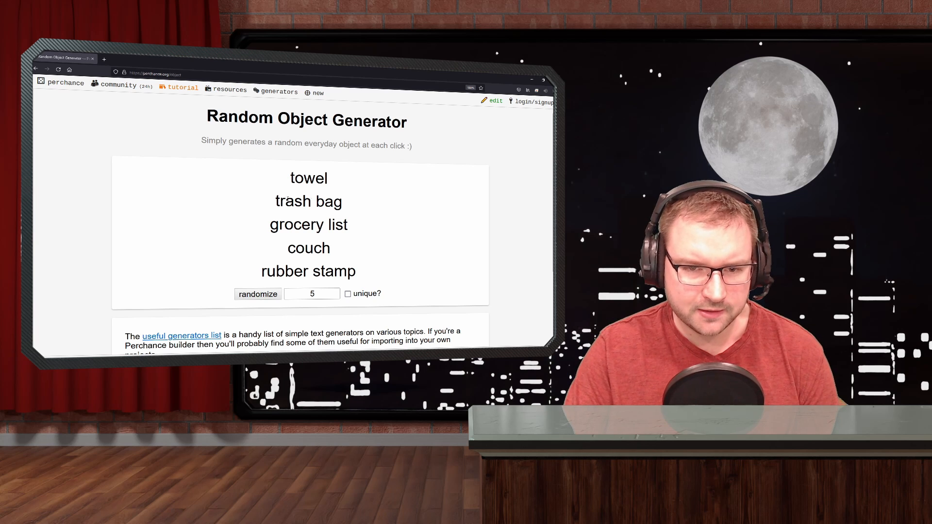
- Generate a new list of five random objects and open the Google Advanced Image Search page
{"action": "left_click", "coordinate": [272, 297]}
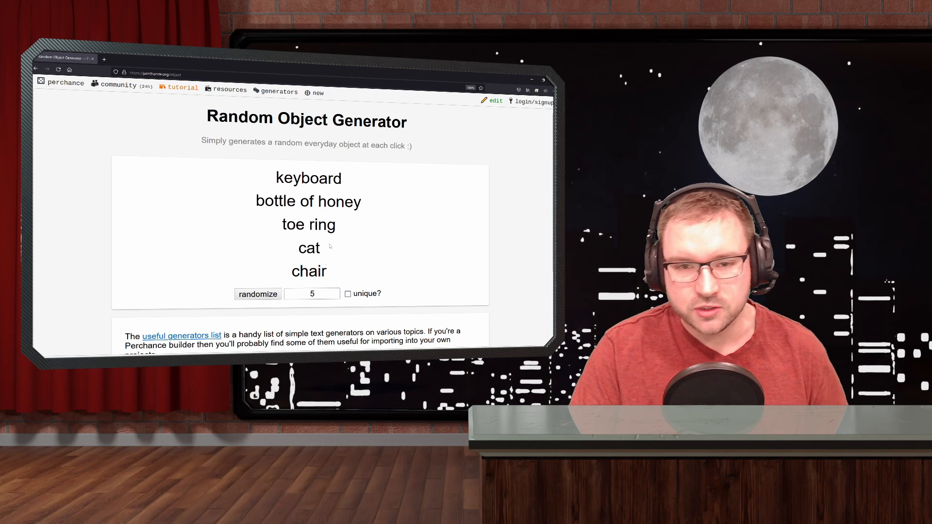
{"action": "left_click", "coordinate": [186, 75]}
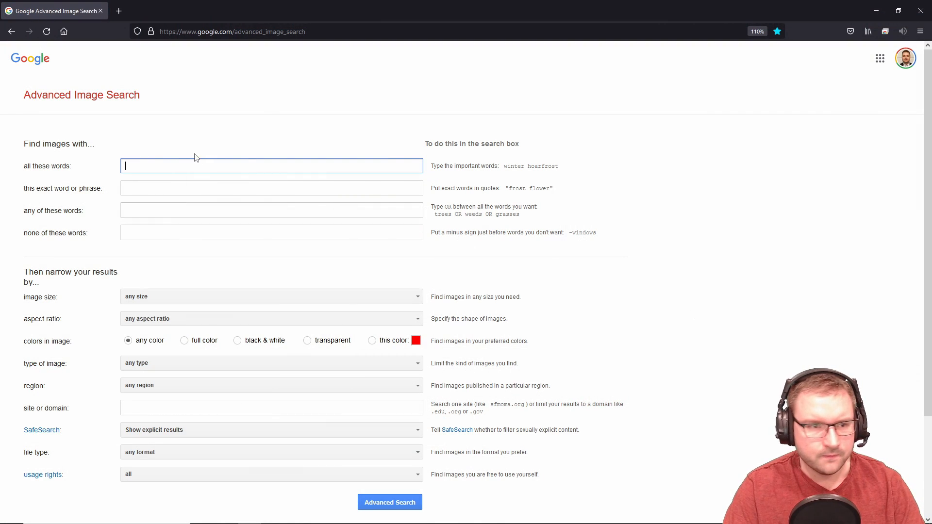
- Run an advanced image search for CHAIR limited to images larger than 2 MP
{"action": "type", "text": "CHAIR"}
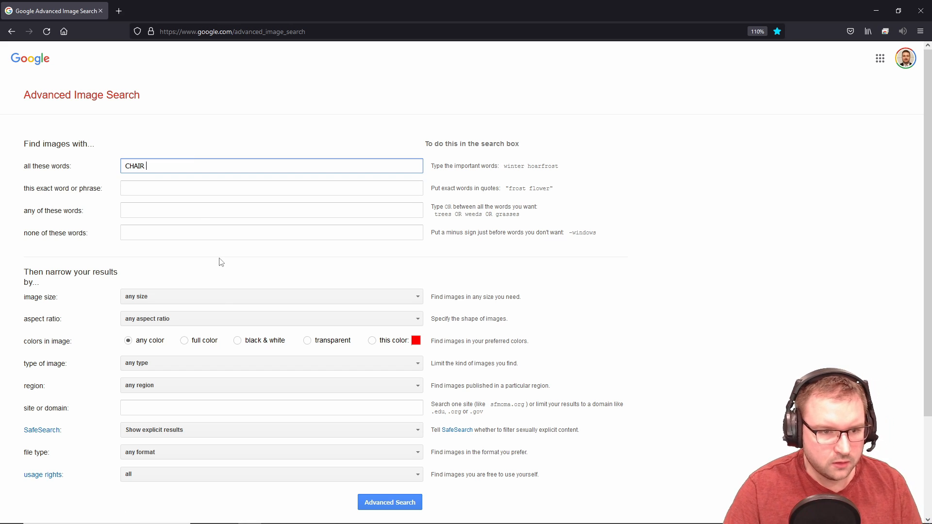
{"action": "left_click", "coordinate": [220, 296]}
{"action": "scroll", "coordinate": [253, 364], "scroll_direction": "down", "scroll_amount": 1}
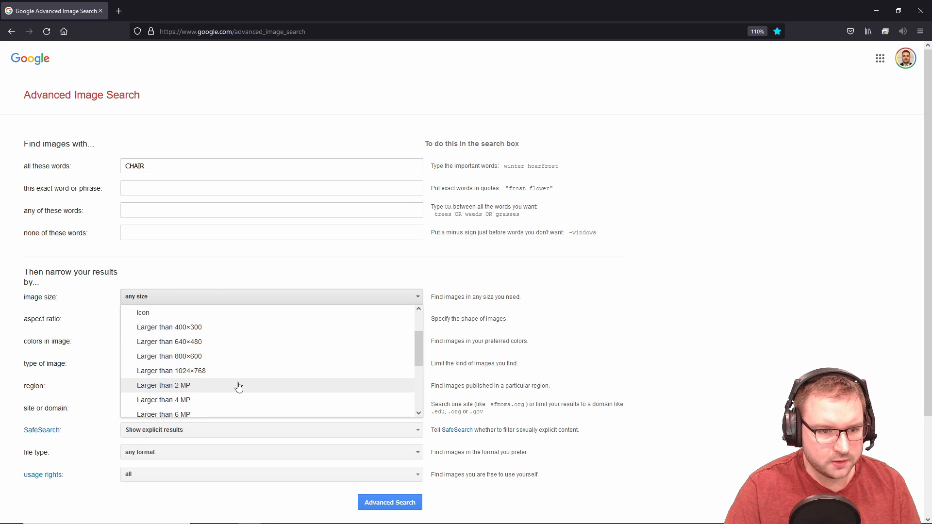
{"action": "left_click", "coordinate": [239, 386]}
{"action": "left_click", "coordinate": [405, 504]}
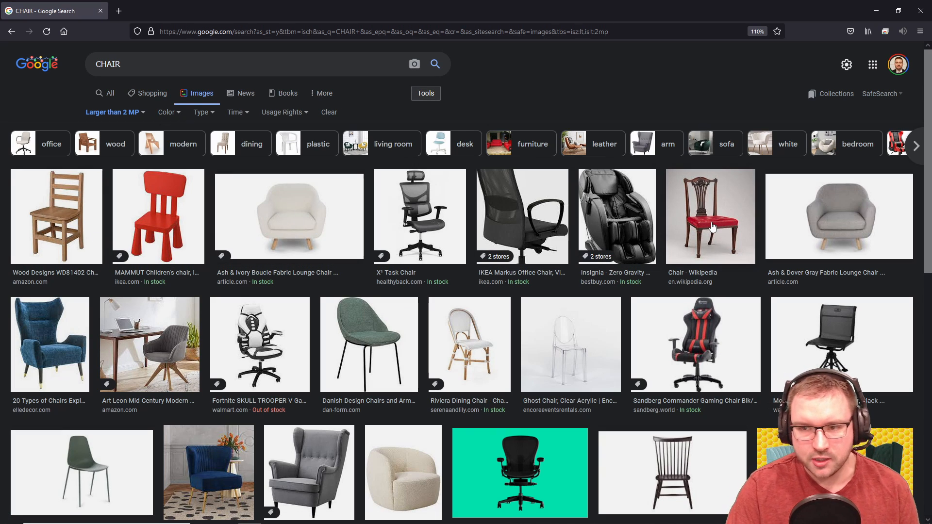
- Start saving the full-size wooden chair image from the amazon.com result and browse to the Random Renders folder in D:\Projects
{"action": "left_click", "coordinate": [71, 224]}
{"action": "right_click", "coordinate": [774, 236]}
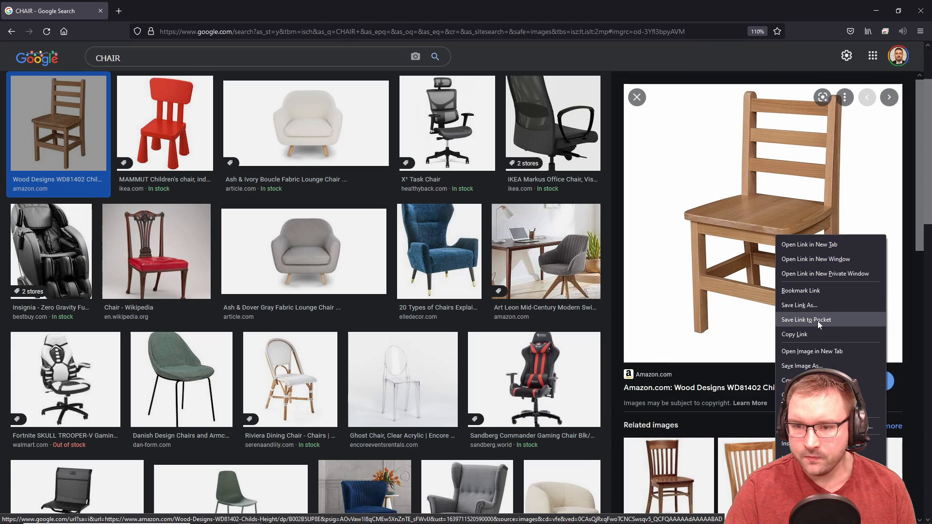
{"action": "left_click", "coordinate": [802, 366]}
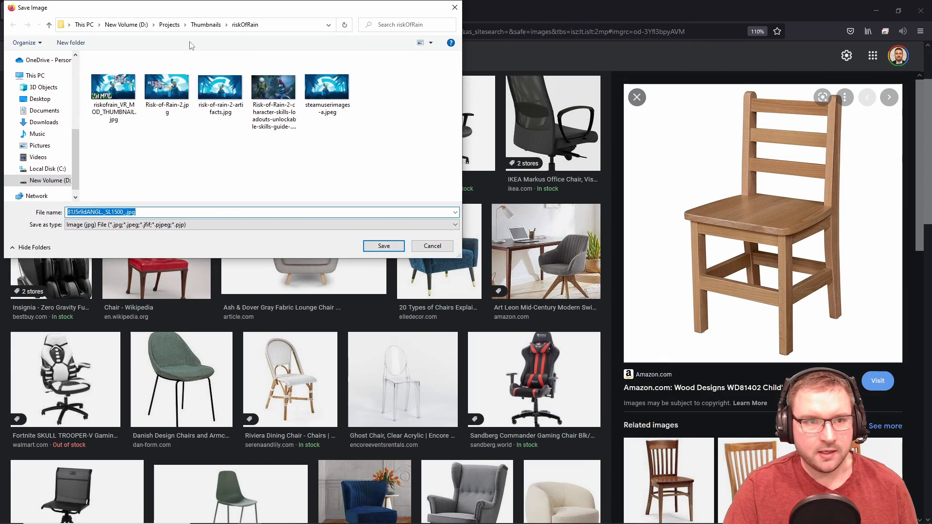
{"action": "left_click", "coordinate": [169, 24]}
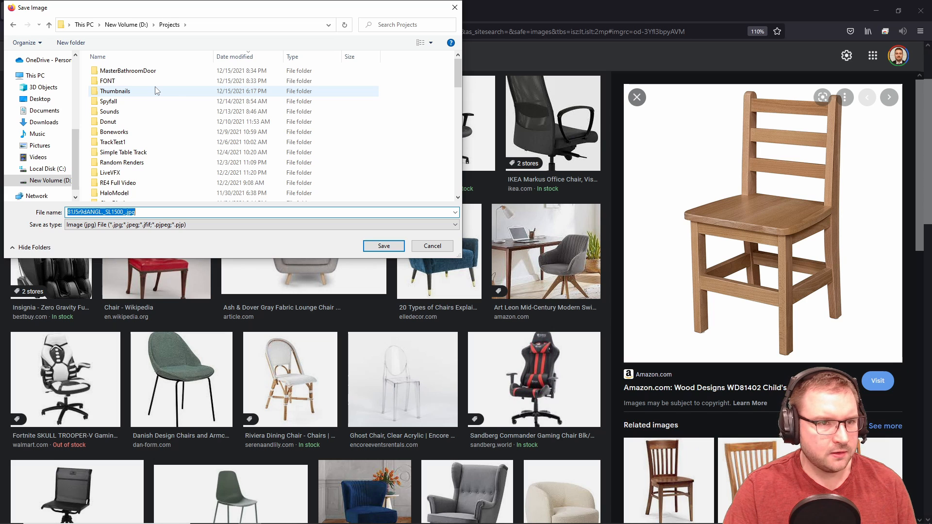
{"action": "scroll", "coordinate": [155, 160], "scroll_direction": "down", "scroll_amount": 1}
{"action": "double_click", "coordinate": [151, 137]}
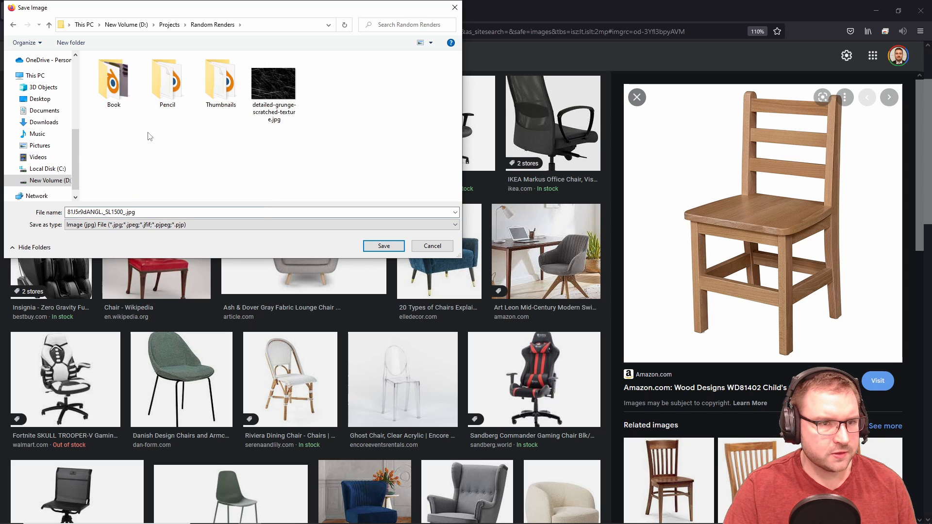
- Create a folder named Chair inside Random Renders and save the chair image in it
{"action": "right_click", "coordinate": [150, 137]}
{"action": "mouse_move", "coordinate": [246, 243]}
{"action": "left_click", "coordinate": [278, 247]}
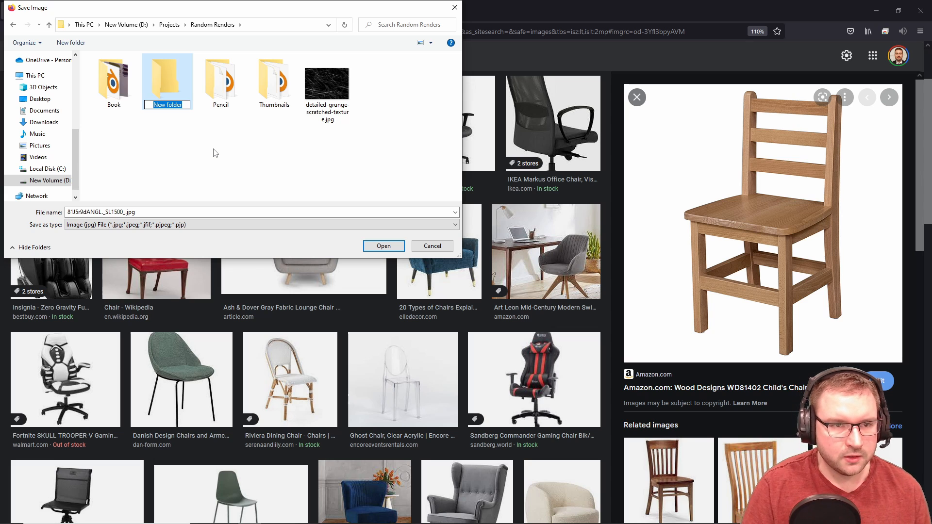
{"action": "type", "text": "cH"}
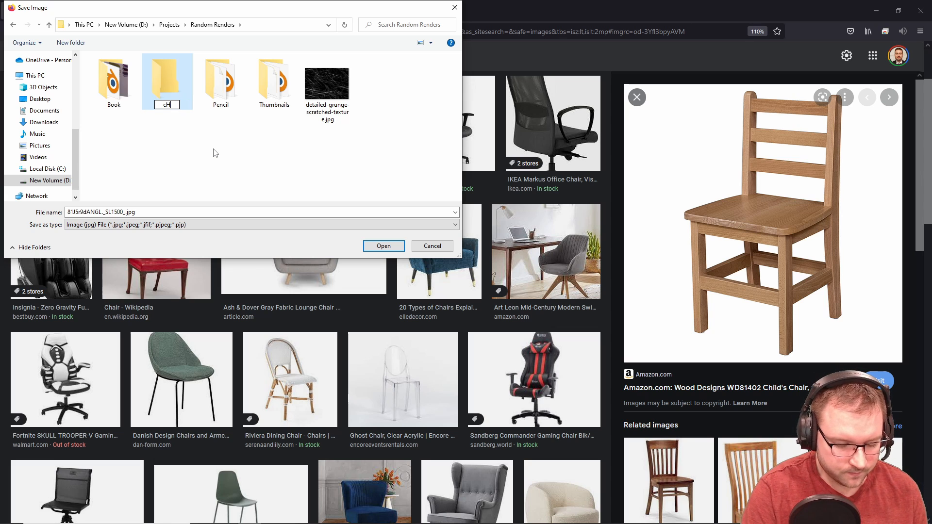
{"action": "type", "text": "AIR"}
{"action": "key", "text": "BackSpace"}
{"action": "key", "text": "BackSpace"}
{"action": "key", "text": "BackSpace"}
{"action": "key", "text": "BackSpace"}
{"action": "key", "text": "BackSpace"}
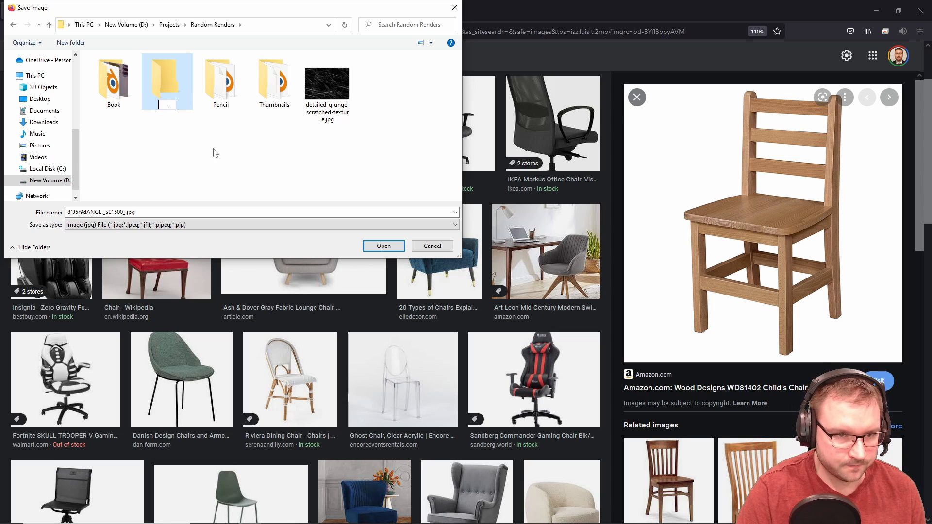
{"action": "type", "text": "Chair"}
{"action": "key", "text": "Return"}
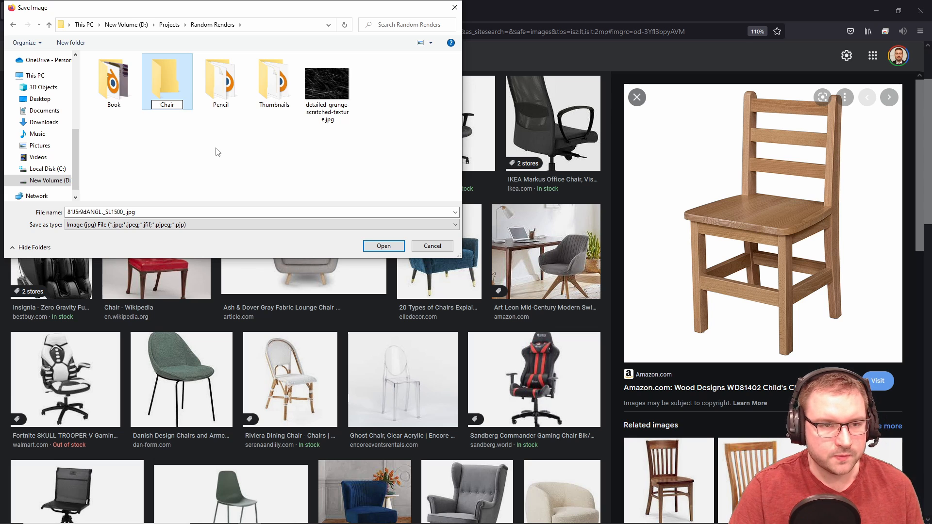
{"action": "double_click", "coordinate": [174, 83]}
{"action": "left_click", "coordinate": [382, 246]}
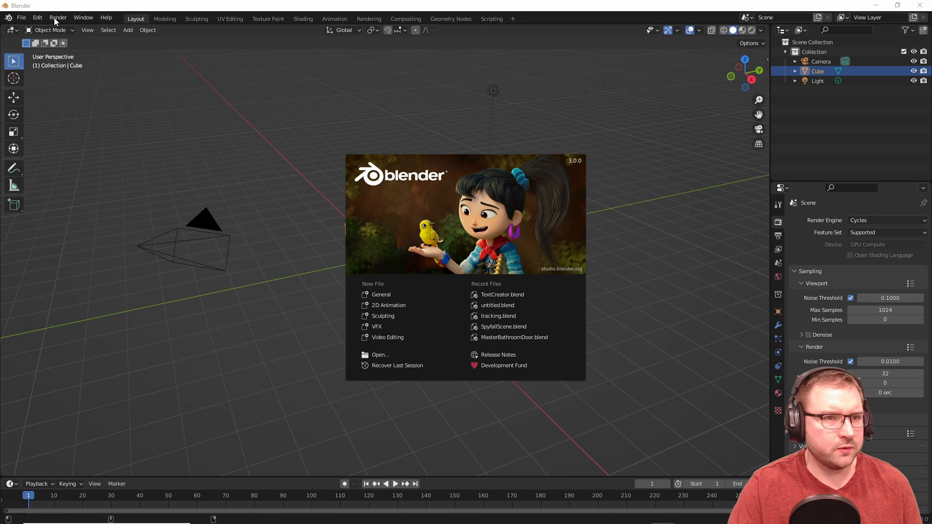
- Switch to Blender, set its window to fullscreen and delete the default cube
{"action": "left_click", "coordinate": [81, 16]}
{"action": "left_click", "coordinate": [82, 16]}
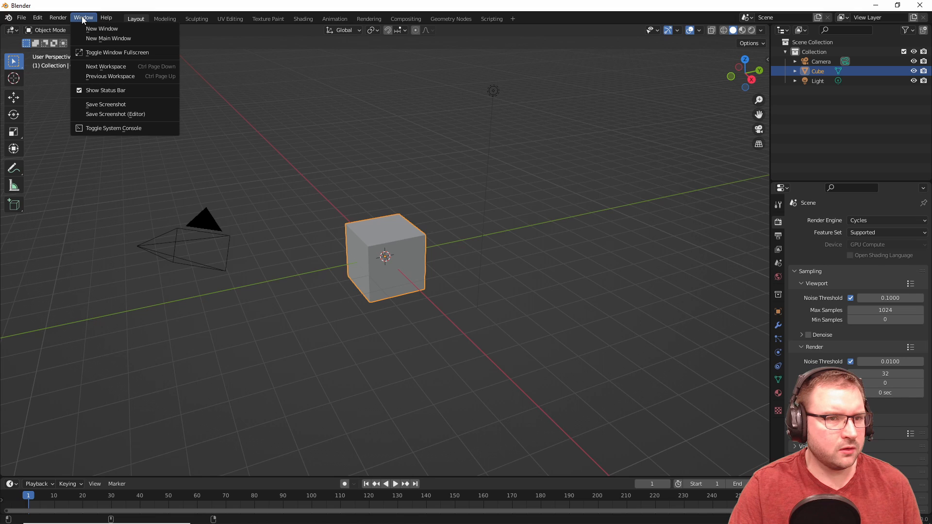
{"action": "left_click", "coordinate": [100, 51]}
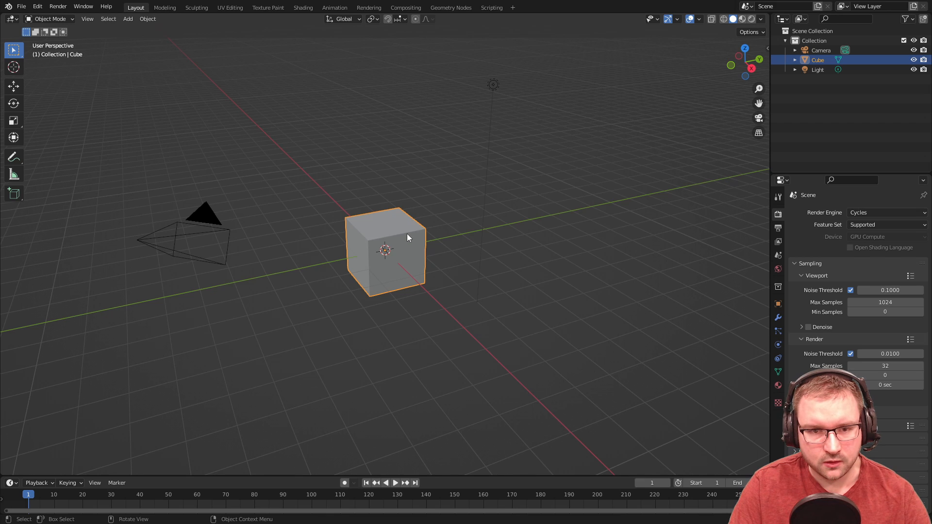
{"action": "key", "text": "Delete"}
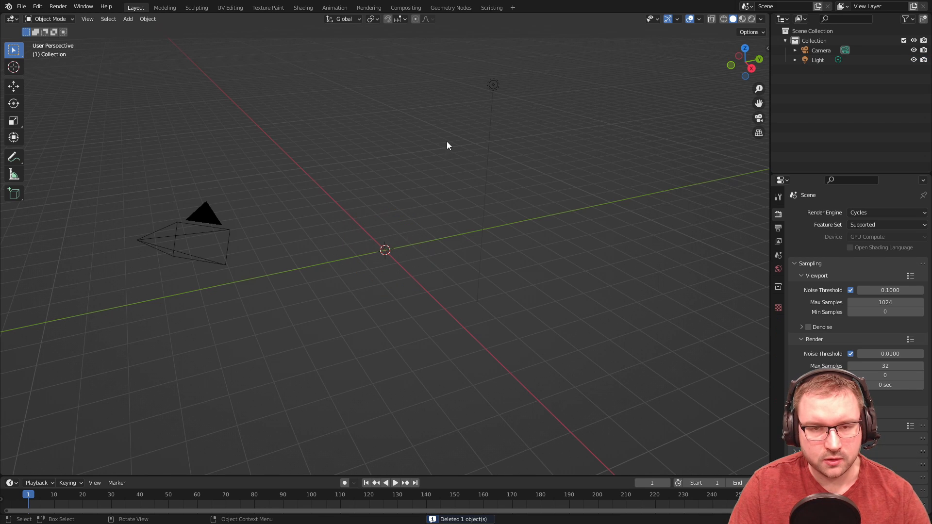
- Split the 3D viewport vertically and turn the new area beside the outliner into an Image Editor
{"action": "right_click", "coordinate": [769, 125]}
{"action": "left_click", "coordinate": [768, 134]}
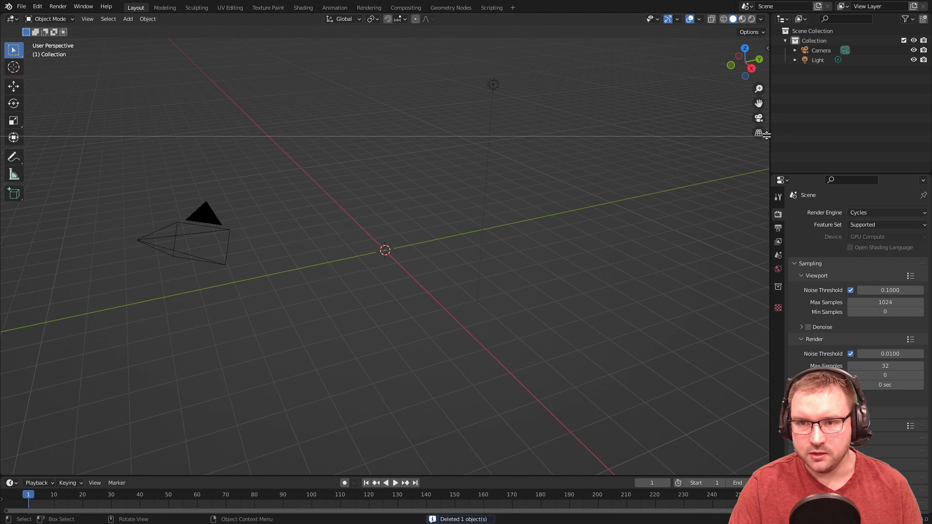
{"action": "right_click", "coordinate": [766, 135]}
{"action": "right_click", "coordinate": [768, 136]}
{"action": "left_click", "coordinate": [765, 124]}
{"action": "left_click", "coordinate": [719, 136]}
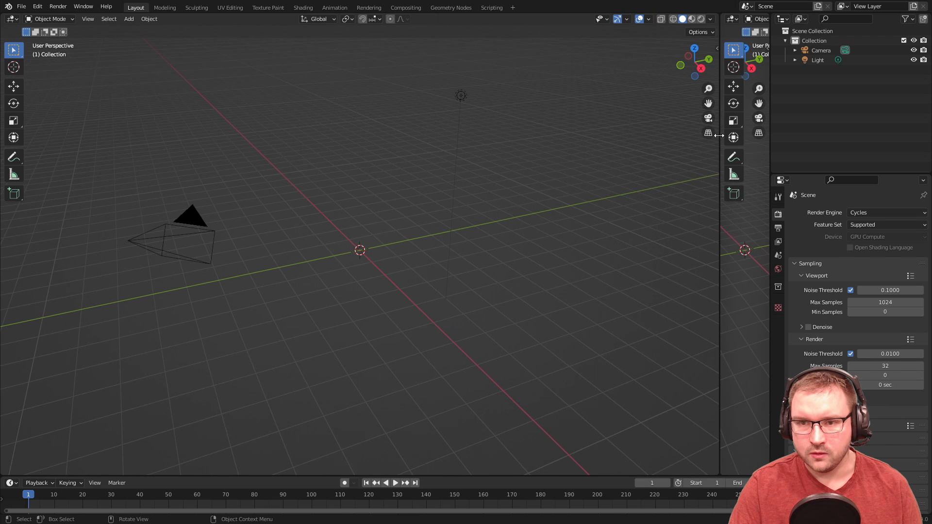
{"action": "left_click_drag", "start_coordinate": [719, 73], "coordinate": [664, 73]}
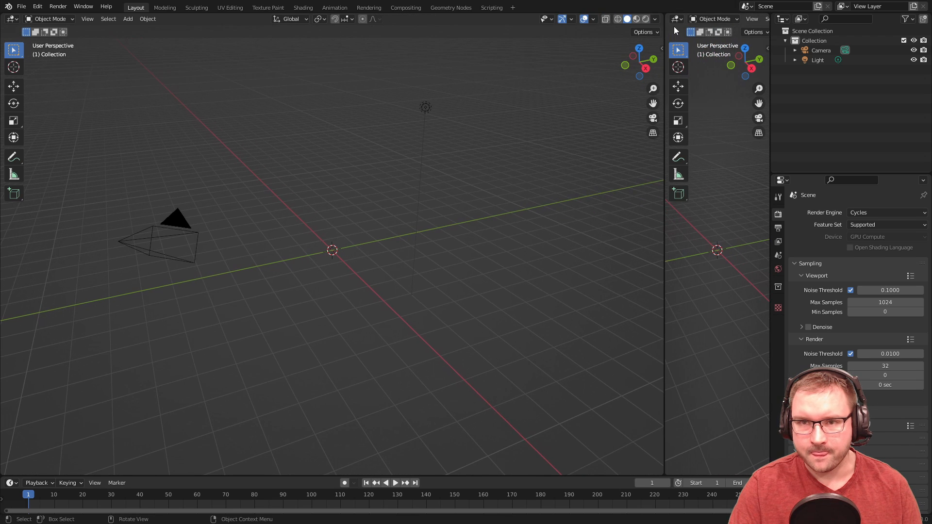
{"action": "left_click", "coordinate": [676, 19]}
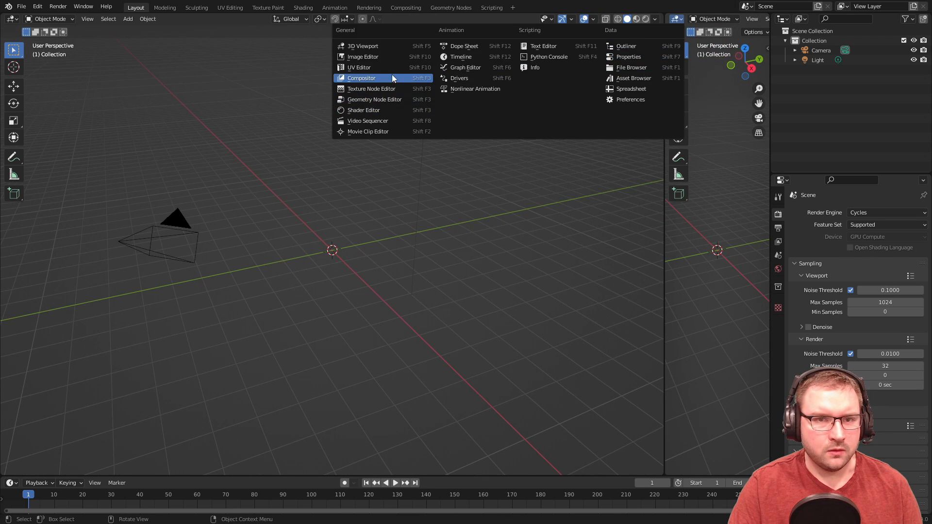
{"action": "left_click", "coordinate": [394, 54]}
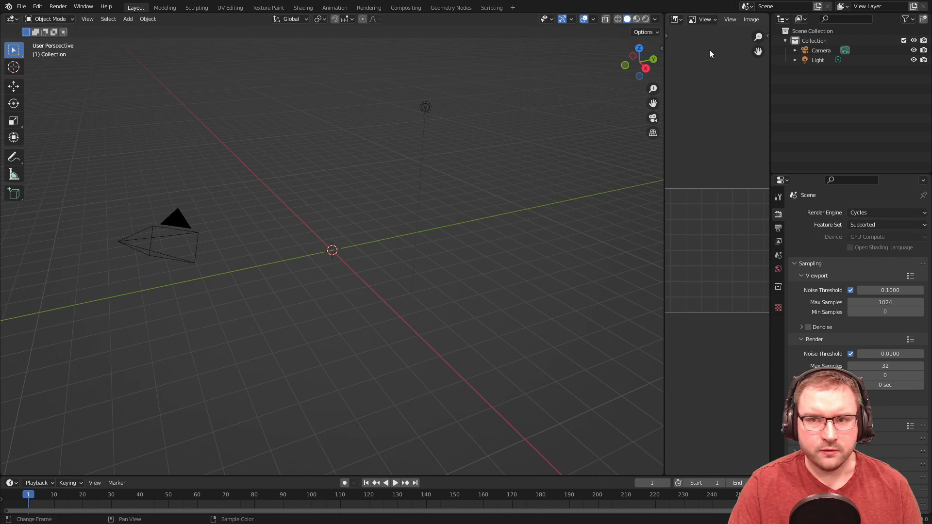
- Open the saved chair image from Projects\Random Renders\Chair in the Image Editor
{"action": "scroll", "coordinate": [748, 20], "scroll_direction": "down", "scroll_amount": 3}
{"action": "left_click", "coordinate": [760, 19]}
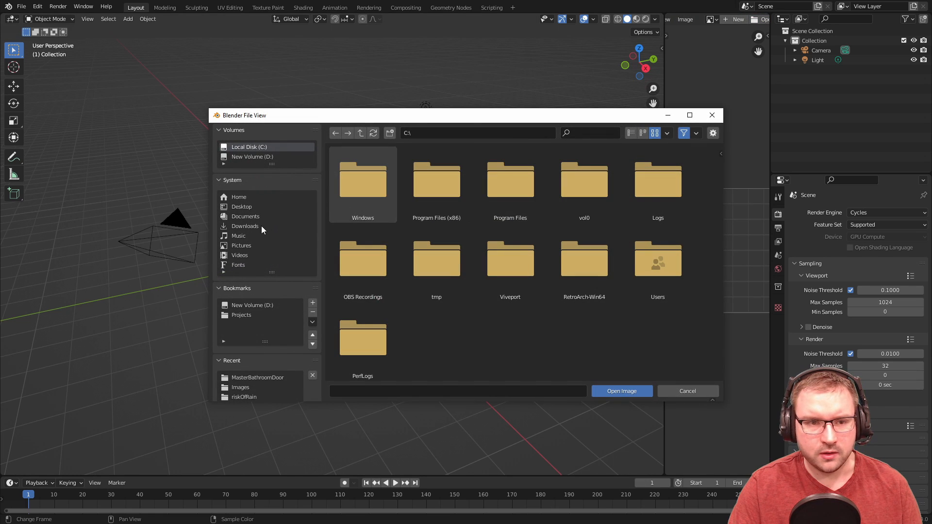
{"action": "left_click", "coordinate": [254, 315]}
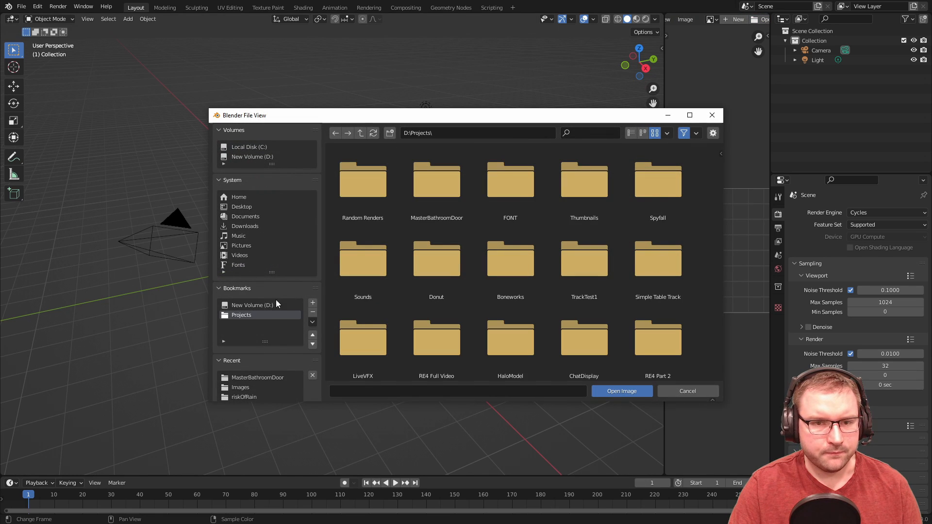
{"action": "double_click", "coordinate": [385, 203]}
{"action": "double_click", "coordinate": [382, 200]}
{"action": "double_click", "coordinate": [387, 194]}
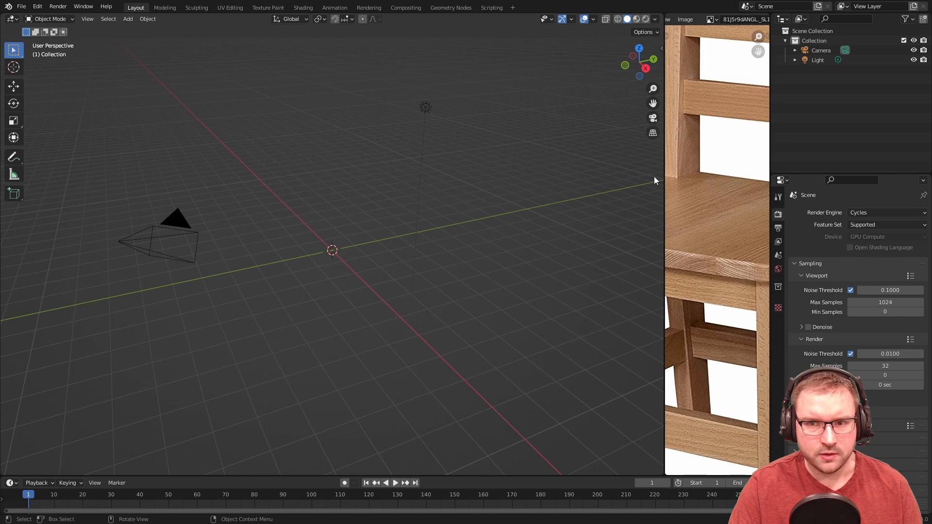
- Widen the Image Editor area so that nearly the whole chair reference fits beside the 3D viewport
{"action": "left_click_drag", "start_coordinate": [664, 170], "coordinate": [540, 175]}
{"action": "scroll", "coordinate": [653, 204], "scroll_direction": "down", "scroll_amount": 3}
{"action": "scroll", "coordinate": [653, 208], "scroll_direction": "down", "scroll_amount": 2}
{"action": "left_click_drag", "start_coordinate": [541, 211], "coordinate": [604, 213]}
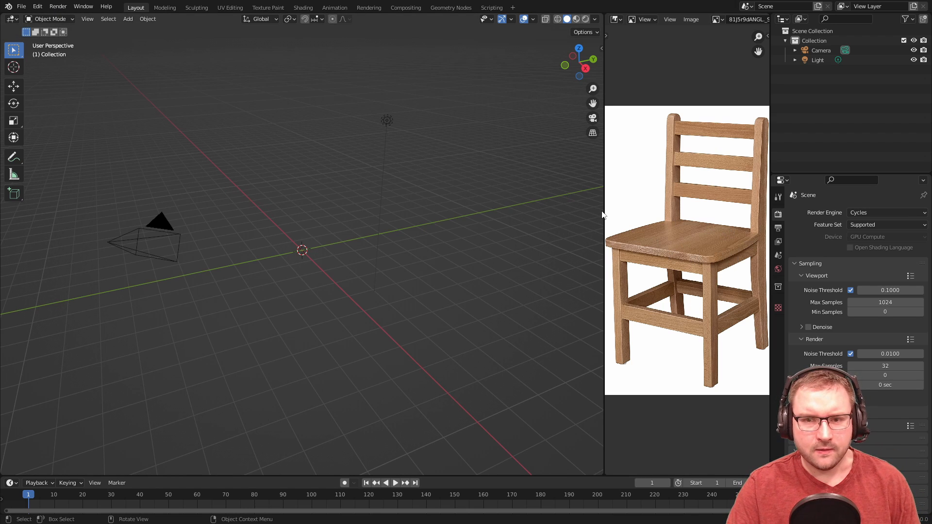
{"action": "left_click_drag", "start_coordinate": [603, 209], "coordinate": [616, 209]}
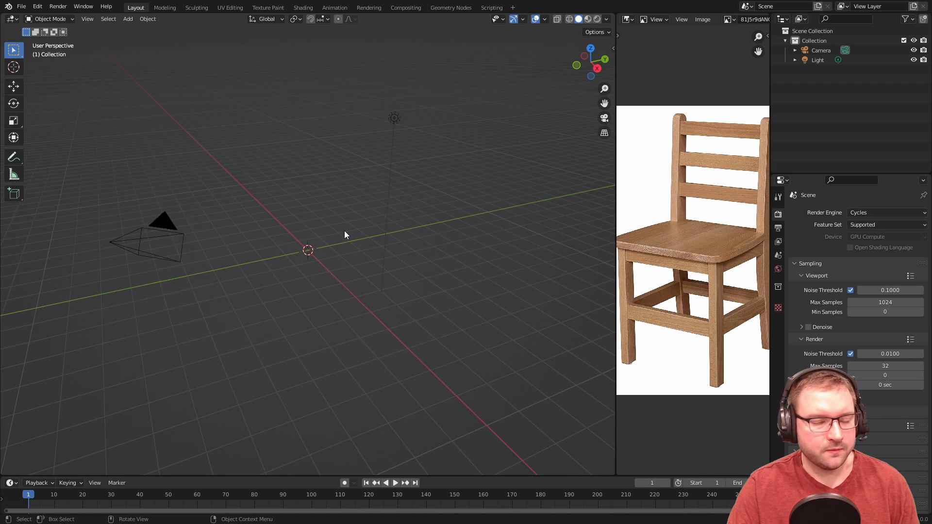
- Add a plane mesh at the origin and show it in top orthographic view
{"action": "key", "text": "shift+a"}
{"action": "left_click", "coordinate": [366, 246]}
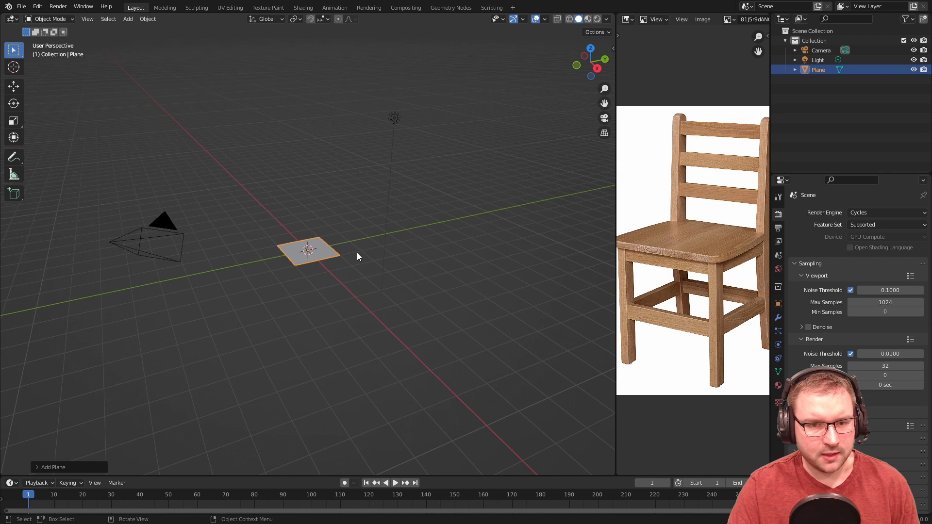
{"action": "key", "text": "KP_7"}
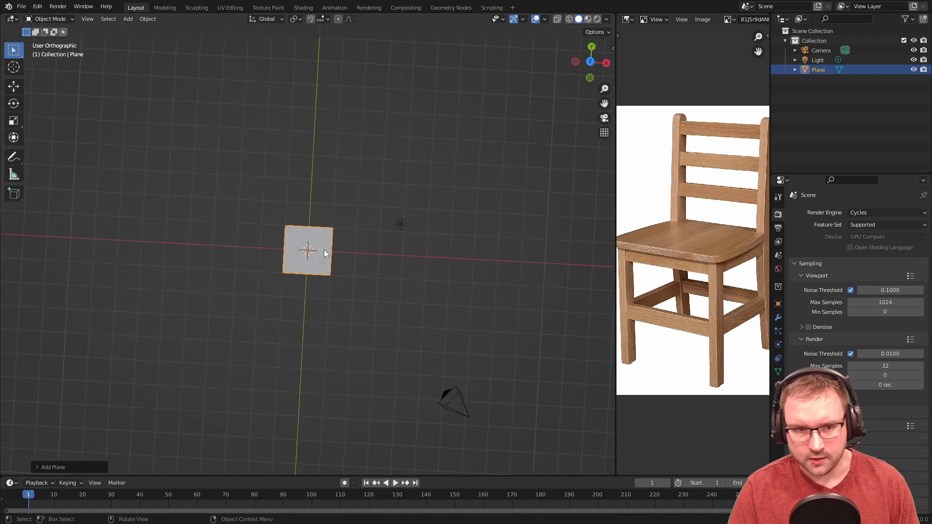
{"action": "scroll", "coordinate": [325, 250], "scroll_direction": "up", "scroll_amount": 4}
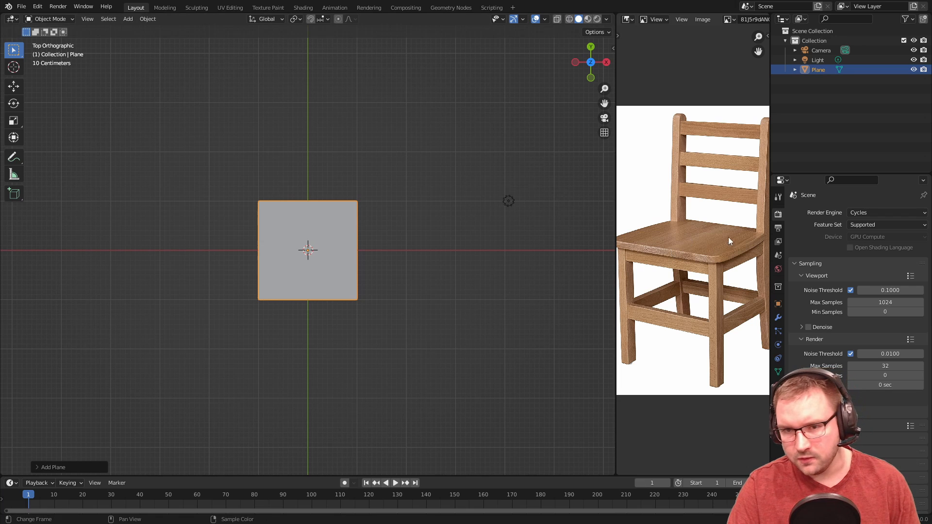
{"action": "scroll", "coordinate": [321, 249], "scroll_direction": "up", "scroll_amount": 2}
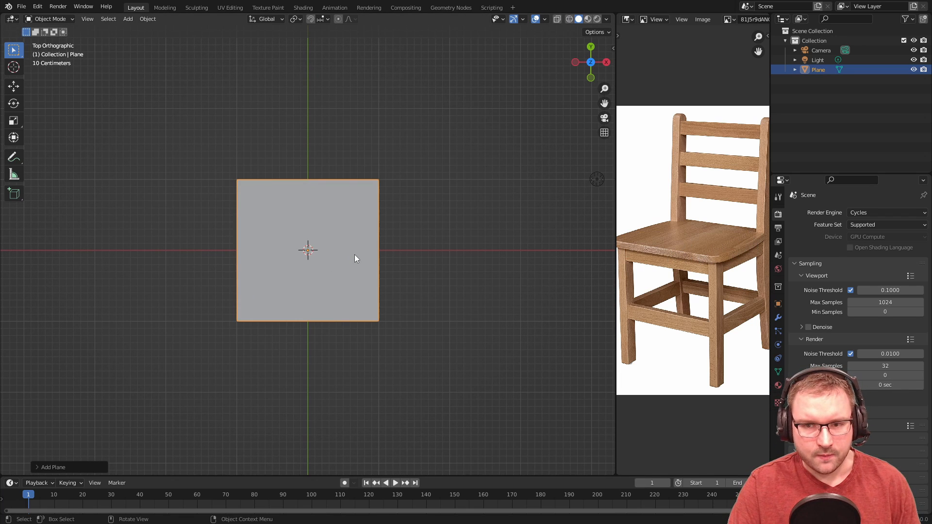
- Bevel the plane's two front (-Y) corner vertices about 0.32 m wide with 6 segments
{"action": "key", "text": "Tab"}
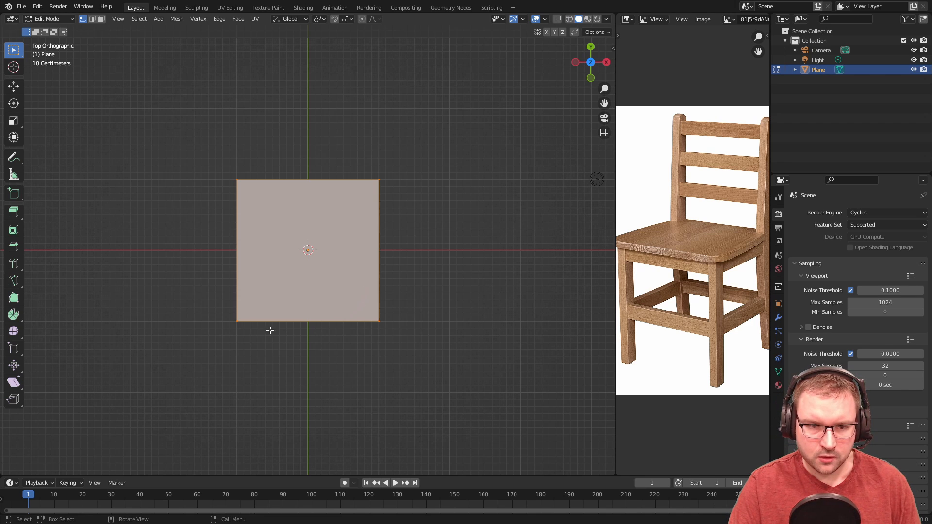
{"action": "left_click_drag", "start_coordinate": [164, 296], "coordinate": [443, 357]}
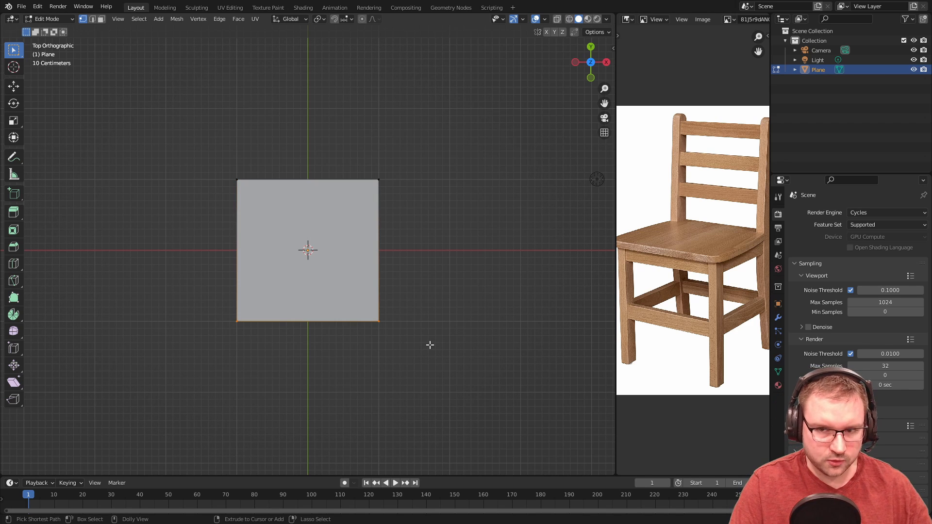
{"action": "key", "text": "ctrl+shift+b"}
{"action": "scroll", "coordinate": [443, 347], "scroll_direction": "down", "scroll_amount": 2}
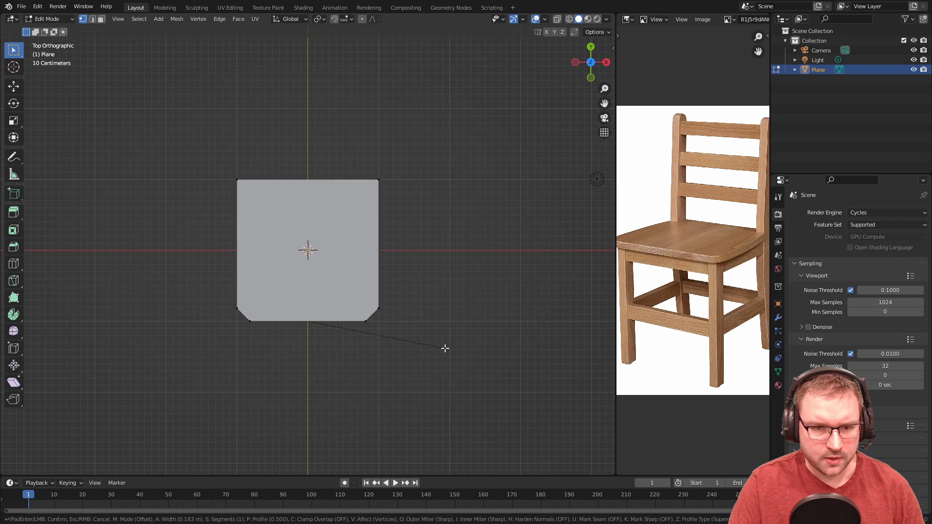
{"action": "scroll", "coordinate": [445, 349], "scroll_direction": "up", "scroll_amount": 2}
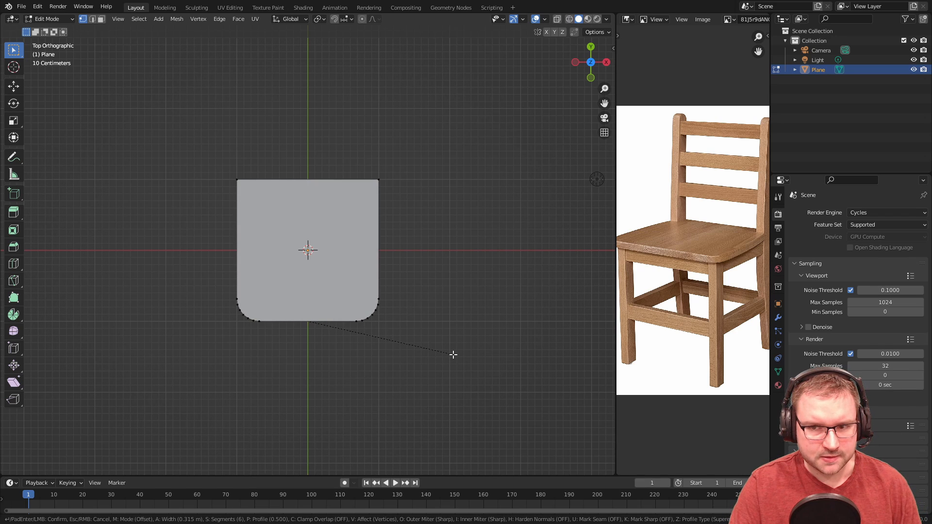
{"action": "left_click", "coordinate": [453, 355]}
{"action": "key", "text": "s"}
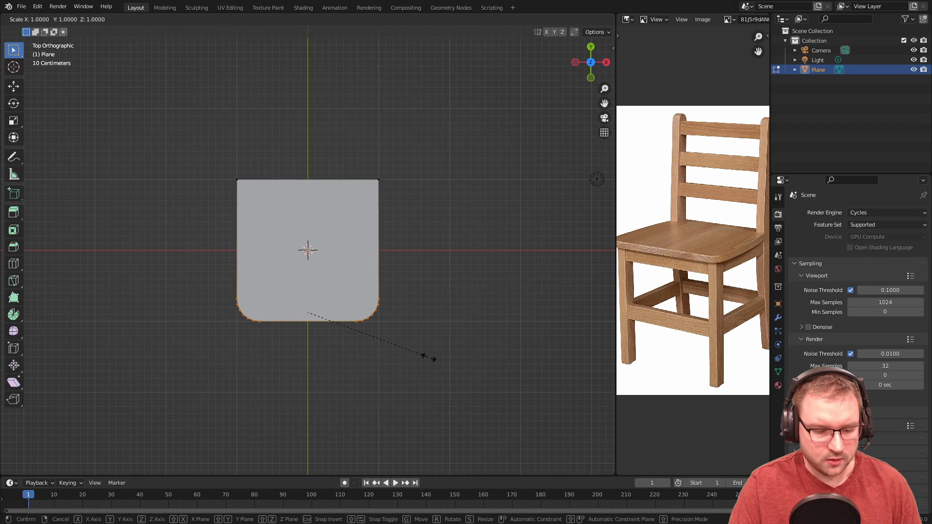
{"action": "key", "text": "x"}
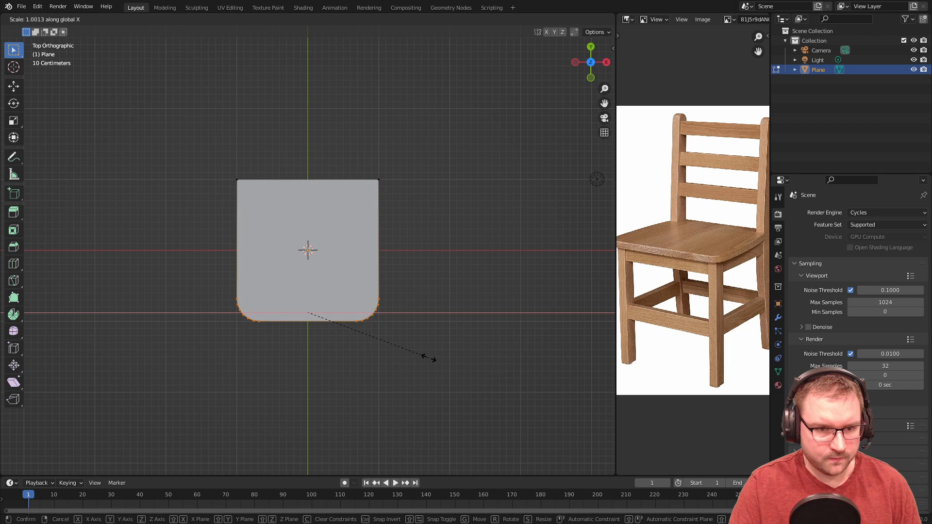
{"action": "right_click", "coordinate": [429, 359]}
{"action": "left_click_drag", "start_coordinate": [213, 287], "coordinate": [318, 353]}
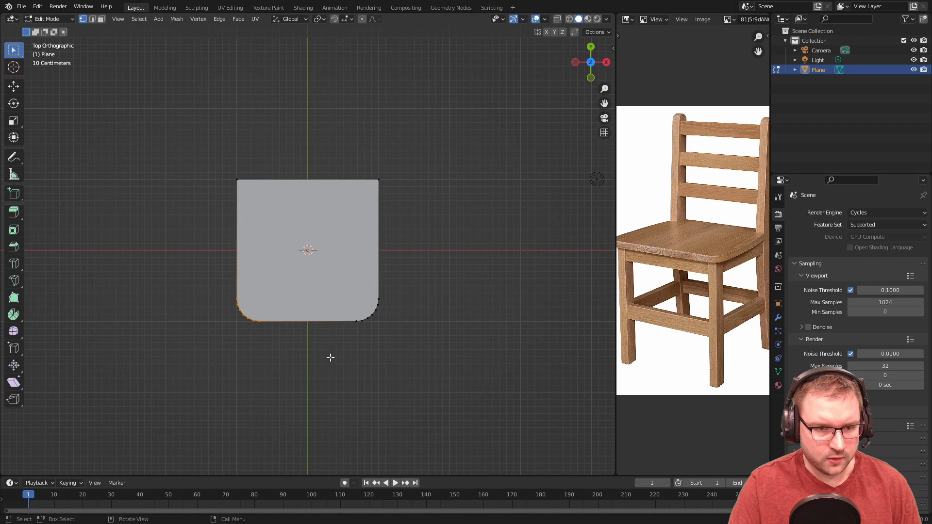
{"action": "key", "text": "s"}
{"action": "right_click", "coordinate": [335, 359]}
- Set the transform pivot point to Individual Origins and try scaling both rounded front corners
{"action": "left_click_drag", "start_coordinate": [179, 275], "coordinate": [405, 357]}
{"action": "left_click", "coordinate": [322, 21]}
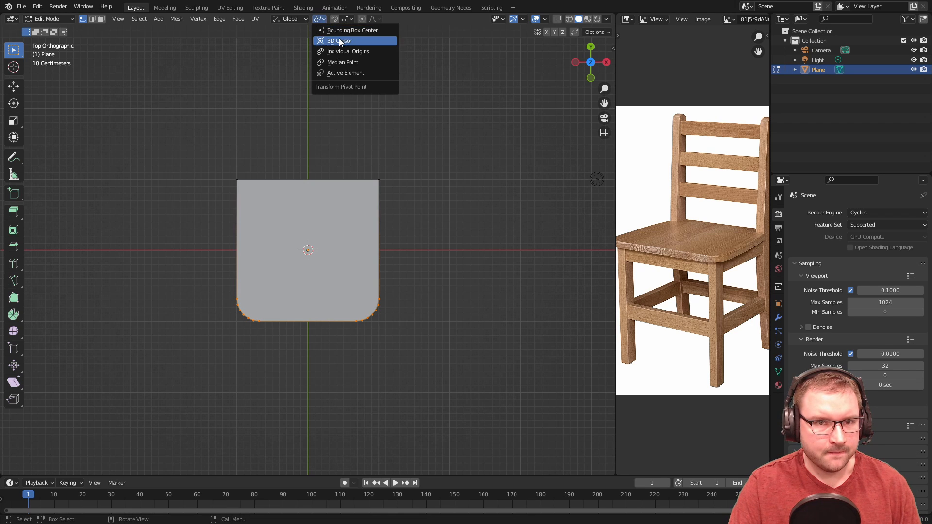
{"action": "left_click", "coordinate": [342, 48]}
{"action": "key", "text": "s"}
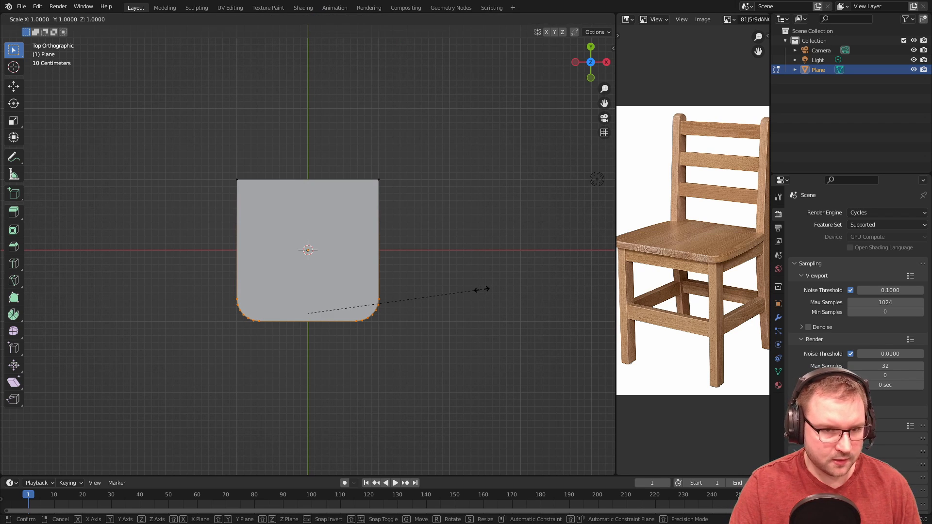
{"action": "right_click", "coordinate": [462, 291]}
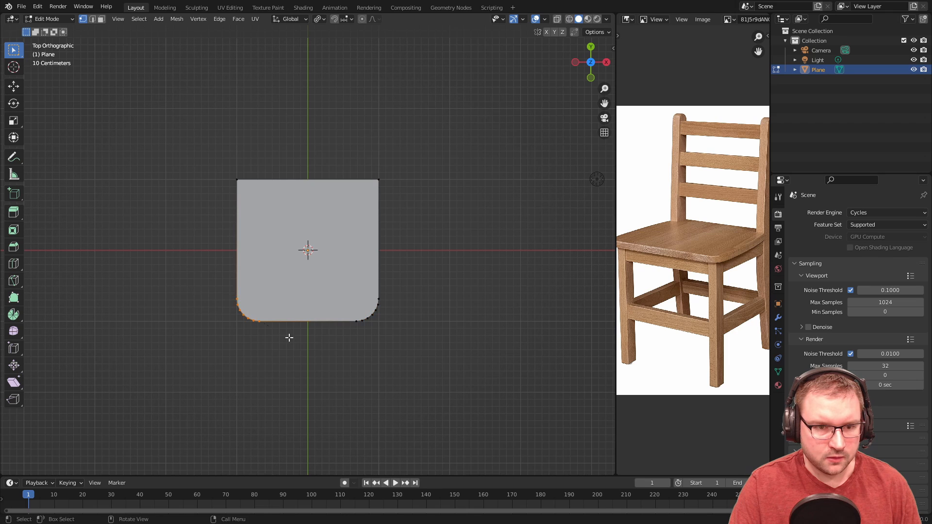
{"action": "key", "text": "s"}
{"action": "key", "text": "x"}
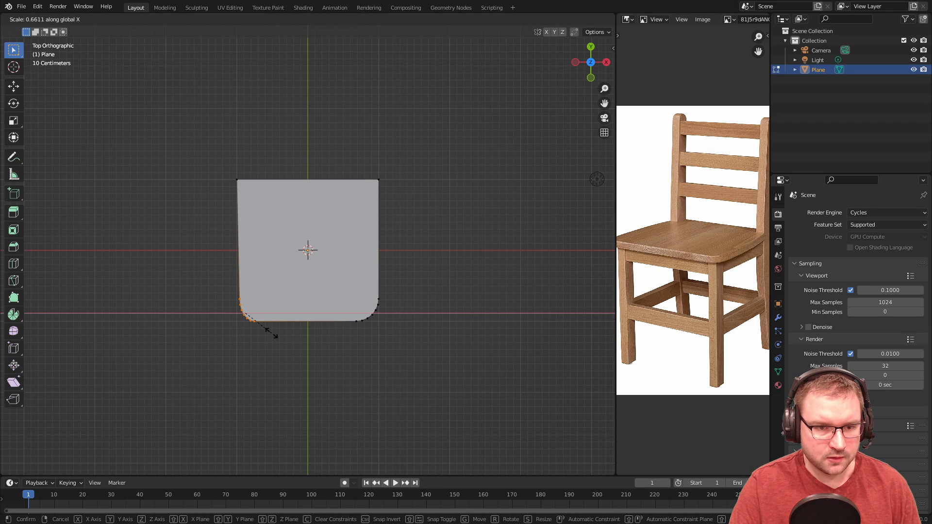
{"action": "right_click", "coordinate": [275, 336]}
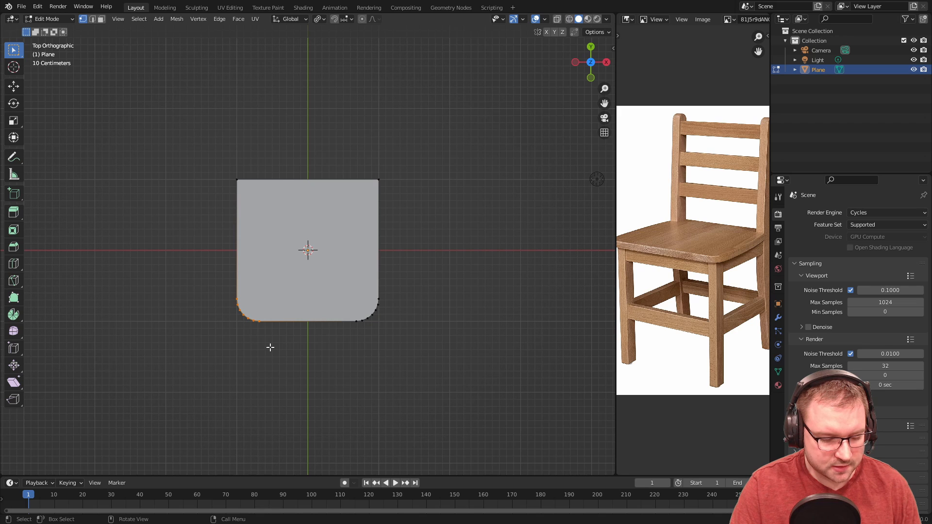
- Scale the rounded front-left and front-right corners separately by 0.5 along X
{"action": "type", "text": "sx.5"}
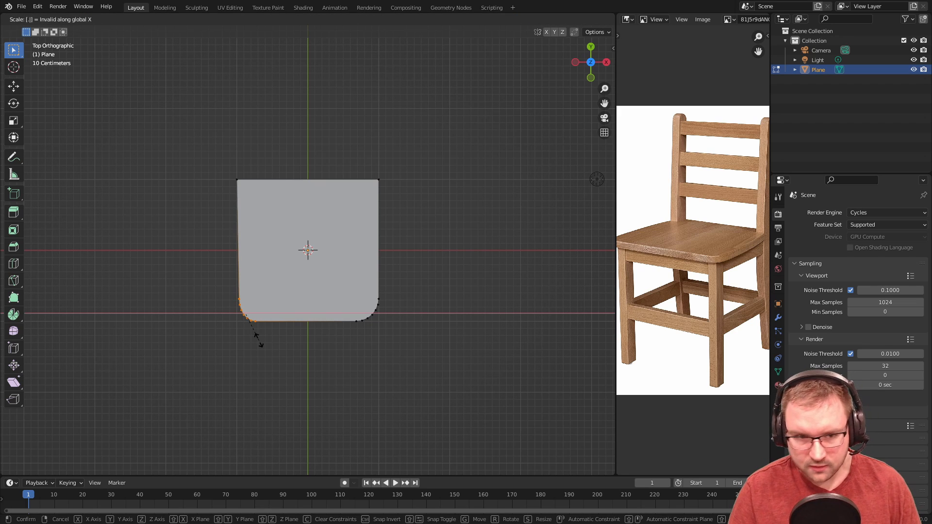
{"action": "key", "text": "Return"}
{"action": "left_click_drag", "start_coordinate": [329, 267], "coordinate": [426, 349]}
{"action": "type", "text": "sx.5"}
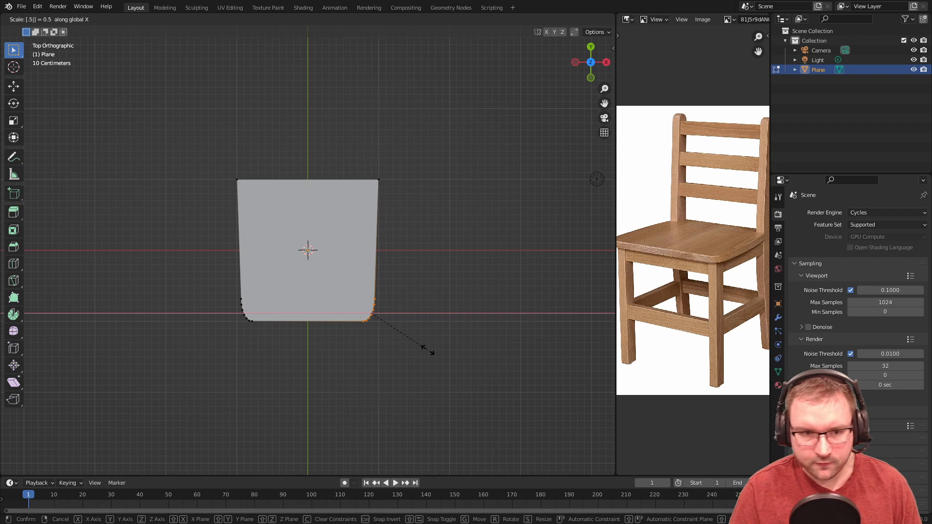
{"action": "key", "text": "Return"}
{"action": "left_click_drag", "start_coordinate": [232, 288], "coordinate": [291, 339]}
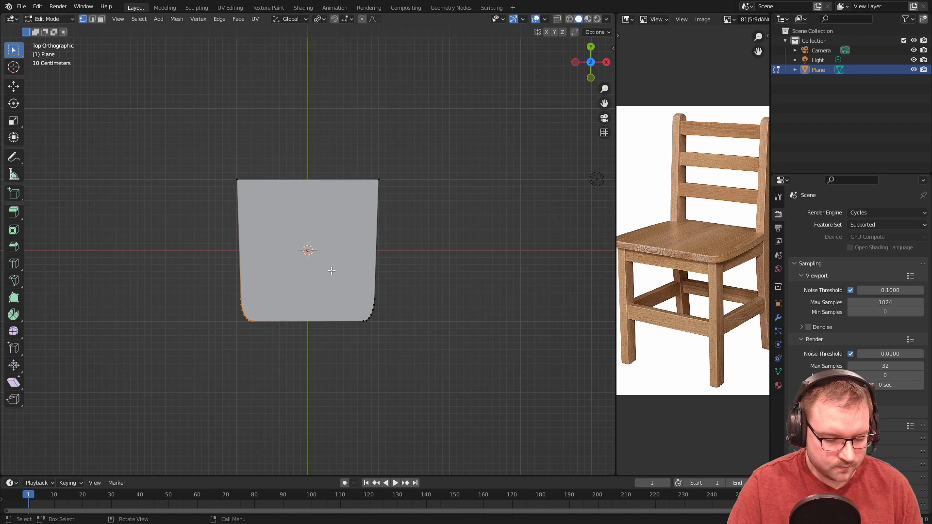
{"action": "key", "text": "g"}
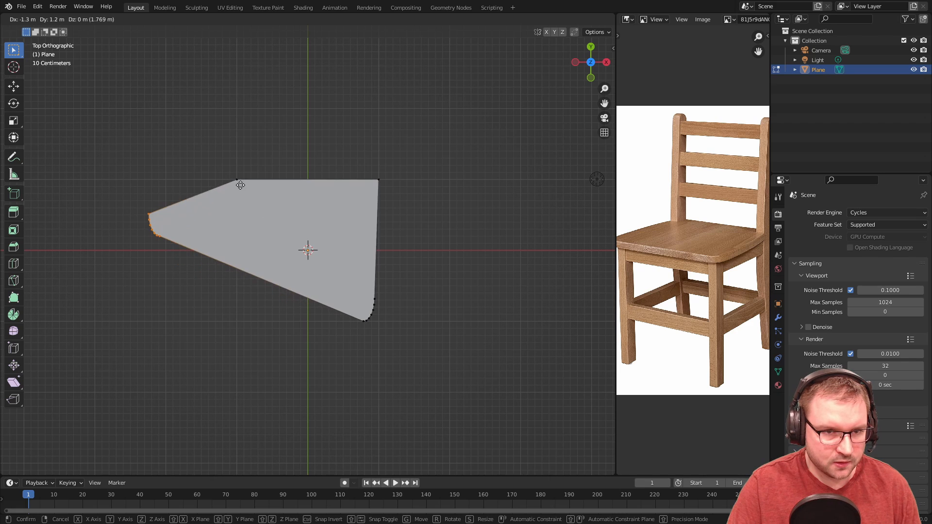
{"action": "key", "text": "Escape"}
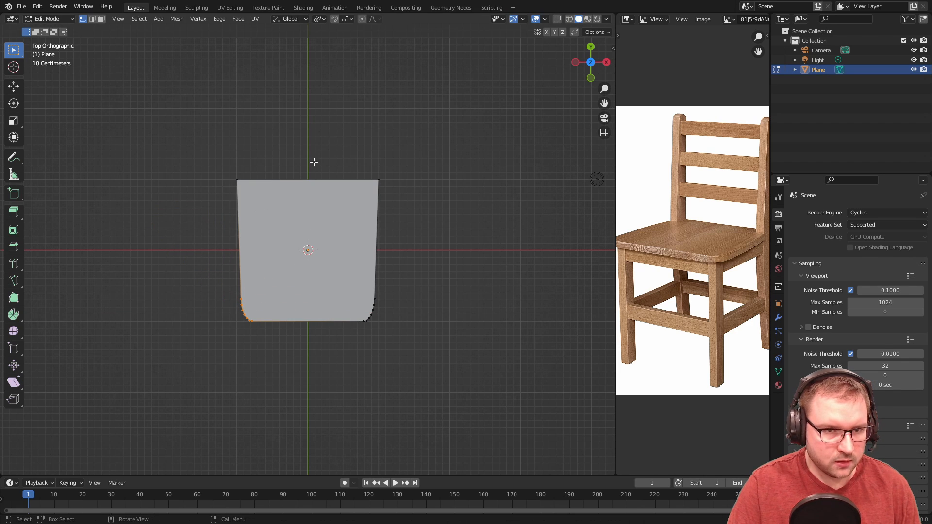
- Set snapping to Vertex and snap the rounded front-left corner outward along X to the plane's back-left vertex
{"action": "left_click", "coordinate": [350, 19]}
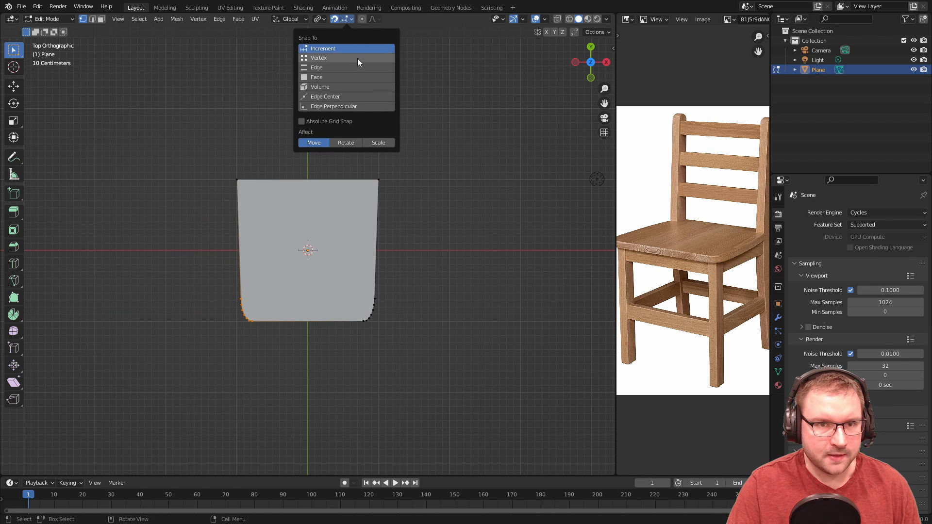
{"action": "left_click", "coordinate": [354, 58]}
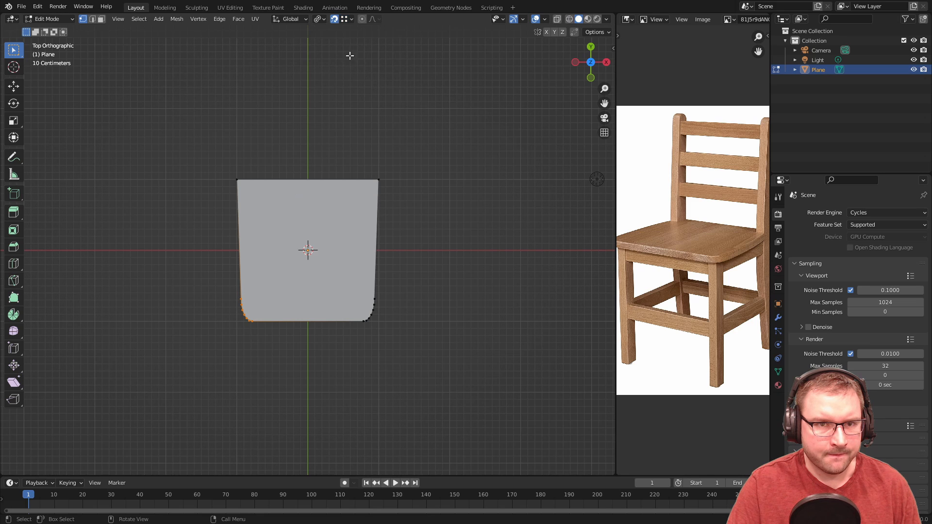
{"action": "left_click_drag", "start_coordinate": [226, 275], "coordinate": [288, 348]}
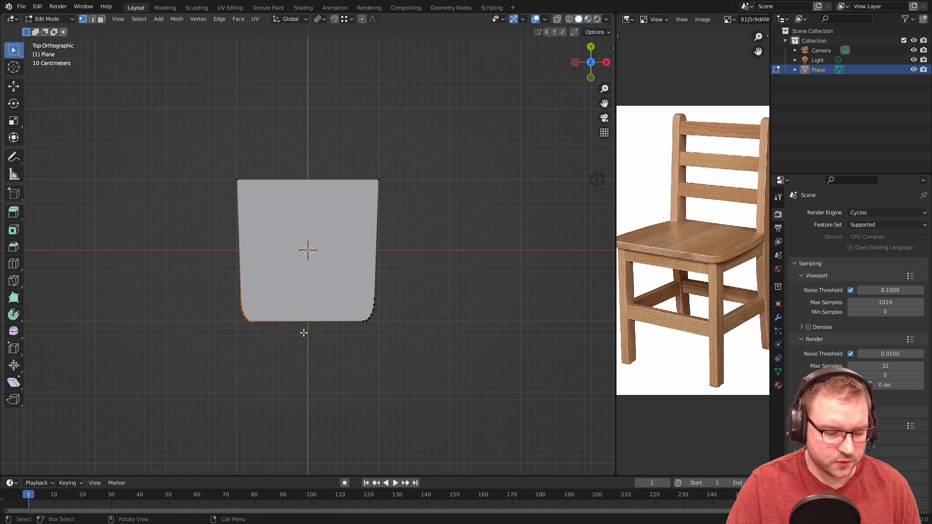
{"action": "key", "text": "g"}
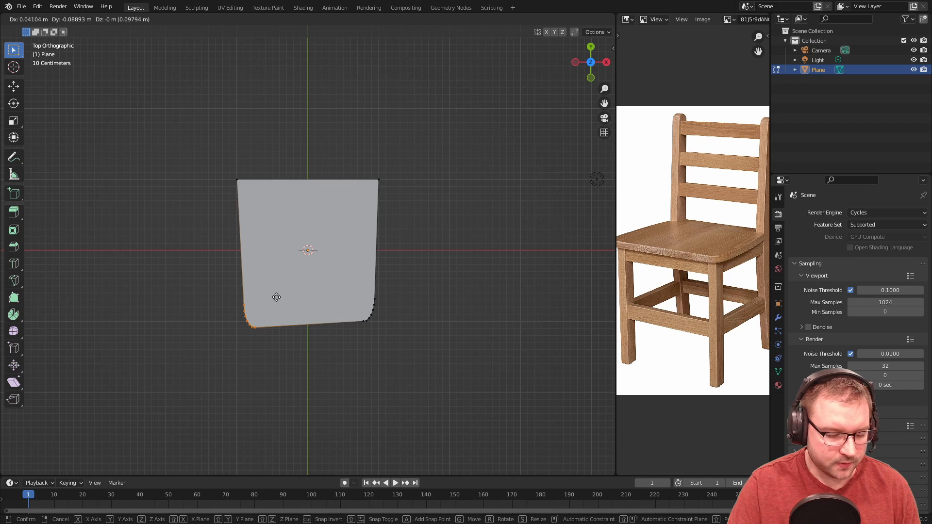
{"action": "left_click", "coordinate": [236, 183]}
{"action": "left_click_drag", "start_coordinate": [324, 269], "coordinate": [387, 348]}
{"action": "left_click_drag", "start_coordinate": [214, 288], "coordinate": [278, 343]}
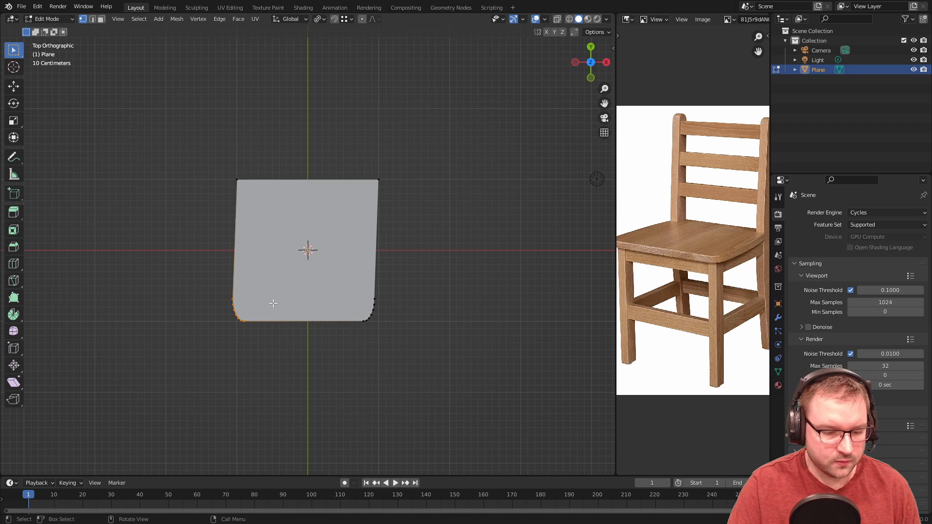
{"action": "key", "text": "g"}
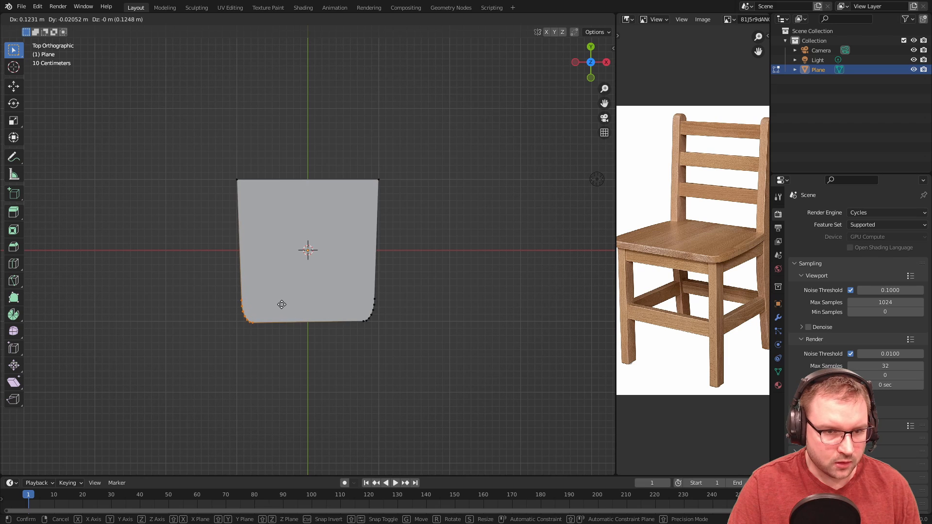
{"action": "key", "text": "g"}
{"action": "left_click", "coordinate": [290, 307]}
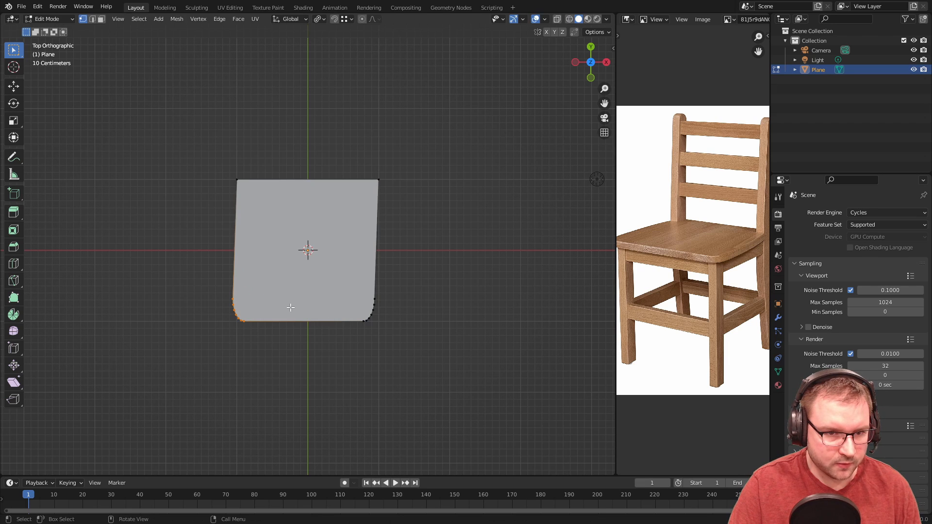
- Move the rounded front-left and front-right corners along X until the plane's sides run nearly straight to the back corners
{"action": "key", "text": "g"}
{"action": "key", "text": "x"}
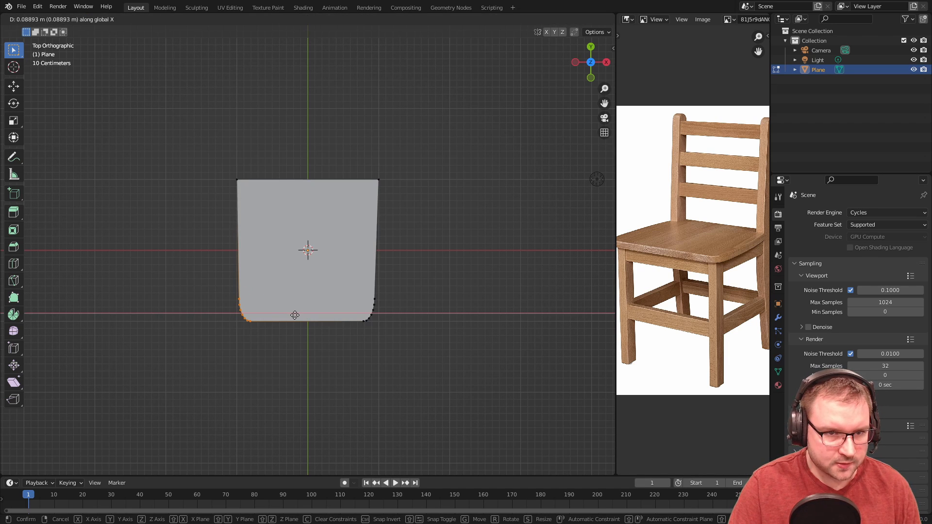
{"action": "left_click", "coordinate": [263, 316]}
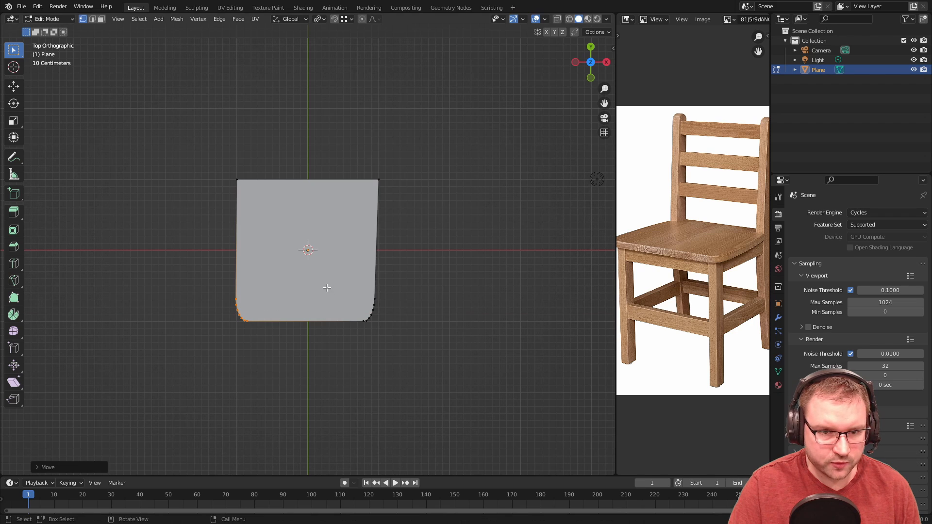
{"action": "left_click_drag", "start_coordinate": [327, 285], "coordinate": [424, 345]}
{"action": "key", "text": "g"}
{"action": "key", "text": "x"}
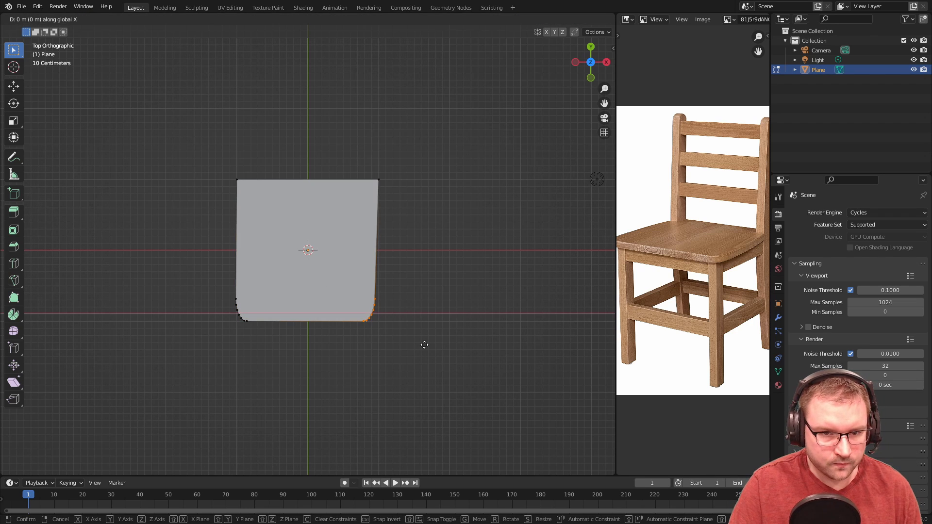
{"action": "left_click", "coordinate": [461, 341]}
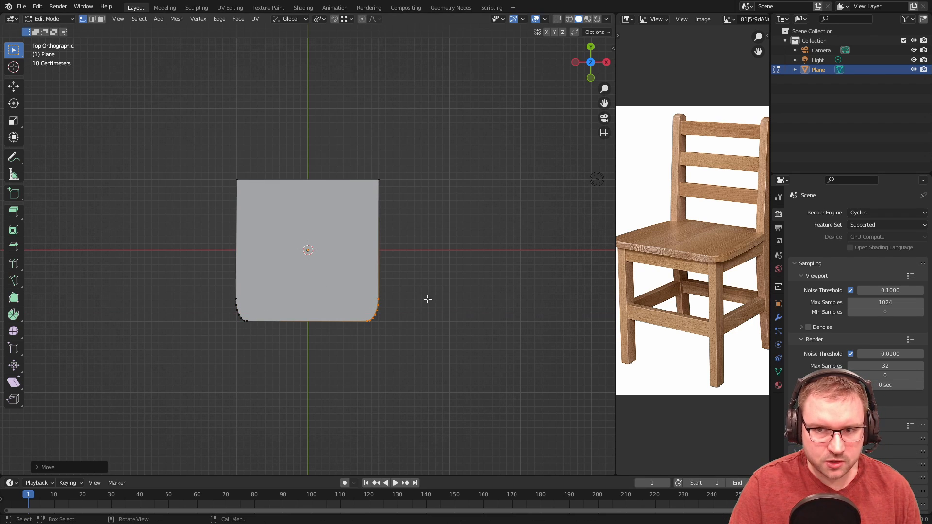
- Bevel the plane's two back (+Y) corner vertices about 0.31 m wide with 7 segments
{"action": "left_click_drag", "start_coordinate": [197, 156], "coordinate": [421, 241]}
{"action": "key", "text": "ctrl+b"}
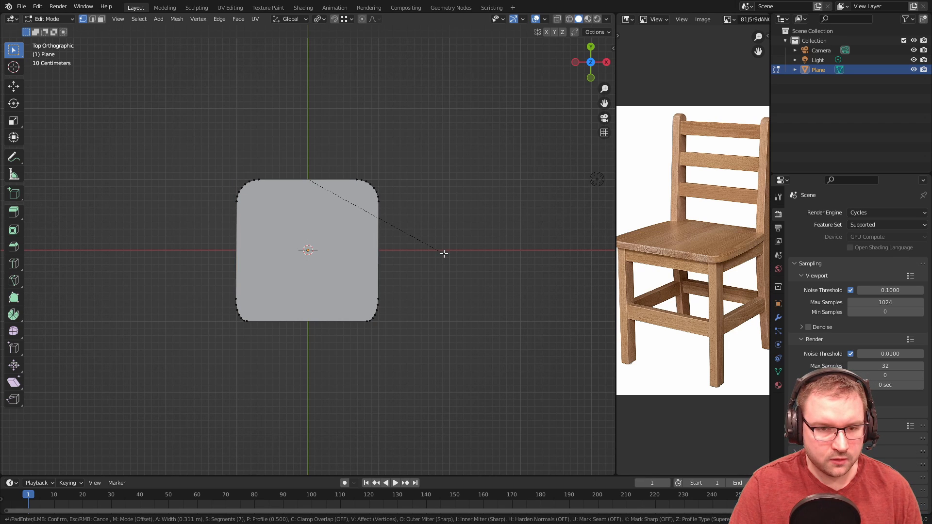
{"action": "left_click", "coordinate": [444, 253]}
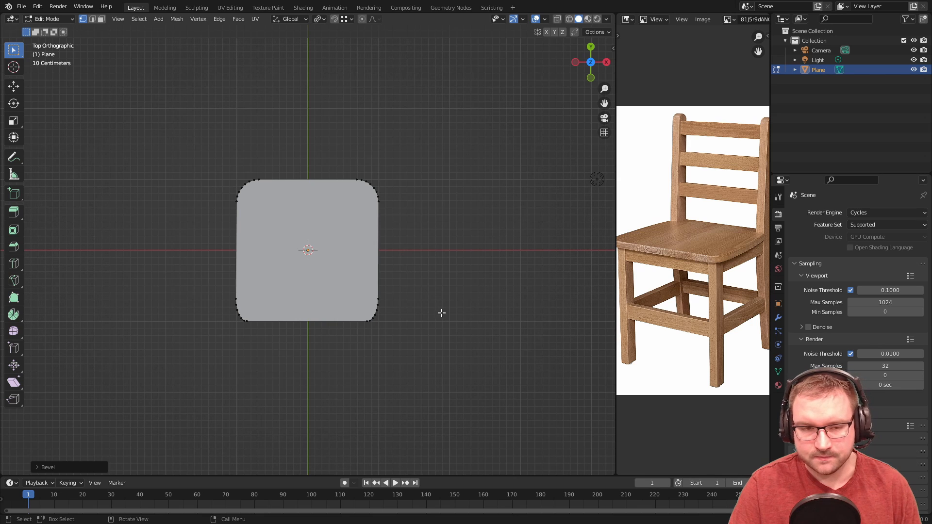
- Extrude the rounded seat face about 0.11 m downward along Z and select the seat's top face
{"action": "middle_click_drag", "start_coordinate": [441, 330], "coordinate": [402, 251]}
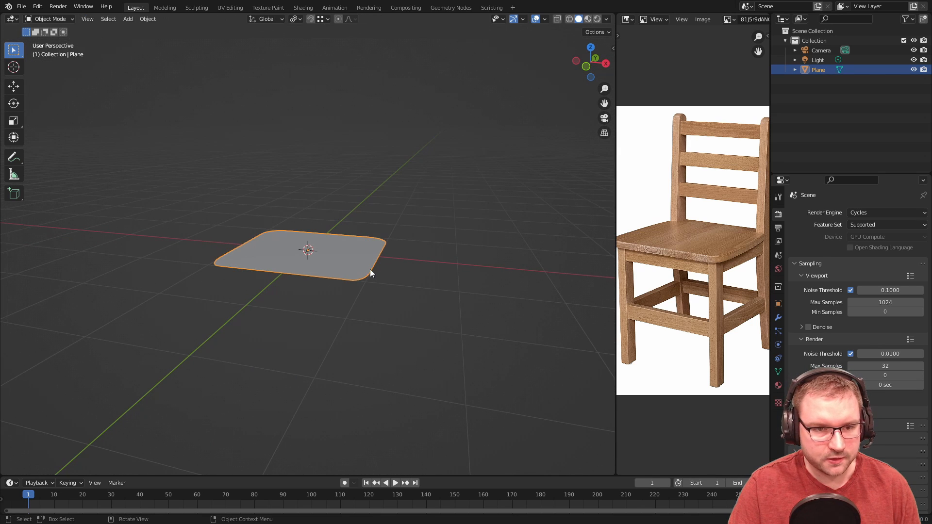
{"action": "scroll", "coordinate": [369, 270], "scroll_direction": "up", "scroll_amount": 2}
{"action": "key", "text": "3"}
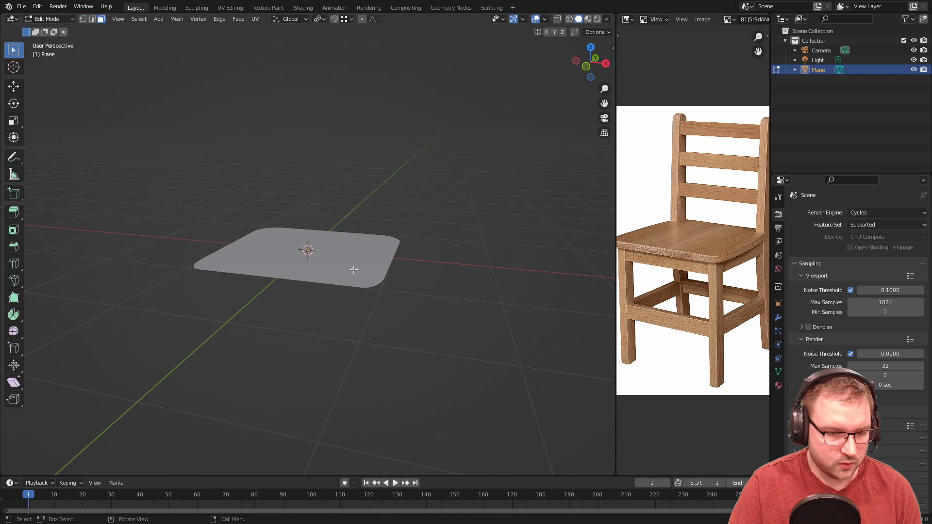
{"action": "key", "text": "a"}
{"action": "key", "text": "e"}
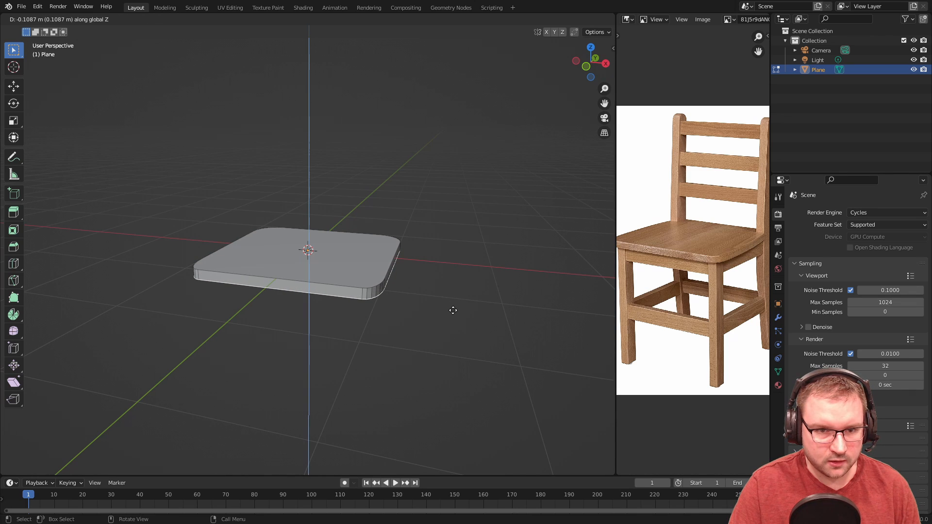
{"action": "left_click", "coordinate": [452, 310]}
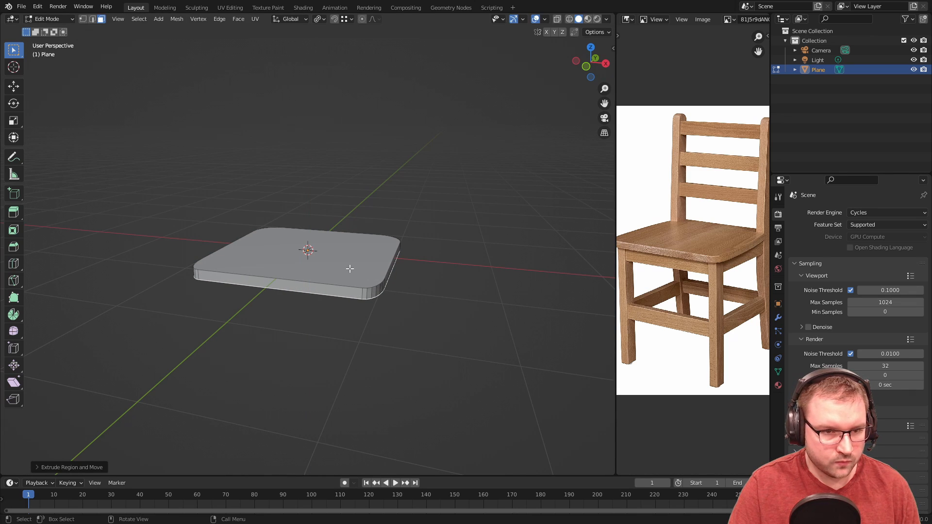
{"action": "left_click", "coordinate": [337, 257]}
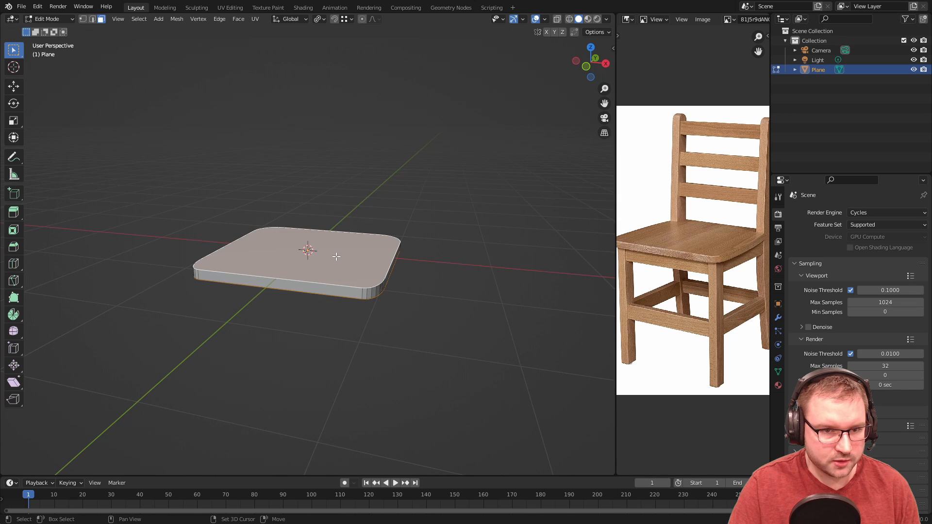
{"action": "key", "text": "ctrl+b"}
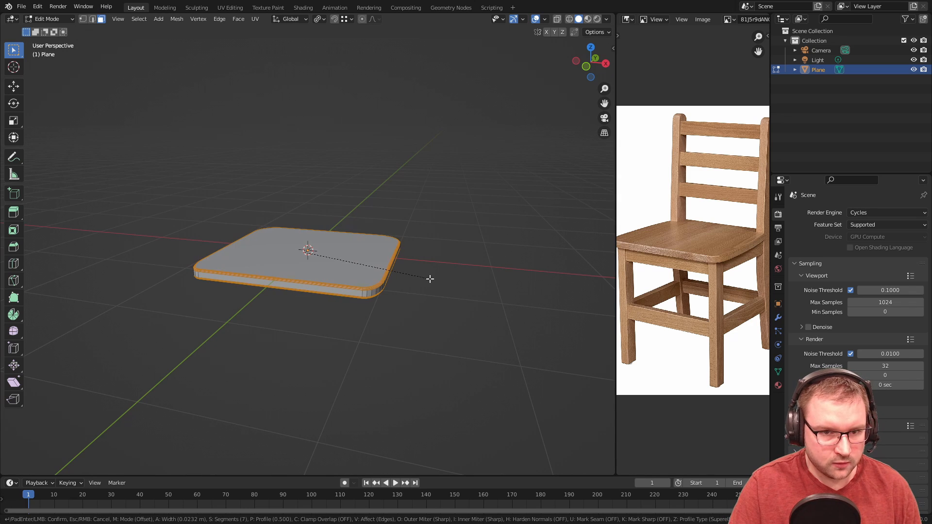
{"action": "scroll", "coordinate": [430, 278], "scroll_direction": "down", "scroll_amount": 5}
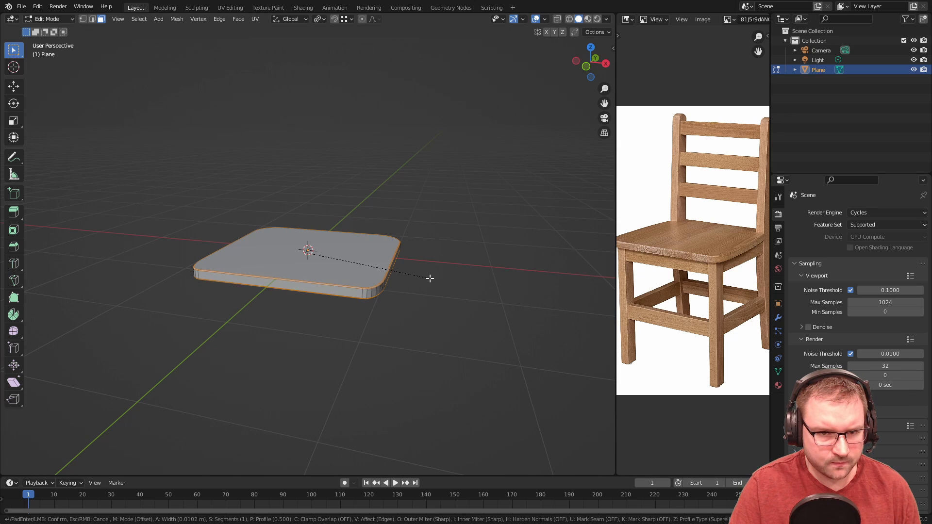
{"action": "left_click", "coordinate": [419, 285]}
- Bevel the seat's top and bottom rim edges about 0.01 m wide with 1 segment
{"action": "scroll", "coordinate": [417, 287], "scroll_direction": "up", "scroll_amount": 5}
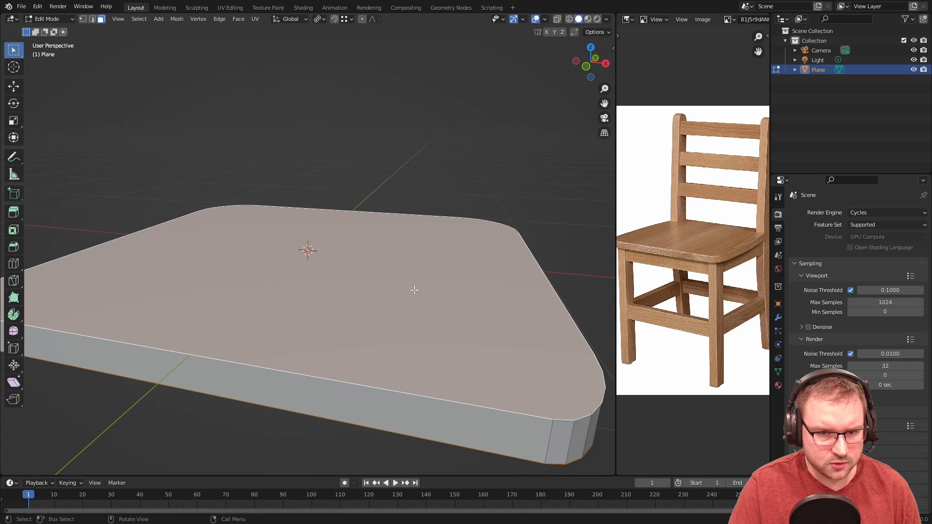
{"action": "key", "text": "ctrl+b"}
{"action": "scroll", "coordinate": [423, 297], "scroll_direction": "up", "scroll_amount": 4}
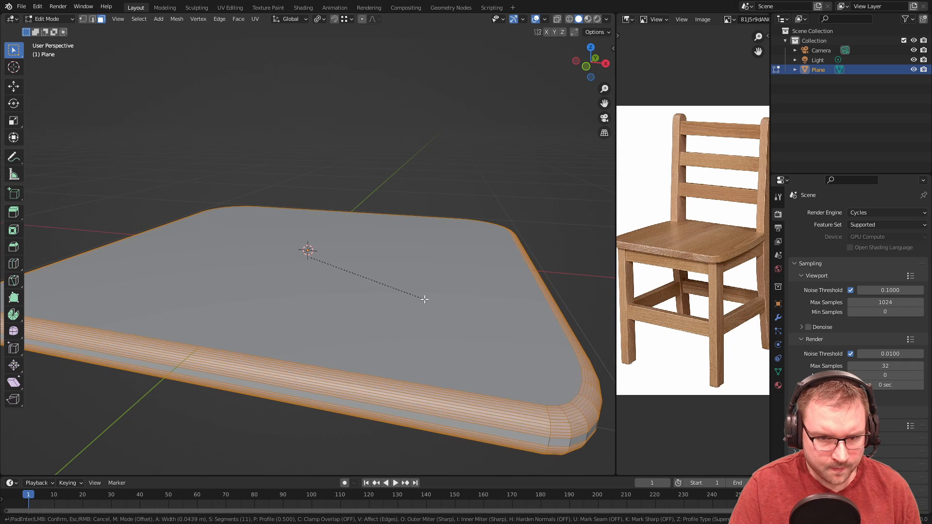
{"action": "scroll", "coordinate": [424, 297], "scroll_direction": "down", "scroll_amount": 6}
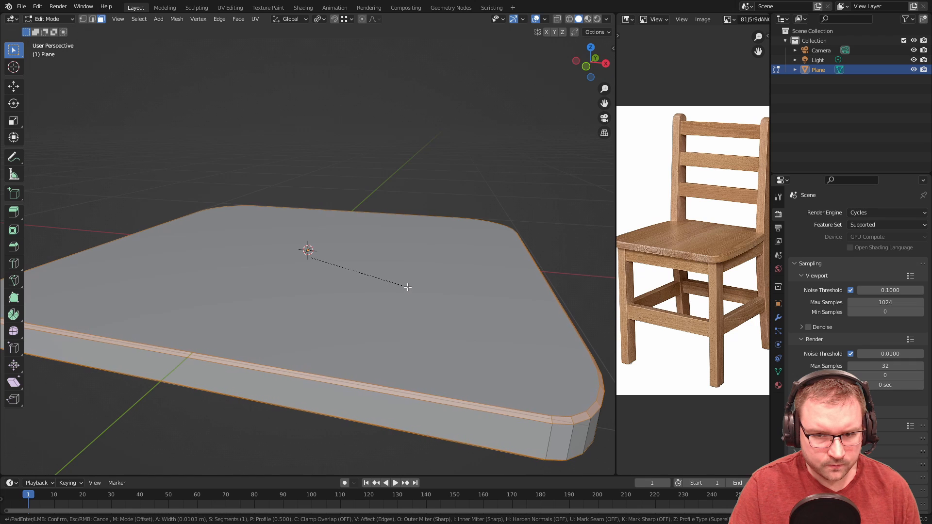
{"action": "left_click", "coordinate": [407, 285]}
{"action": "scroll", "coordinate": [420, 290], "scroll_direction": "down", "scroll_amount": 2}
{"action": "middle_click_drag", "start_coordinate": [395, 284], "coordinate": [388, 225]}
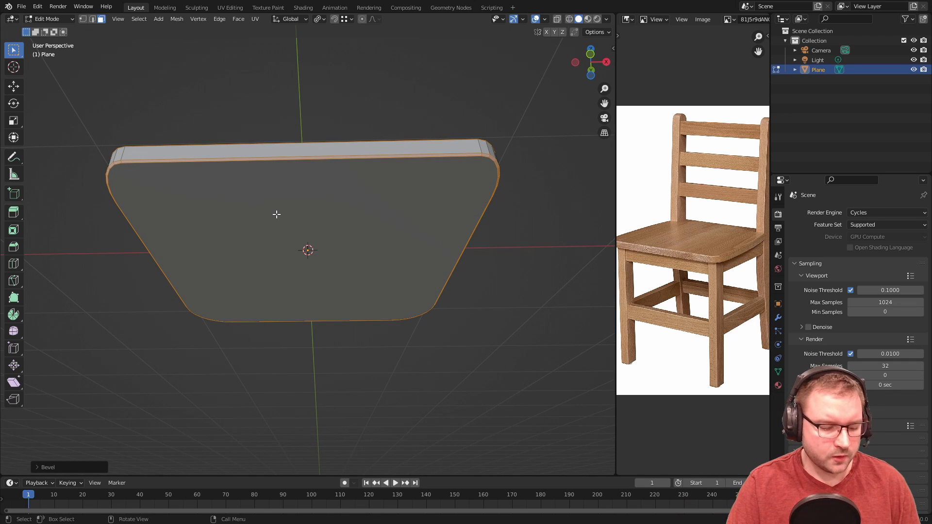
- Save the file as chair in the folder D:\Projects\Random Renders\Chair
{"action": "key", "text": "ctrl+r"}
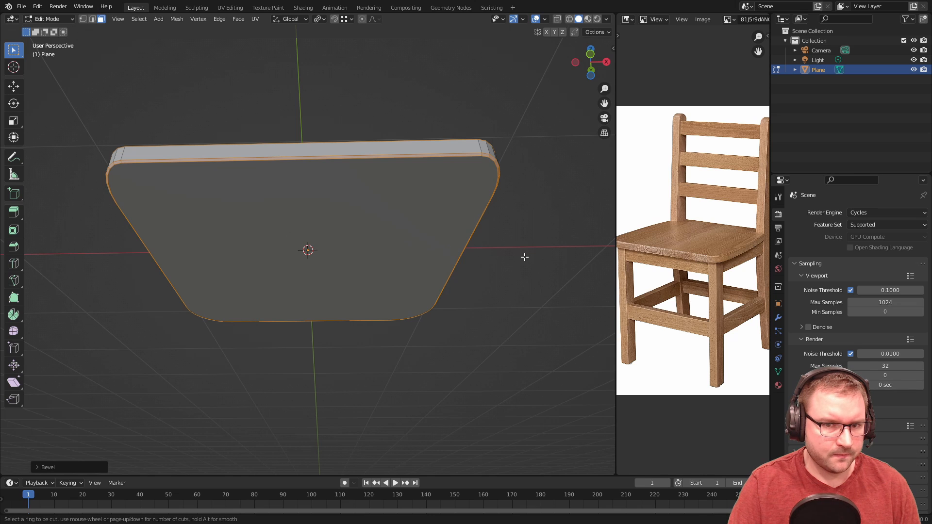
{"action": "left_click", "coordinate": [21, 6]}
{"action": "left_click", "coordinate": [63, 80]}
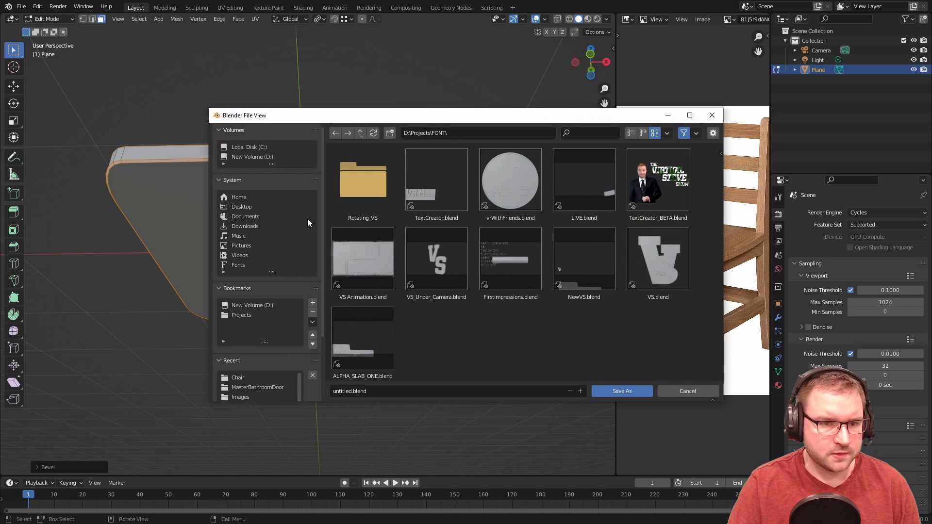
{"action": "left_click", "coordinate": [360, 132]}
{"action": "double_click", "coordinate": [361, 186]}
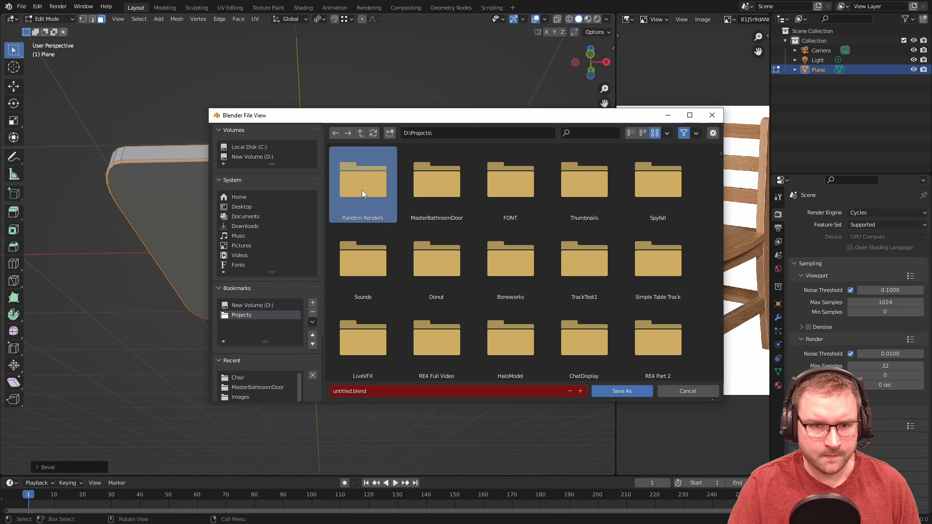
{"action": "double_click", "coordinate": [362, 190]}
{"action": "left_click", "coordinate": [381, 391]}
{"action": "key", "text": "BackSpace"}
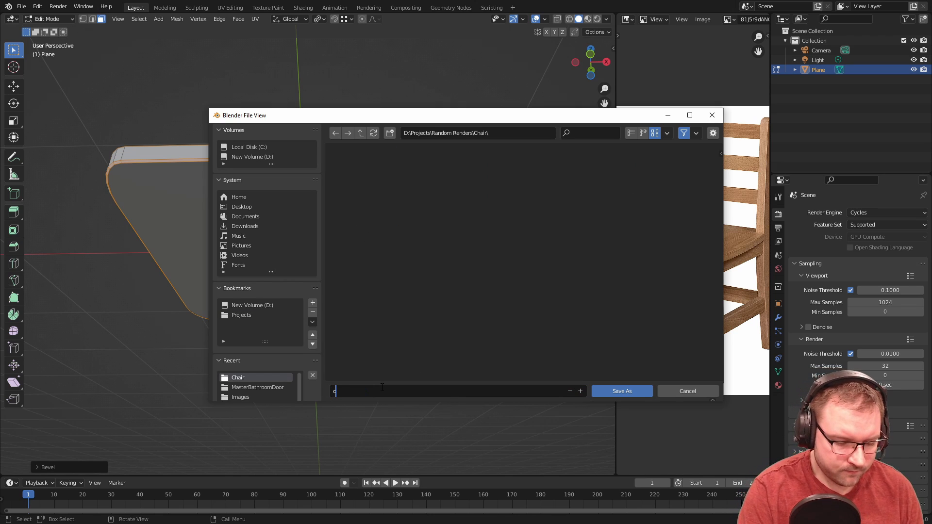
{"action": "type", "text": "chair"}
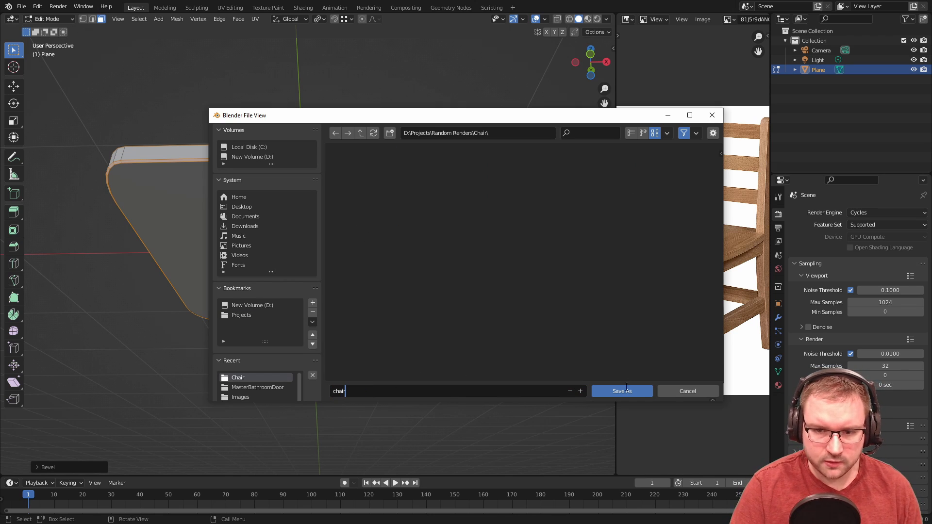
{"action": "left_click", "coordinate": [623, 391]}
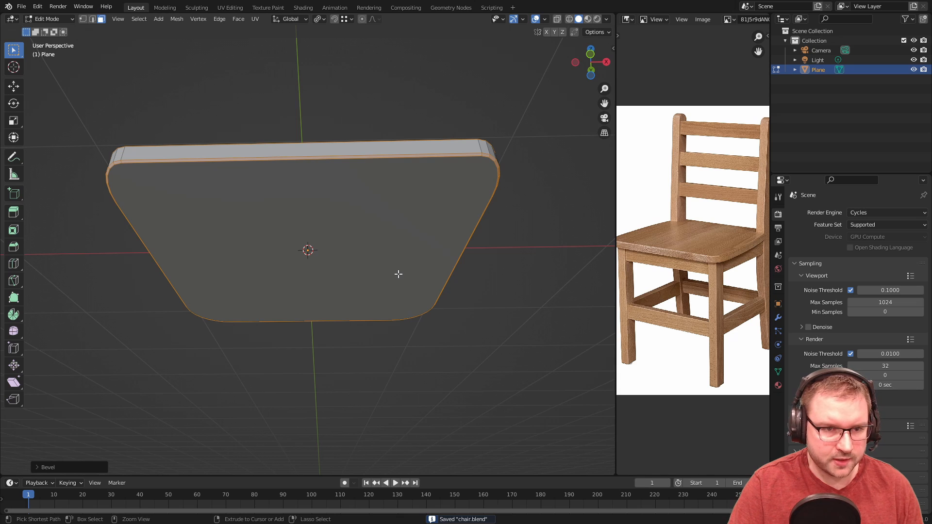
- Leave mesh editing of the seat, add a new plane mesh and scale it down to a small leg-sized square
{"action": "key", "text": "ctrl+r"}
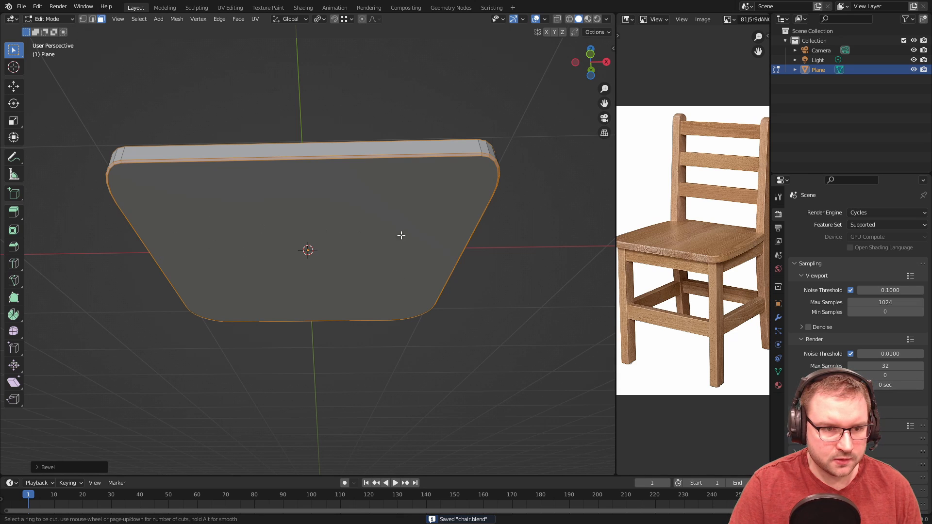
{"action": "key", "text": "Escape"}
{"action": "key", "text": "Tab"}
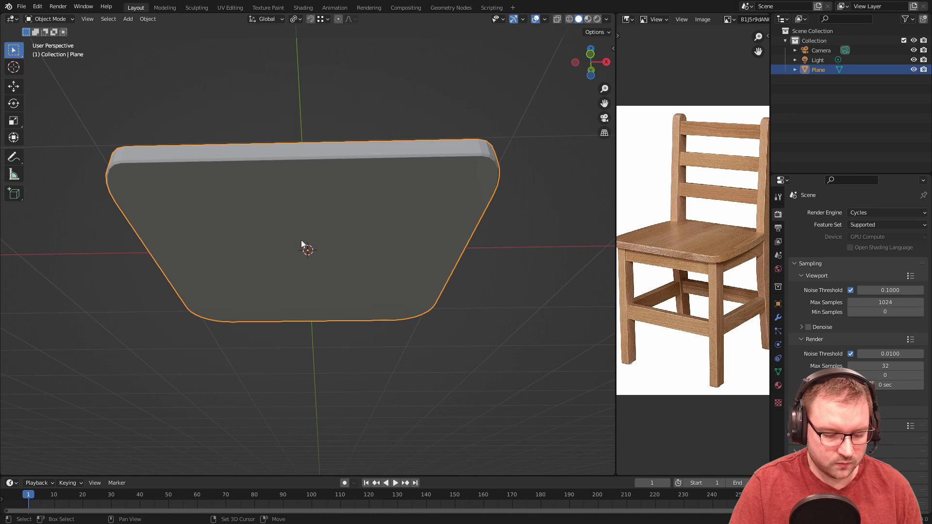
{"action": "key", "text": "shift+a"}
{"action": "mouse_move", "coordinate": [306, 242]}
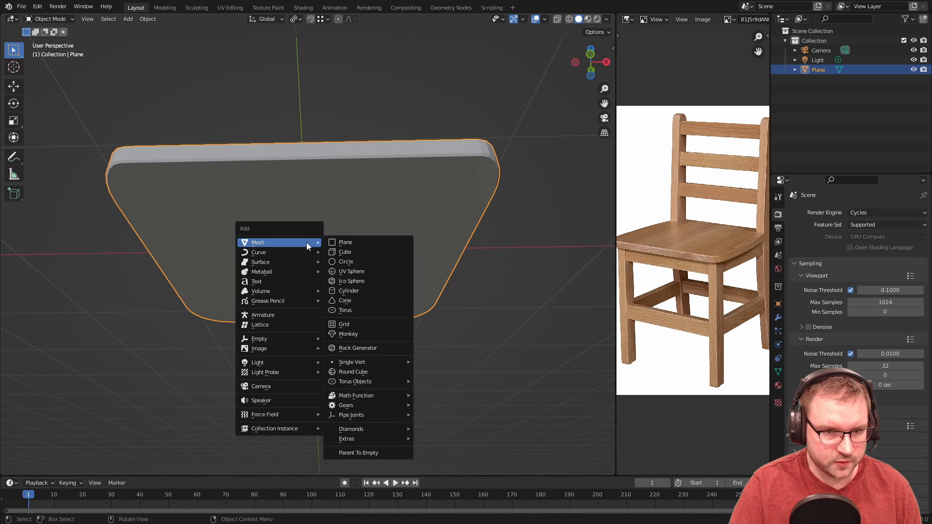
{"action": "left_click", "coordinate": [348, 244]}
{"action": "key", "text": "s"}
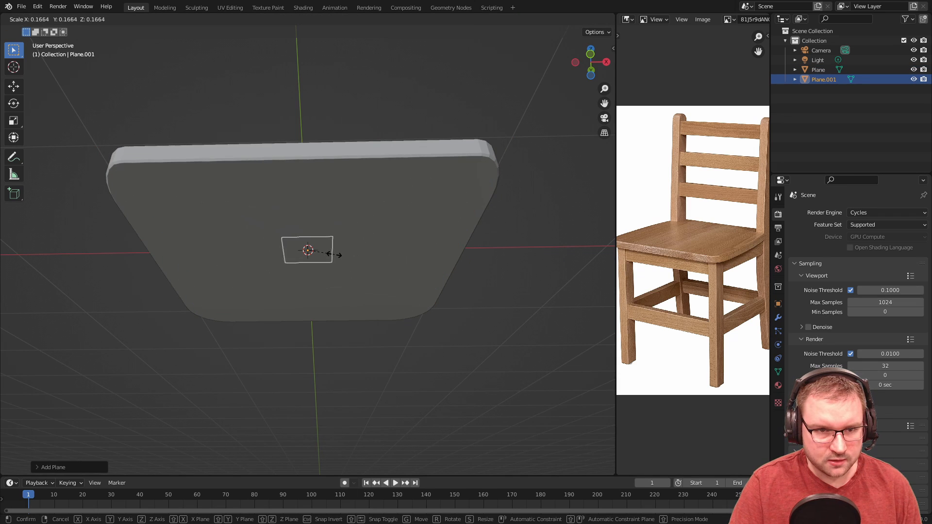
{"action": "left_click", "coordinate": [327, 253]}
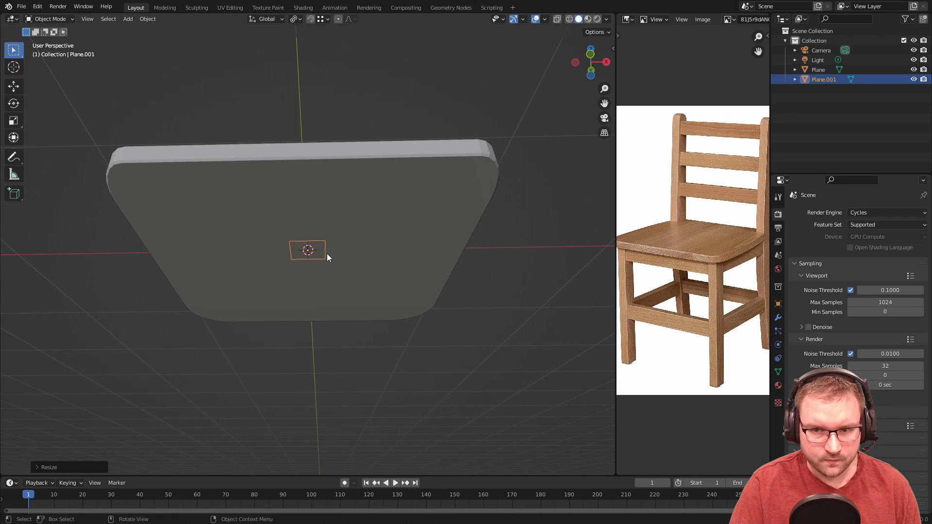
- Move the small plane horizontally to the seat's front-left corner and lower it slightly along Z into the seat's thickness
{"action": "middle_click_drag", "start_coordinate": [331, 260], "coordinate": [334, 240]}
{"action": "key", "text": "g"}
{"action": "key", "text": "shift+z"}
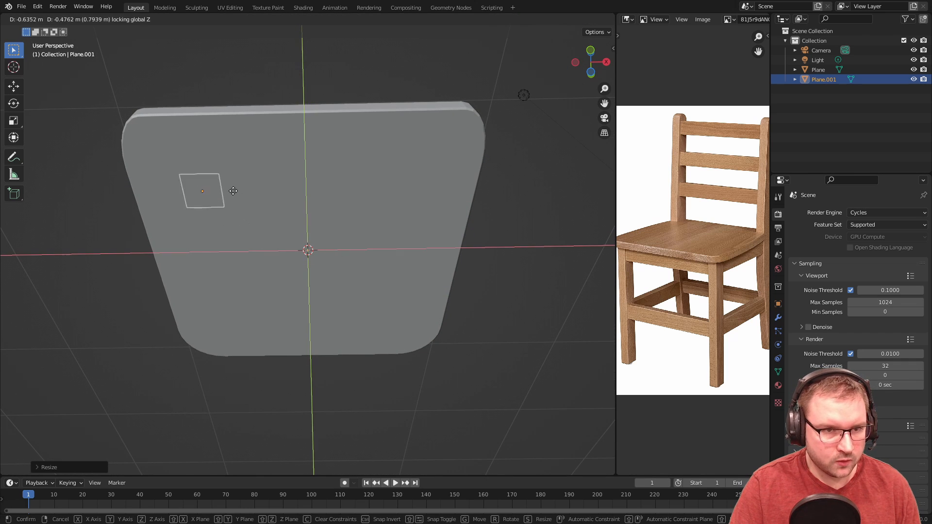
{"action": "left_click", "coordinate": [208, 152]}
{"action": "middle_click_drag", "start_coordinate": [237, 170], "coordinate": [250, 209]}
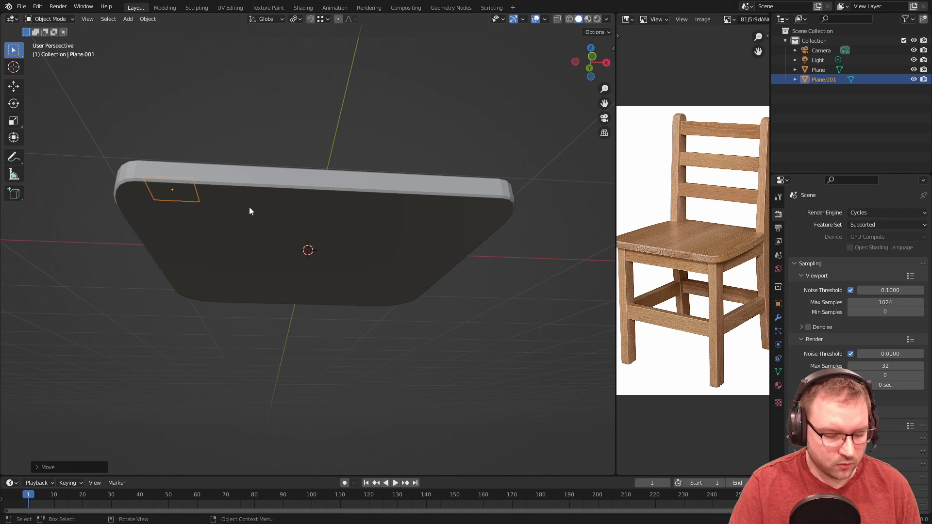
{"action": "key", "text": "g"}
{"action": "key", "text": "z"}
{"action": "left_click", "coordinate": [247, 213]}
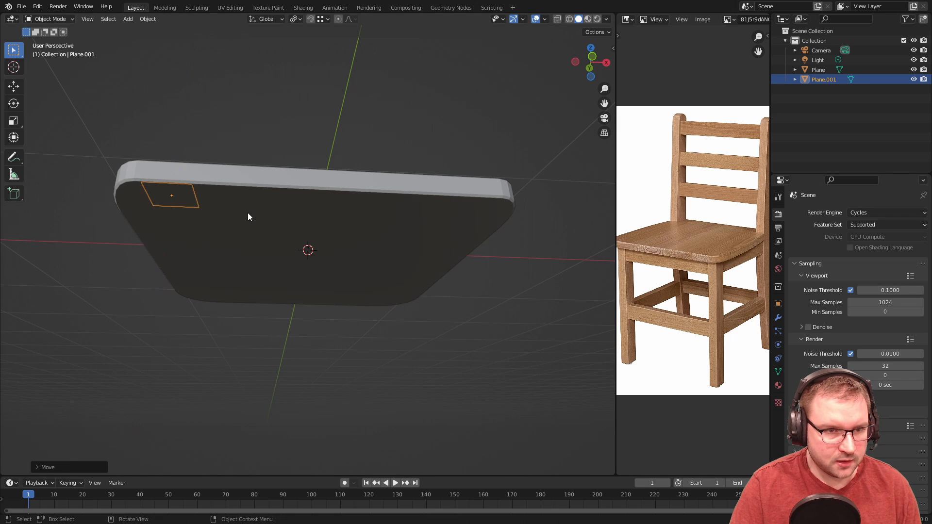
- Examine the small plane's size and position relative to the seat from below, the front and the side
{"action": "mouse_move", "coordinate": [247, 213]}
{"action": "middle_mouse_down"}
{"action": "mouse_move", "coordinate": [253, 284]}
{"action": "mouse_move", "coordinate": [250, 233]}
{"action": "mouse_move", "coordinate": [235, 210]}
{"action": "middle_mouse_up"}
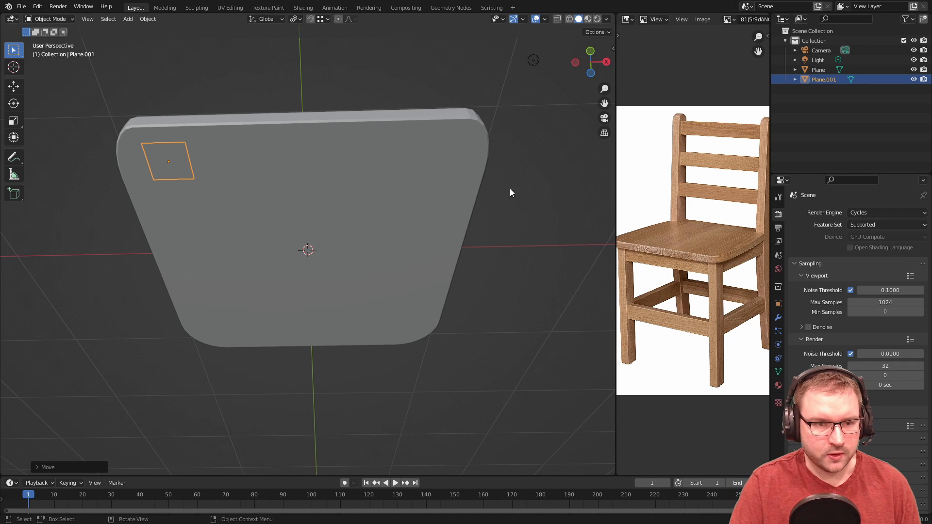
{"action": "middle_click_drag", "start_coordinate": [313, 131], "coordinate": [282, 167]}
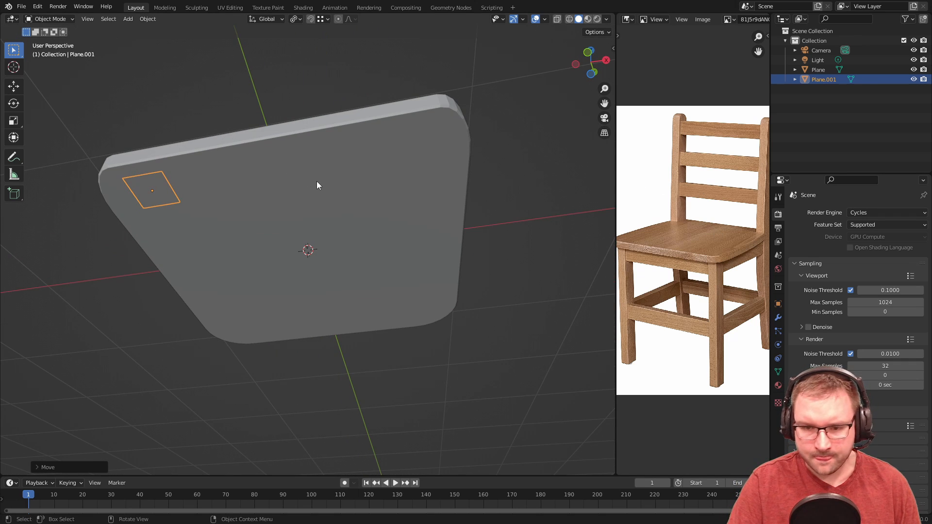
{"action": "key", "text": "KP_7"}
{"action": "middle_click_drag", "start_coordinate": [319, 232], "coordinate": [271, 273]}
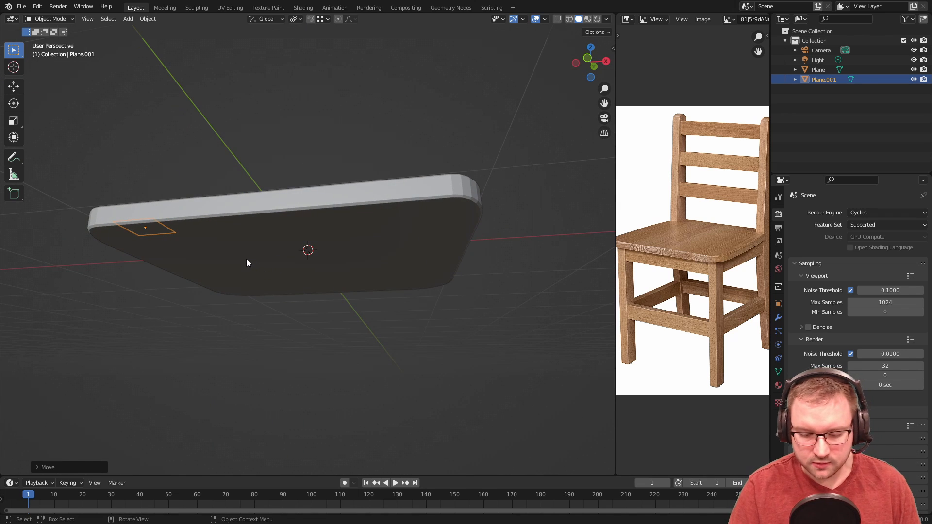
{"action": "key", "text": "KP_7"}
{"action": "key", "text": "KP_1"}
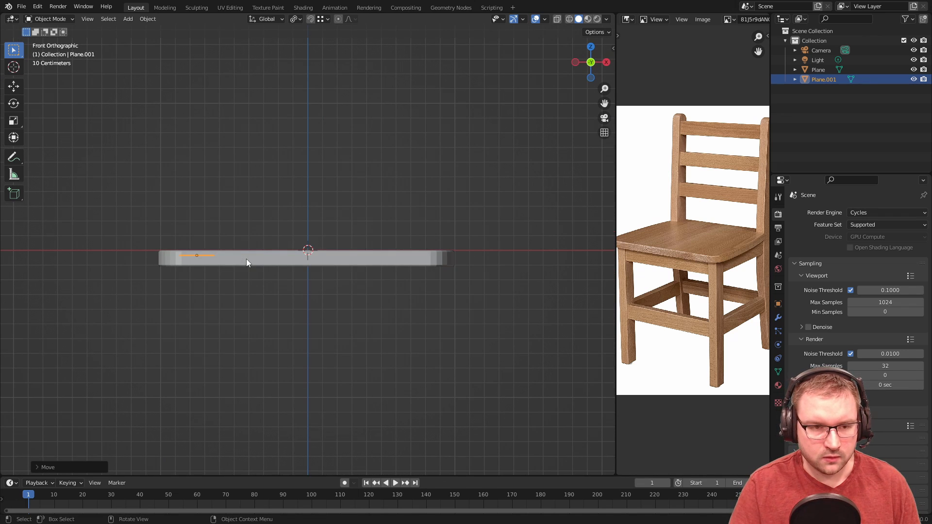
{"action": "scroll", "coordinate": [246, 263], "scroll_direction": "up", "scroll_amount": 2}
{"action": "mouse_move", "coordinate": [246, 263]}
{"action": "middle_mouse_down"}
{"action": "mouse_move", "coordinate": [226, 264]}
{"action": "mouse_move", "coordinate": [285, 243]}
{"action": "middle_mouse_up"}
{"action": "key", "text": "z"}
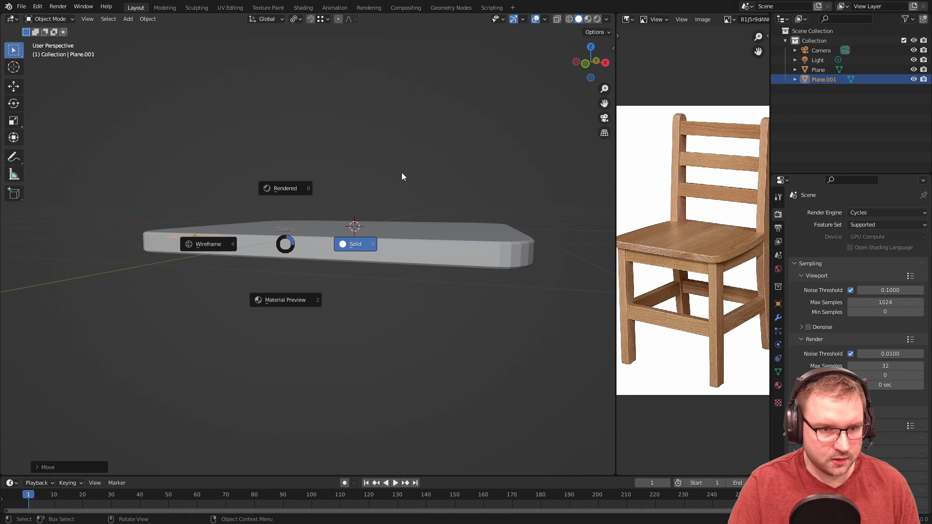
{"action": "left_click", "coordinate": [523, 180]}
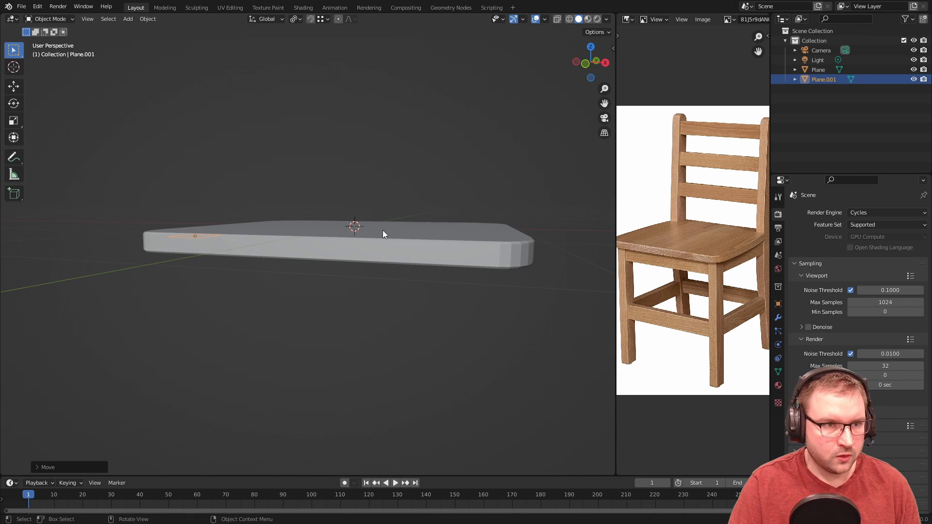
{"action": "key", "text": "Tab"}
{"action": "key", "text": "Tab"}
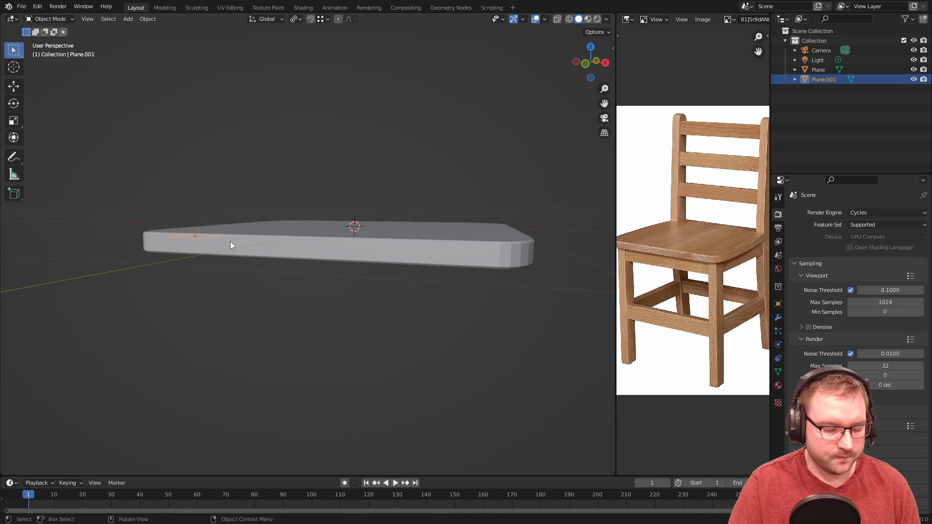
- Try to extrude the small plane downward along Z into a chair leg
{"action": "key", "text": "Tab"}
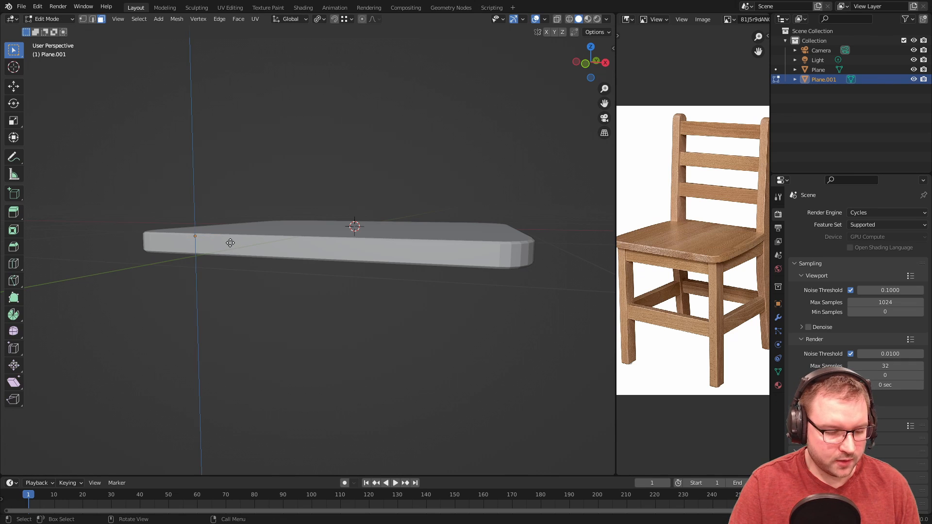
{"action": "key", "text": "e"}
{"action": "left_click", "coordinate": [291, 391]}
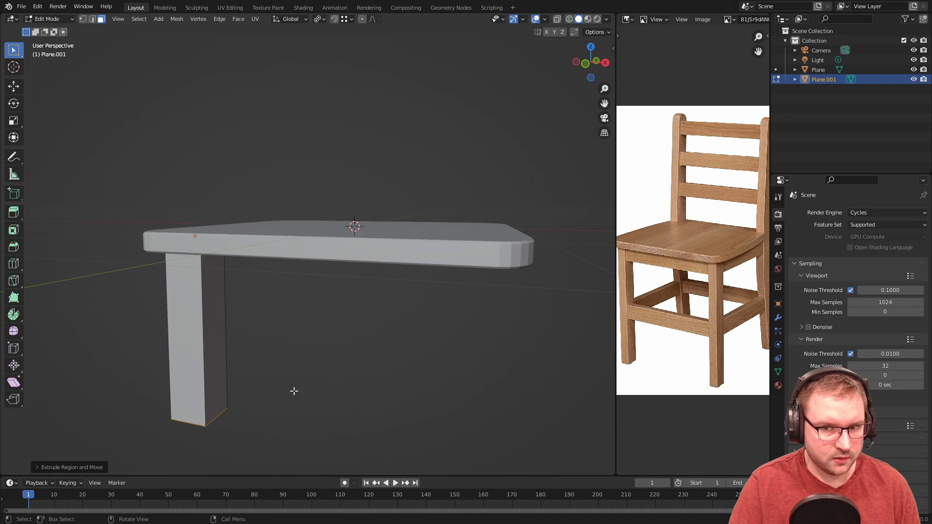
{"action": "scroll", "coordinate": [294, 389], "scroll_direction": "down", "scroll_amount": 5}
{"action": "middle_click_drag", "start_coordinate": [352, 312], "coordinate": [325, 219]}
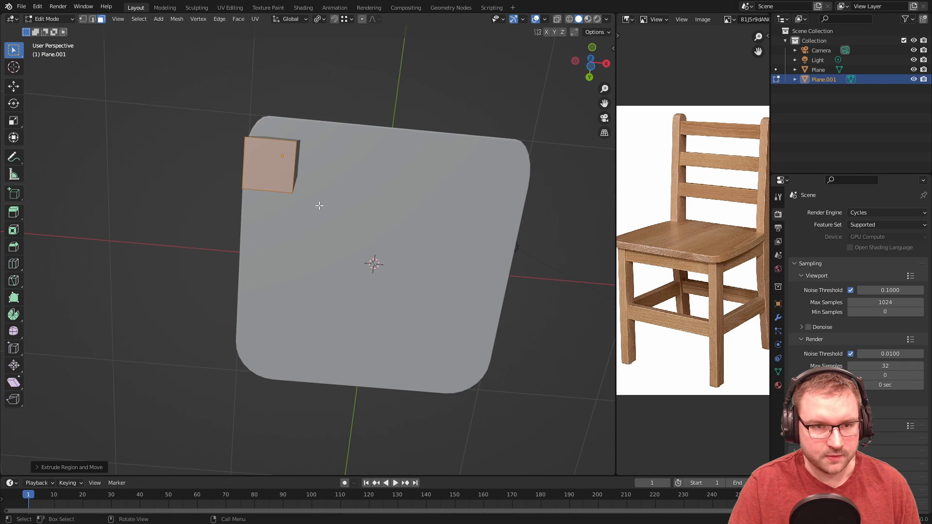
{"action": "key", "text": "alt+a"}
{"action": "middle_click_drag", "start_coordinate": [301, 155], "coordinate": [317, 273]}
{"action": "key", "text": "Tab"}
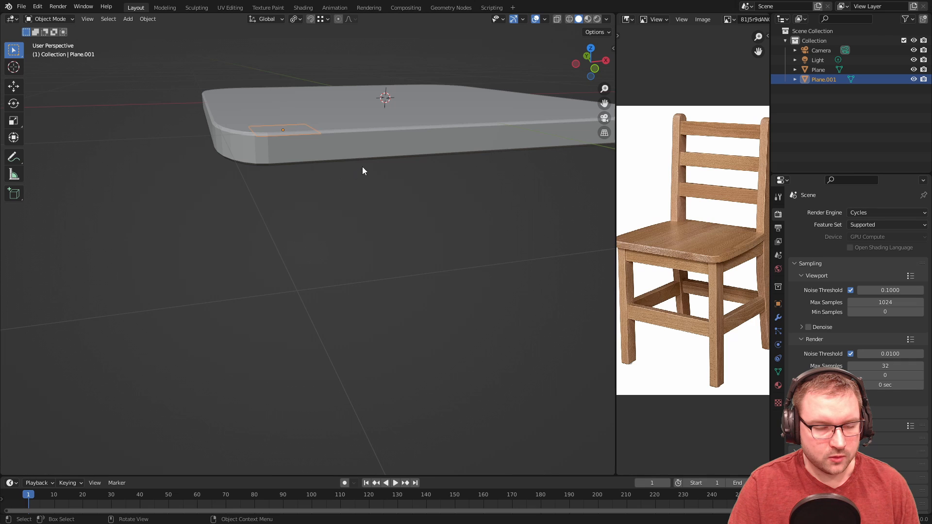
- Turn on X-ray display and scale the small plane's face along X to about 0.72
{"action": "key", "text": "Tab"}
{"action": "left_click", "coordinate": [556, 19]}
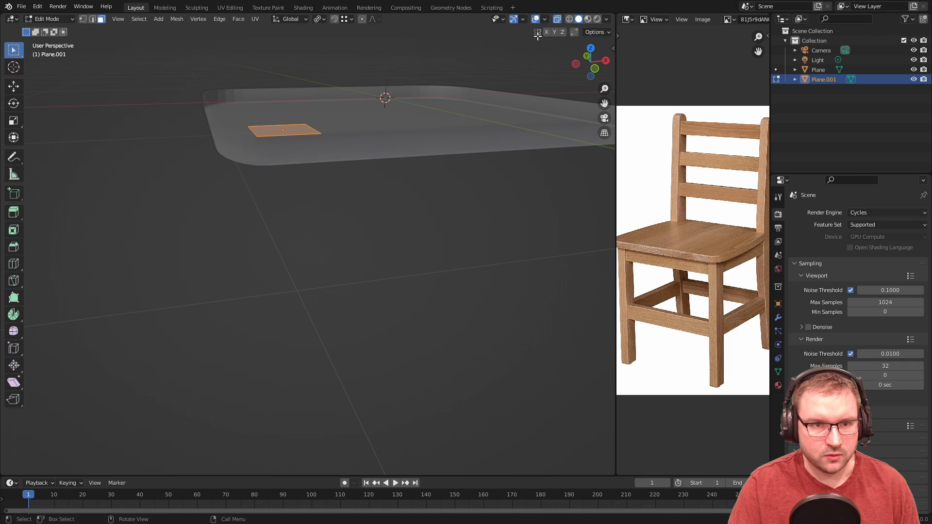
{"action": "middle_click_drag", "start_coordinate": [418, 117], "coordinate": [418, 146]}
{"action": "scroll", "coordinate": [311, 216], "scroll_direction": "up", "scroll_amount": 2}
{"action": "key", "text": "s"}
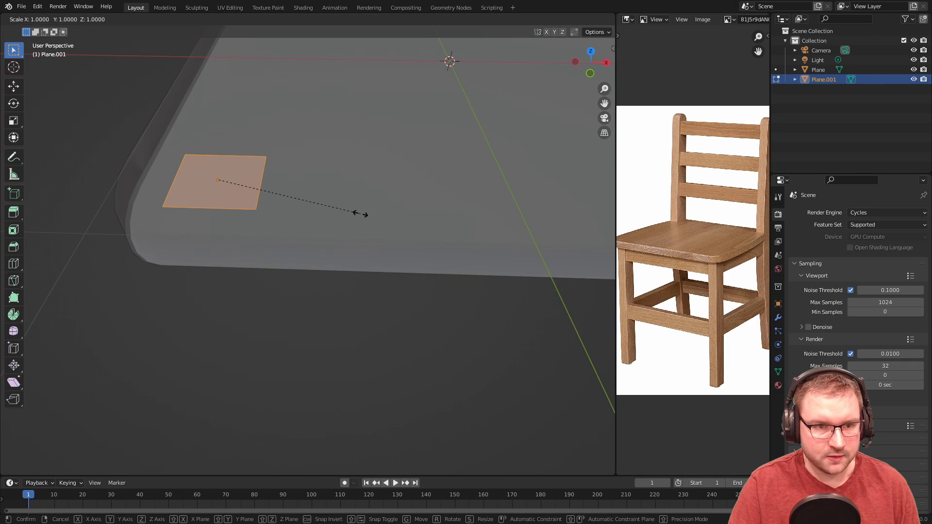
{"action": "key", "text": "x"}
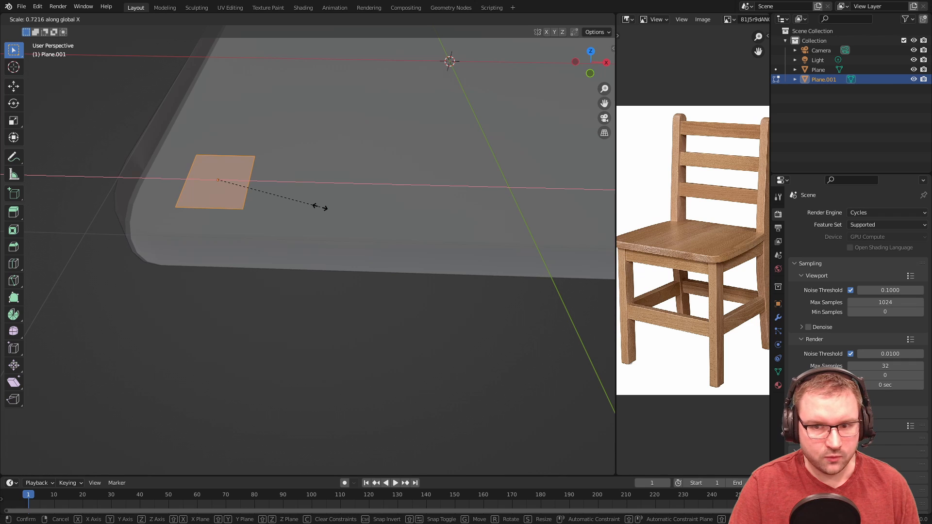
{"action": "left_click", "coordinate": [319, 206]}
{"action": "scroll", "coordinate": [348, 233], "scroll_direction": "down", "scroll_amount": 3}
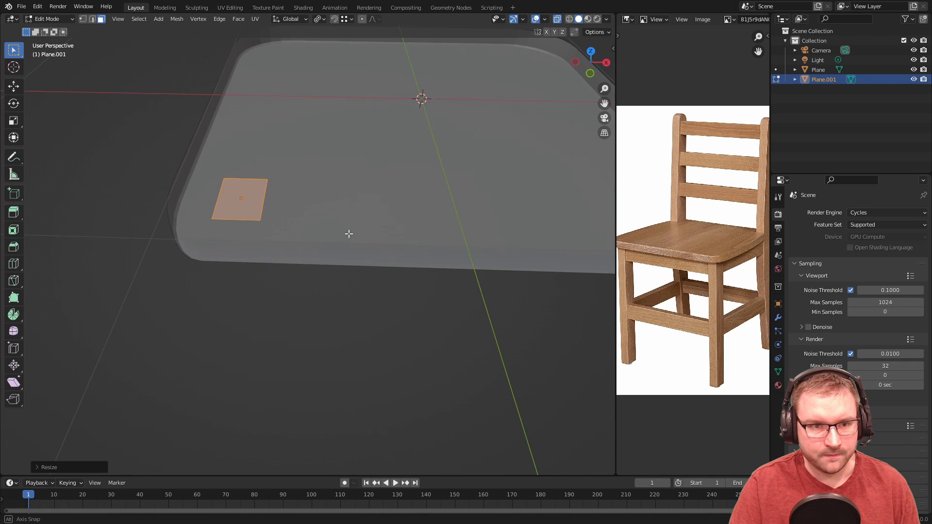
- Extrude the small plane downward along Z into a chair leg
{"action": "middle_click_drag", "start_coordinate": [347, 233], "coordinate": [345, 183]}
{"action": "key", "text": "e"}
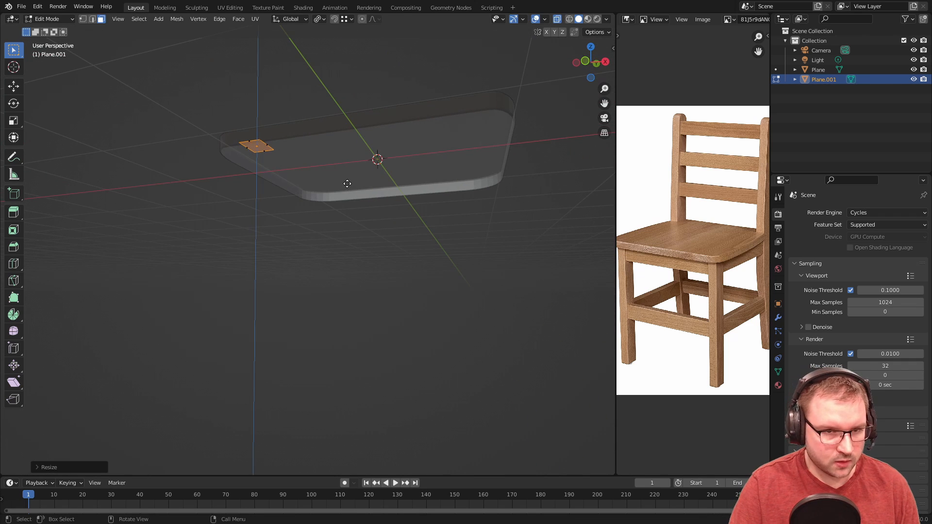
{"action": "left_click", "coordinate": [349, 432]}
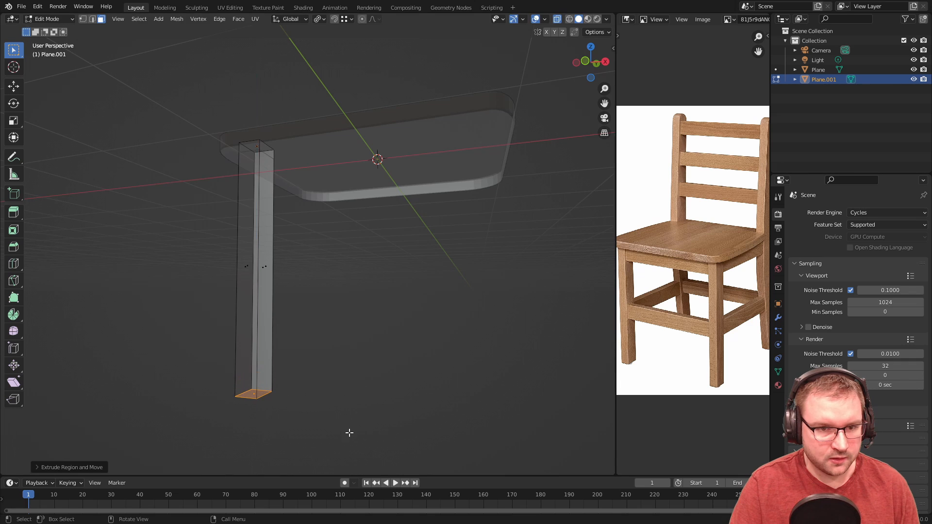
- Switch to the camera view, lock the camera to the view and orbit it to a lower angle on the seat and leg
{"action": "key", "text": "KP_0"}
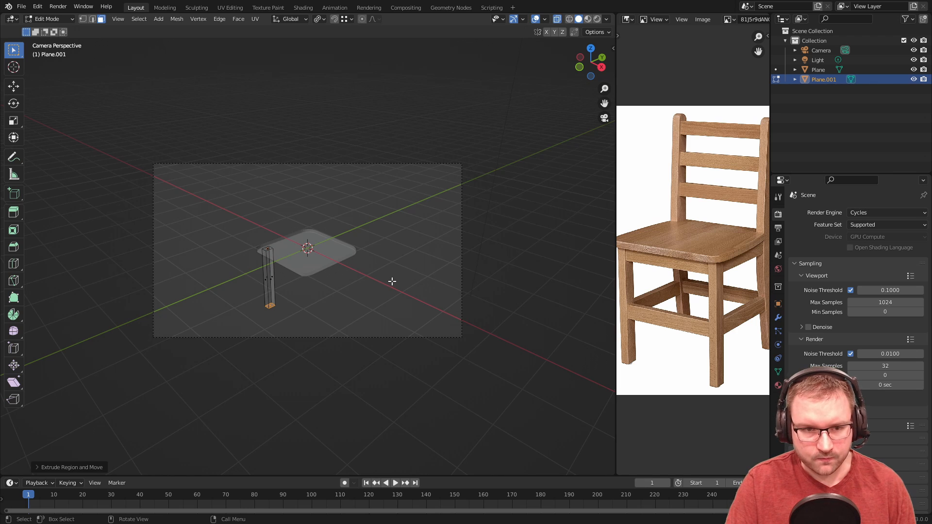
{"action": "key", "text": "n"}
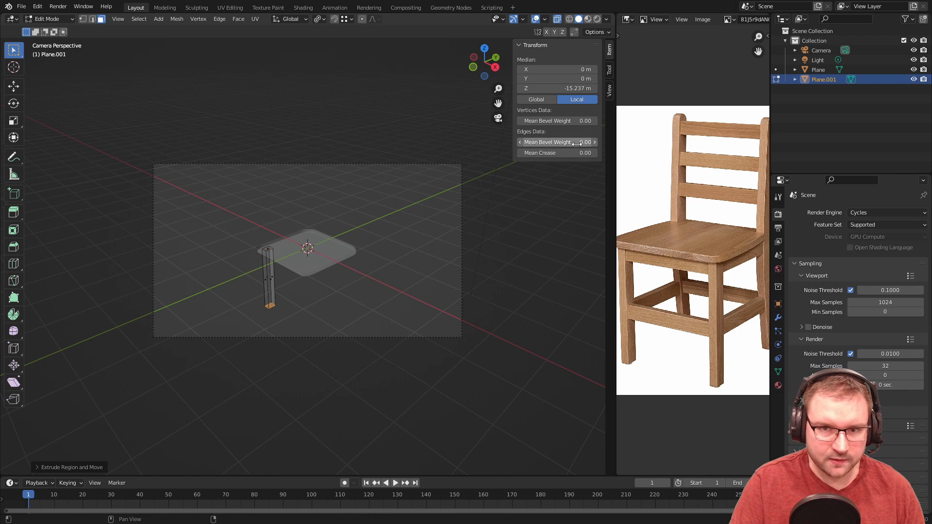
{"action": "left_click", "coordinate": [610, 69]}
{"action": "left_click", "coordinate": [610, 90]}
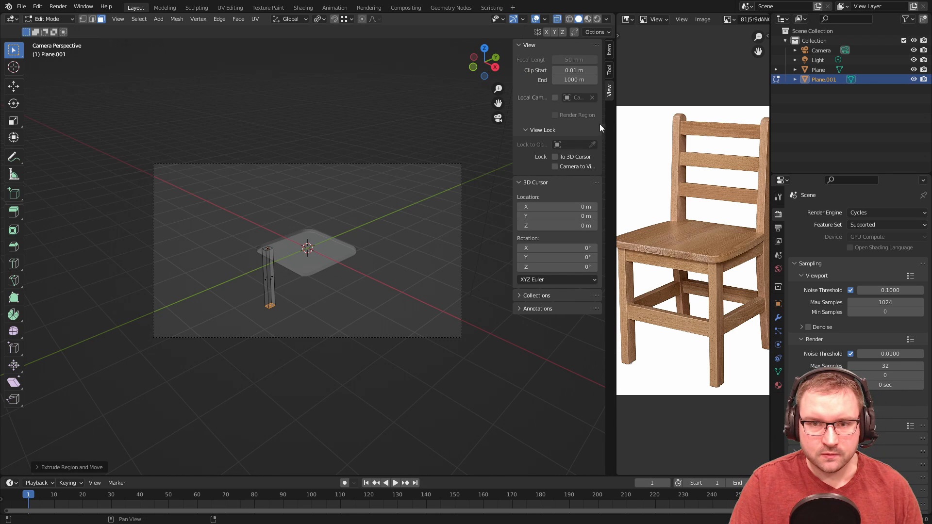
{"action": "left_click", "coordinate": [561, 165]}
{"action": "middle_click_drag", "start_coordinate": [443, 243], "coordinate": [471, 231]}
{"action": "middle_click_drag", "start_coordinate": [428, 260], "coordinate": [406, 269]}
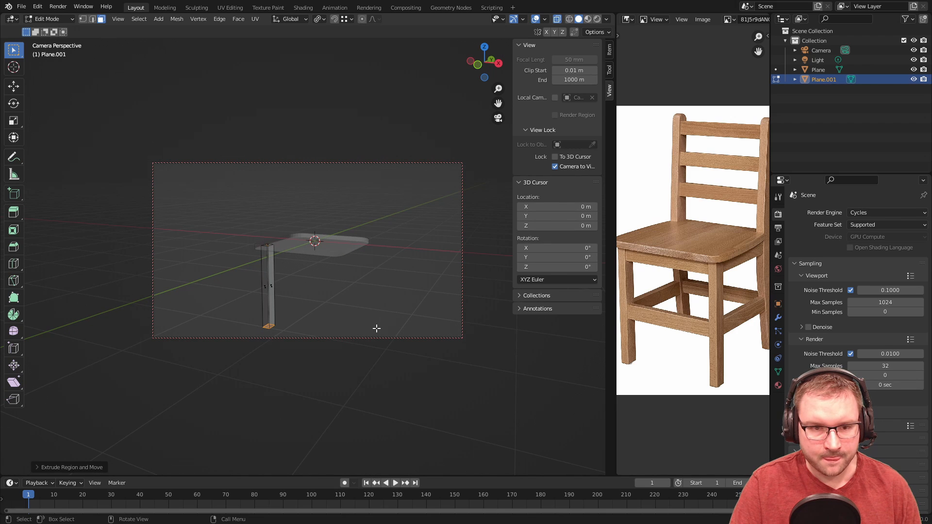
- Move the leg's bottom face slightly further down along Z to lengthen the leg
{"action": "key", "text": "g"}
{"action": "key", "text": "z"}
{"action": "left_click", "coordinate": [317, 318]}
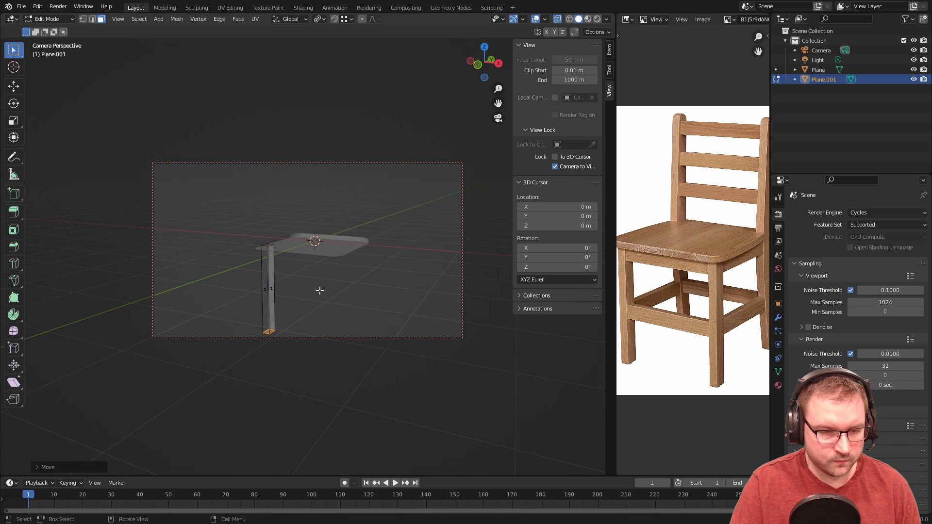
- Reframe the camera so the seat and the whole leg fit inside it, and unlock the camera from the view
{"action": "scroll", "coordinate": [294, 304], "scroll_direction": "up", "scroll_amount": 4}
{"action": "scroll", "coordinate": [293, 303], "scroll_direction": "down", "scroll_amount": 3}
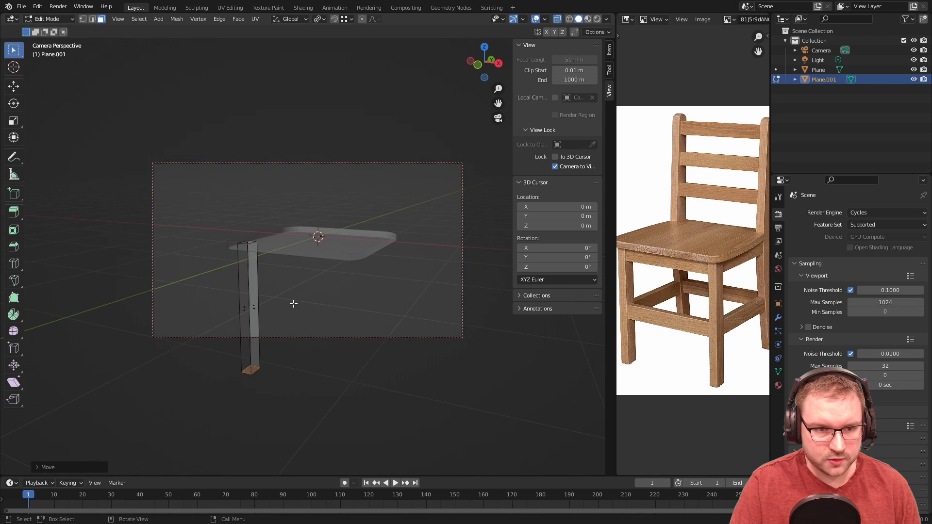
{"action": "scroll", "coordinate": [293, 304], "scroll_direction": "down", "scroll_amount": 1}
{"action": "middle_click_drag", "start_coordinate": [324, 293], "coordinate": [362, 266], "text": "shift"}
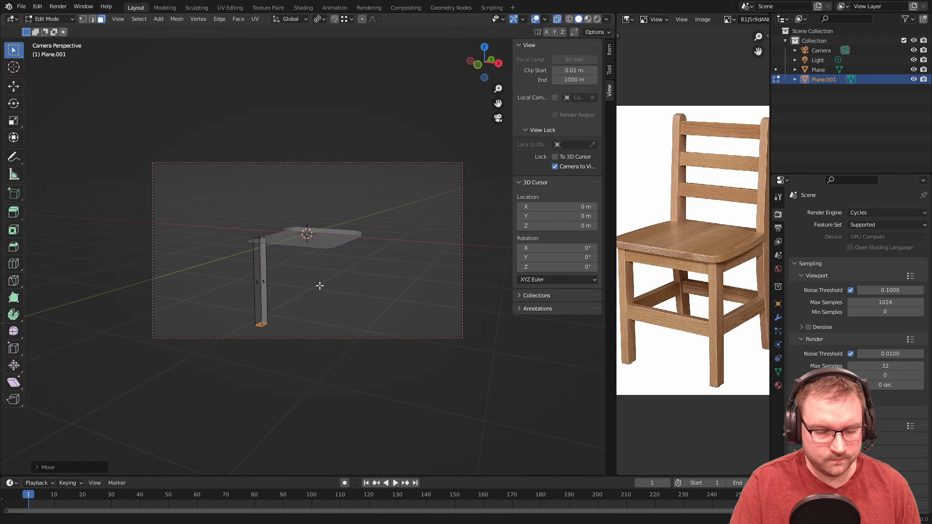
{"action": "left_click", "coordinate": [565, 167]}
- Try a single horizontal loop cut at the middle of the leg
{"action": "scroll", "coordinate": [322, 291], "scroll_direction": "up", "scroll_amount": 1}
{"action": "key", "text": "Tab"}
{"action": "middle_click_drag", "start_coordinate": [319, 293], "coordinate": [253, 317]}
{"action": "scroll", "coordinate": [245, 316], "scroll_direction": "up", "scroll_amount": 3}
{"action": "scroll", "coordinate": [305, 305], "scroll_direction": "up", "scroll_amount": 2}
{"action": "key", "text": "Tab"}
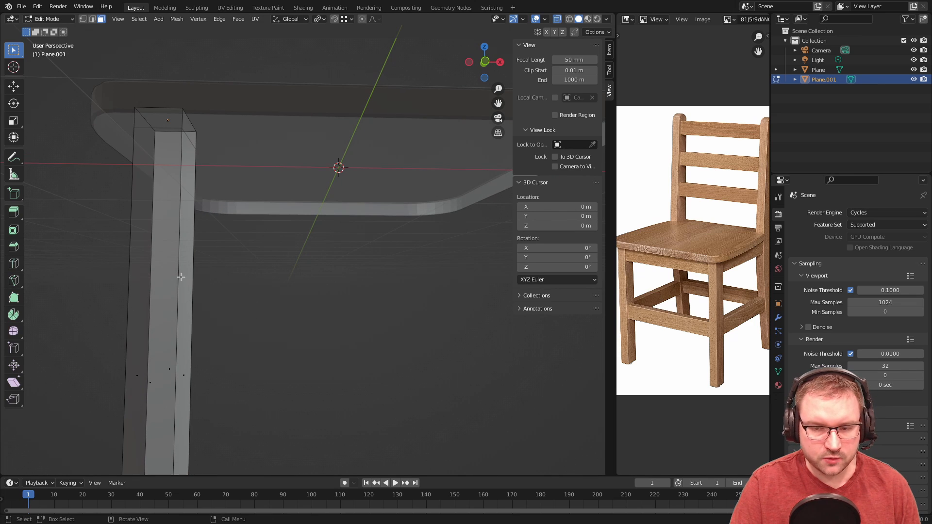
{"action": "key", "text": "ctrl+r"}
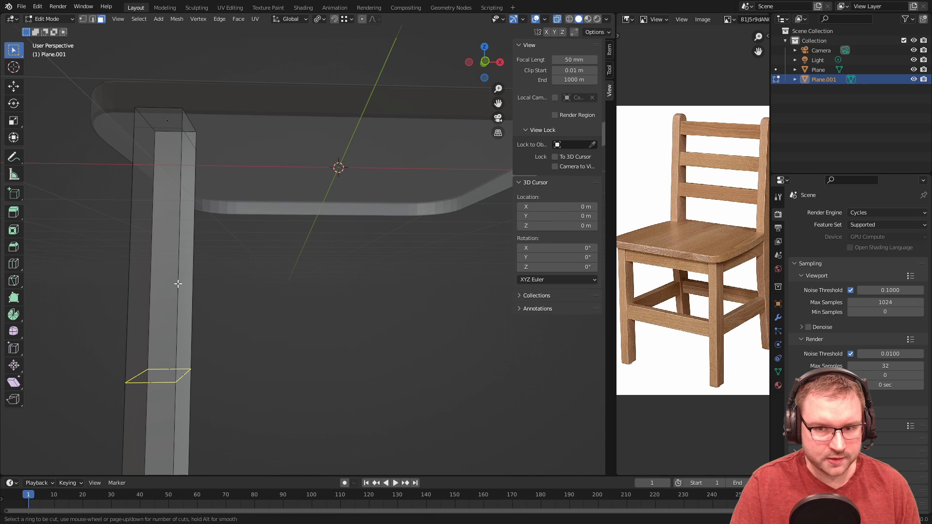
{"action": "left_click", "coordinate": [178, 283]}
{"action": "right_click", "coordinate": [178, 284]}
{"action": "middle_click_drag", "start_coordinate": [262, 318], "coordinate": [223, 322]}
{"action": "scroll", "coordinate": [201, 330], "scroll_direction": "down", "scroll_amount": 3}
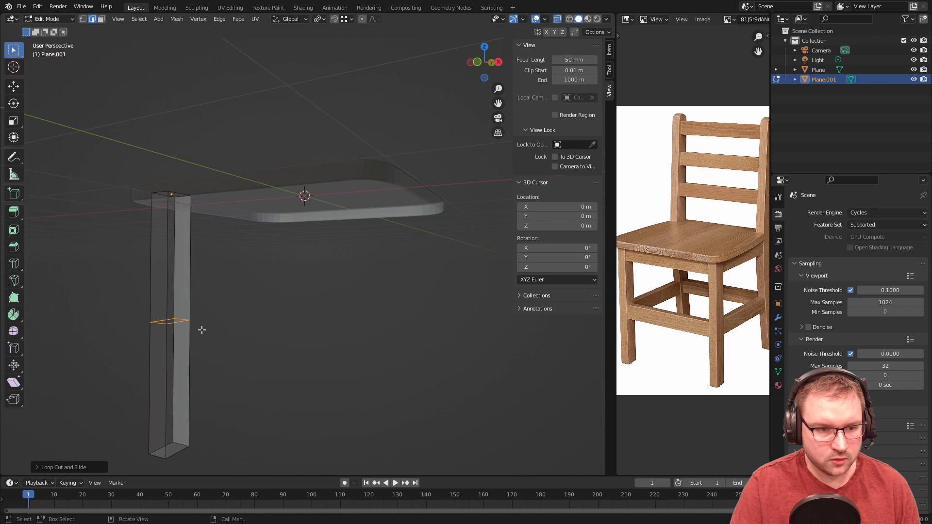
{"action": "key", "text": "ctrl+z"}
- Try two horizontal loop cuts around the leg and scale them along Z
{"action": "key", "text": "ctrl+r"}
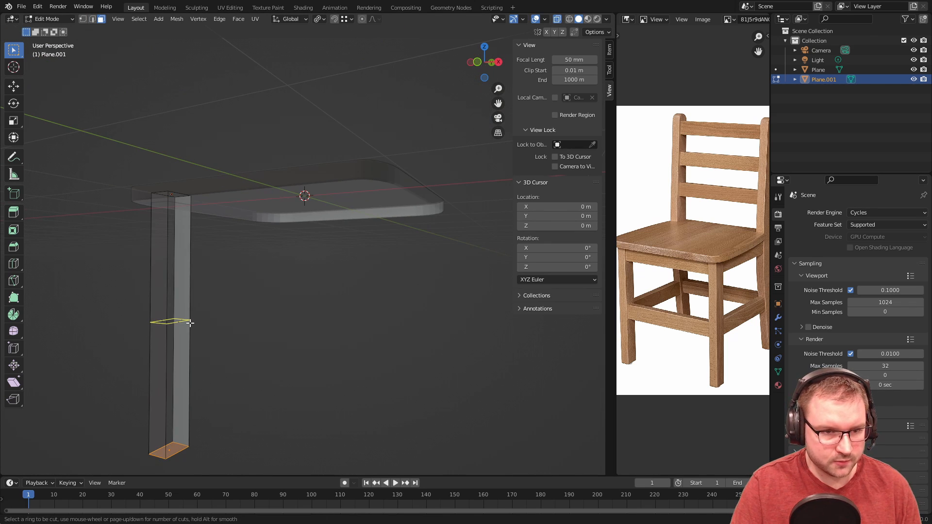
{"action": "scroll", "coordinate": [191, 323], "scroll_direction": "up", "scroll_amount": 2}
{"action": "left_click", "coordinate": [190, 323]}
{"action": "right_click", "coordinate": [191, 323]}
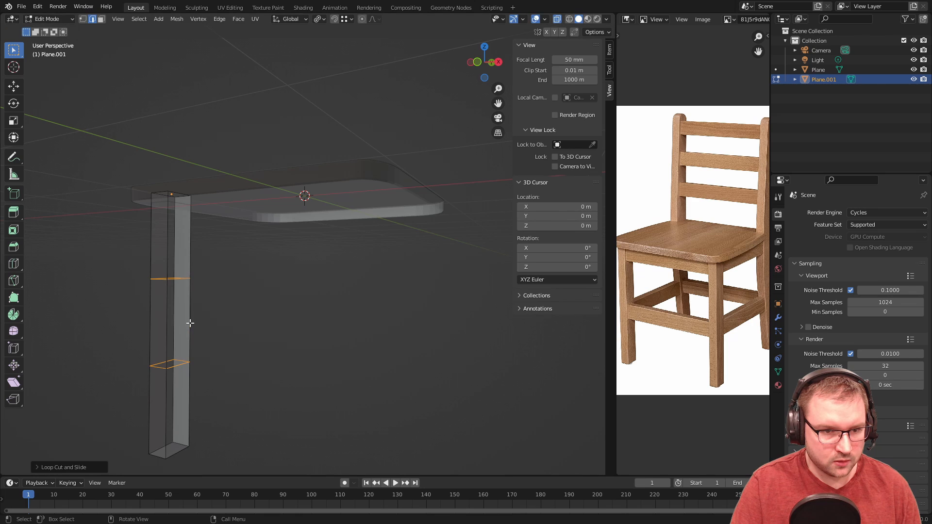
{"action": "key", "text": "s"}
{"action": "key", "text": "z"}
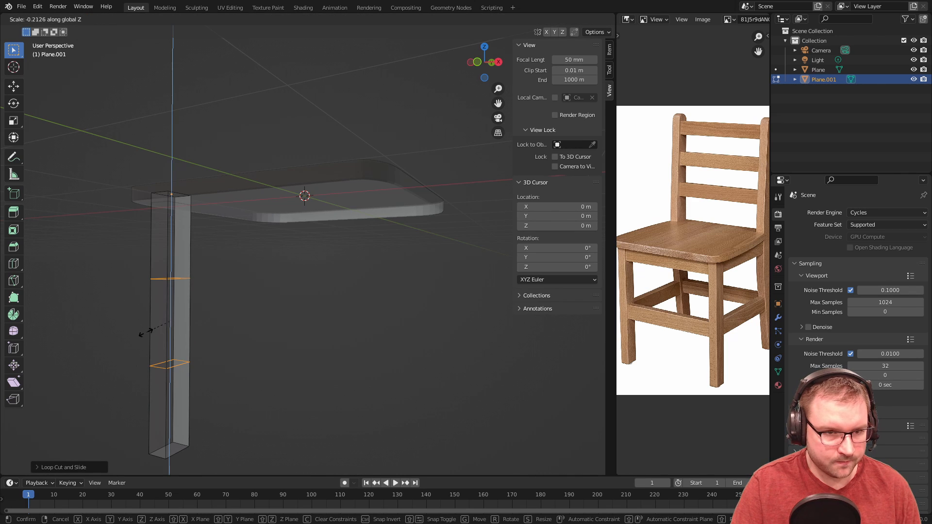
{"action": "right_click", "coordinate": [162, 334]}
{"action": "key", "text": "ctrl+z"}
- Add two evenly spaced horizontal loop cuts around the leg
{"action": "key", "text": "Tab"}
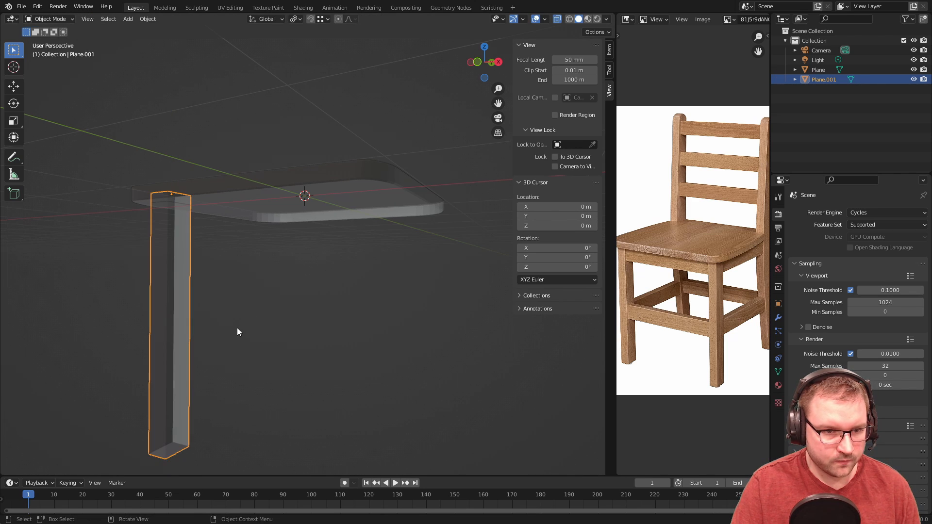
{"action": "key", "text": "Tab"}
{"action": "key", "text": "ctrl+r"}
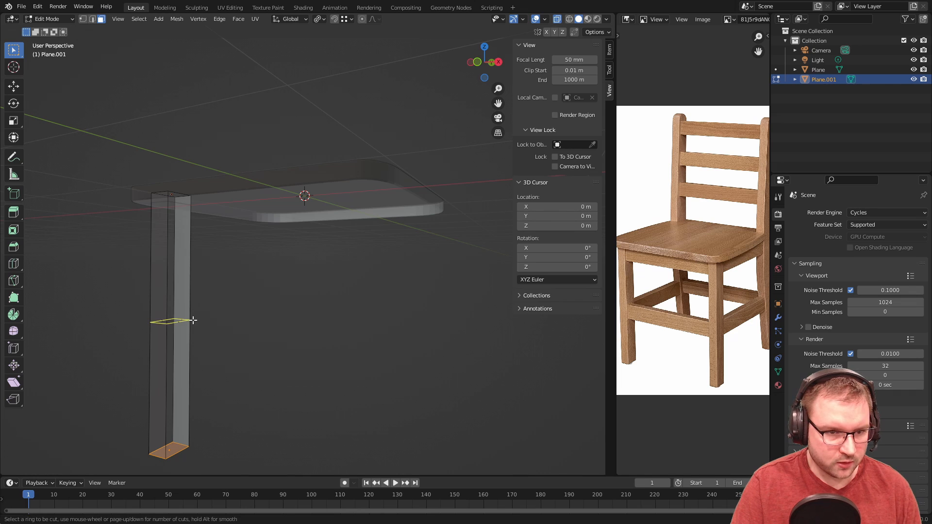
{"action": "scroll", "coordinate": [193, 321], "scroll_direction": "up", "scroll_amount": 1}
{"action": "left_click", "coordinate": [192, 319]}
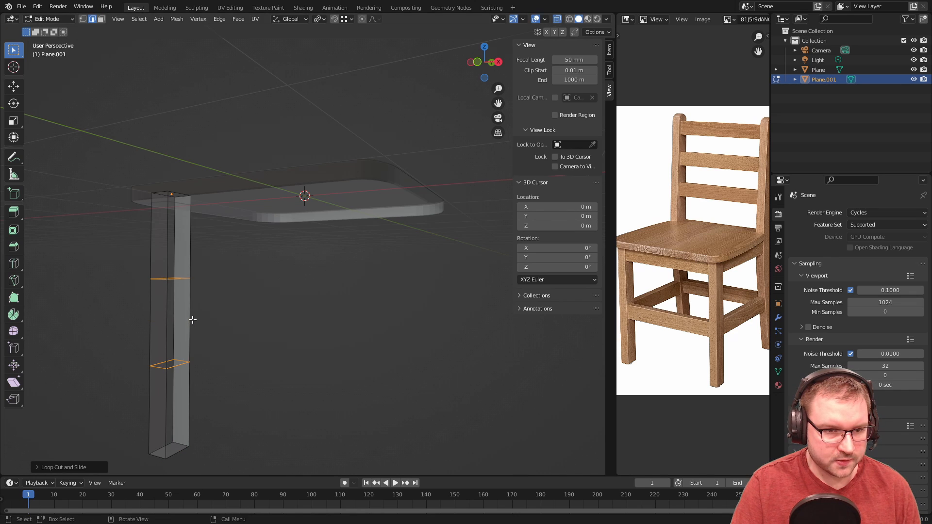
- Set the transform pivot to Bounding Box Center and scale the two horizontal loops along Z to about 0.31
{"action": "key", "text": "s"}
{"action": "key", "text": "z"}
{"action": "left_click", "coordinate": [193, 316]}
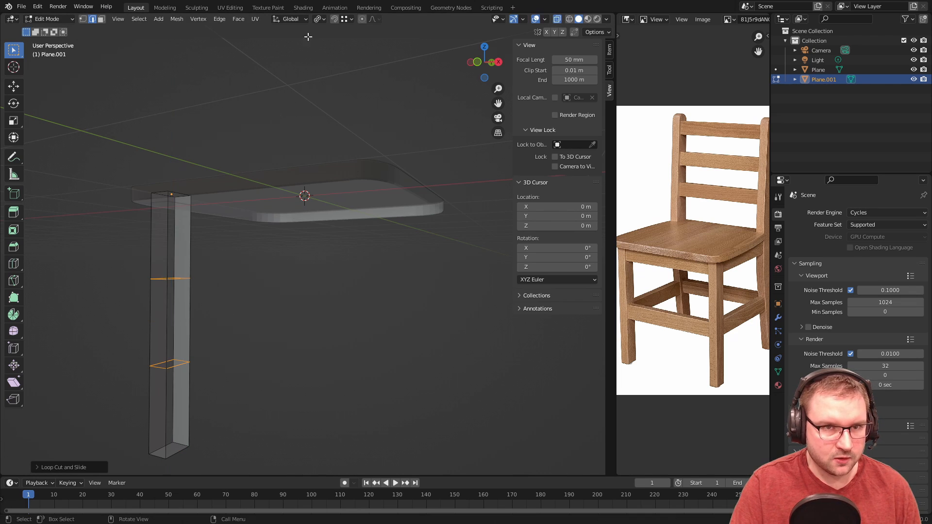
{"action": "left_click", "coordinate": [325, 21]}
{"action": "left_click", "coordinate": [328, 29]}
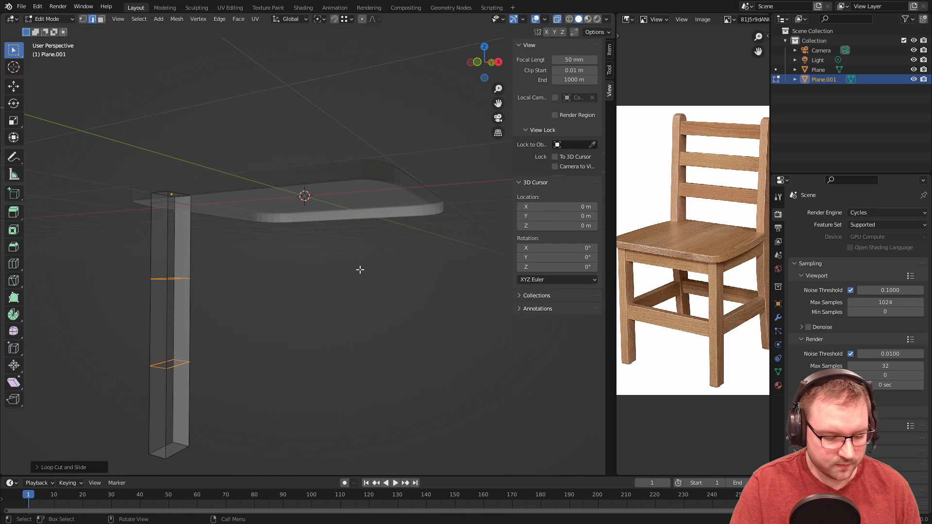
{"action": "key", "text": "s"}
{"action": "key", "text": "z"}
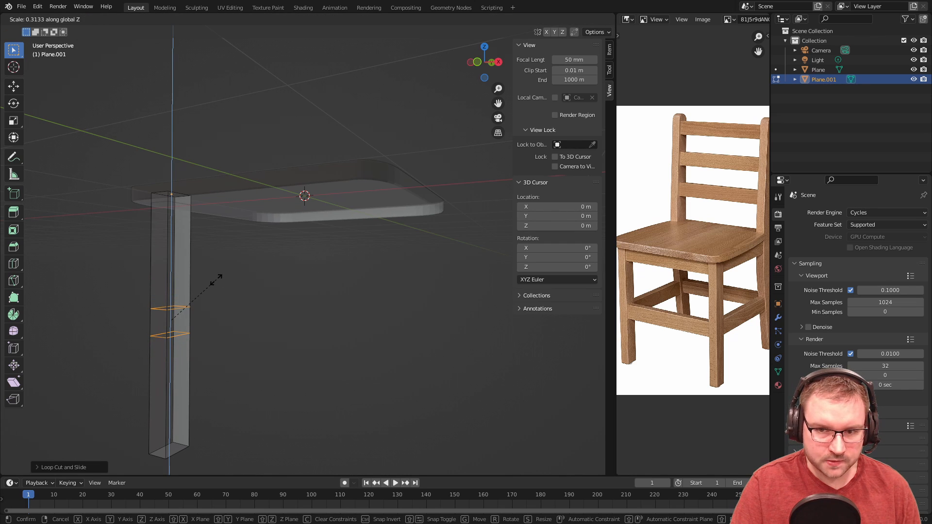
{"action": "left_click", "coordinate": [214, 280]}
- Add two vertical loop cuts running along the full length of the leg
{"action": "key", "text": "ctrl+r"}
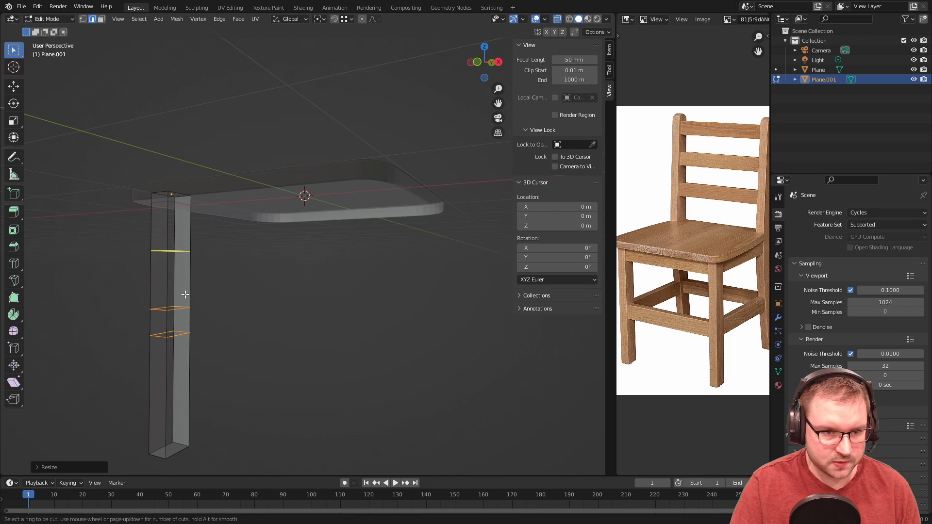
{"action": "scroll", "coordinate": [179, 181], "scroll_direction": "up", "scroll_amount": 1}
{"action": "left_click", "coordinate": [178, 181]}
{"action": "right_click", "coordinate": [179, 182]}
{"action": "scroll", "coordinate": [213, 294], "scroll_direction": "up", "scroll_amount": 1}
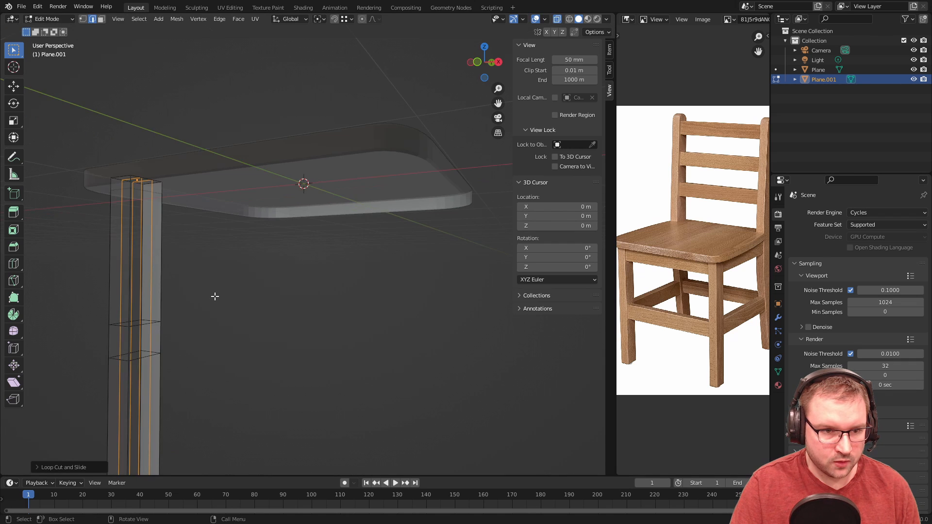
- Turn off X-ray display and scale the two vertical loops apart along Y, close to the leg's edges
{"action": "mouse_move", "coordinate": [214, 295]}
{"action": "middle_mouse_down"}
{"action": "mouse_move", "coordinate": [165, 319]}
{"action": "mouse_move", "coordinate": [206, 290]}
{"action": "middle_mouse_up"}
{"action": "scroll", "coordinate": [206, 290], "scroll_direction": "up", "scroll_amount": 3}
{"action": "middle_click_drag", "start_coordinate": [153, 265], "coordinate": [202, 278], "text": "shift"}
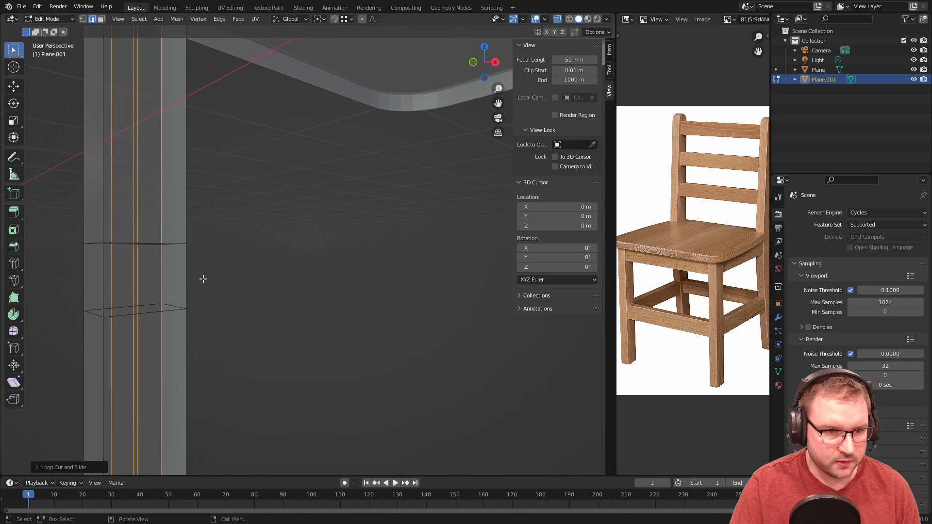
{"action": "left_click", "coordinate": [557, 19]}
{"action": "key", "text": "s"}
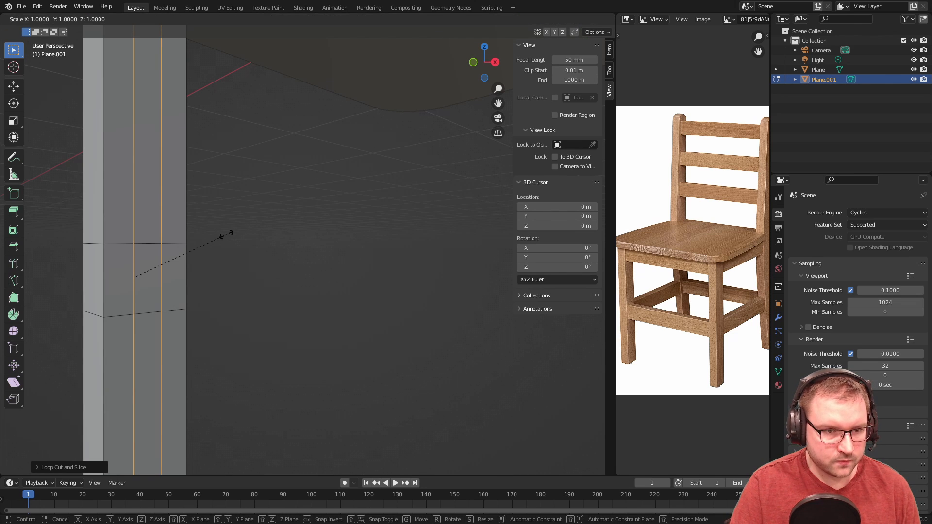
{"action": "key", "text": "y"}
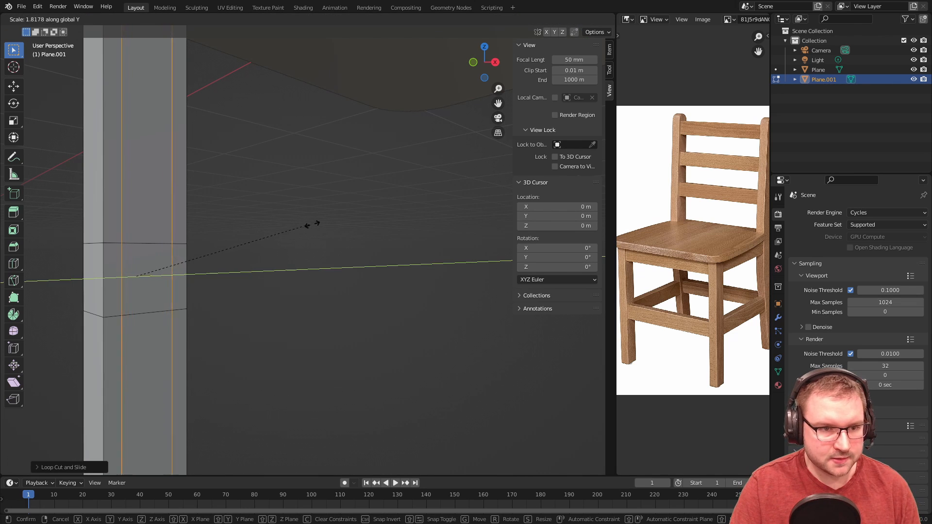
{"action": "left_click", "coordinate": [384, 222]}
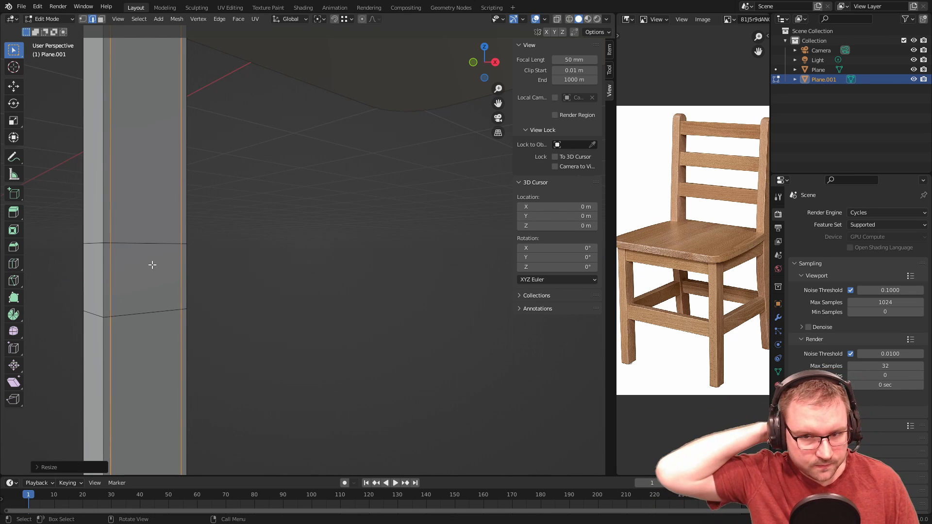
- Select all vertices of the leg's middle band with X-ray on and scale them along Z to make the band taller
{"action": "scroll", "coordinate": [156, 266], "scroll_direction": "down", "scroll_amount": 4}
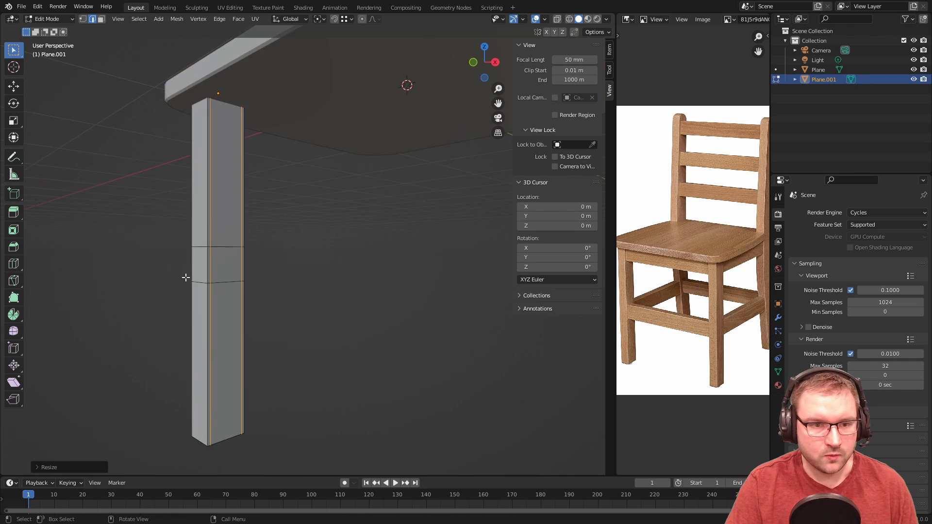
{"action": "middle_click_drag", "start_coordinate": [185, 276], "coordinate": [254, 283]}
{"action": "scroll", "coordinate": [290, 288], "scroll_direction": "up", "scroll_amount": 3}
{"action": "scroll", "coordinate": [241, 285], "scroll_direction": "up", "scroll_amount": 1}
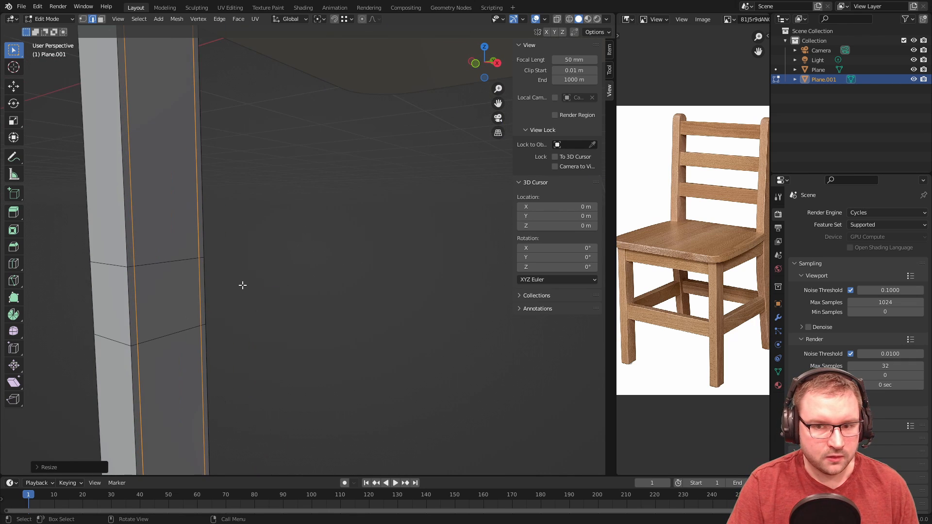
{"action": "scroll", "coordinate": [241, 286], "scroll_direction": "down", "scroll_amount": 2}
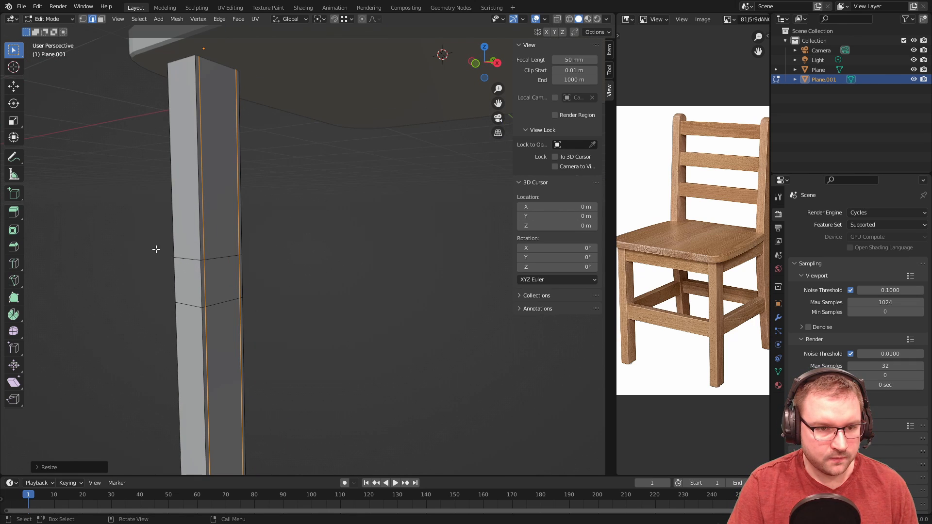
{"action": "key", "text": "1"}
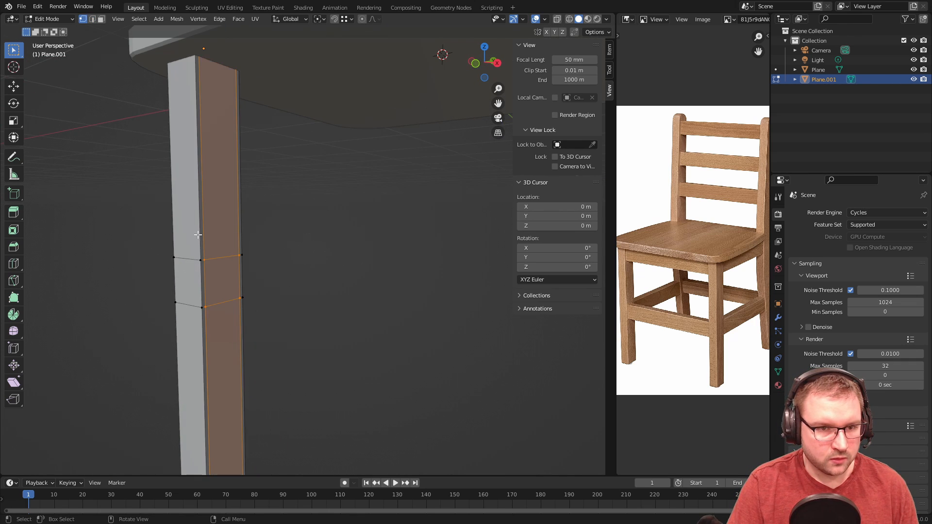
{"action": "left_click", "coordinate": [558, 19]}
{"action": "left_click_drag", "start_coordinate": [124, 203], "coordinate": [309, 320]}
{"action": "key", "text": "s"}
{"action": "key", "text": "z"}
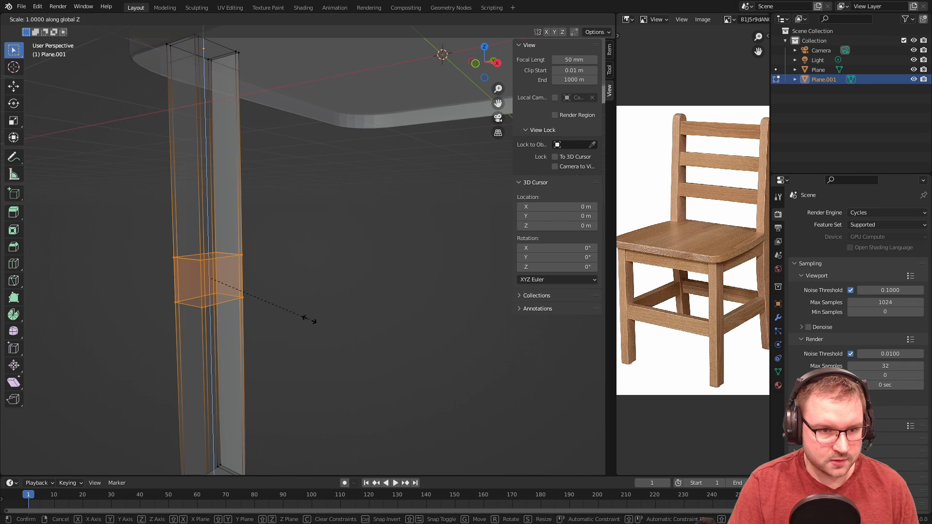
{"action": "left_click", "coordinate": [363, 321]}
{"action": "scroll", "coordinate": [365, 313], "scroll_direction": "down", "scroll_amount": 2}
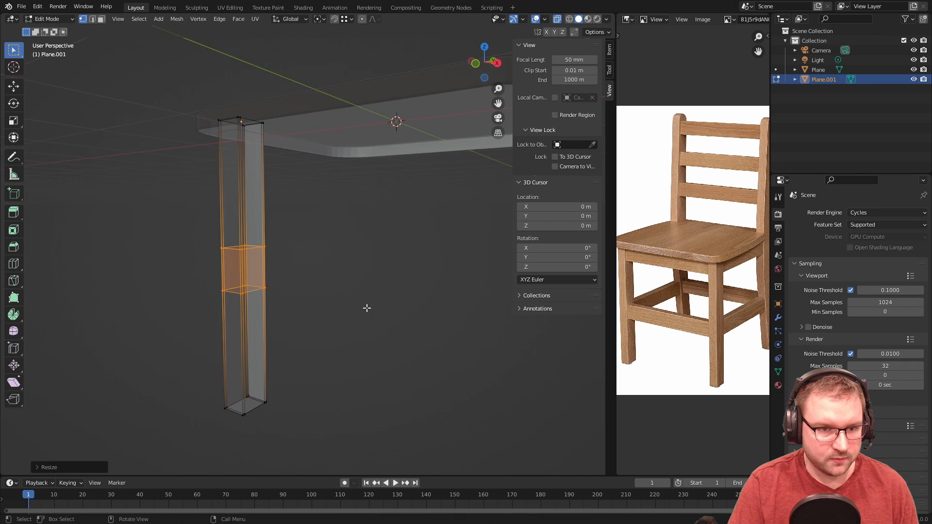
- Try to extrude the X-facing inner side face of the leg's middle band along its normal
{"action": "middle_click_drag", "start_coordinate": [366, 308], "coordinate": [342, 211]}
{"action": "scroll", "coordinate": [261, 282], "scroll_direction": "up", "scroll_amount": 4}
{"action": "key", "text": "Tab"}
{"action": "scroll", "coordinate": [269, 292], "scroll_direction": "down", "scroll_amount": 3}
{"action": "key", "text": "Tab"}
{"action": "middle_click_drag", "start_coordinate": [289, 254], "coordinate": [223, 278]}
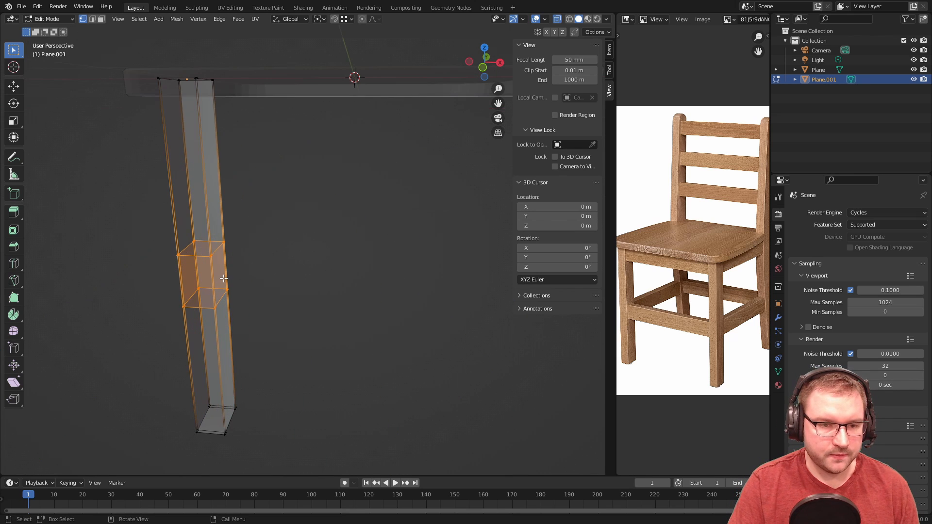
{"action": "key", "text": "3"}
{"action": "left_click", "coordinate": [219, 273]}
{"action": "scroll", "coordinate": [242, 277], "scroll_direction": "up", "scroll_amount": 2}
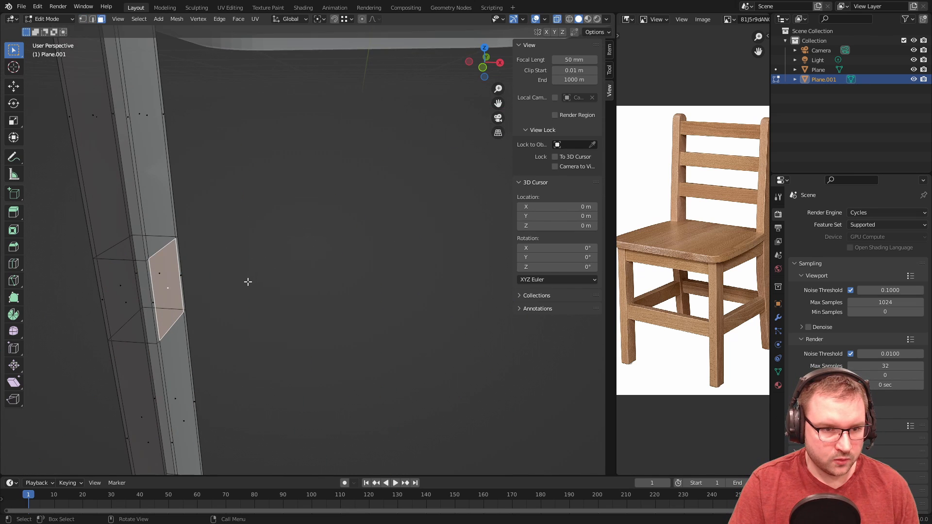
{"action": "key", "text": "e"}
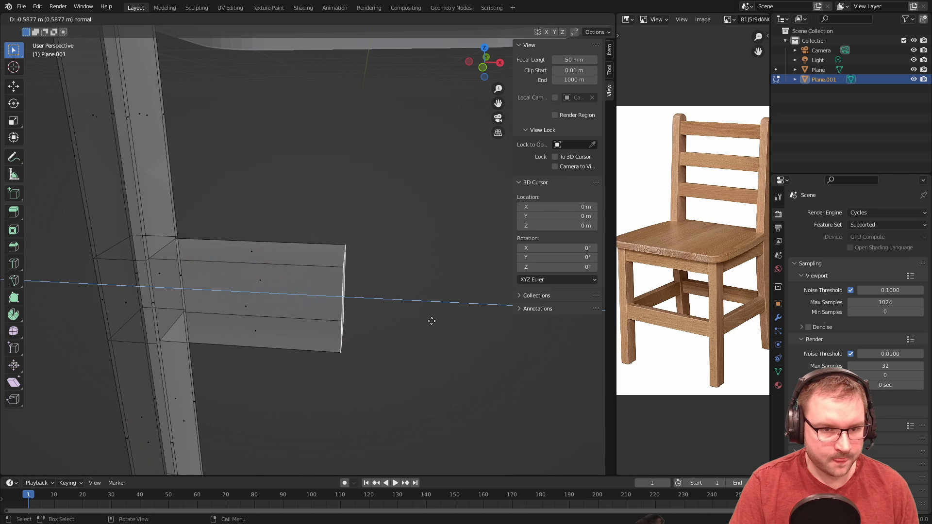
{"action": "right_click", "coordinate": [482, 331]}
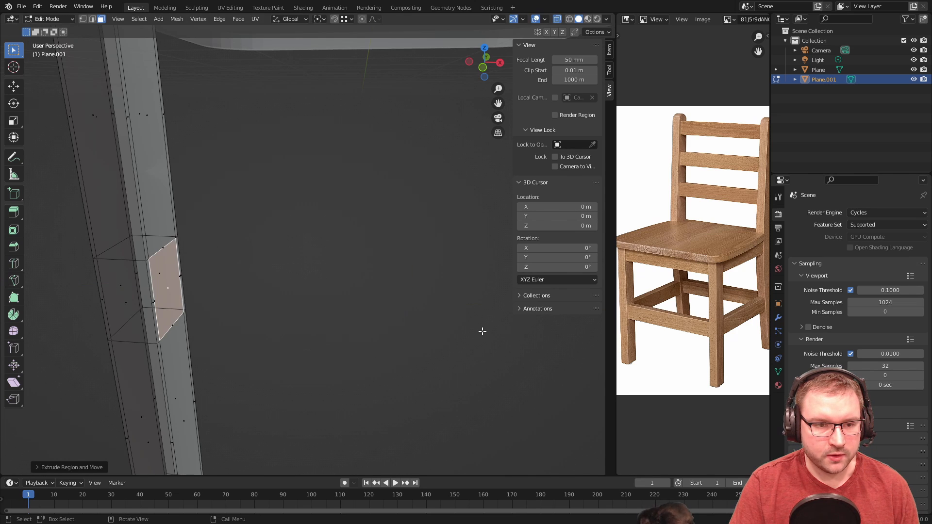
{"action": "scroll", "coordinate": [431, 272], "scroll_direction": "down", "scroll_amount": 3}
{"action": "middle_click_drag", "start_coordinate": [431, 273], "coordinate": [393, 200]}
{"action": "key", "text": "shift+a"}
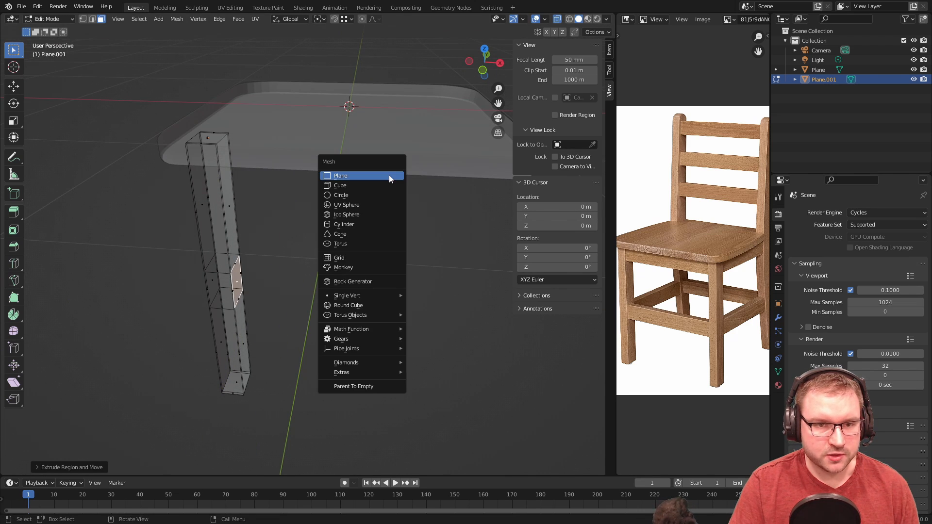
{"action": "mouse_move", "coordinate": [383, 296]}
{"action": "left_click", "coordinate": [427, 295]}
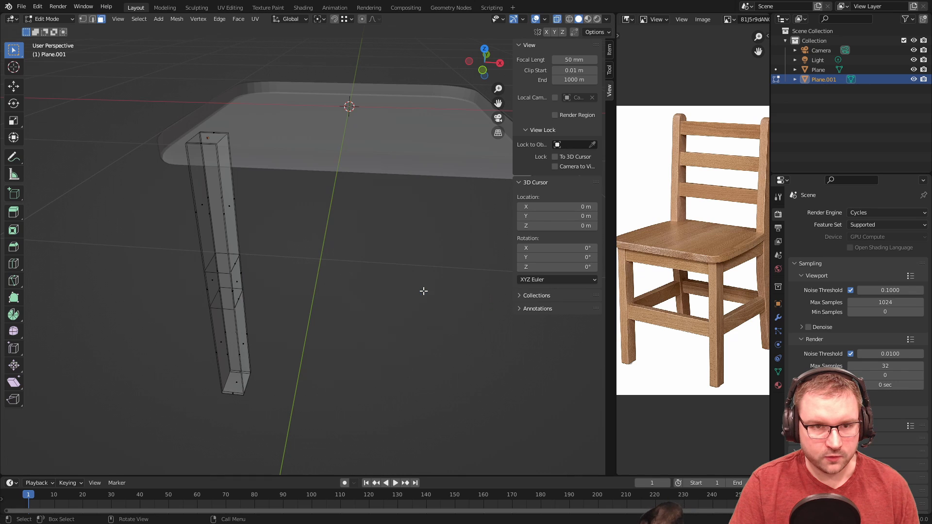
{"action": "middle_click_drag", "start_coordinate": [361, 223], "coordinate": [359, 106]}
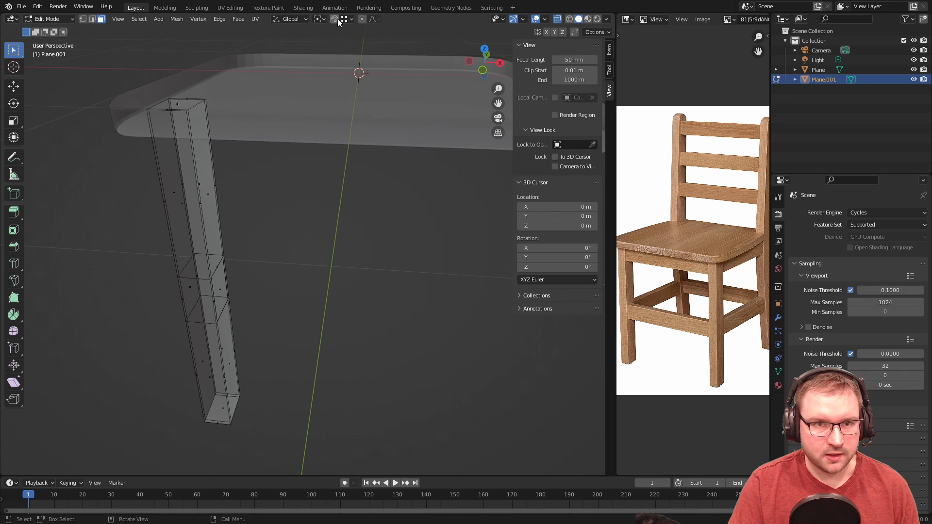
- Extrude the X-facing inner face of the leg's middle band along X, snapping its end to the world origin
{"action": "left_click", "coordinate": [218, 289]}
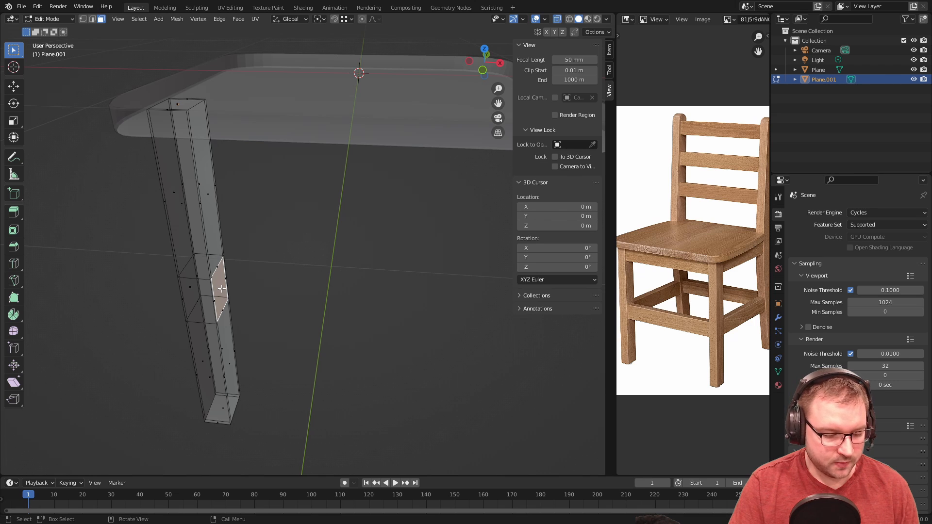
{"action": "key", "text": "e"}
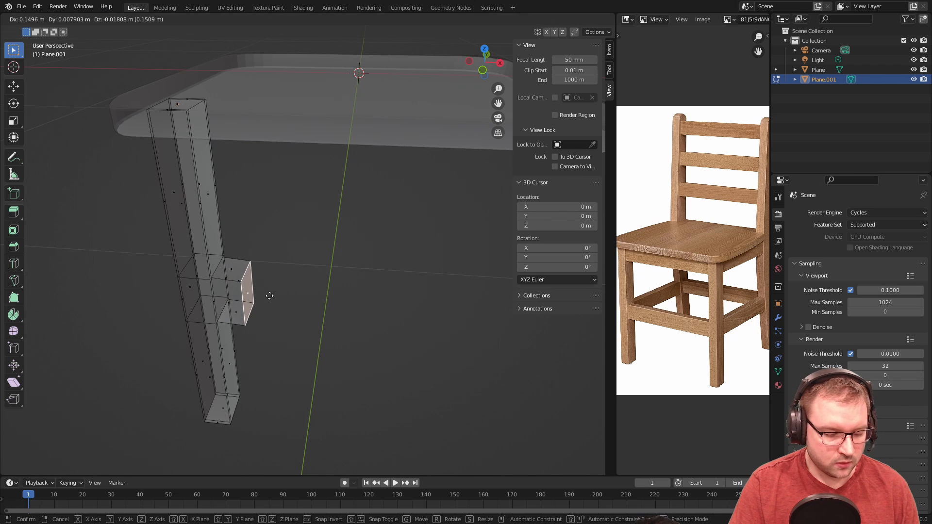
{"action": "key", "text": "x"}
{"action": "key", "text": "ctrl"}
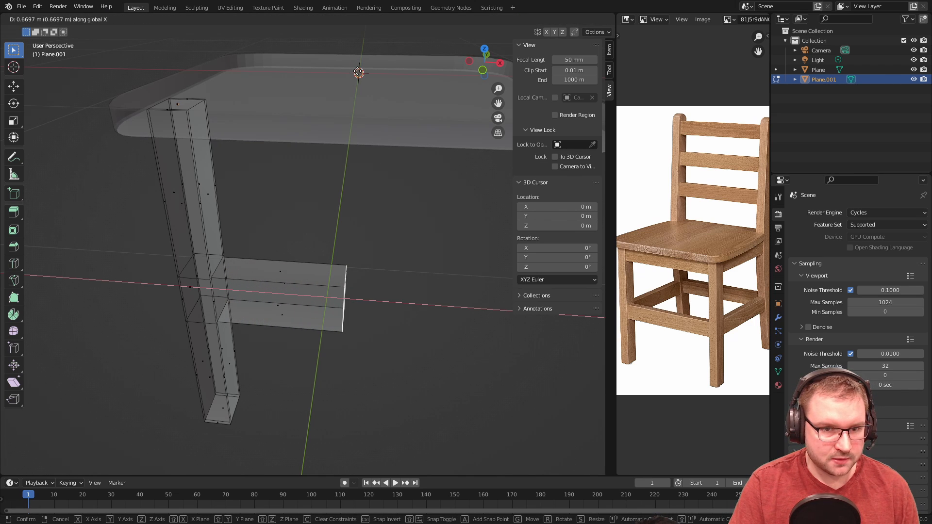
{"action": "left_click", "coordinate": [357, 72], "text": "ctrl"}
{"action": "scroll", "coordinate": [400, 210], "scroll_direction": "down", "scroll_amount": 2}
{"action": "middle_click_drag", "start_coordinate": [399, 210], "coordinate": [411, 182]}
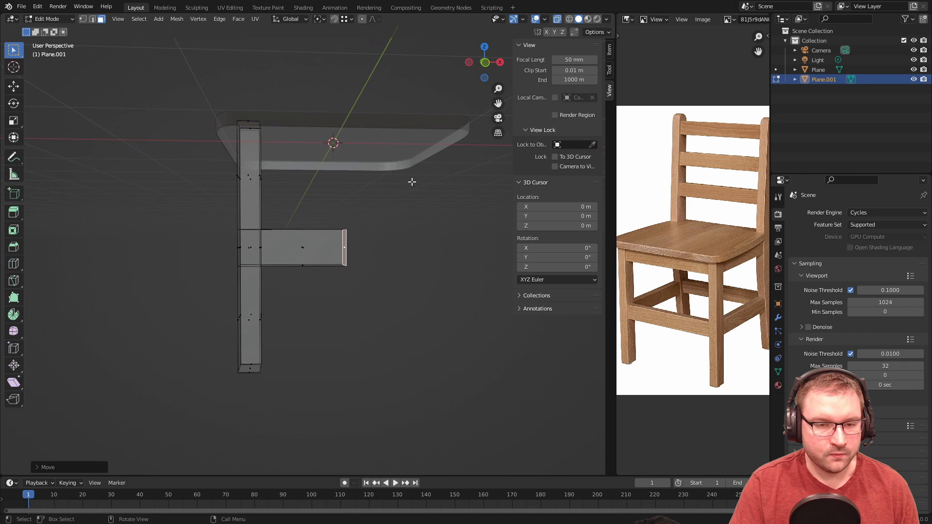
- Turn off X-ray display and select the Y-facing inner face of the leg's middle band
{"action": "middle_click_drag", "start_coordinate": [320, 244], "coordinate": [322, 216]}
{"action": "scroll", "coordinate": [333, 265], "scroll_direction": "up", "scroll_amount": 3}
{"action": "scroll", "coordinate": [322, 216], "scroll_direction": "up", "scroll_amount": 3}
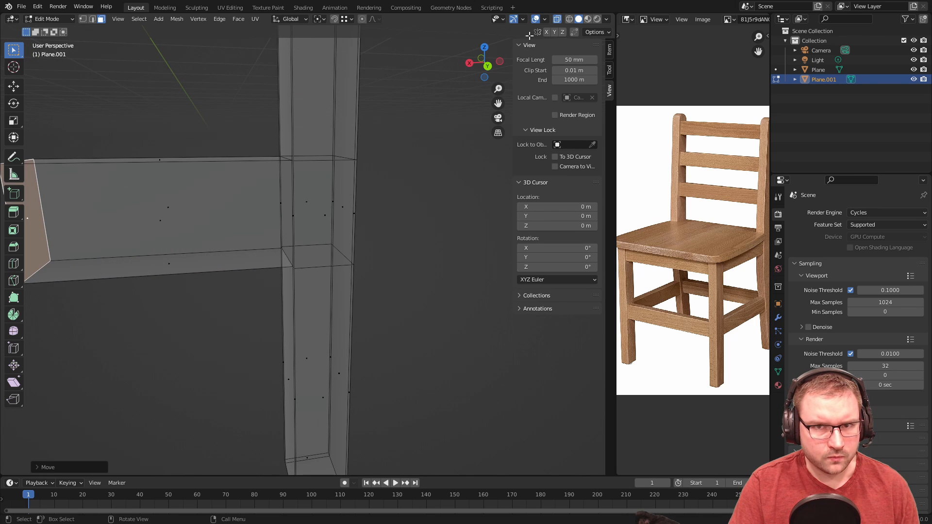
{"action": "left_click", "coordinate": [557, 19]}
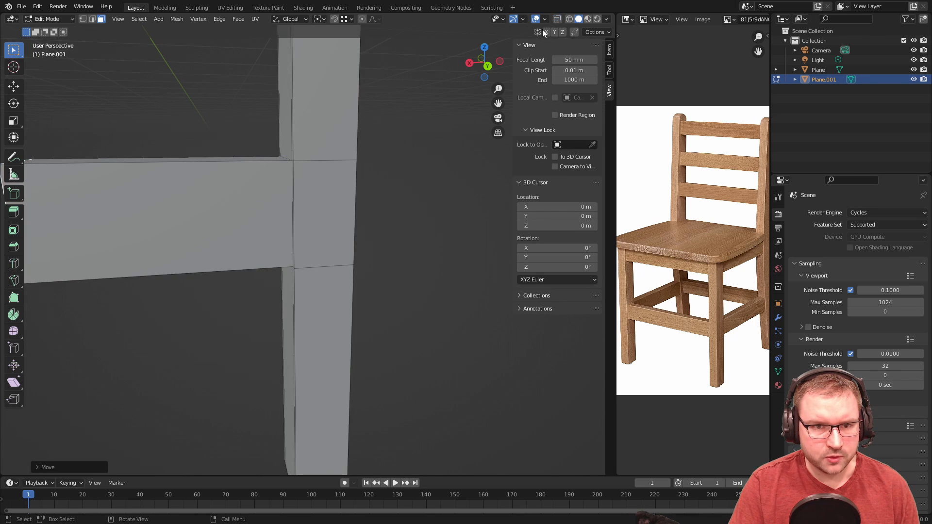
{"action": "left_click", "coordinate": [329, 189]}
- Try to add two vertical loop cuts along the leg's Y-facing side and scale them apart along X
{"action": "key", "text": "ctrl+r"}
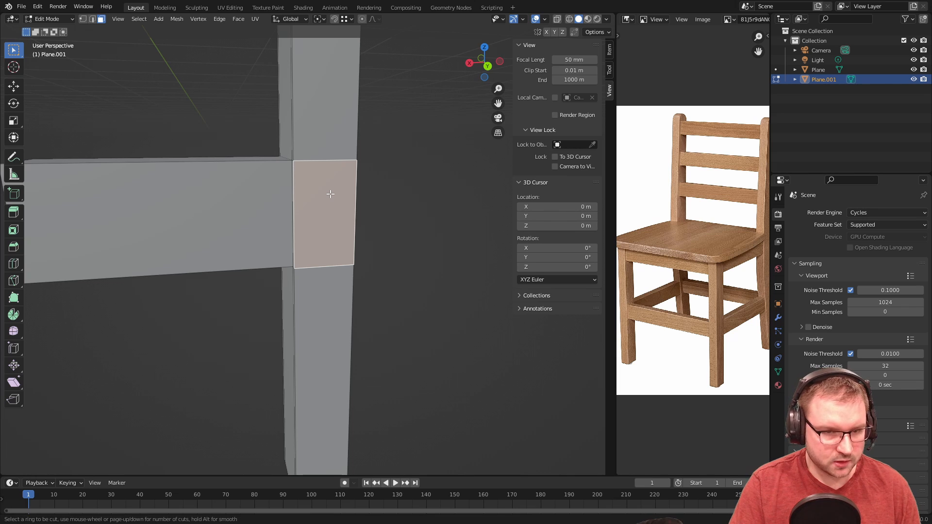
{"action": "scroll", "coordinate": [319, 145], "scroll_direction": "up", "scroll_amount": 1}
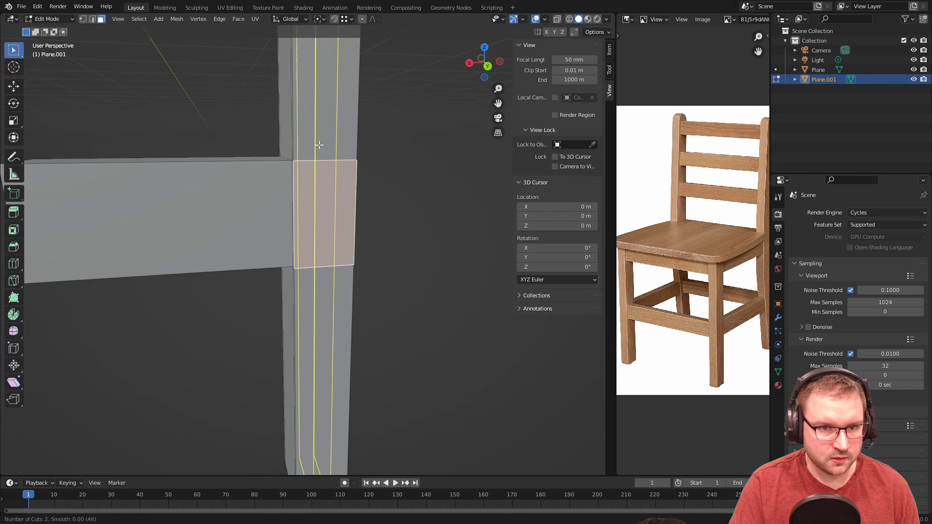
{"action": "left_click", "coordinate": [319, 145]}
{"action": "right_click", "coordinate": [319, 145]}
{"action": "middle_click_drag", "start_coordinate": [319, 145], "coordinate": [405, 210]}
{"action": "key", "text": "s"}
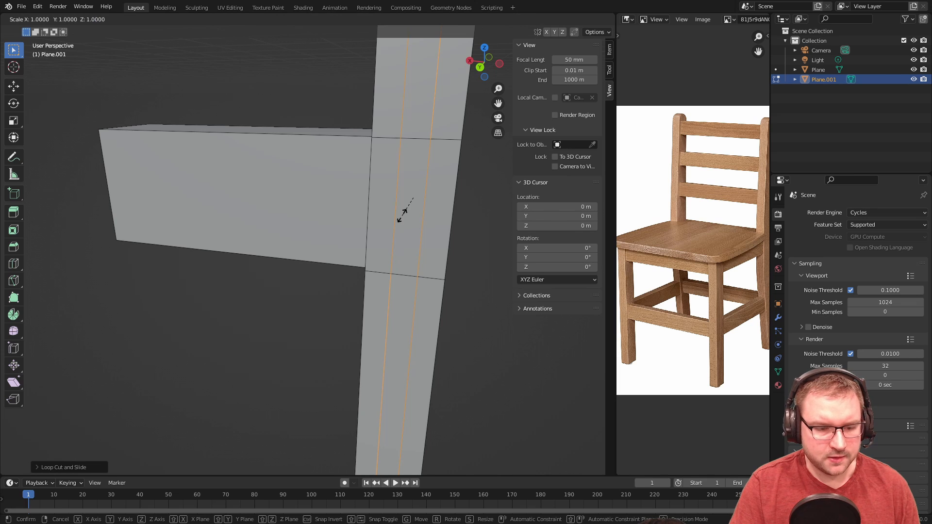
{"action": "key", "text": "x"}
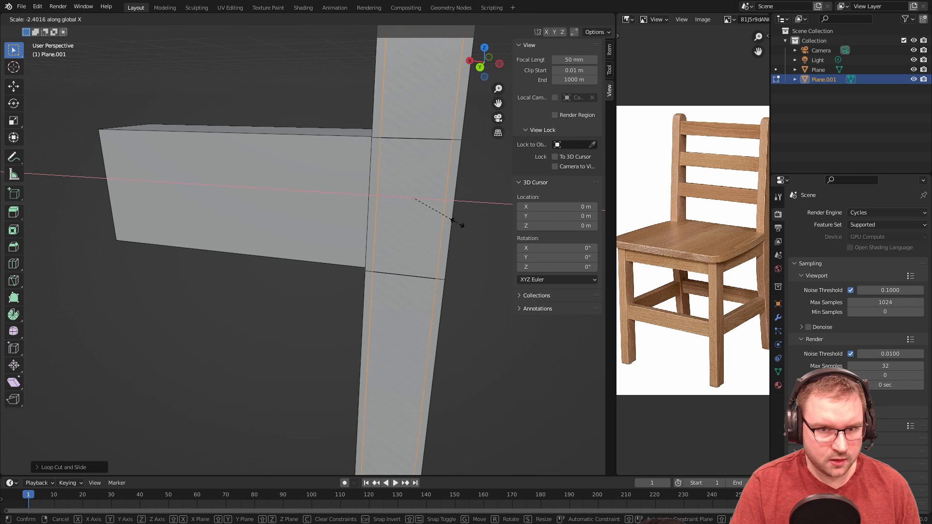
{"action": "right_click", "coordinate": [466, 224]}
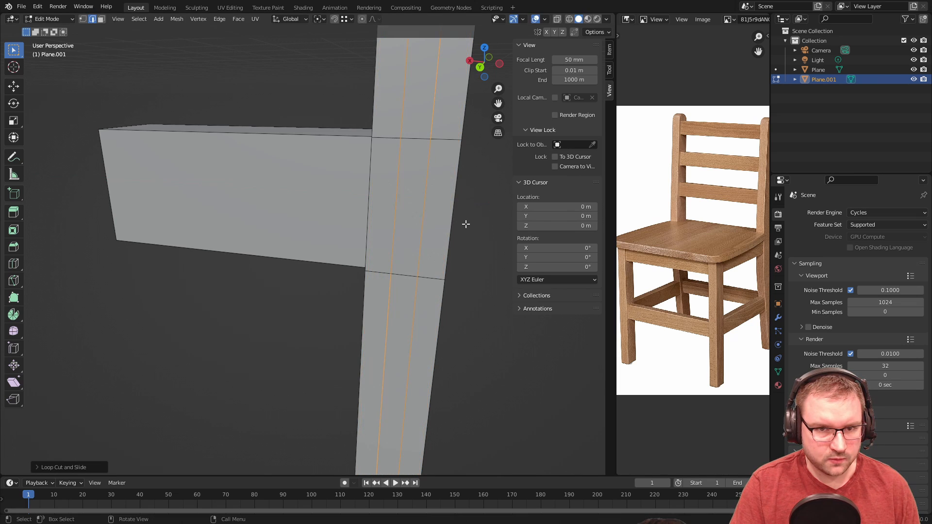
{"action": "middle_click_drag", "start_coordinate": [462, 202], "coordinate": [481, 205]}
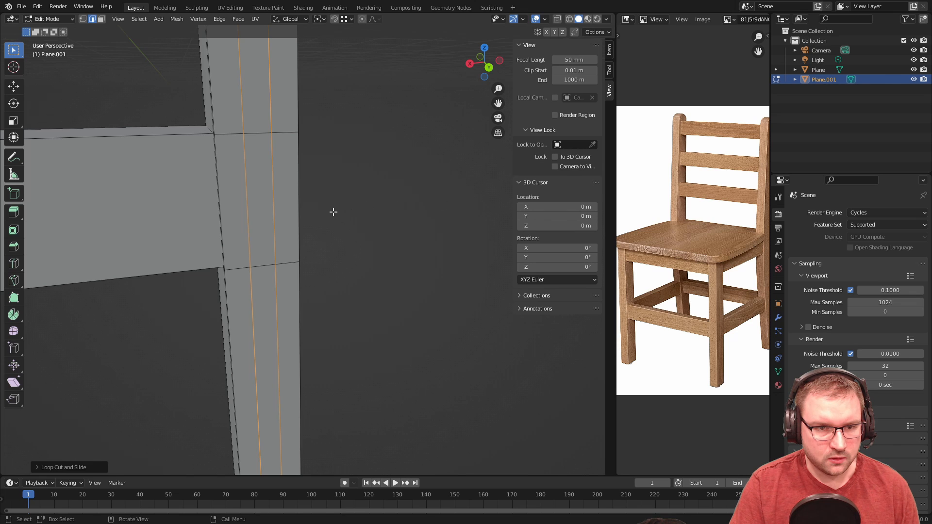
{"action": "key", "text": "ctrl+z"}
- Add two vertical loop cuts along the leg's Y-facing side and scale them apart along X, close to the leg's edges
{"action": "key", "text": "ctrl+r"}
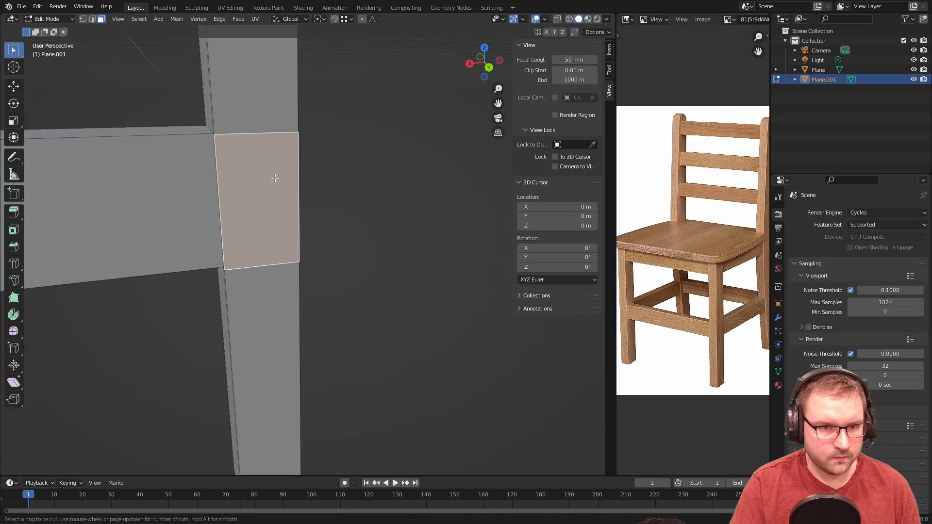
{"action": "left_click", "coordinate": [249, 129]}
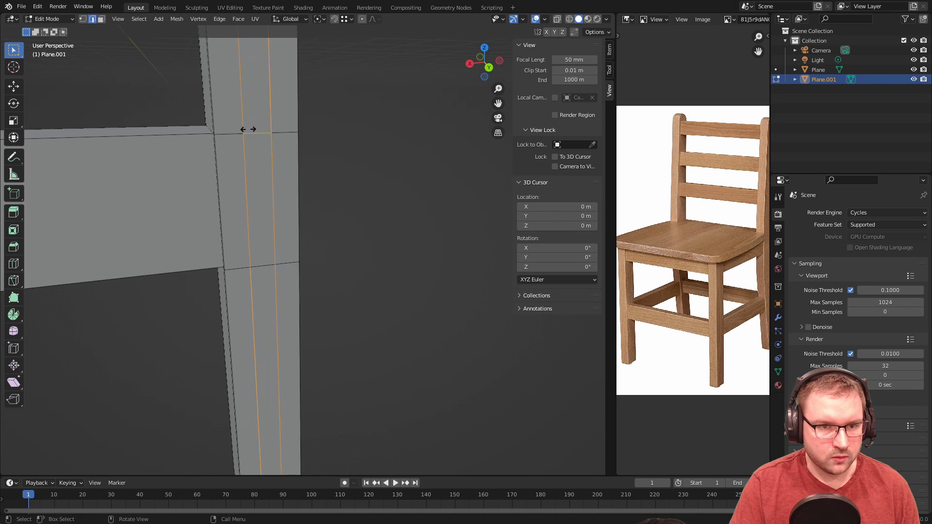
{"action": "key", "text": "x"}
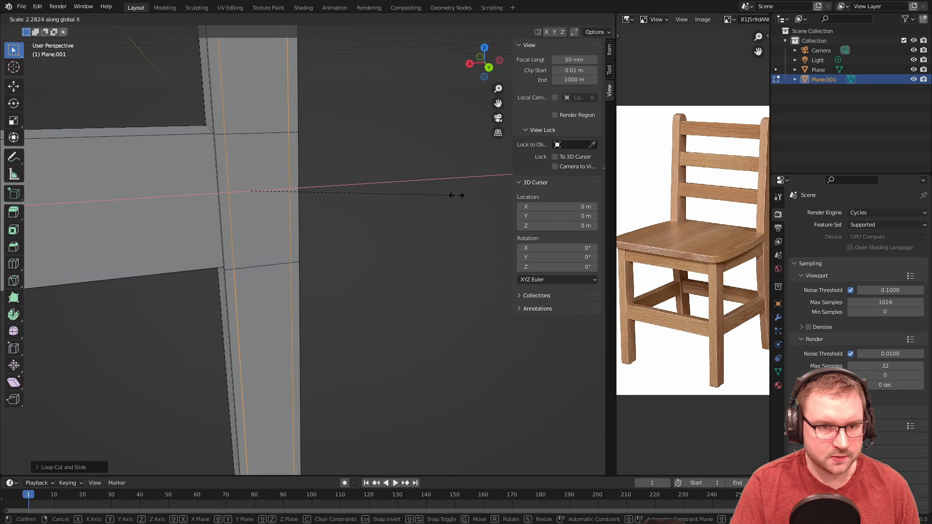
{"action": "left_click", "coordinate": [485, 193]}
{"action": "key", "text": "3"}
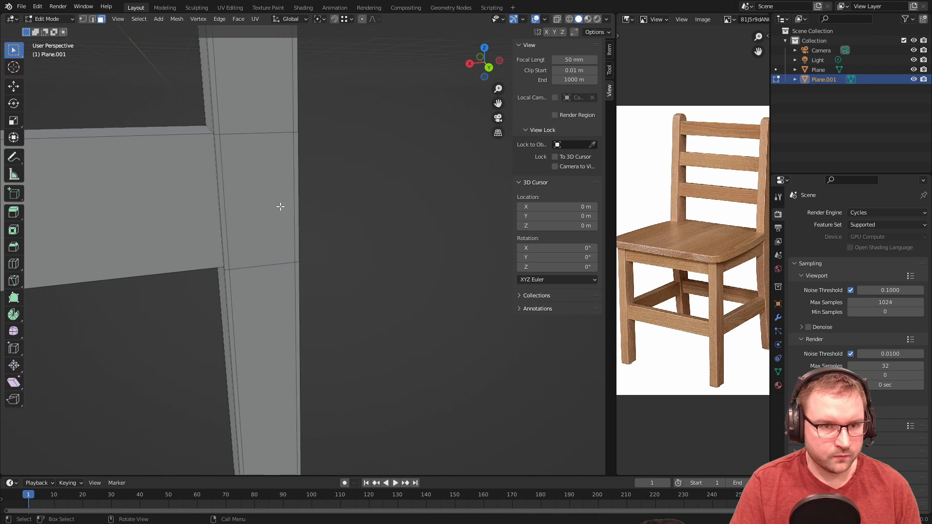
- Leave Edit Mode and hide the chair seat object
{"action": "left_click", "coordinate": [280, 207]}
{"action": "scroll", "coordinate": [280, 207], "scroll_direction": "down", "scroll_amount": 1}
{"action": "middle_click_drag", "start_coordinate": [280, 208], "coordinate": [363, 201]}
{"action": "scroll", "coordinate": [360, 225], "scroll_direction": "down", "scroll_amount": 2}
{"action": "scroll", "coordinate": [360, 225], "scroll_direction": "down", "scroll_amount": 3}
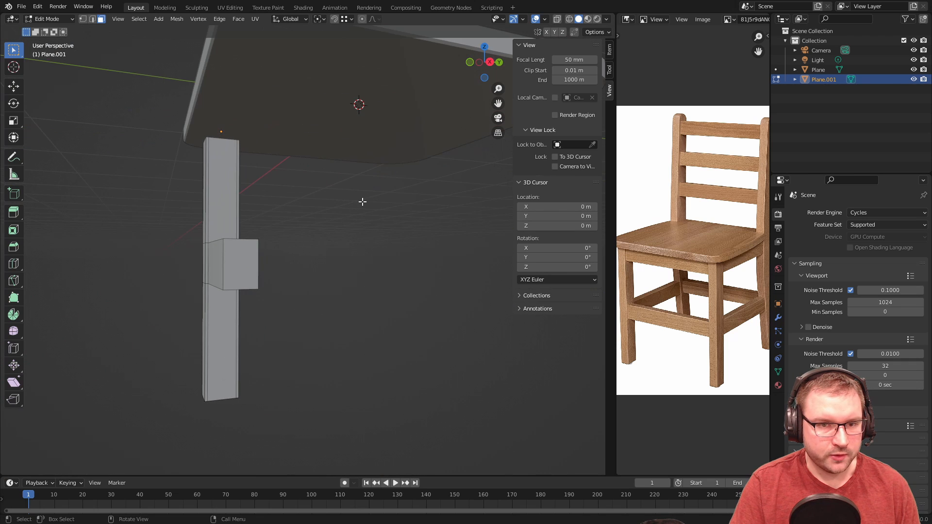
{"action": "key", "text": "Tab"}
{"action": "left_click", "coordinate": [454, 110]}
{"action": "key", "text": "h"}
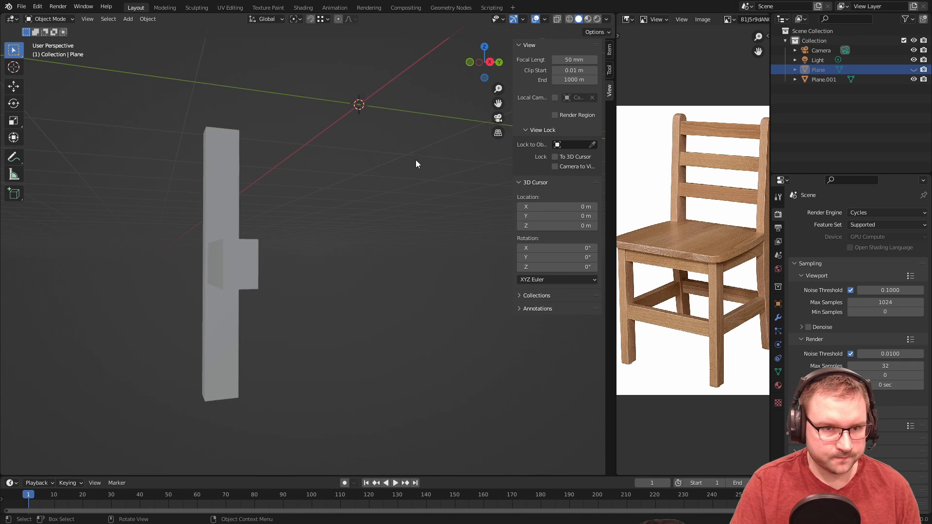
- Extrude the Y-facing inner face of the leg's middle band along Y, snapping its end to the world origin
{"action": "middle_click_drag", "start_coordinate": [415, 160], "coordinate": [261, 224]}
{"action": "left_click", "coordinate": [243, 227]}
{"action": "key", "text": "Tab"}
{"action": "left_click", "coordinate": [244, 227]}
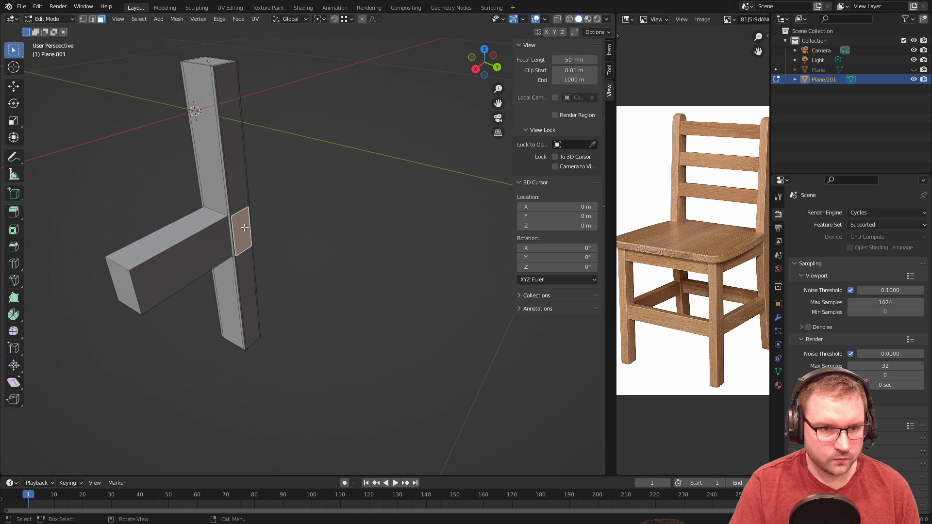
{"action": "key", "text": "e"}
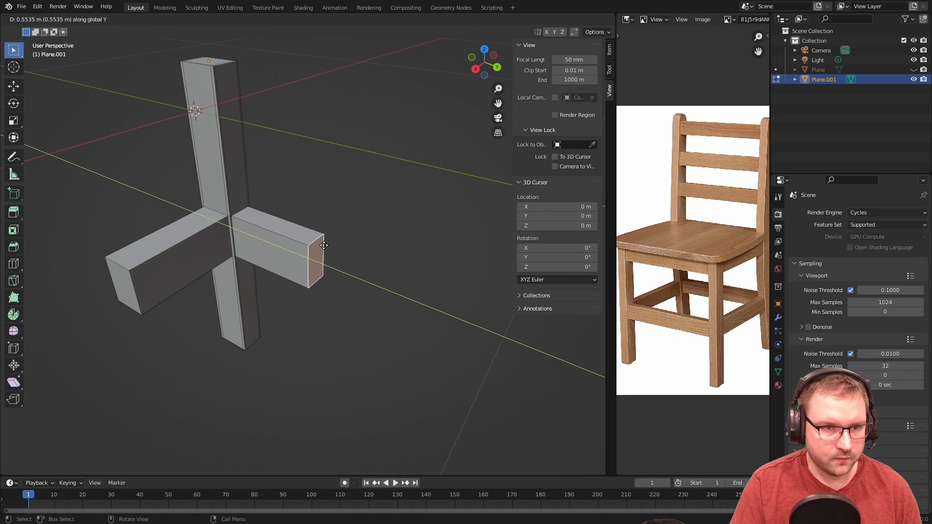
{"action": "key", "text": "ctrl"}
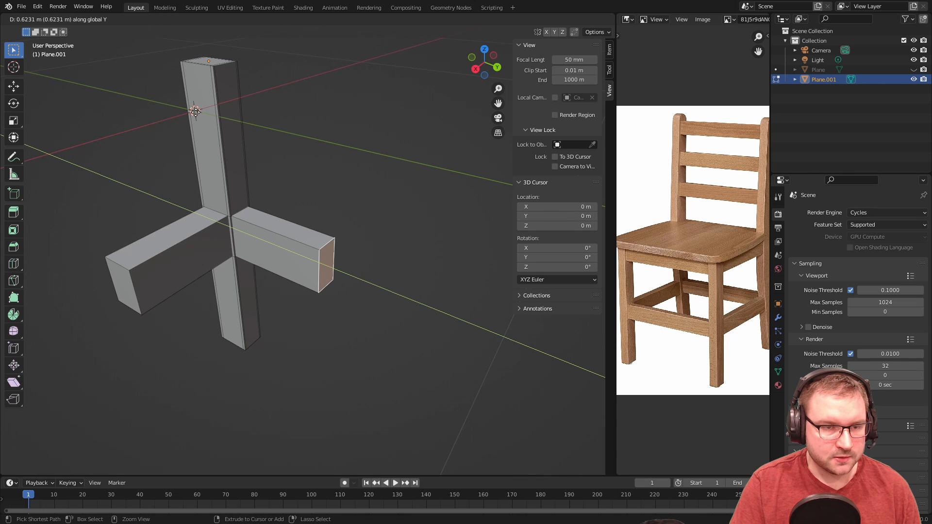
{"action": "left_click", "coordinate": [195, 112]}
{"action": "middle_click_drag", "start_coordinate": [225, 156], "coordinate": [278, 195]}
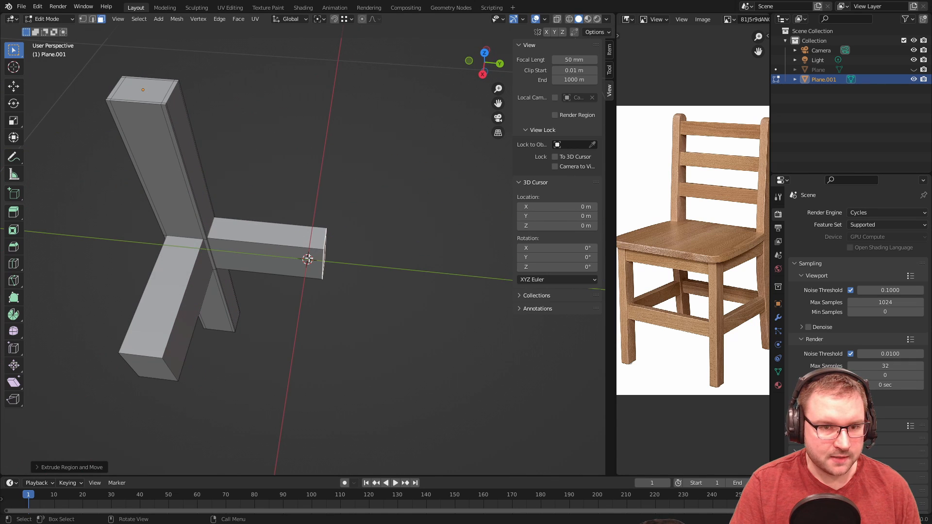
- Examine both crossbar ends against the X and Y axes, including from the top view, and return to Object Mode
{"action": "scroll", "coordinate": [309, 259], "scroll_direction": "up", "scroll_amount": 1}
{"action": "key", "text": "1"}
{"action": "middle_click_drag", "start_coordinate": [313, 269], "coordinate": [381, 274]}
{"action": "middle_click_drag", "start_coordinate": [450, 244], "coordinate": [388, 245], "text": "shift"}
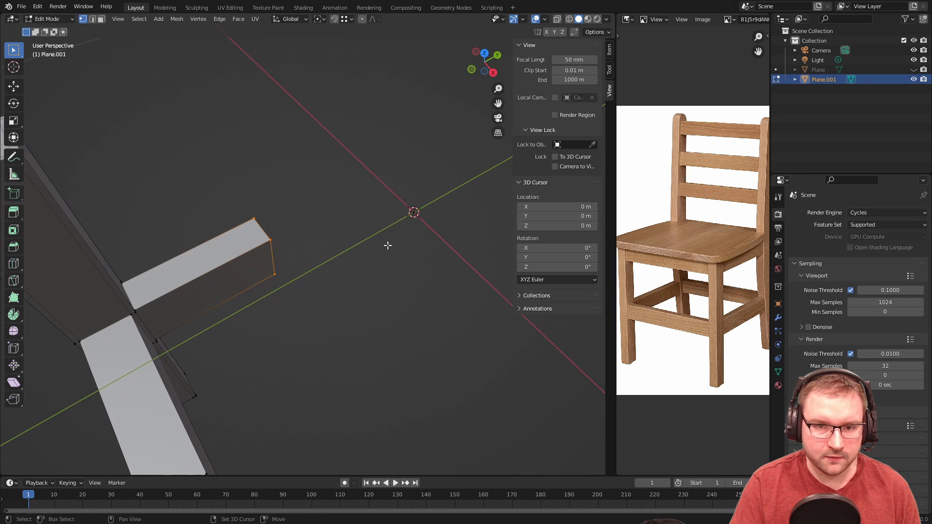
{"action": "left_click", "coordinate": [447, 251]}
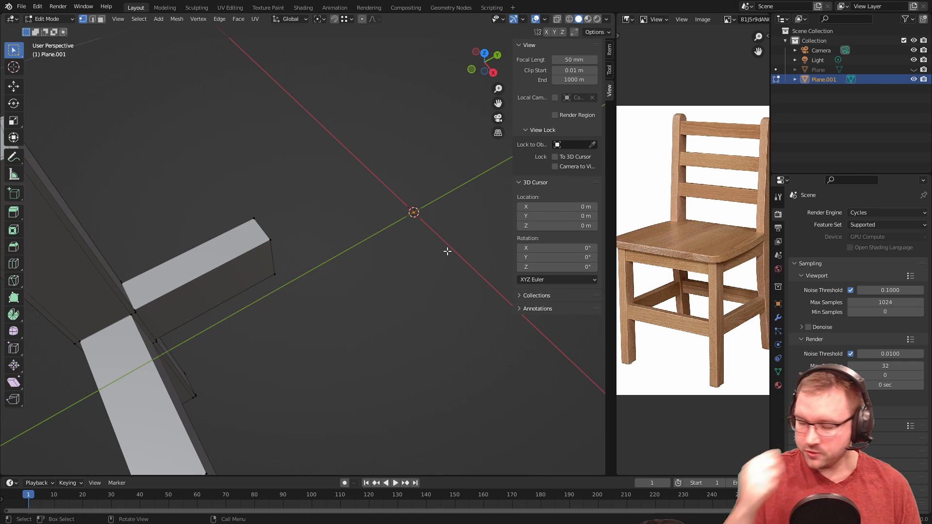
{"action": "middle_click_drag", "start_coordinate": [447, 250], "coordinate": [370, 304]}
{"action": "key", "text": "KP_7"}
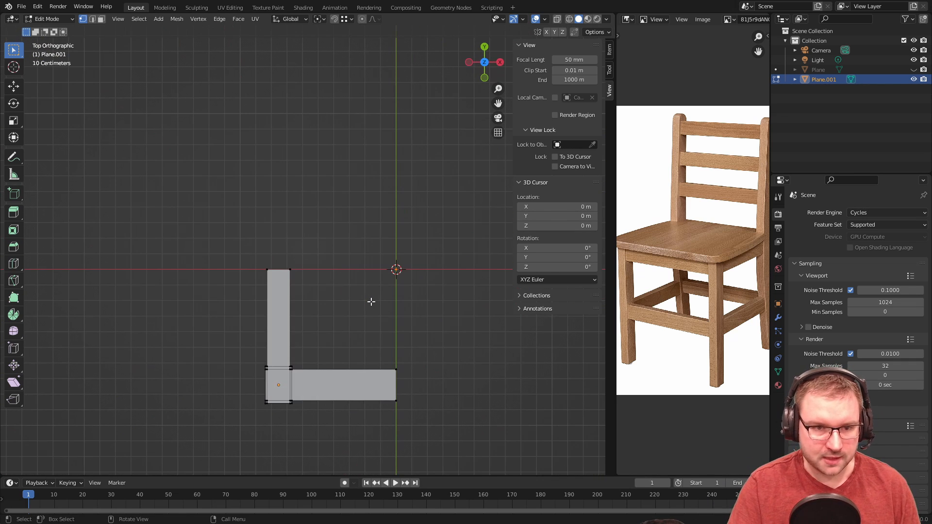
{"action": "middle_click_drag", "start_coordinate": [402, 366], "coordinate": [453, 269]}
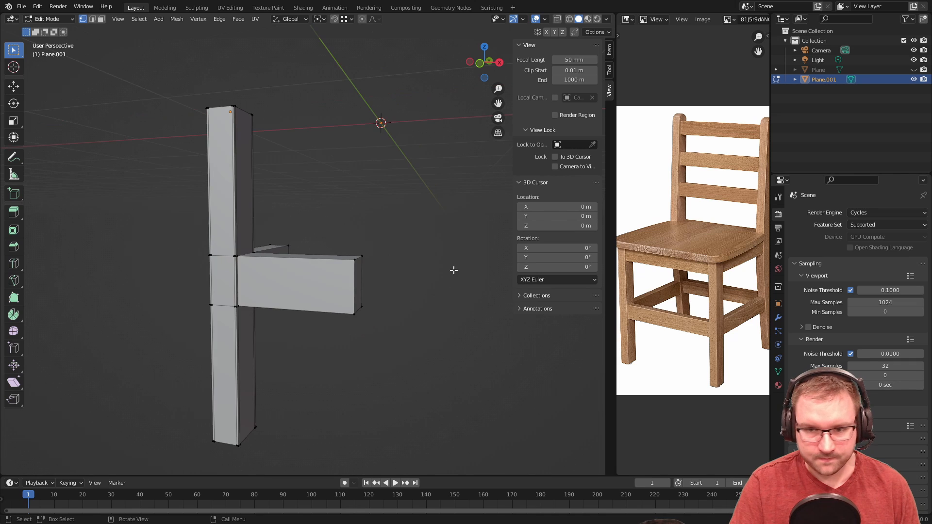
{"action": "scroll", "coordinate": [420, 271], "scroll_direction": "up", "scroll_amount": 3}
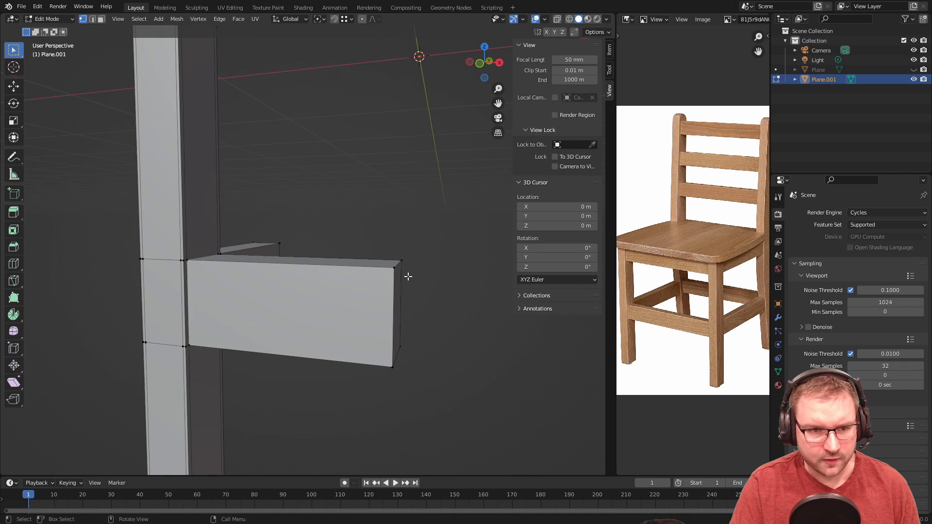
{"action": "key", "text": "Tab"}
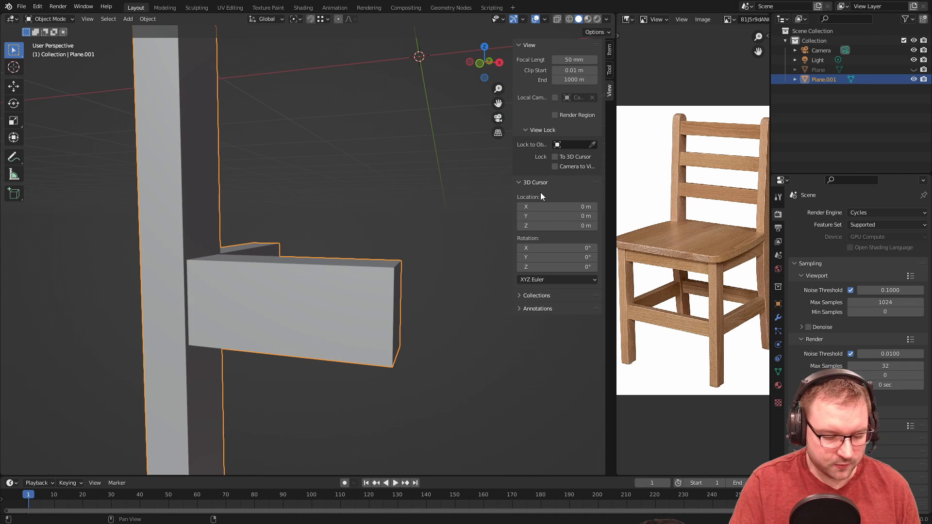
- Unhide the chair seat object
{"action": "key", "text": "alt+h"}
{"action": "middle_click_drag", "start_coordinate": [505, 213], "coordinate": [441, 278]}
{"action": "scroll", "coordinate": [373, 266], "scroll_direction": "down", "scroll_amount": 5}
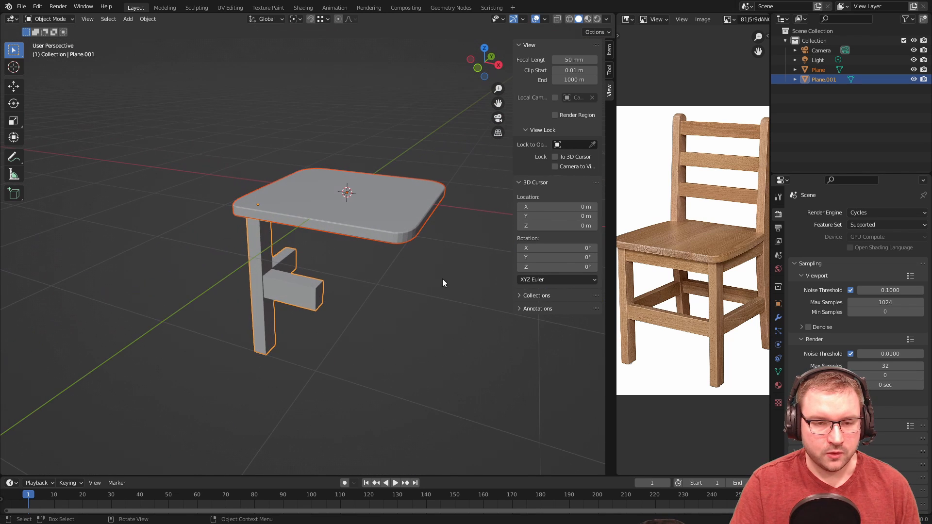
- Add a Mirror modifier to the leg object, test mirroring on X and Y, and leave all axes disabled
{"action": "left_click", "coordinate": [778, 318]}
{"action": "left_click", "coordinate": [845, 213]}
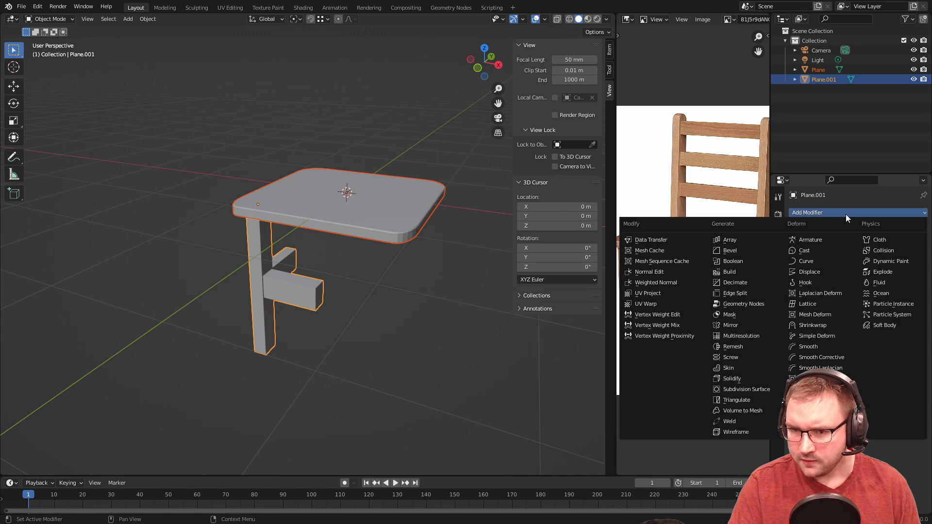
{"action": "left_click", "coordinate": [758, 325]}
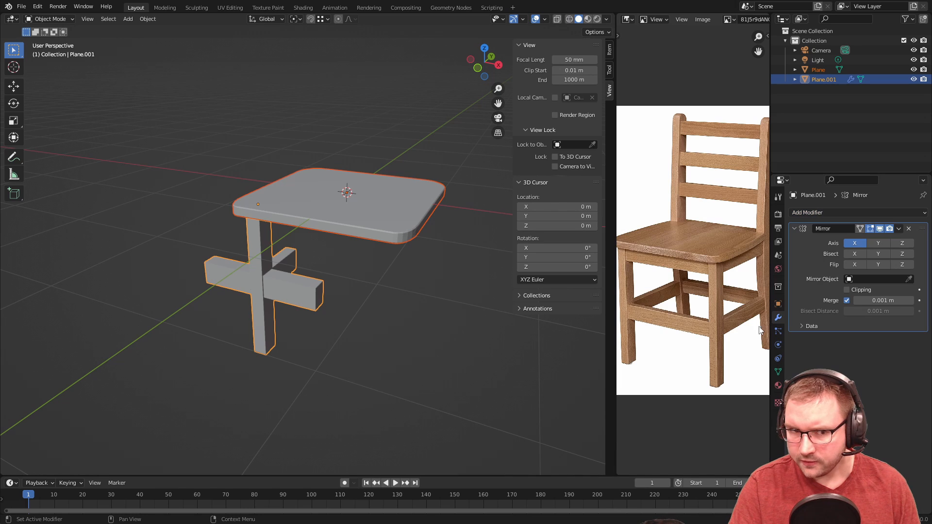
{"action": "left_click", "coordinate": [853, 243]}
{"action": "left_click", "coordinate": [875, 243]}
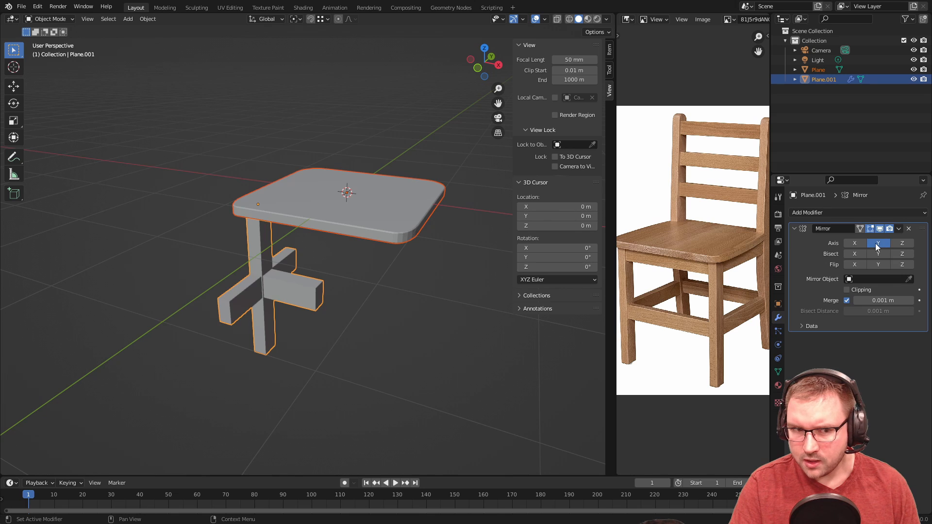
{"action": "left_click", "coordinate": [871, 246]}
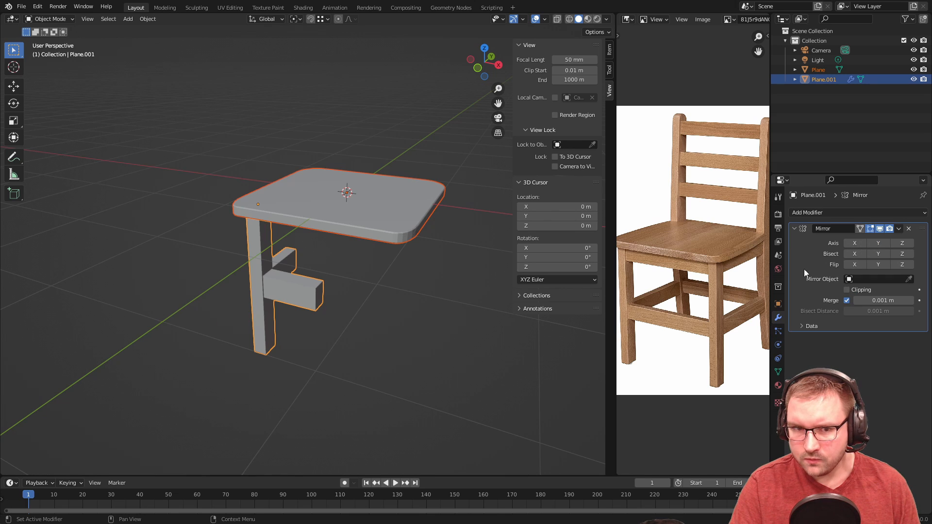
- Clear the selection and enter Edit Mode on the leg object alone
{"action": "middle_click_drag", "start_coordinate": [453, 232], "coordinate": [383, 156]}
{"action": "key", "text": "Tab"}
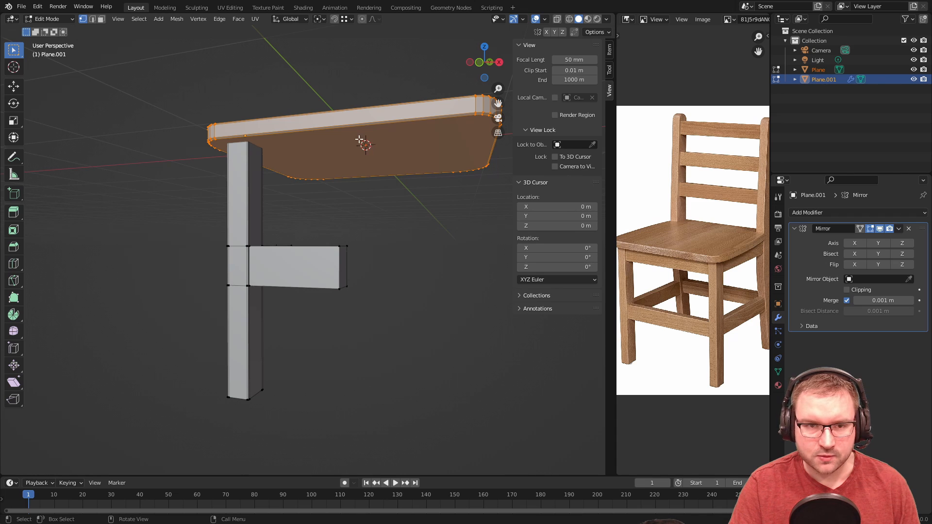
{"action": "key", "text": "alt+a"}
{"action": "key", "text": "Tab"}
{"action": "left_click", "coordinate": [249, 234]}
{"action": "key", "text": "Tab"}
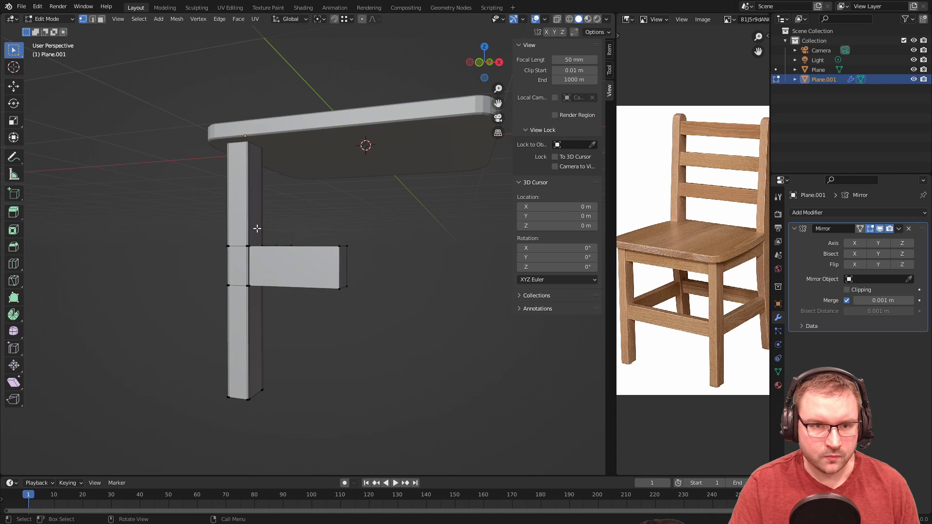
- Select the vertex at the world origin and separate it from the leg mesh by selection
{"action": "left_click_drag", "start_coordinate": [352, 134], "coordinate": [392, 160]}
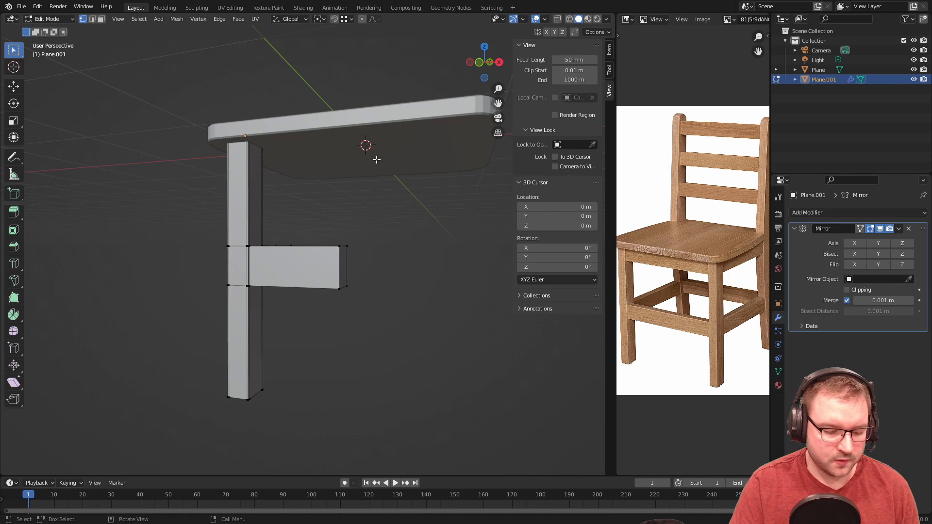
{"action": "key", "text": "p"}
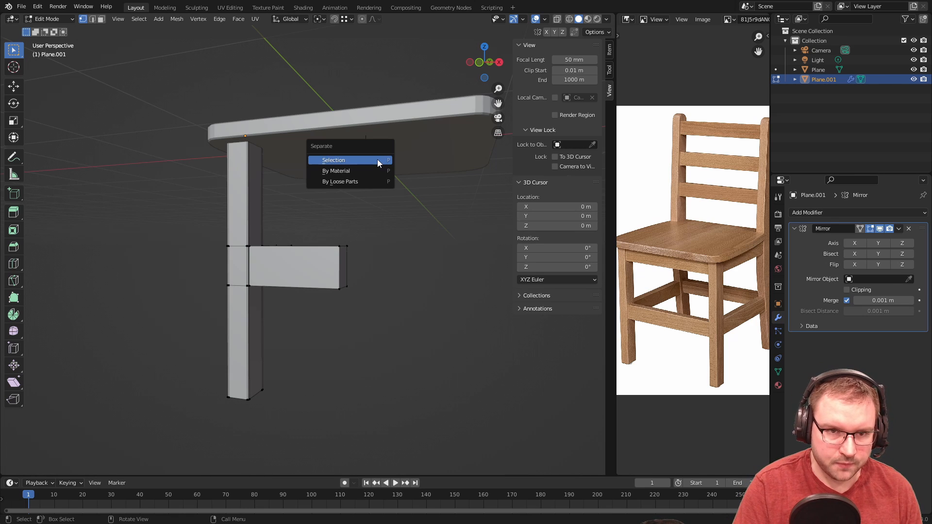
{"action": "left_click", "coordinate": [378, 159]}
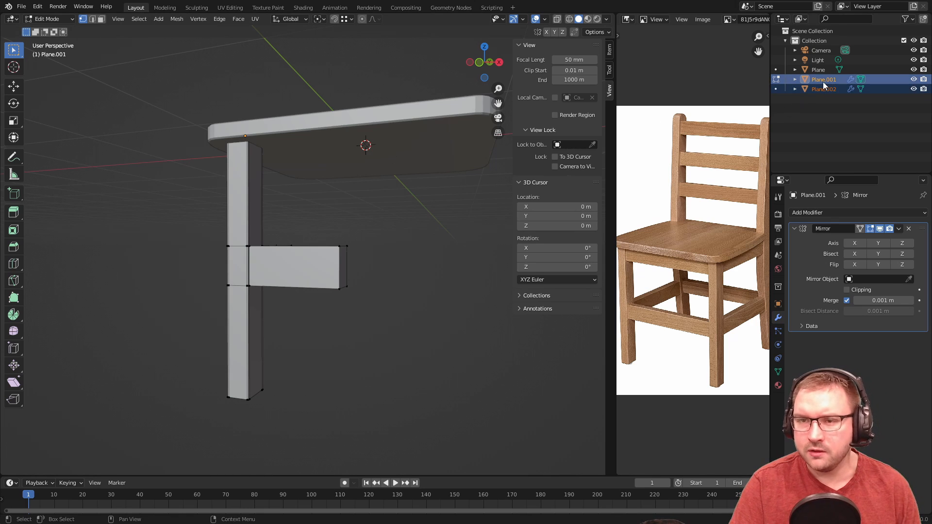
- Check which object is the leg by toggling its visibility, rename the separated object MirrorVertex, and return to Object Mode
{"action": "left_click", "coordinate": [913, 79]}
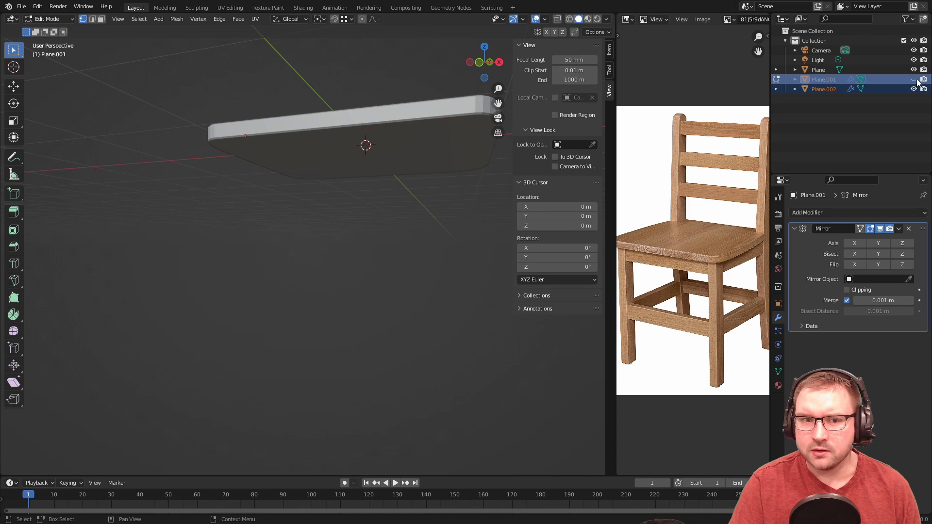
{"action": "left_click", "coordinate": [913, 79]}
{"action": "double_click", "coordinate": [834, 89]}
{"action": "type", "text": "Mir"}
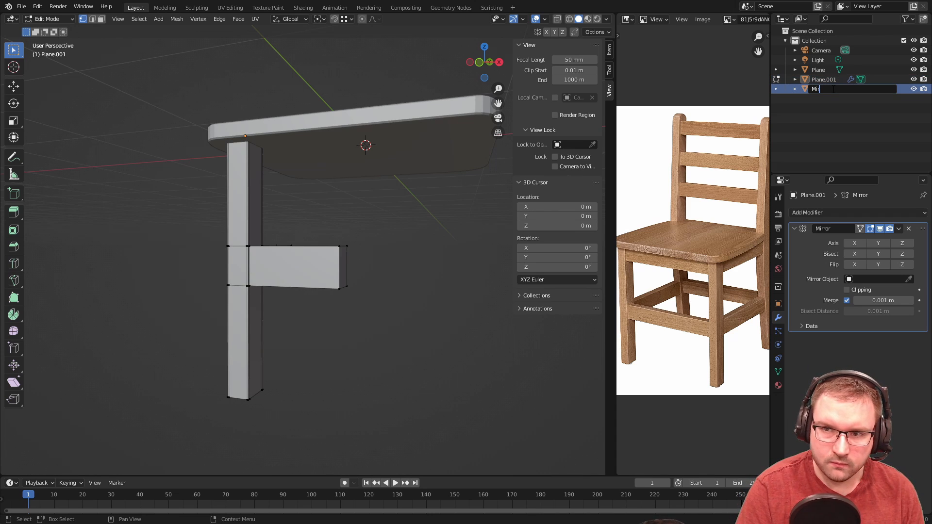
{"action": "type", "text": "rorVertex"}
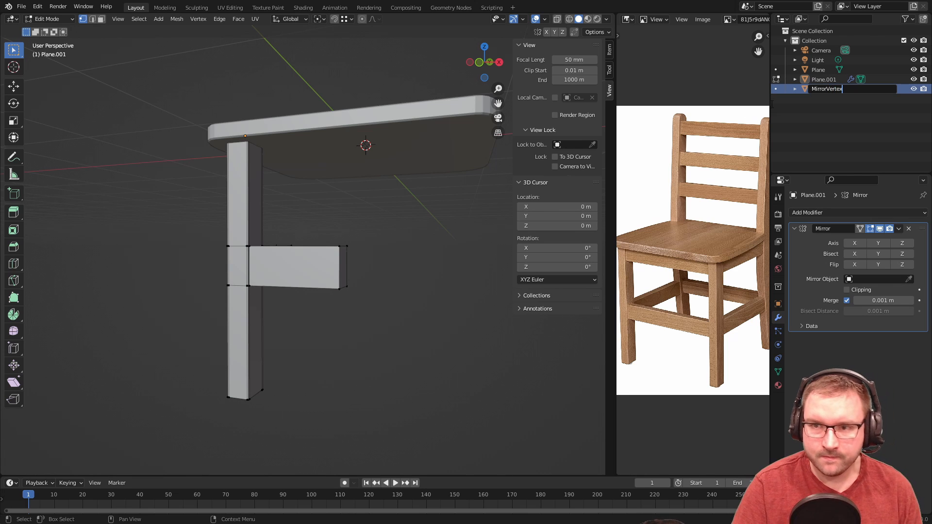
{"action": "key", "text": "Return"}
{"action": "key", "text": "Tab"}
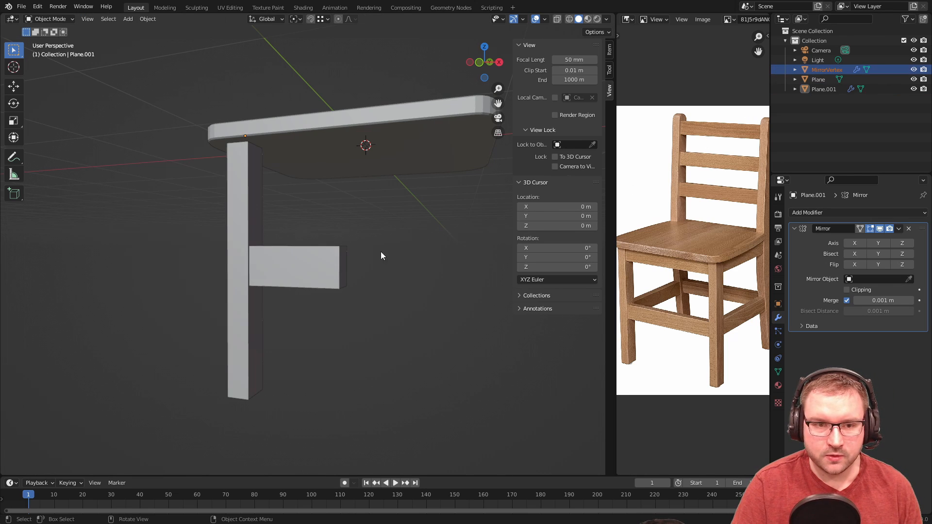
- Try mirroring the leg along X and Y with MirrorVertex as the Mirror modifier's mirror object
{"action": "left_click", "coordinate": [321, 261]}
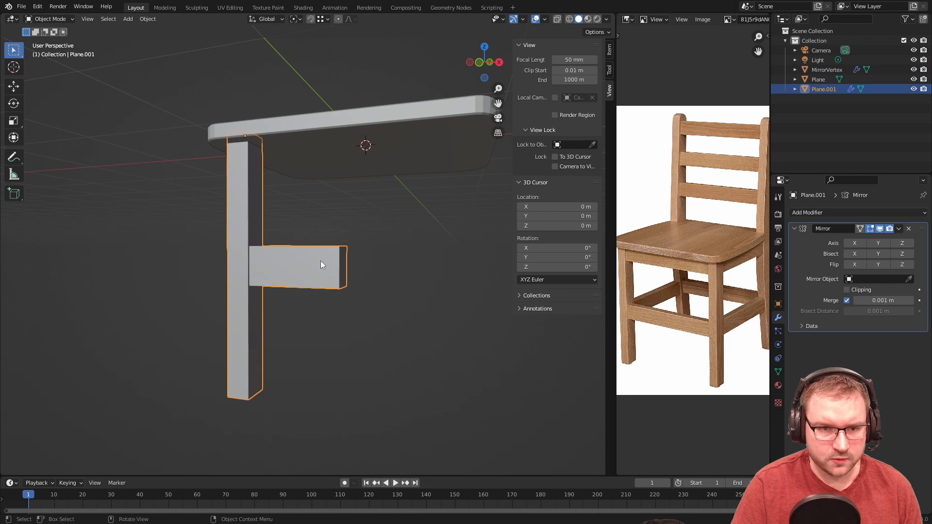
{"action": "left_click", "coordinate": [908, 279]}
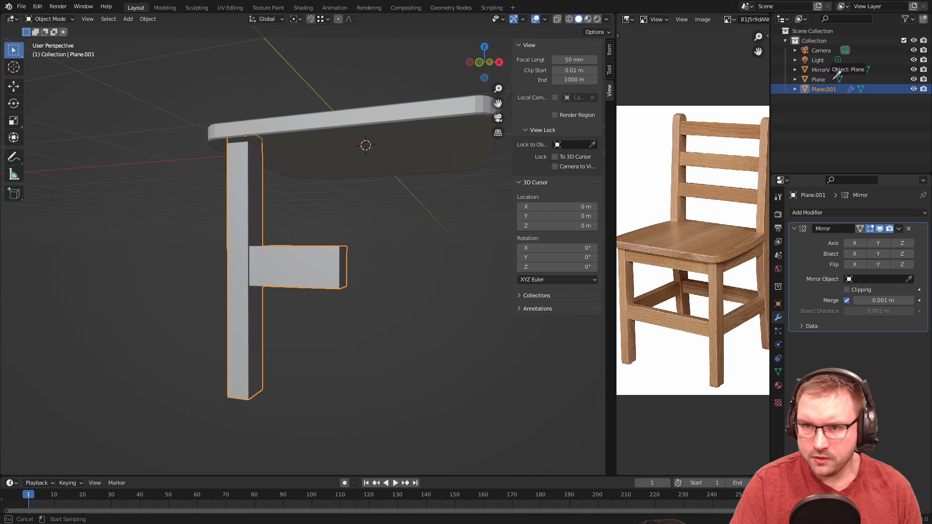
{"action": "left_click", "coordinate": [838, 66]}
{"action": "left_click", "coordinate": [854, 243]}
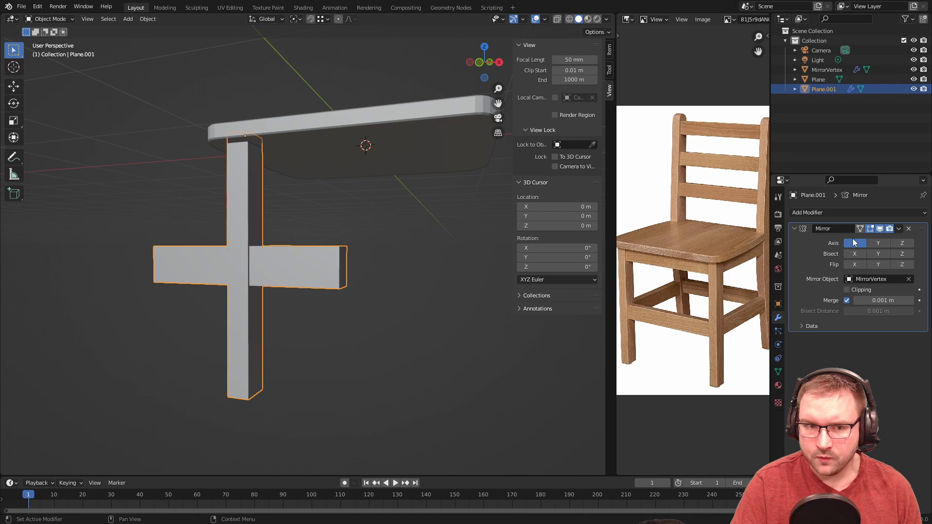
{"action": "left_click", "coordinate": [854, 243]}
{"action": "left_click", "coordinate": [876, 241]}
{"action": "left_click", "coordinate": [854, 243]}
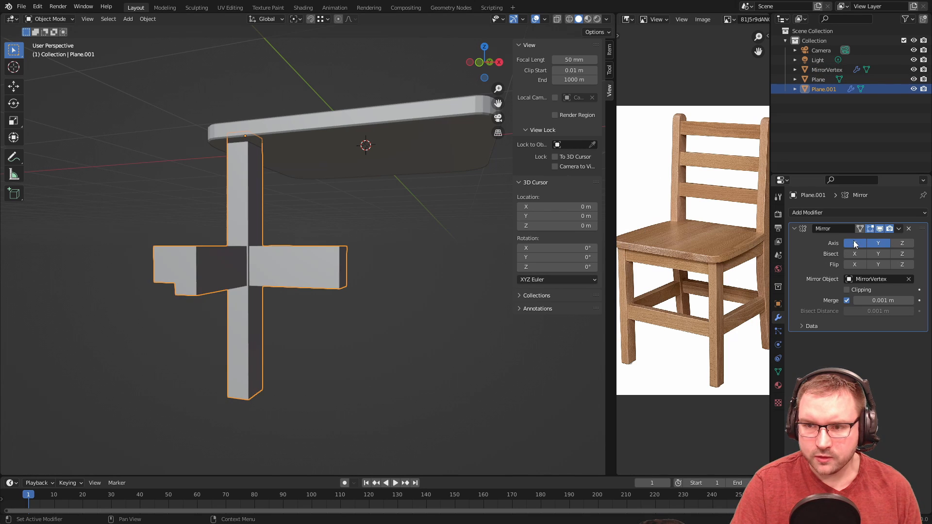
{"action": "left_click", "coordinate": [876, 244]}
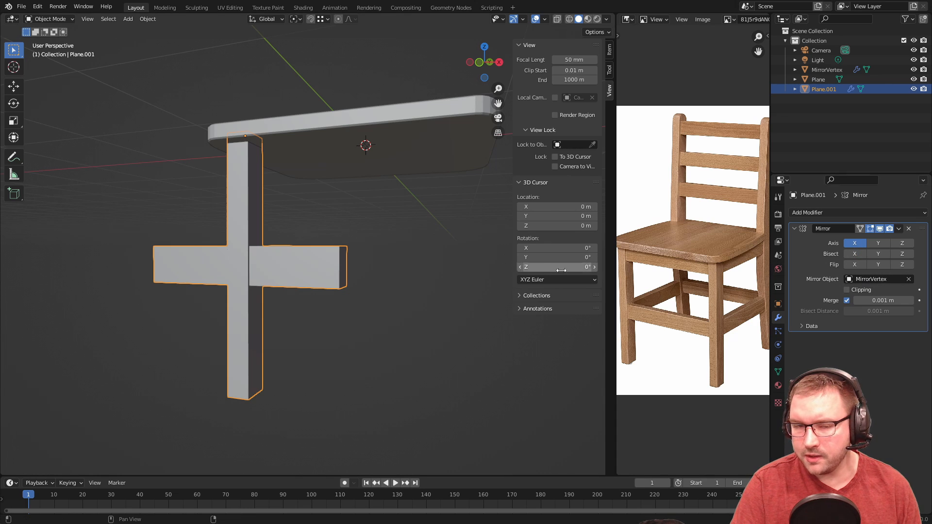
{"action": "middle_click_drag", "start_coordinate": [505, 280], "coordinate": [388, 302]}
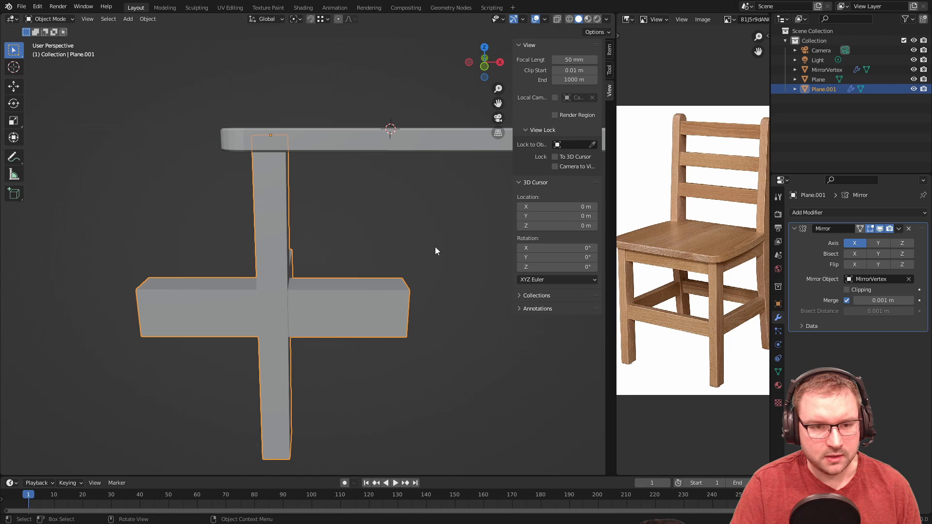
{"action": "left_click", "coordinate": [864, 244]}
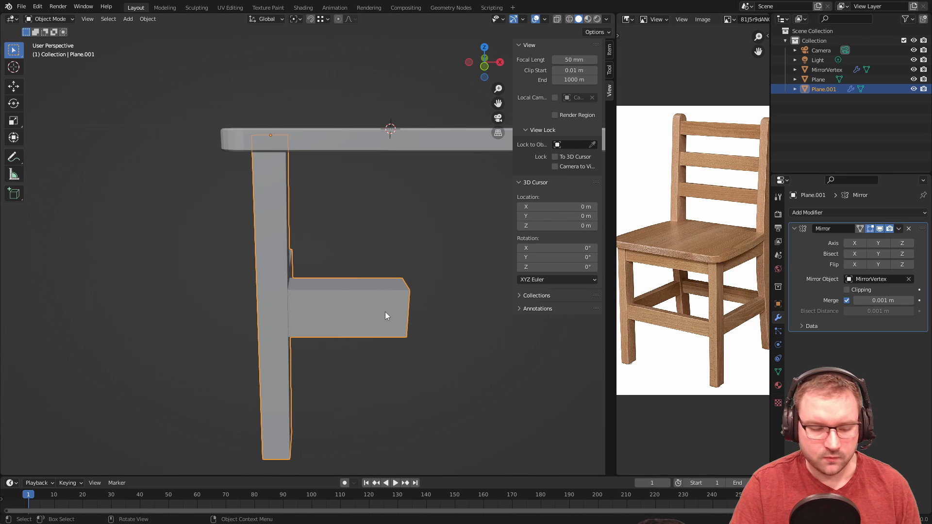
- Apply all transforms to the leg object and test its X and Y mirror axes again, leaving both disabled
{"action": "key", "text": "ctrl+a"}
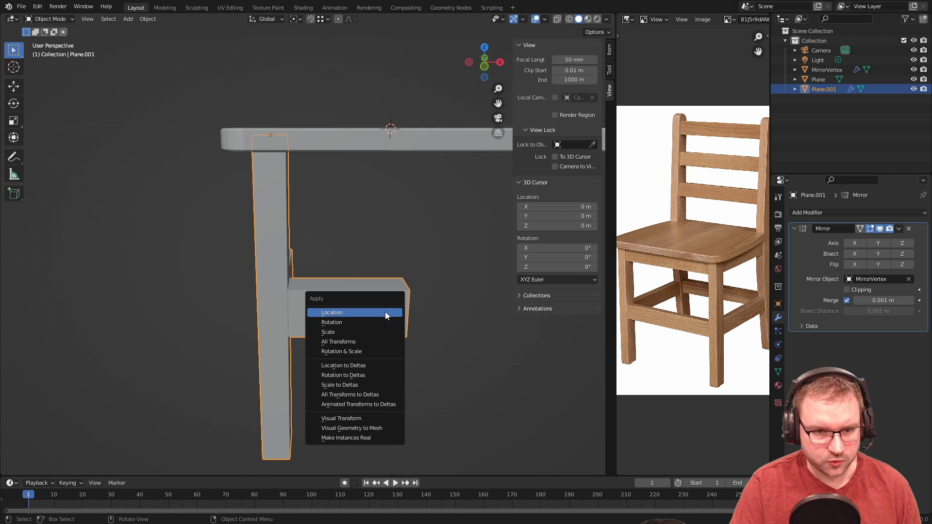
{"action": "left_click", "coordinate": [365, 340]}
{"action": "left_click", "coordinate": [858, 244]}
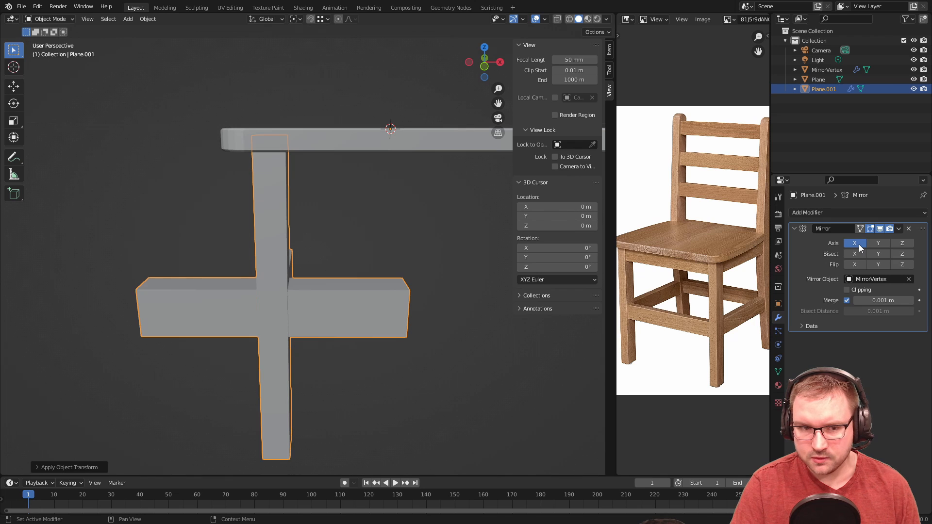
{"action": "left_click", "coordinate": [858, 244]}
{"action": "left_click", "coordinate": [875, 243]}
{"action": "left_click", "coordinate": [875, 244]}
{"action": "left_click", "coordinate": [866, 243]}
{"action": "left_click", "coordinate": [867, 244]}
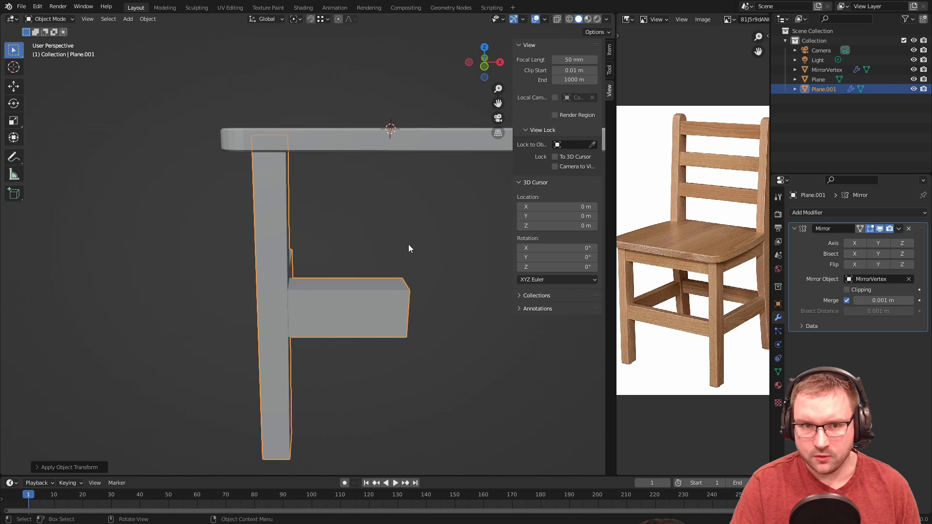
{"action": "middle_click_drag", "start_coordinate": [409, 243], "coordinate": [382, 265]}
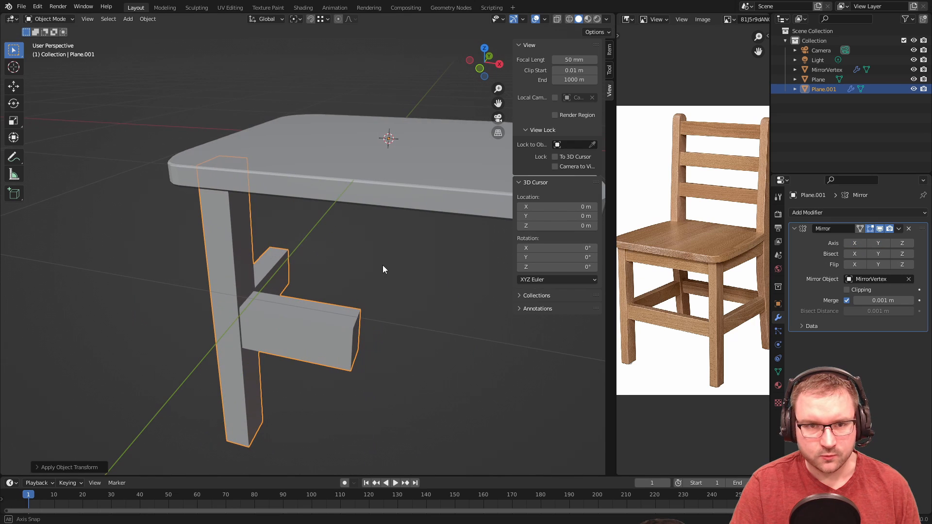
- Clear the Mirror modifier's mirror object and mirror the leg along both X and Y for four legs
{"action": "left_click", "coordinate": [908, 279]}
{"action": "left_click", "coordinate": [858, 243]}
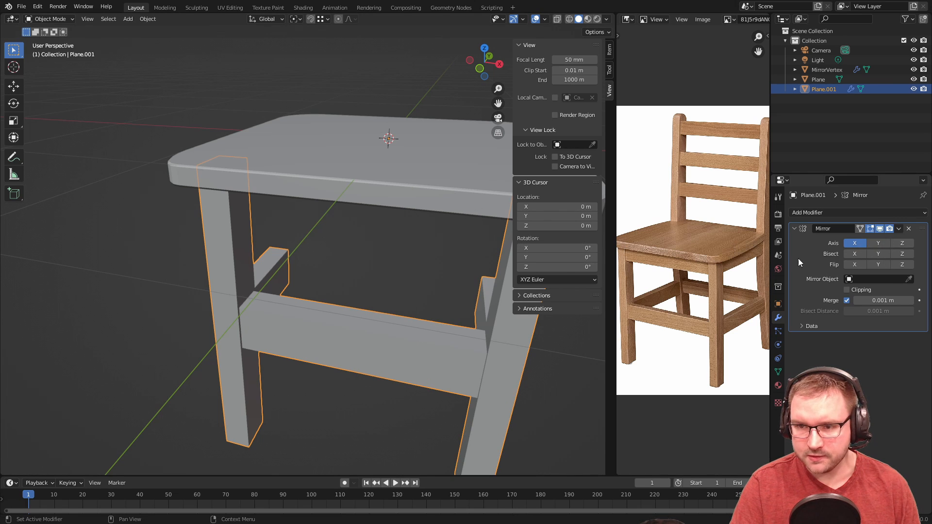
{"action": "middle_click_drag", "start_coordinate": [493, 270], "coordinate": [601, 272]}
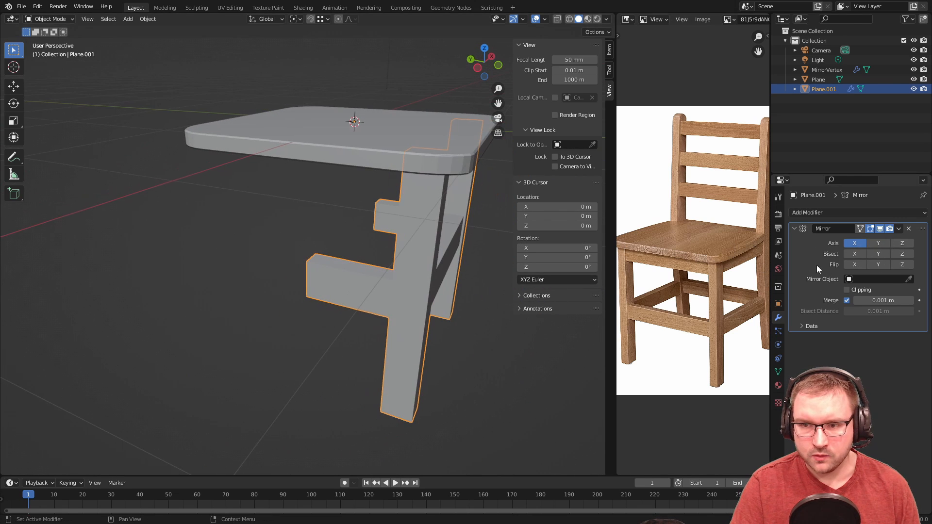
{"action": "left_click", "coordinate": [879, 243]}
{"action": "middle_click_drag", "start_coordinate": [438, 257], "coordinate": [423, 290]}
{"action": "scroll", "coordinate": [424, 290], "scroll_direction": "down", "scroll_amount": 1}
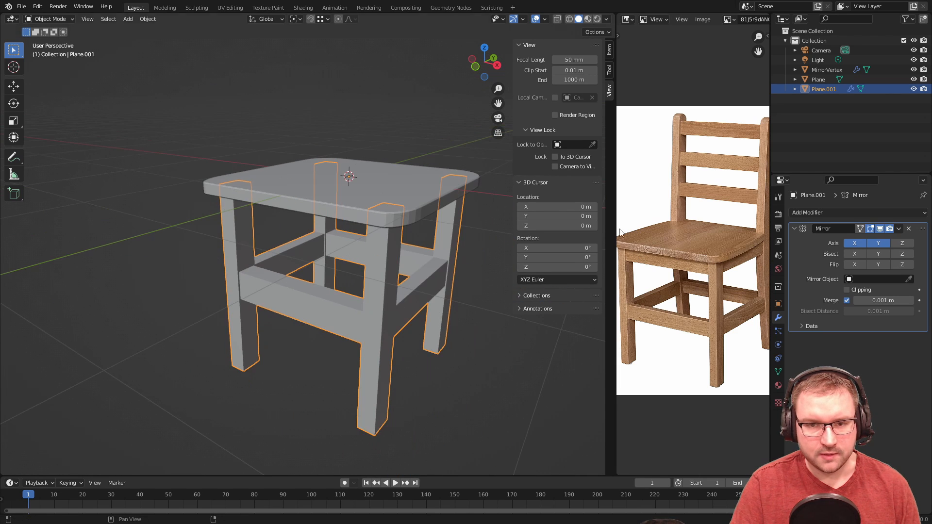
{"action": "scroll", "coordinate": [441, 270], "scroll_direction": "down", "scroll_amount": 1}
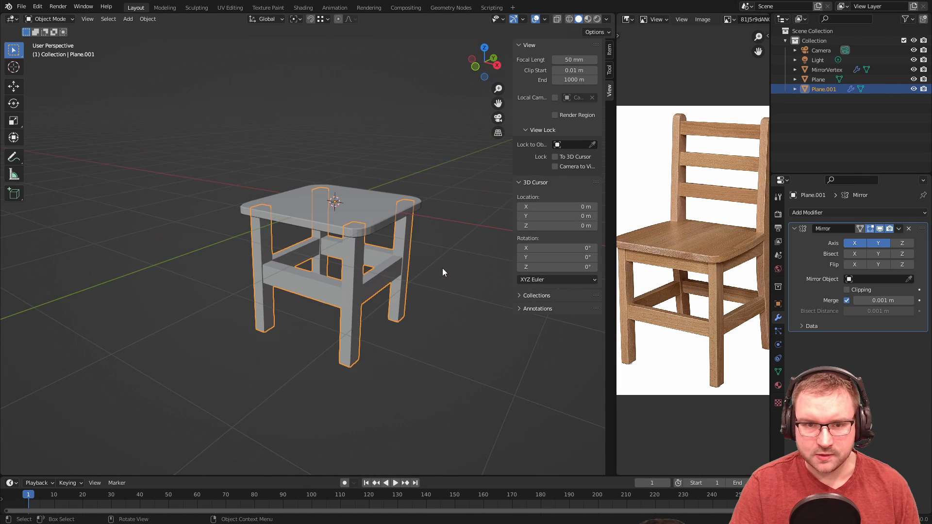
- Enter Edit Mode on the leg object, with its lower part below the crossbars in close view
{"action": "middle_click_drag", "start_coordinate": [442, 270], "coordinate": [298, 314]}
{"action": "scroll", "coordinate": [363, 288], "scroll_direction": "up", "scroll_amount": 3}
{"action": "scroll", "coordinate": [304, 313], "scroll_direction": "up", "scroll_amount": 2}
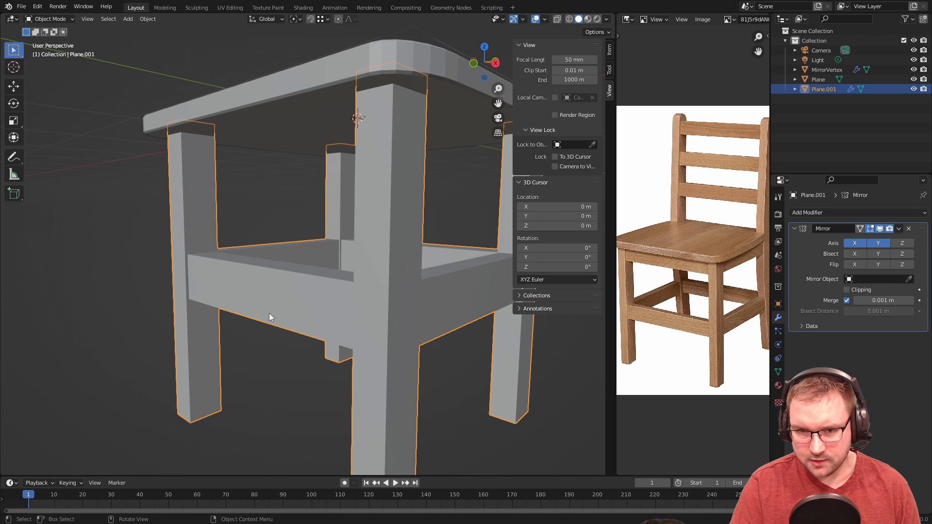
{"action": "key", "text": "Tab"}
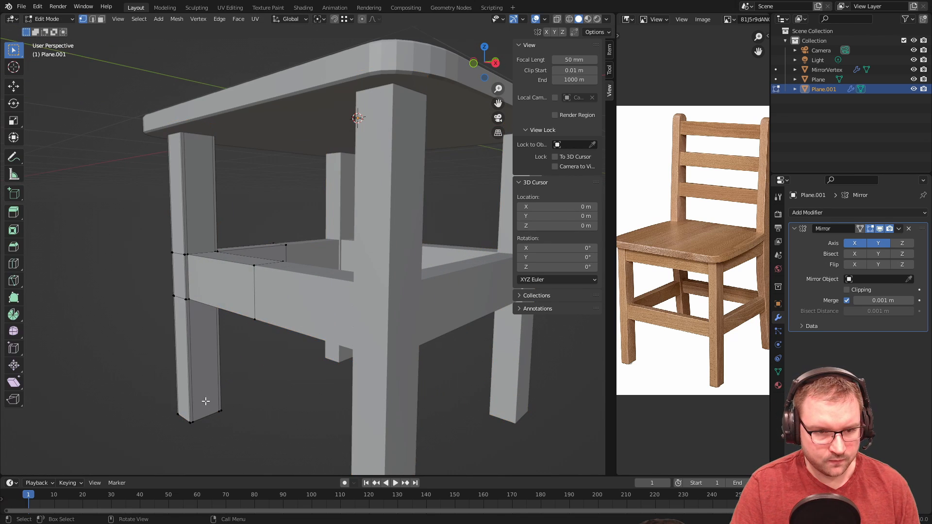
{"action": "middle_click_drag", "start_coordinate": [202, 399], "coordinate": [235, 380]}
{"action": "scroll", "coordinate": [185, 385], "scroll_direction": "up", "scroll_amount": 4}
{"action": "scroll", "coordinate": [186, 385], "scroll_direction": "down", "scroll_amount": 2}
{"action": "key", "text": "ctrl+r"}
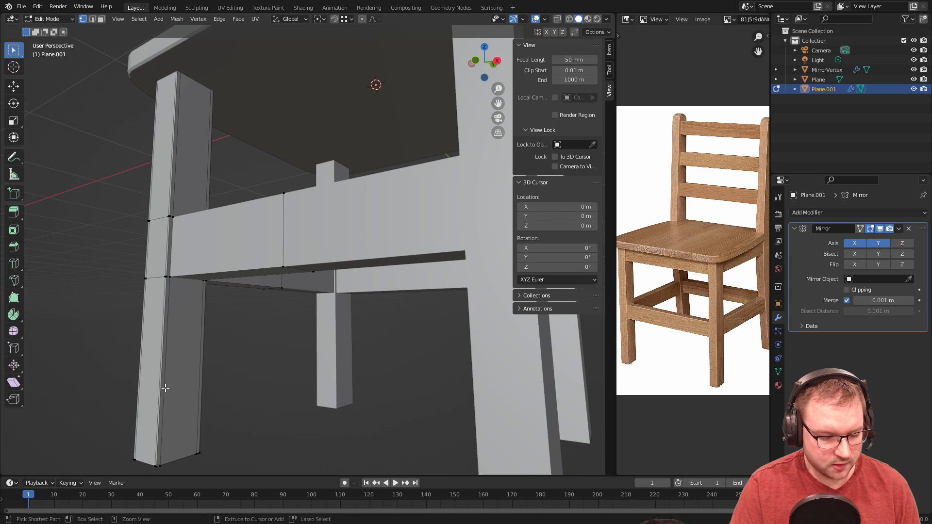
{"action": "left_click", "coordinate": [148, 383]}
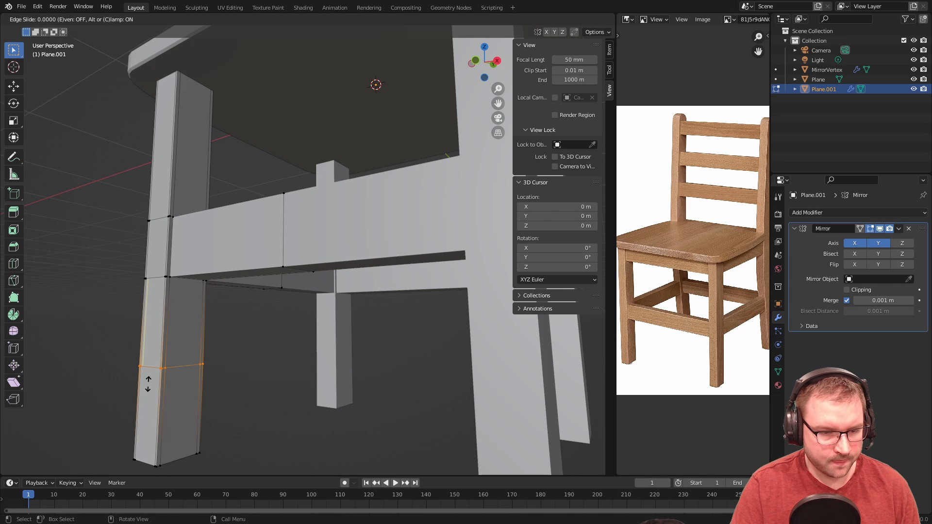
{"action": "right_click", "coordinate": [148, 384]}
{"action": "key", "text": "ctrl+z"}
- Add three evenly spaced horizontal loop cuts to the leg section below the crossbars
{"action": "key", "text": "ctrl+r"}
{"action": "scroll", "coordinate": [151, 383], "scroll_direction": "up", "scroll_amount": 1}
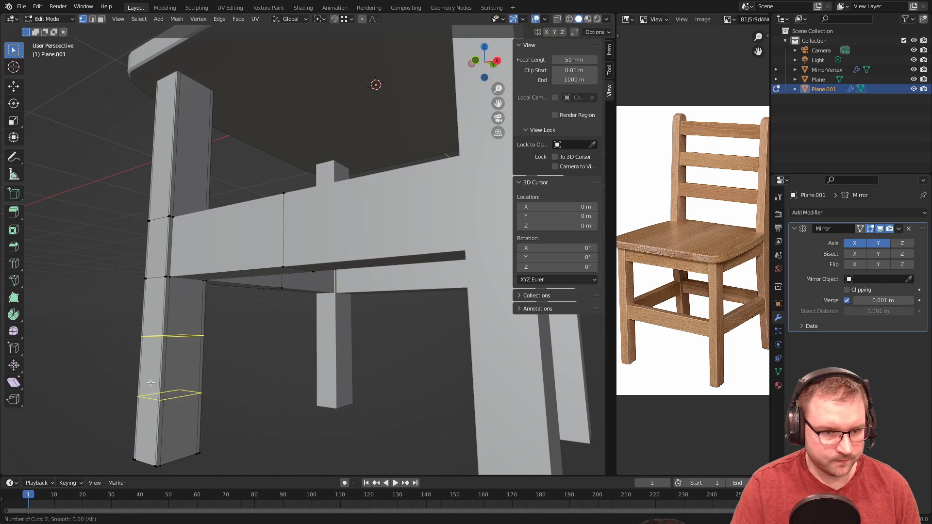
{"action": "scroll", "coordinate": [151, 383], "scroll_direction": "up", "scroll_amount": 1}
{"action": "left_click", "coordinate": [151, 383]}
{"action": "middle_click_drag", "start_coordinate": [222, 394], "coordinate": [285, 360], "text": "shift"}
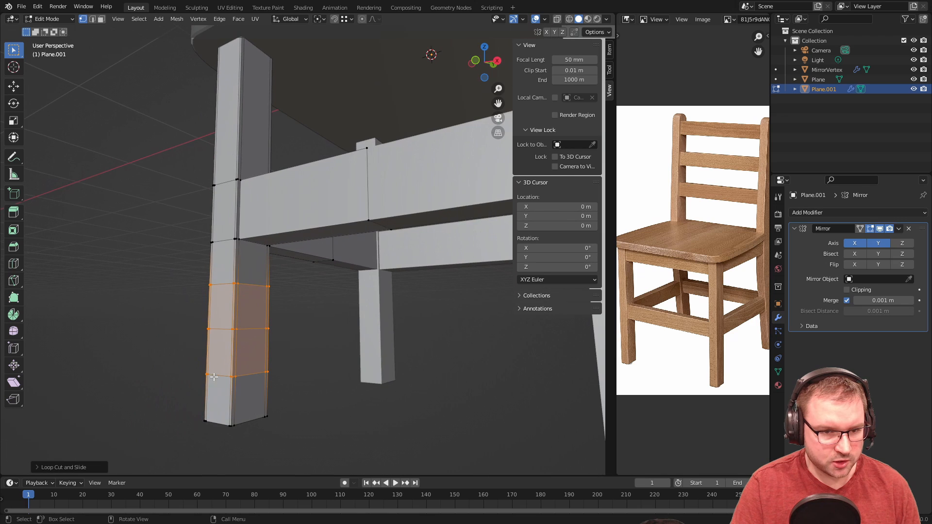
- Scale the lowest segment of the leg to about 0.88 using smooth proportional editing with size 0.62
{"action": "left_click_drag", "start_coordinate": [190, 359], "coordinate": [312, 446]}
{"action": "key", "text": "s"}
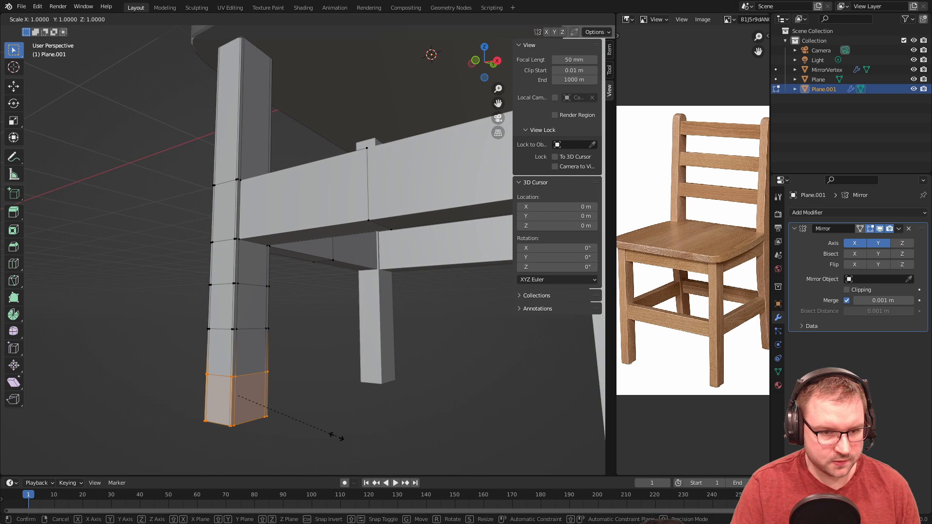
{"action": "left_click", "coordinate": [327, 430]}
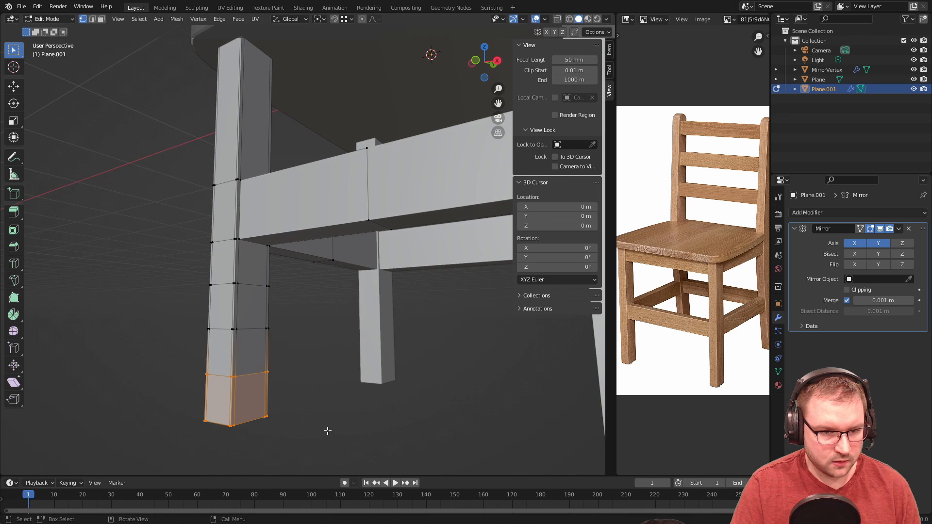
{"action": "middle_click_drag", "start_coordinate": [326, 430], "coordinate": [361, 425]}
{"action": "scroll", "coordinate": [397, 367], "scroll_direction": "down", "scroll_amount": 2}
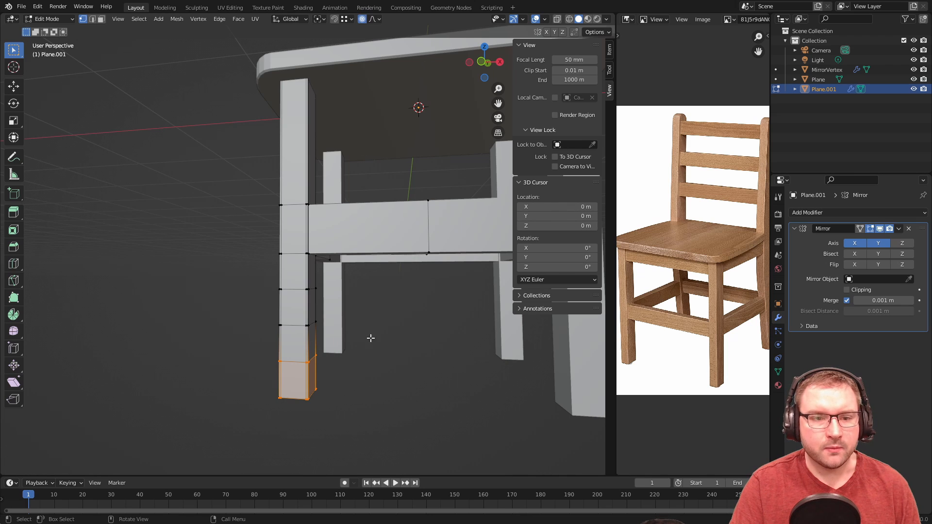
{"action": "scroll", "coordinate": [330, 369], "scroll_direction": "up", "scroll_amount": 2}
{"action": "scroll", "coordinate": [345, 383], "scroll_direction": "down", "scroll_amount": 2}
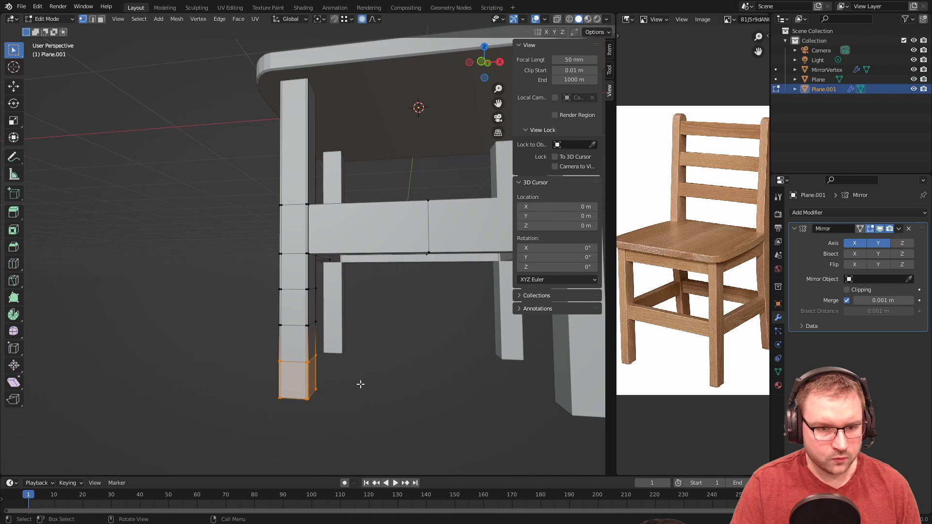
{"action": "key", "text": "s"}
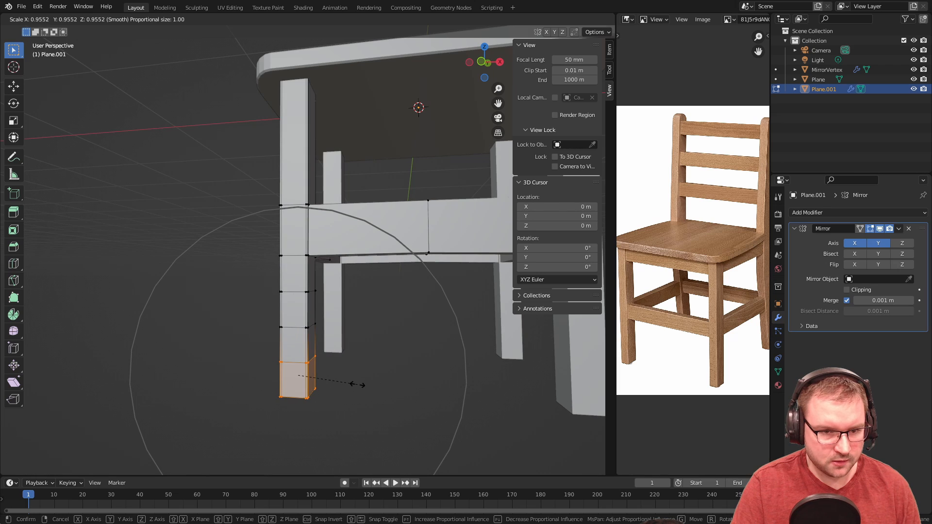
{"action": "scroll", "coordinate": [358, 384], "scroll_direction": "up", "scroll_amount": 5}
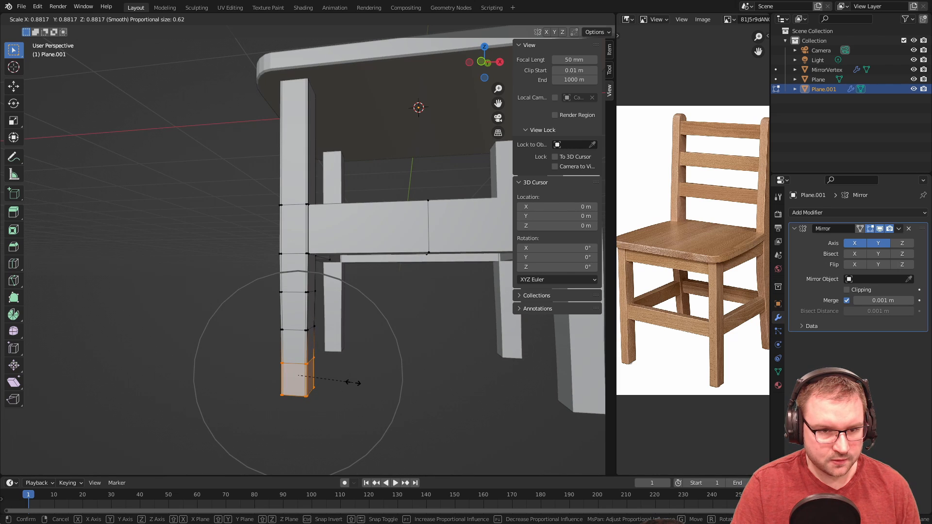
{"action": "left_click", "coordinate": [354, 381]}
- Turn on X-ray, turn off proportional editing, and scale the leg's edge loop just below the crossbars to about 0.97, excluding Z
{"action": "scroll", "coordinate": [390, 316], "scroll_direction": "down", "scroll_amount": 1}
{"action": "middle_click_drag", "start_coordinate": [391, 316], "coordinate": [377, 353]}
{"action": "key", "text": "Tab"}
{"action": "scroll", "coordinate": [360, 351], "scroll_direction": "up", "scroll_amount": 2}
{"action": "key", "text": "Tab"}
{"action": "middle_click_drag", "start_coordinate": [315, 360], "coordinate": [297, 357]}
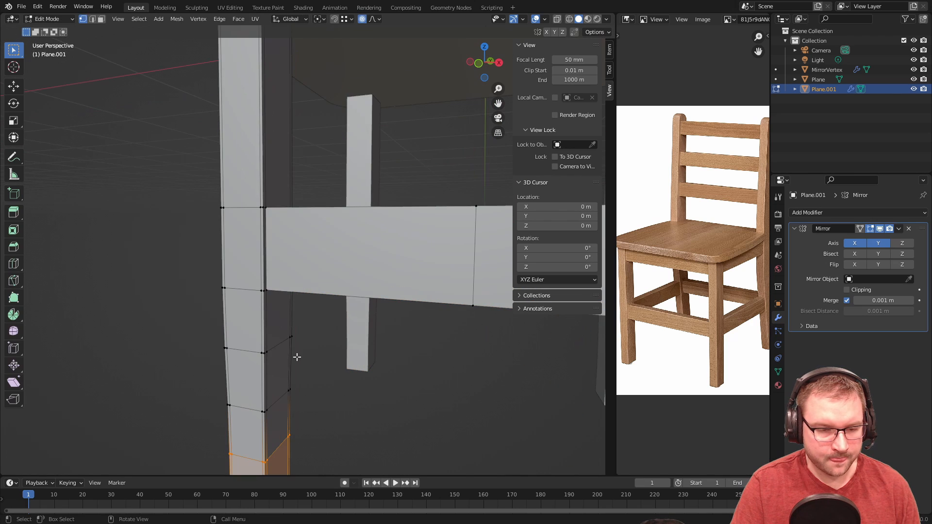
{"action": "key", "text": "alt+z"}
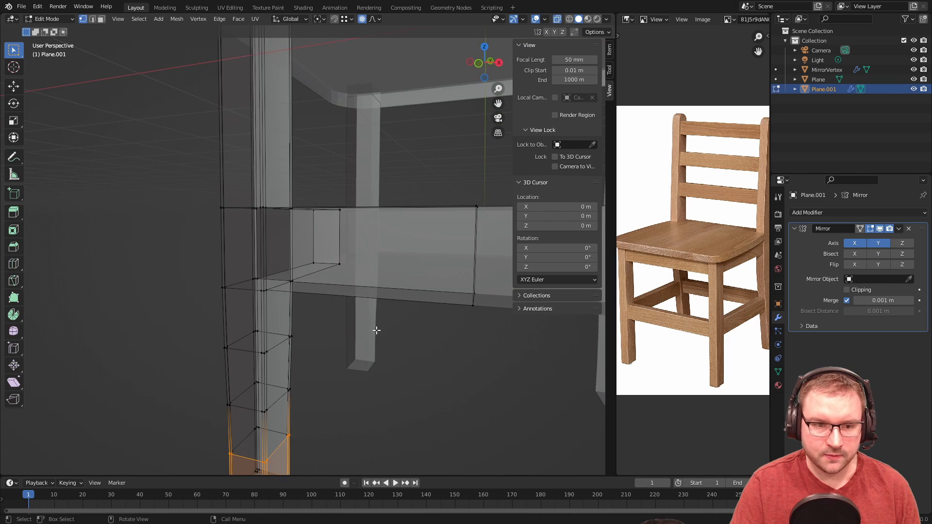
{"action": "middle_click_drag", "start_coordinate": [220, 329], "coordinate": [224, 284]}
{"action": "left_click", "coordinate": [291, 306], "text": "alt"}
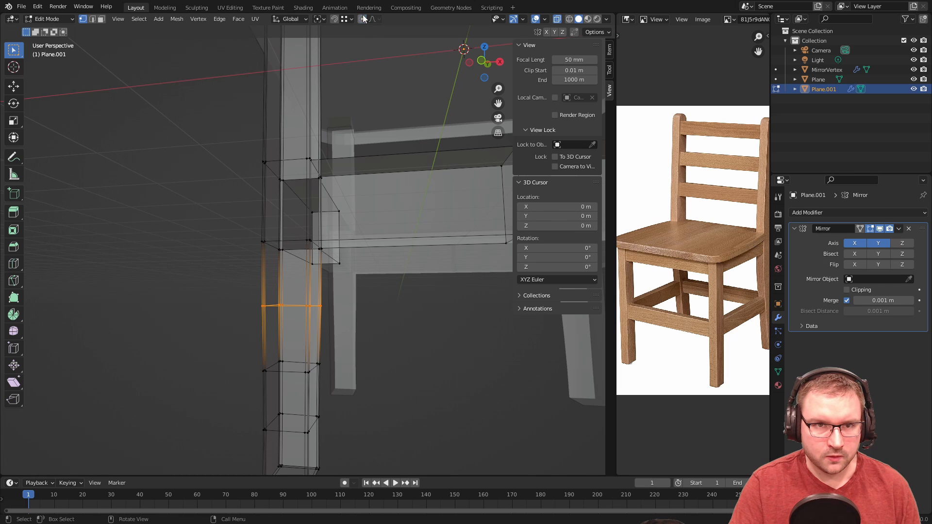
{"action": "key", "text": "s"}
{"action": "key", "text": "shift+z"}
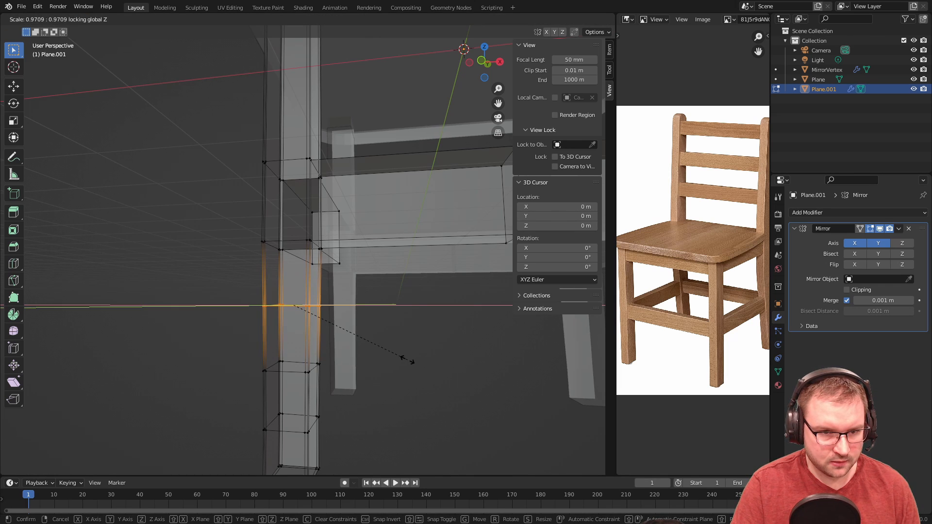
{"action": "left_click", "coordinate": [406, 360]}
- Return to Object Mode and turn off X-ray so the legs show solid
{"action": "key", "text": "Tab"}
{"action": "mouse_move", "coordinate": [406, 360]}
{"action": "middle_mouse_down"}
{"action": "mouse_move", "coordinate": [419, 356]}
{"action": "mouse_move", "coordinate": [392, 371]}
{"action": "mouse_move", "coordinate": [408, 365]}
{"action": "middle_mouse_up"}
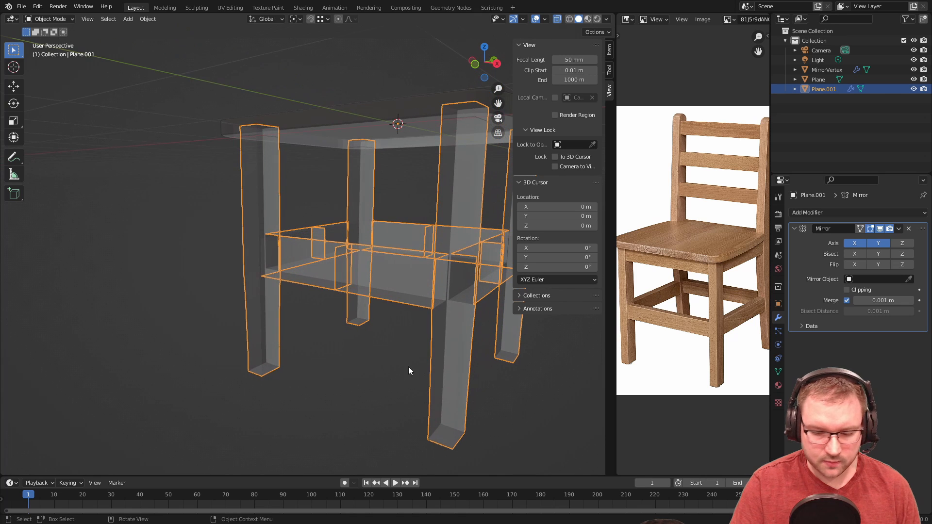
{"action": "left_click", "coordinate": [557, 19]}
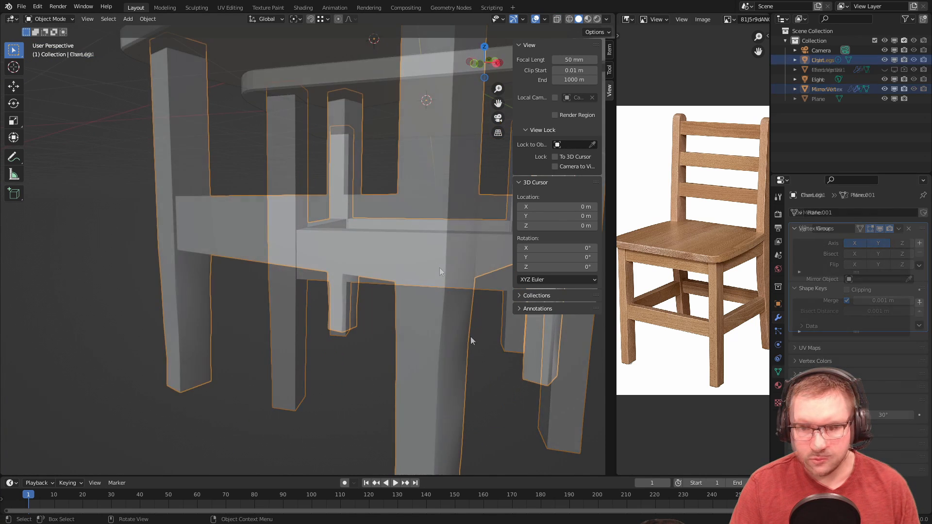
{"action": "middle_click_drag", "start_coordinate": [390, 289], "coordinate": [410, 284]}
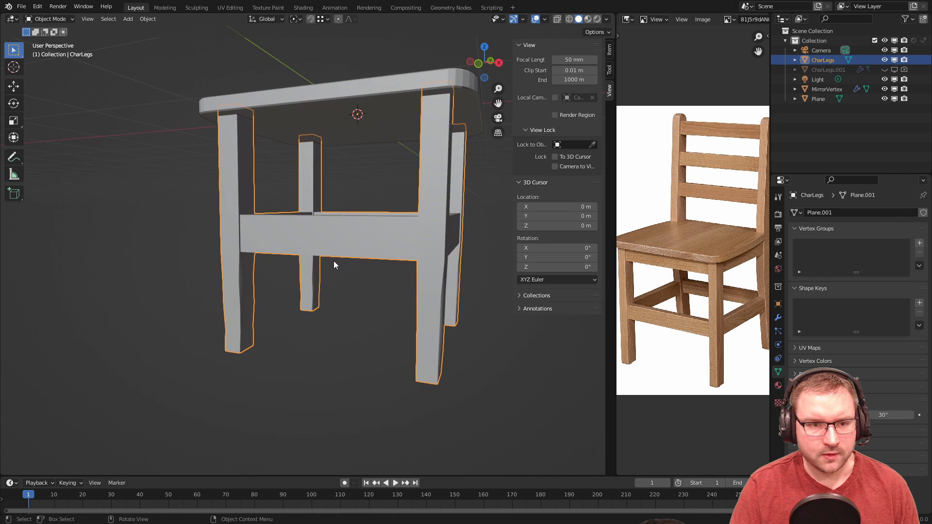
- Enter Edit Mode on the CharLegs object and add the long top and inner bottom edges of a side crossbar to the edge selection
{"action": "scroll", "coordinate": [388, 306], "scroll_direction": "up", "scroll_amount": 3}
{"action": "key", "text": "Tab"}
{"action": "middle_click_drag", "start_coordinate": [356, 265], "coordinate": [368, 279]}
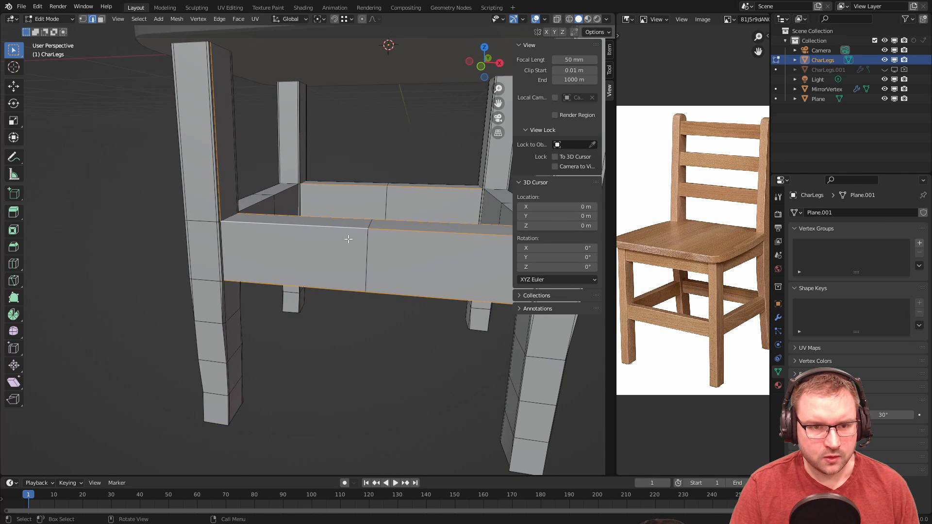
{"action": "scroll", "coordinate": [353, 222], "scroll_direction": "up", "scroll_amount": 1}
{"action": "scroll", "coordinate": [270, 210], "scroll_direction": "up", "scroll_amount": 3}
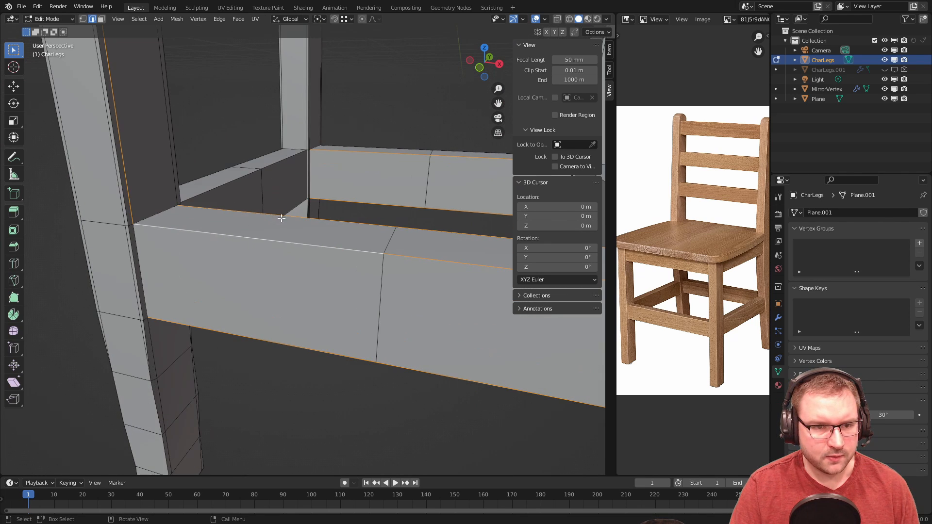
{"action": "scroll", "coordinate": [398, 267], "scroll_direction": "down", "scroll_amount": 2}
{"action": "middle_click_drag", "start_coordinate": [398, 266], "coordinate": [382, 253]}
{"action": "left_click", "coordinate": [265, 204], "text": "alt+shift"}
{"action": "left_click", "coordinate": [286, 187], "text": "alt+shift"}
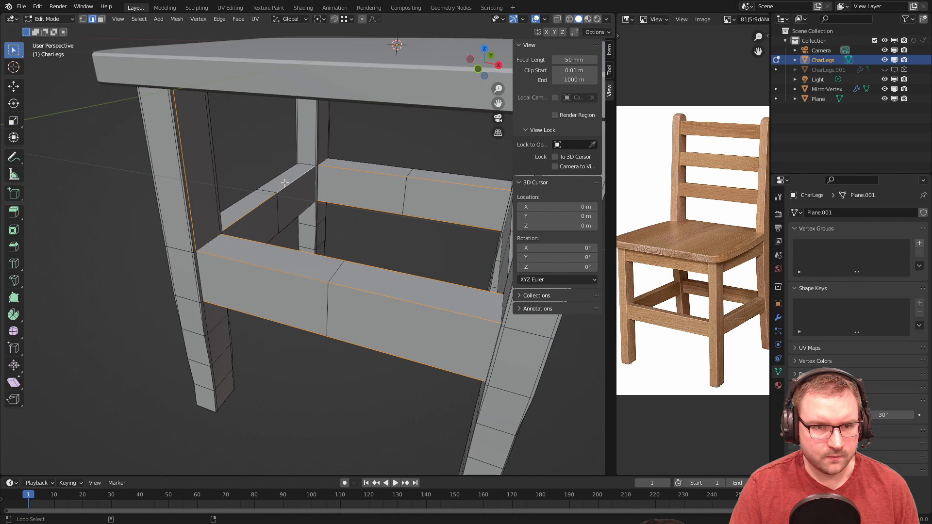
{"action": "left_click", "coordinate": [287, 229], "text": "alt+shift"}
- Add the neighbouring crossbar's outer bottom edge and the opposite crossbar's inner top and bottom edges to the selection
{"action": "middle_click_drag", "start_coordinate": [286, 229], "coordinate": [313, 245]}
{"action": "left_click", "coordinate": [252, 266], "text": "alt+shift"}
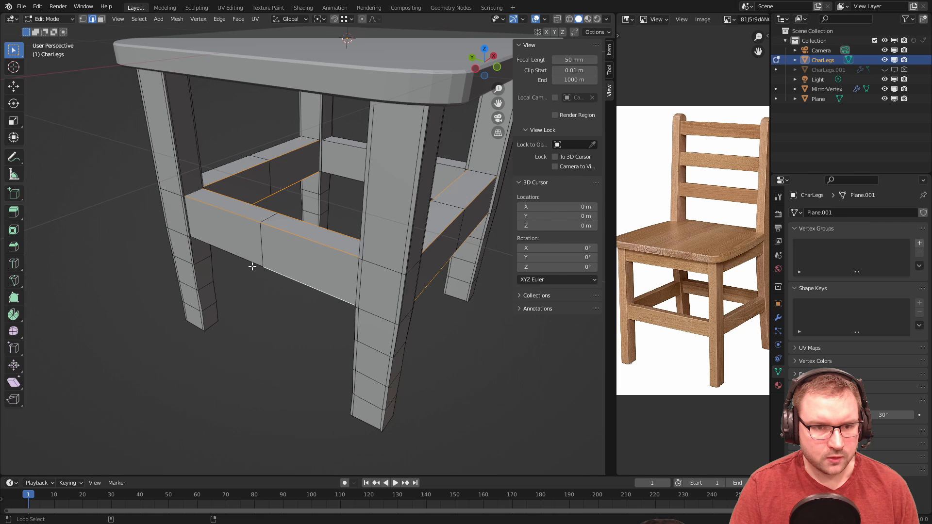
{"action": "left_click", "coordinate": [251, 264], "text": "alt+shift"}
{"action": "left_click", "coordinate": [349, 146], "text": "alt+shift"}
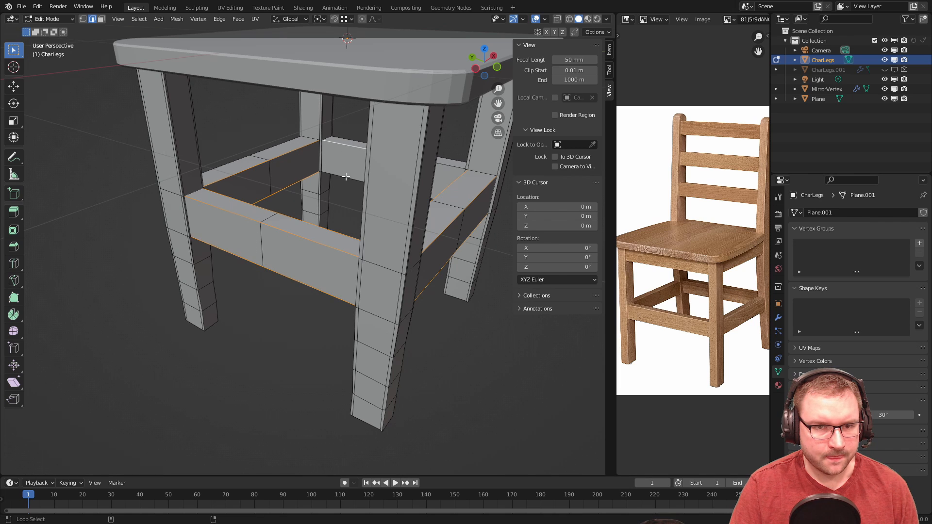
{"action": "left_click", "coordinate": [346, 176], "text": "alt+shift"}
{"action": "middle_click_drag", "start_coordinate": [346, 176], "coordinate": [388, 180]}
{"action": "left_click", "coordinate": [479, 184], "text": "alt+shift"}
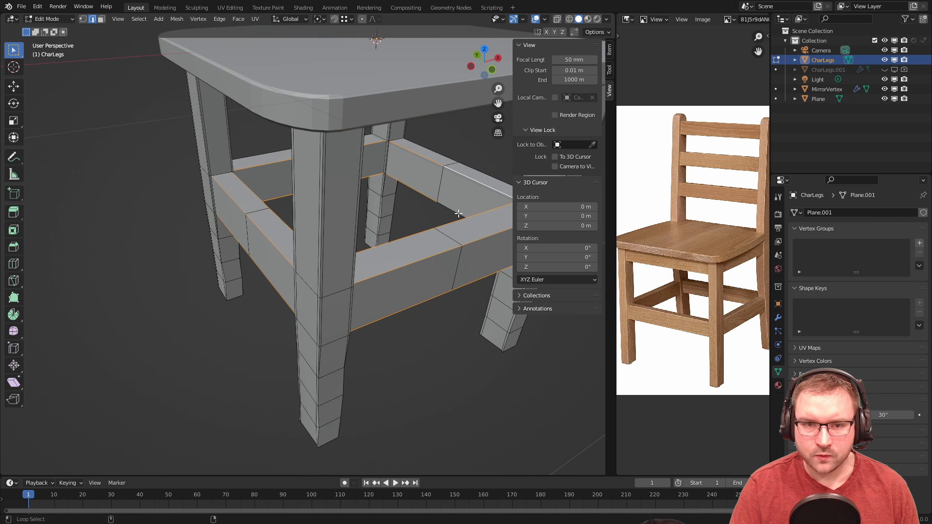
- Add the outer top and bottom edges of the remaining crossbars, both halves of each, to the selection
{"action": "middle_click_drag", "start_coordinate": [459, 214], "coordinate": [410, 345]}
{"action": "left_click", "coordinate": [427, 374], "text": "alt+shift"}
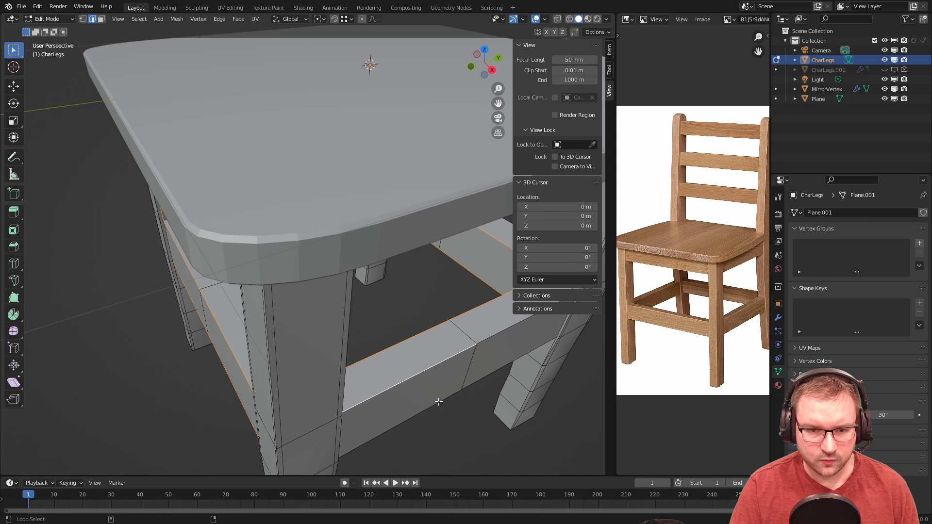
{"action": "middle_click_drag", "start_coordinate": [438, 402], "coordinate": [427, 291]}
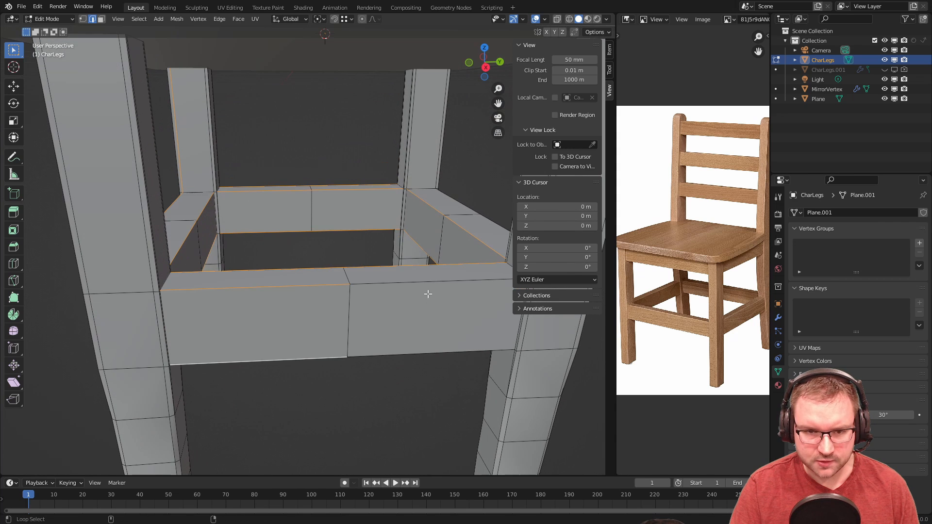
{"action": "left_click", "coordinate": [445, 350], "text": "alt+shift"}
{"action": "middle_click_drag", "start_coordinate": [481, 345], "coordinate": [418, 341]}
{"action": "left_click", "coordinate": [329, 264], "text": "alt+shift"}
{"action": "left_click", "coordinate": [394, 247], "text": "alt+shift"}
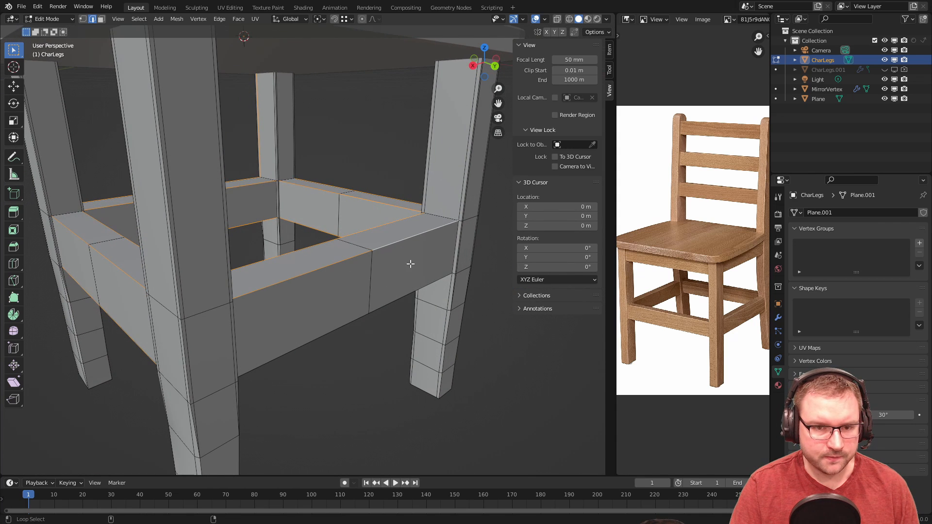
{"action": "left_click", "coordinate": [406, 298], "text": "alt+shift"}
{"action": "left_click", "coordinate": [343, 325], "text": "alt+shift"}
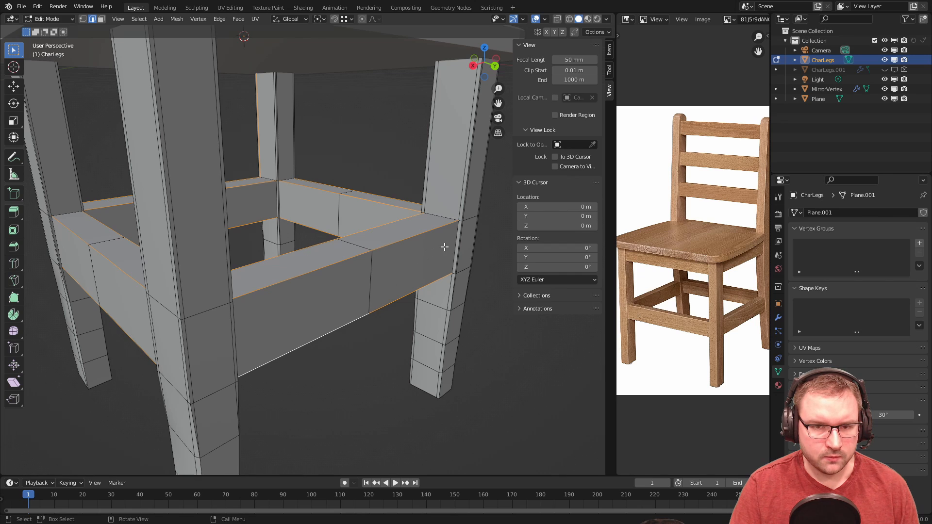
- Bevel the selected crossbar edges with one segment about 0.016 m wide and return to Object Mode
{"action": "middle_click_drag", "start_coordinate": [443, 246], "coordinate": [148, 244]}
{"action": "scroll", "coordinate": [300, 252], "scroll_direction": "down", "scroll_amount": 4}
{"action": "scroll", "coordinate": [300, 252], "scroll_direction": "up", "scroll_amount": 5}
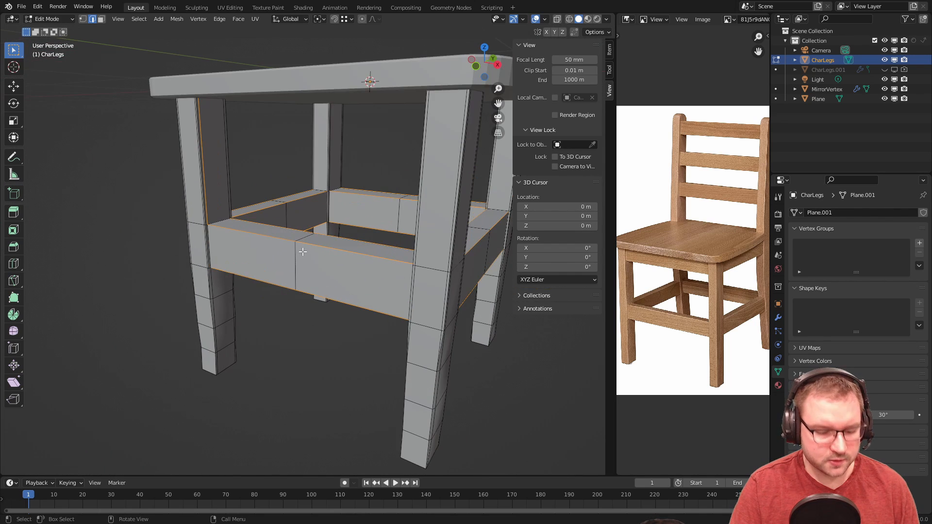
{"action": "key", "text": "ctrl+b"}
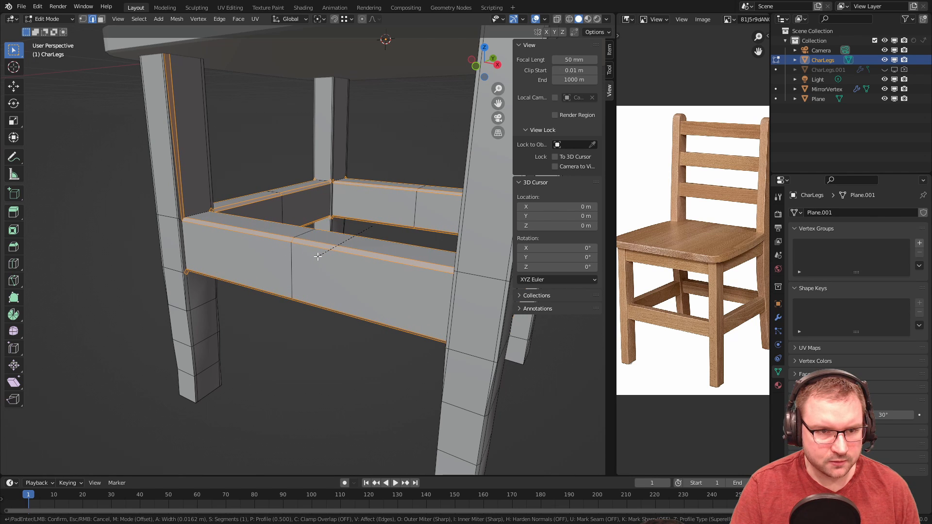
{"action": "left_click", "coordinate": [318, 257]}
{"action": "scroll", "coordinate": [316, 262], "scroll_direction": "down", "scroll_amount": 4}
{"action": "key", "text": "Tab"}
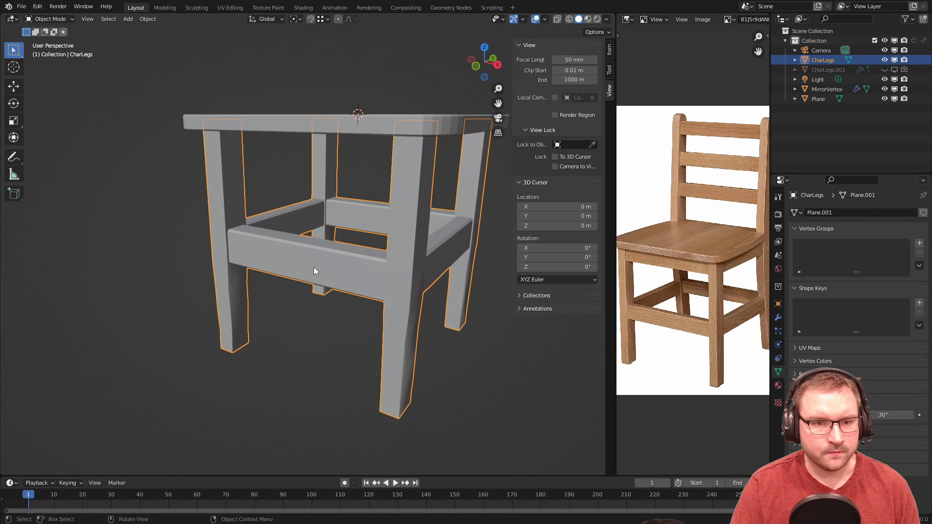
- Place the 3D cursor on the seat's corner at about X 0.74 m, Y 0.73 m and add a plane there
{"action": "middle_click_drag", "start_coordinate": [317, 270], "coordinate": [335, 279]}
{"action": "scroll", "coordinate": [372, 279], "scroll_direction": "down", "scroll_amount": 2}
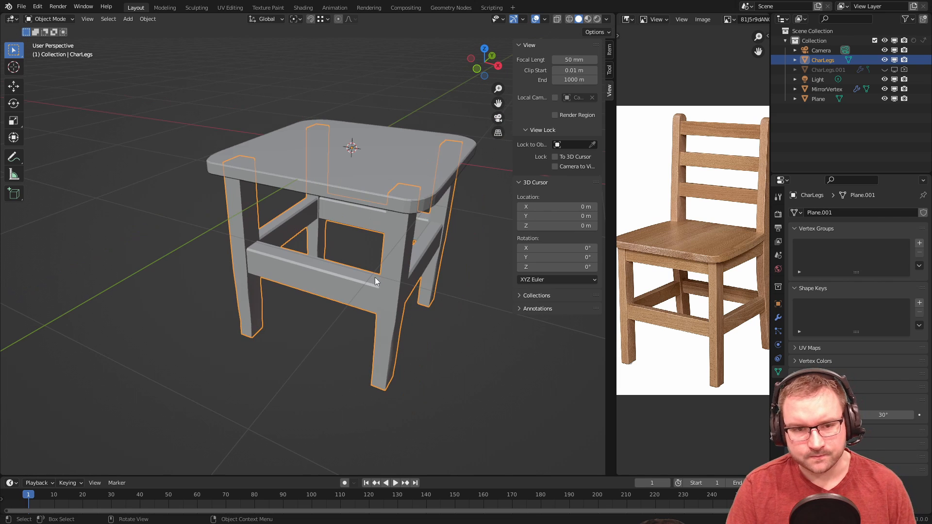
{"action": "mouse_move", "coordinate": [408, 266]}
{"action": "middle_mouse_down"}
{"action": "mouse_move", "coordinate": [414, 257]}
{"action": "mouse_move", "coordinate": [389, 247]}
{"action": "mouse_move", "coordinate": [389, 265]}
{"action": "mouse_move", "coordinate": [413, 267]}
{"action": "mouse_move", "coordinate": [401, 274]}
{"action": "middle_mouse_up"}
{"action": "scroll", "coordinate": [353, 246], "scroll_direction": "up", "scroll_amount": 2}
{"action": "scroll", "coordinate": [353, 245], "scroll_direction": "down", "scroll_amount": 2}
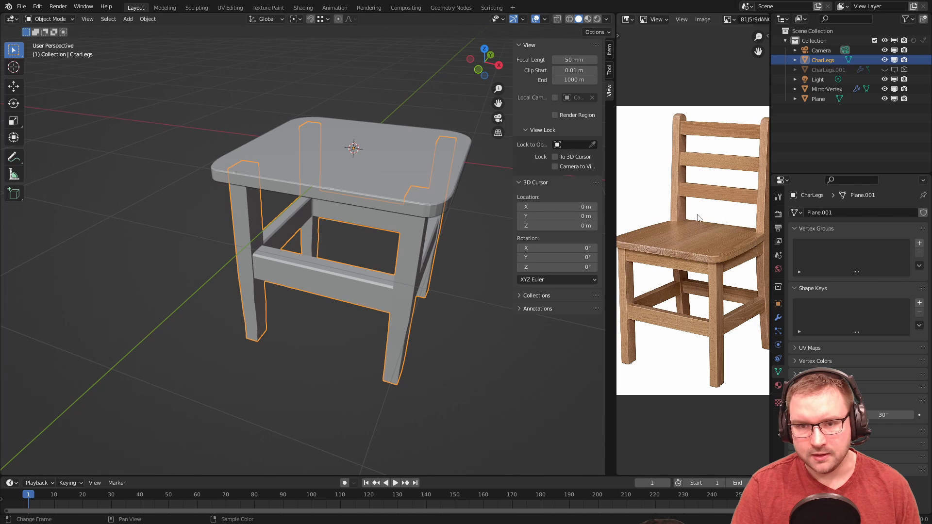
{"action": "middle_click_drag", "start_coordinate": [417, 207], "coordinate": [422, 177]}
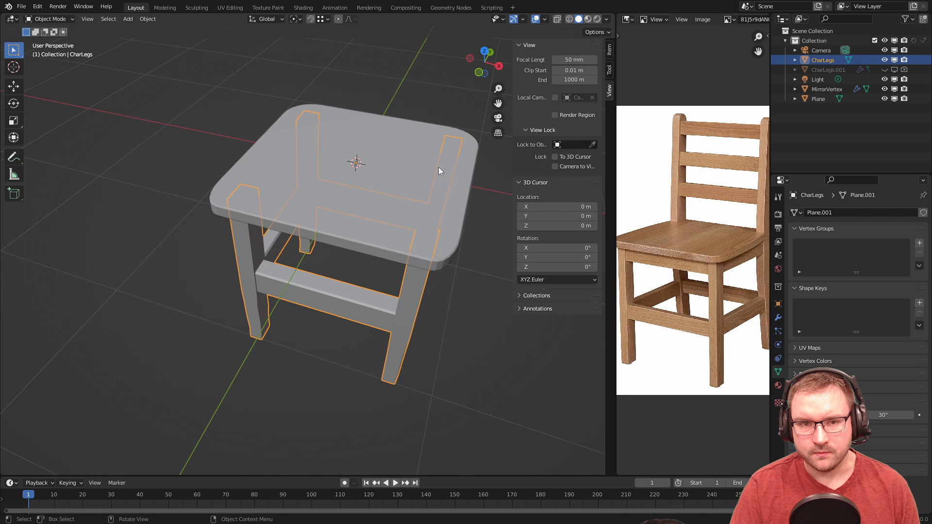
{"action": "right_click", "coordinate": [452, 141], "text": "shift"}
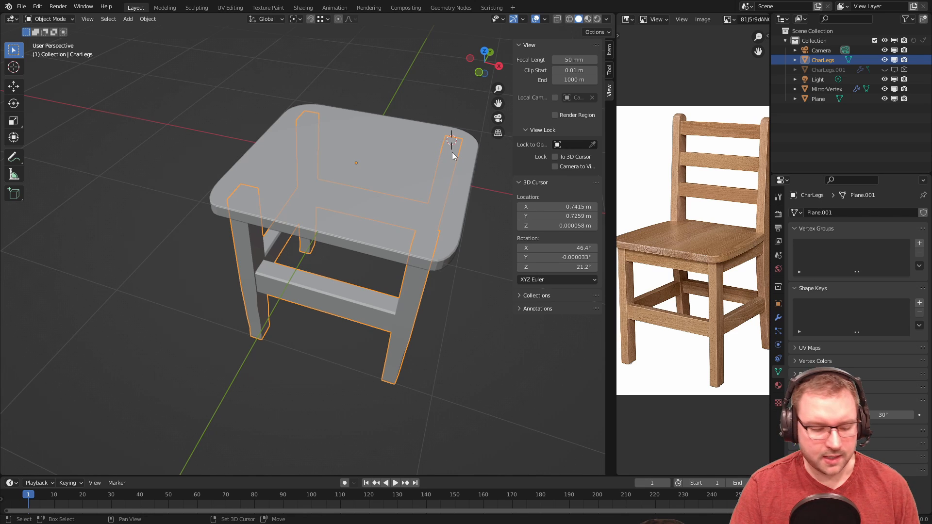
{"action": "key", "text": "shift+a"}
{"action": "mouse_move", "coordinate": [453, 153]}
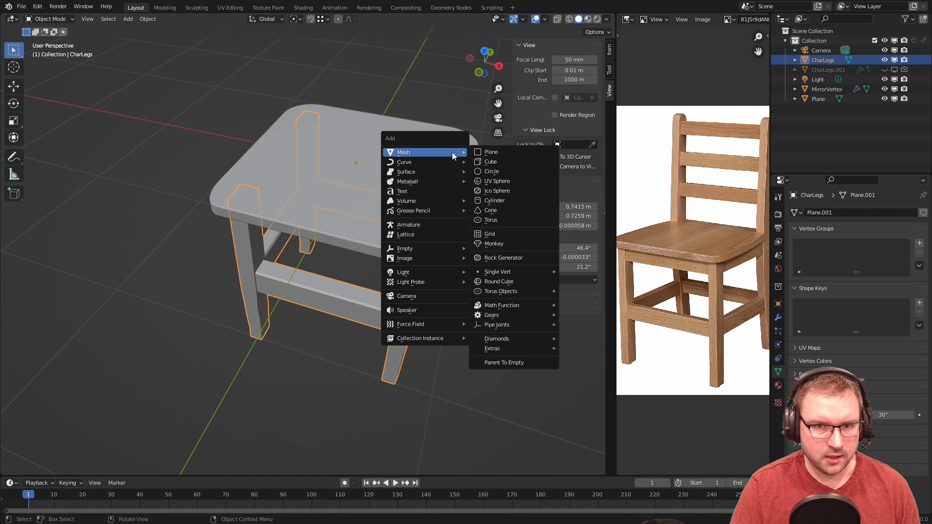
{"action": "left_click", "coordinate": [490, 156]}
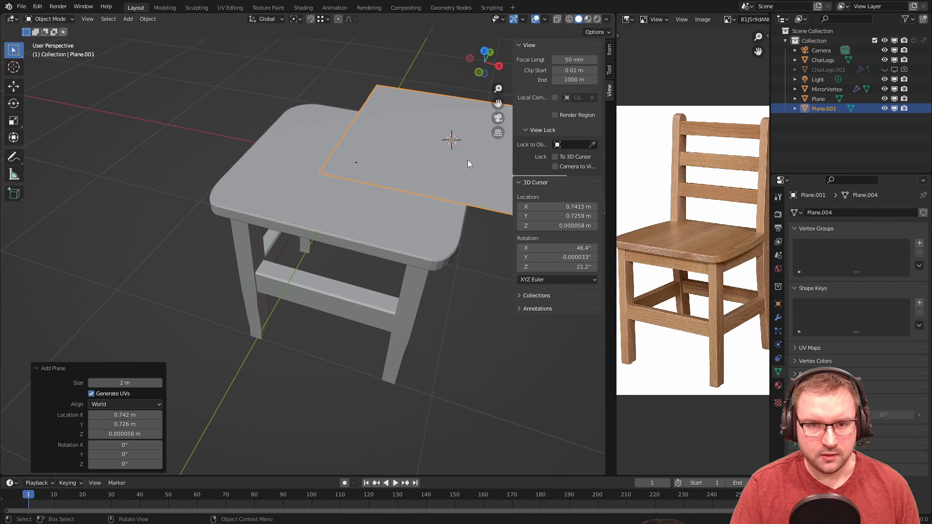
- Scale the new plane down in top view to a small square inside the seat's corner
{"action": "scroll", "coordinate": [476, 163], "scroll_direction": "up", "scroll_amount": 2}
{"action": "key", "text": "s"}
{"action": "left_click", "coordinate": [449, 156]}
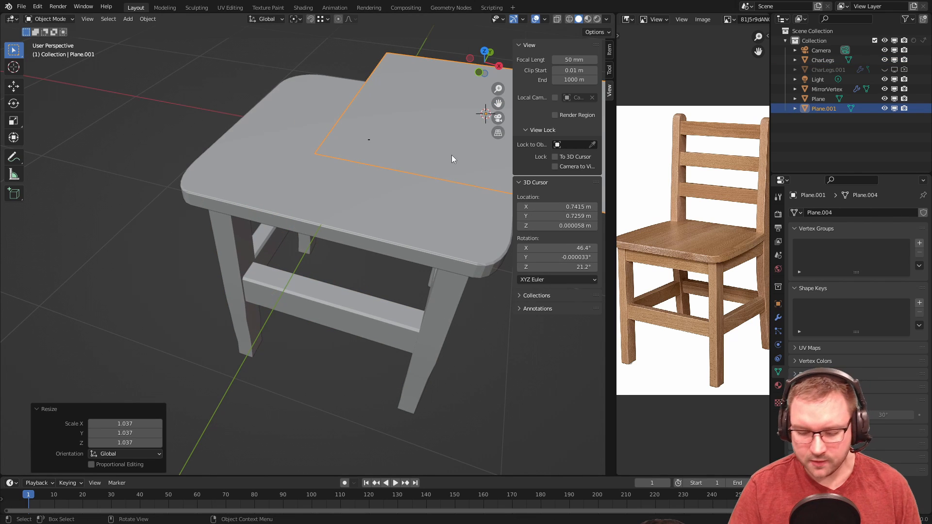
{"action": "key", "text": "KP_7"}
{"action": "key", "text": "s"}
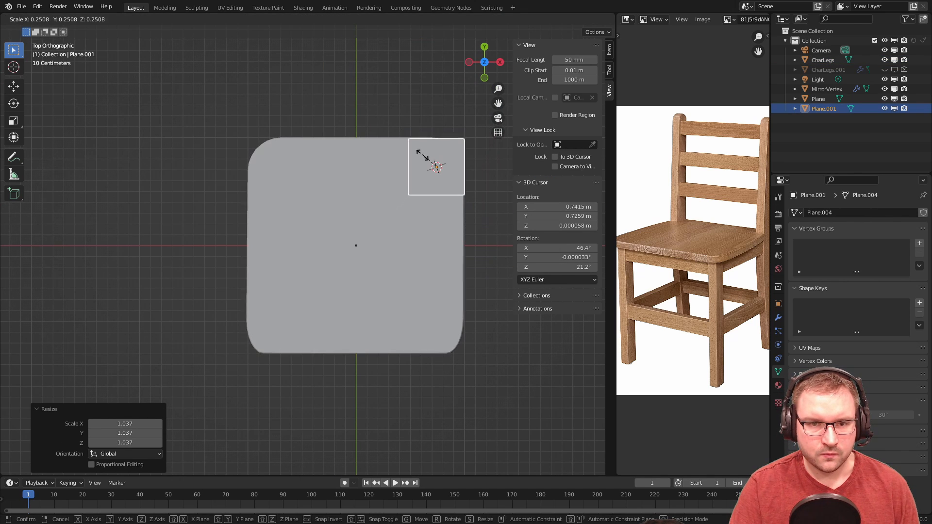
{"action": "left_click", "coordinate": [451, 159]}
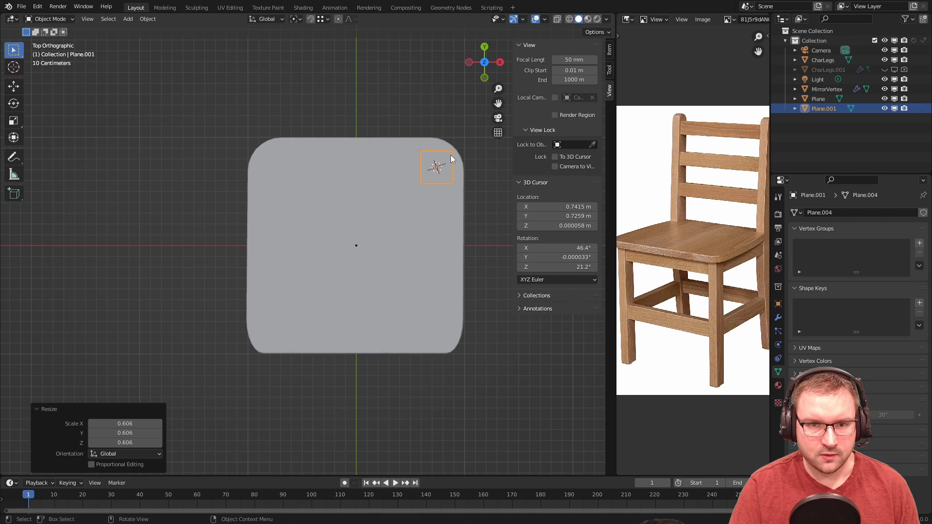
- Narrow the small plane along the X axis to about 0.594 of its width
{"action": "key", "text": "s"}
{"action": "key", "text": "x"}
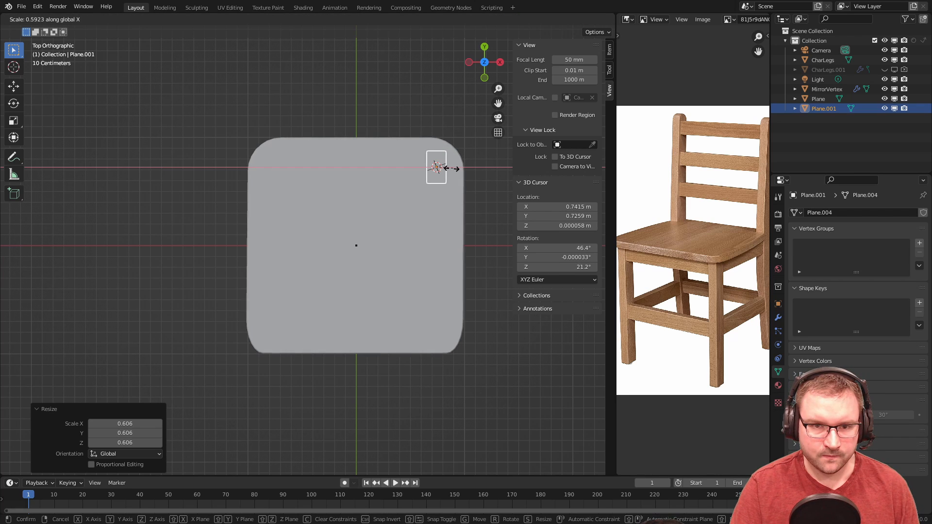
{"action": "left_click", "coordinate": [453, 168]}
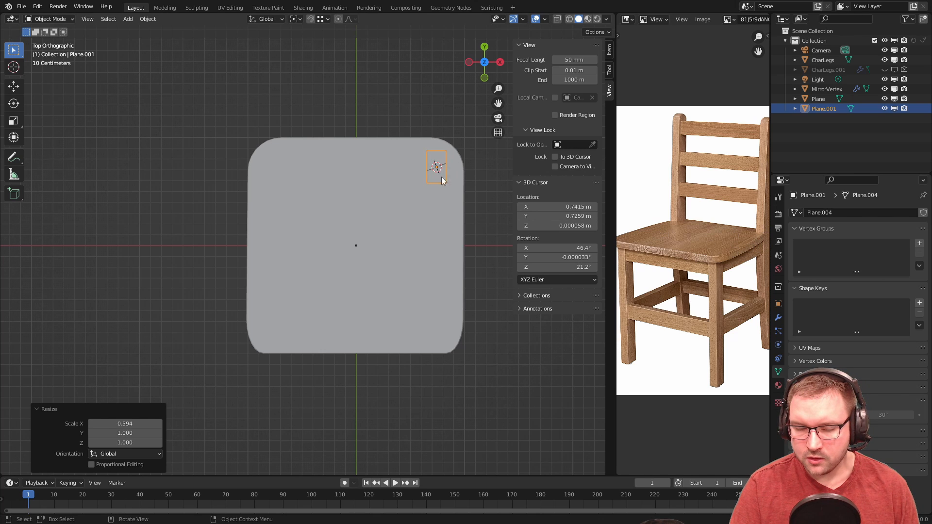
- Delete the small plane and open the chair legs mesh for editing in the camera view
{"action": "middle_click_drag", "start_coordinate": [471, 209], "coordinate": [438, 178]}
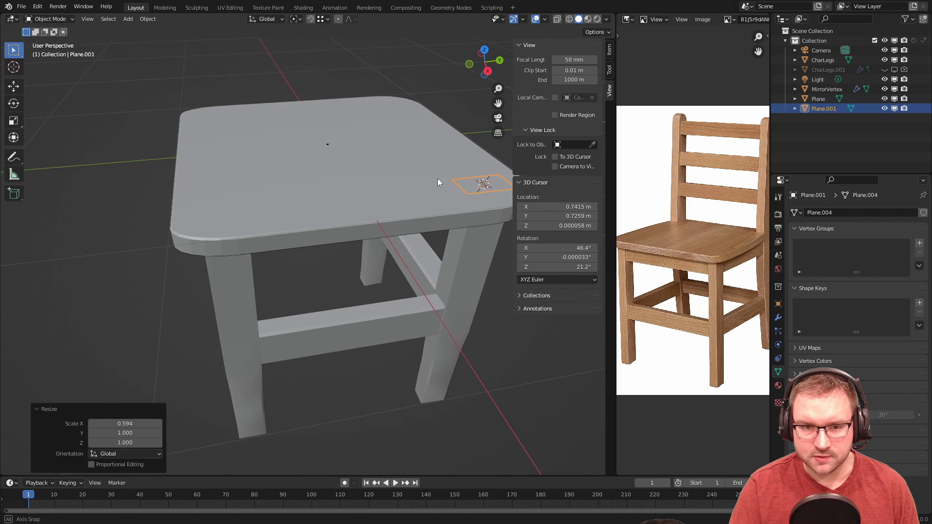
{"action": "key", "text": "Delete"}
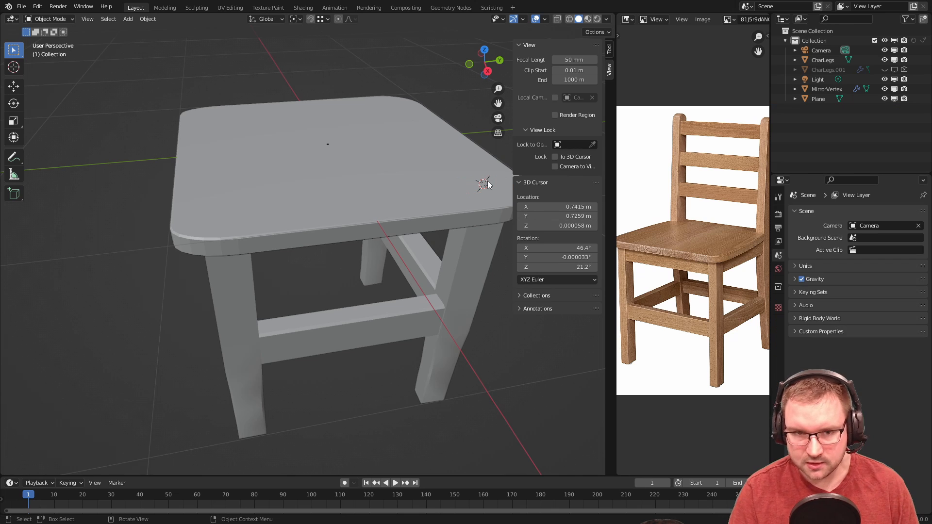
{"action": "left_click", "coordinate": [477, 237]}
{"action": "key", "text": "Tab"}
{"action": "middle_click_drag", "start_coordinate": [438, 196], "coordinate": [406, 209]}
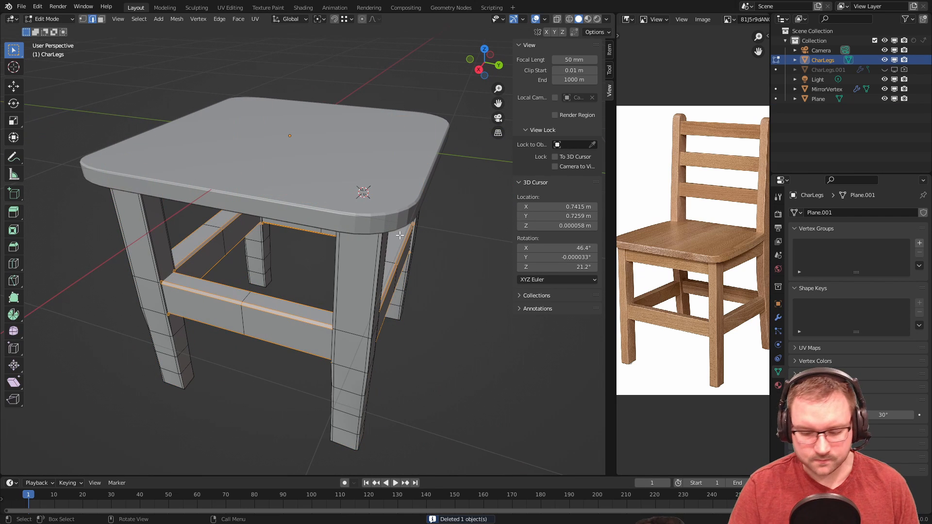
{"action": "key", "text": "KP_0"}
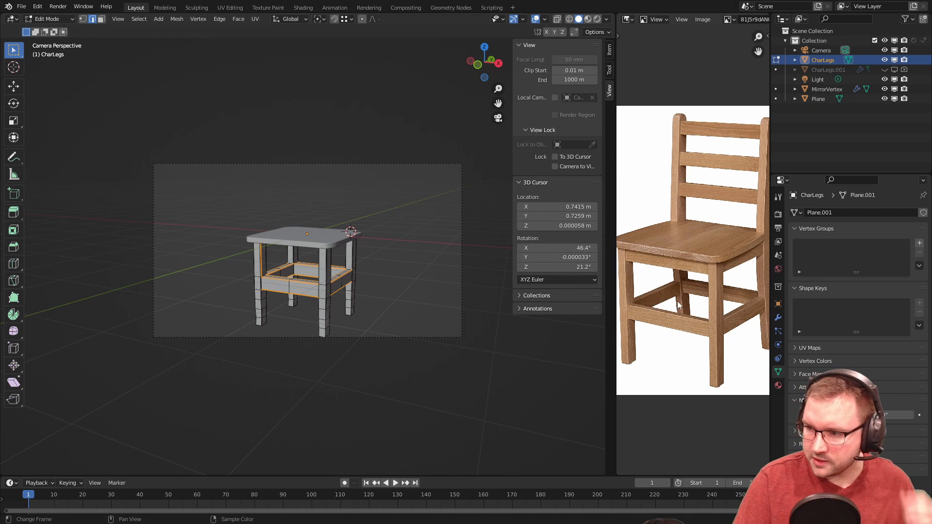
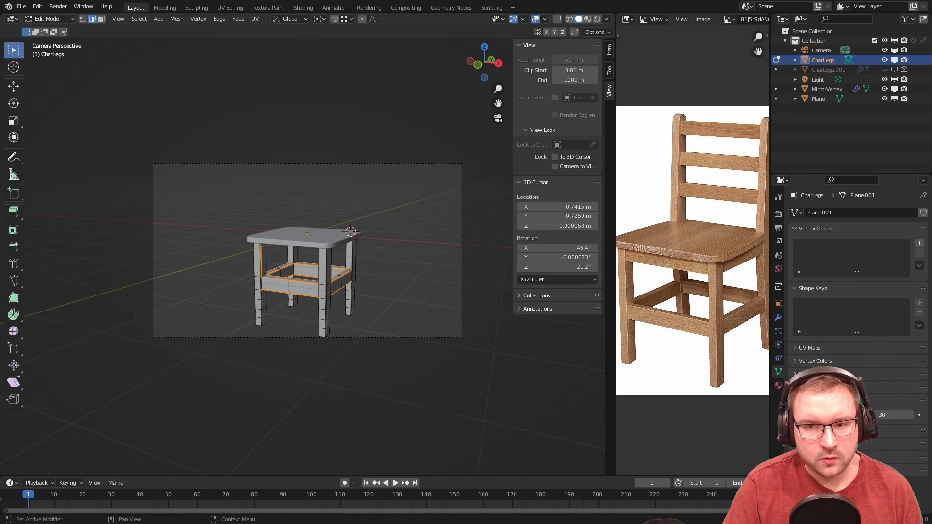
{"action": "scroll", "coordinate": [387, 282], "scroll_direction": "up", "scroll_amount": 4}
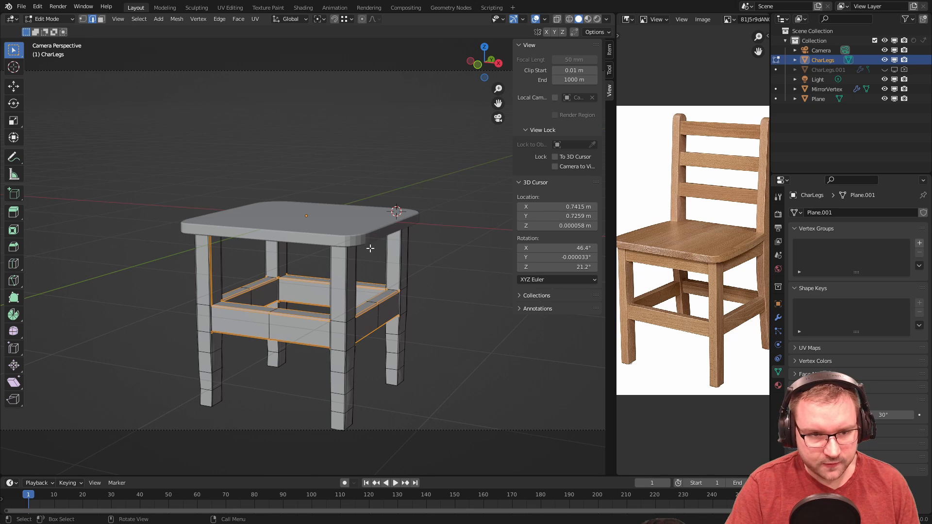
- Return to Object Mode and hide the seat to expose the tops of the legs
{"action": "key", "text": "Tab"}
{"action": "middle_click_drag", "start_coordinate": [392, 235], "coordinate": [367, 290]}
{"action": "scroll", "coordinate": [403, 298], "scroll_direction": "up", "scroll_amount": 5}
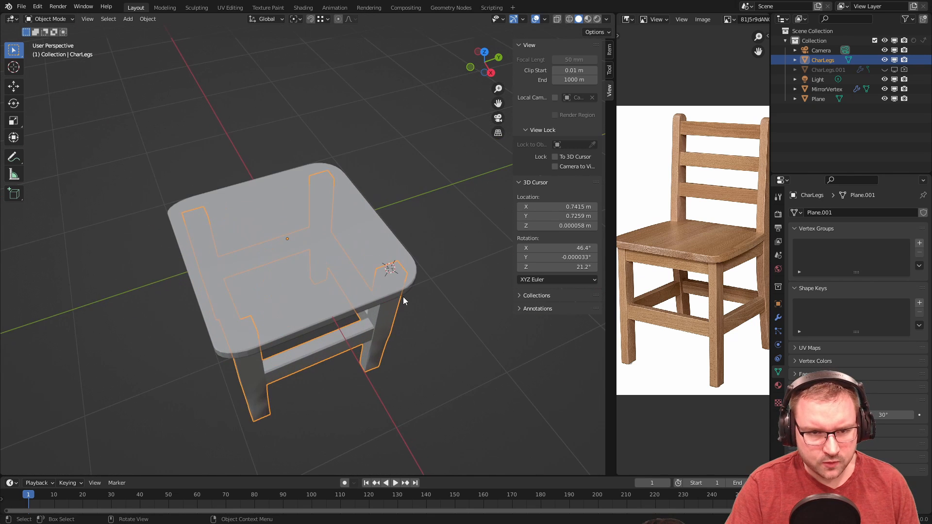
{"action": "scroll", "coordinate": [403, 297], "scroll_direction": "up", "scroll_amount": 1}
{"action": "middle_click_drag", "start_coordinate": [439, 299], "coordinate": [436, 298]}
{"action": "key", "text": "Tab"}
{"action": "key", "text": "Tab"}
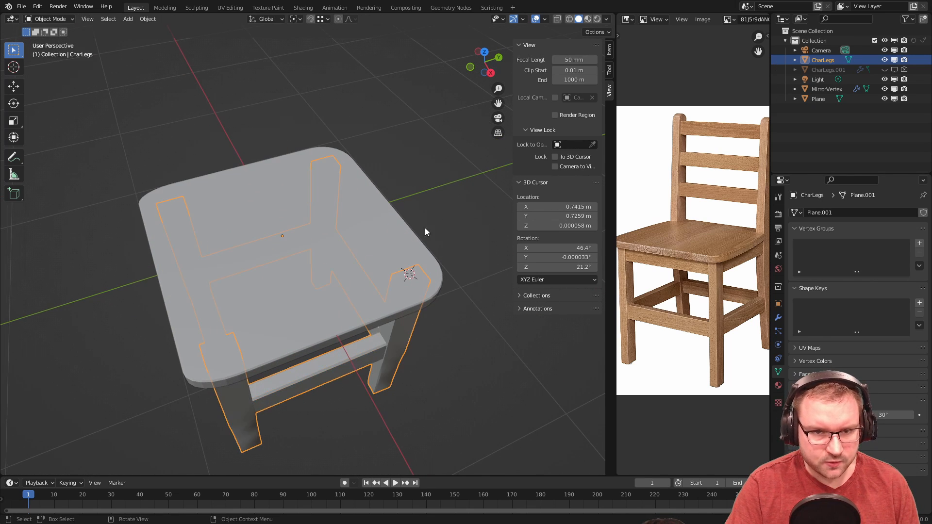
{"action": "left_click", "coordinate": [396, 253]}
{"action": "key", "text": "h"}
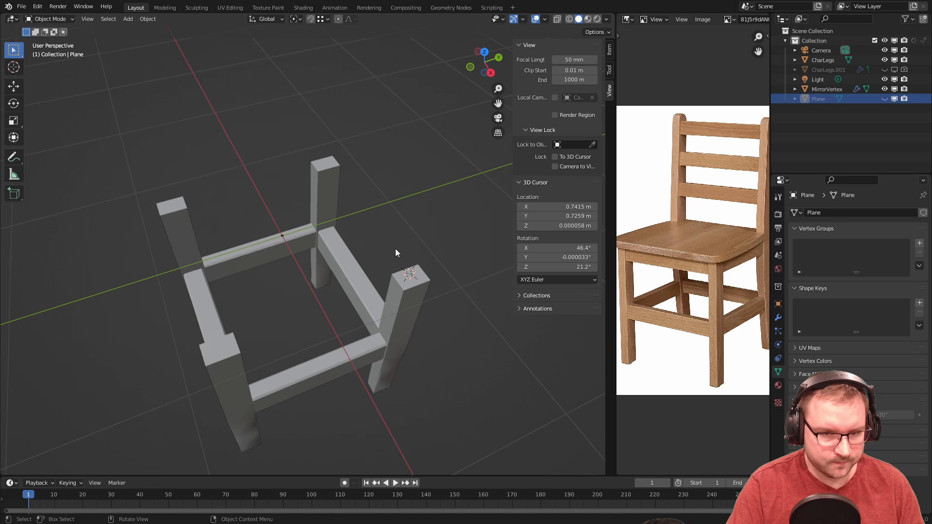
- Open the legs mesh for editing and, in face select mode from top view, select the top faces of one rear leg
{"action": "left_click", "coordinate": [414, 278]}
{"action": "key", "text": "Tab"}
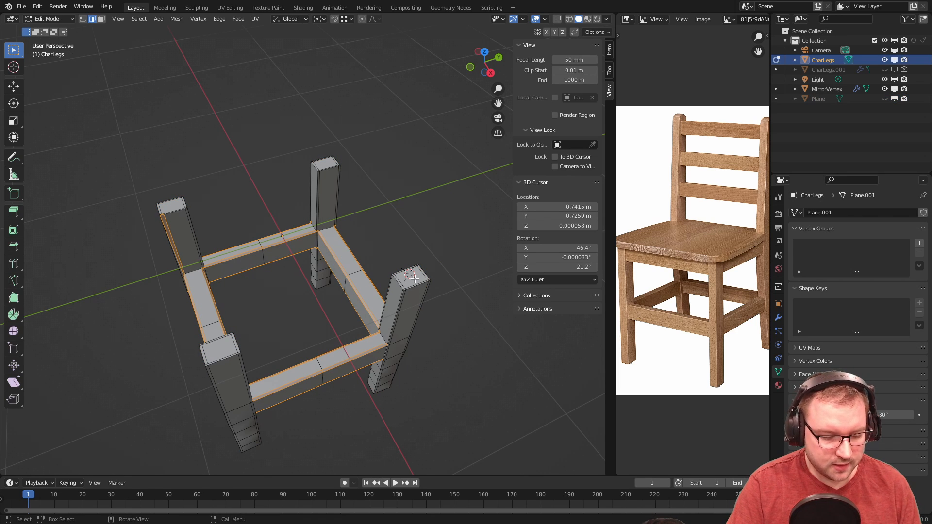
{"action": "scroll", "coordinate": [413, 278], "scroll_direction": "up", "scroll_amount": 2}
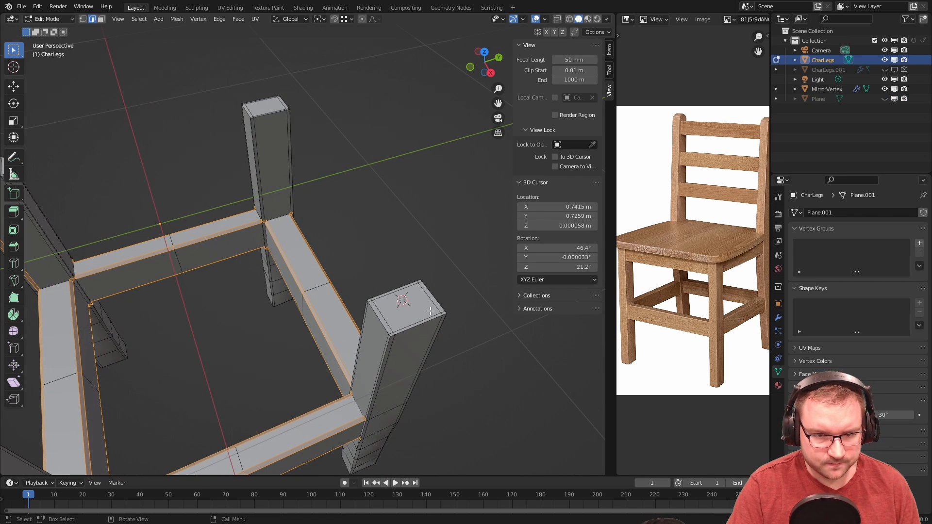
{"action": "key", "text": "KP_7"}
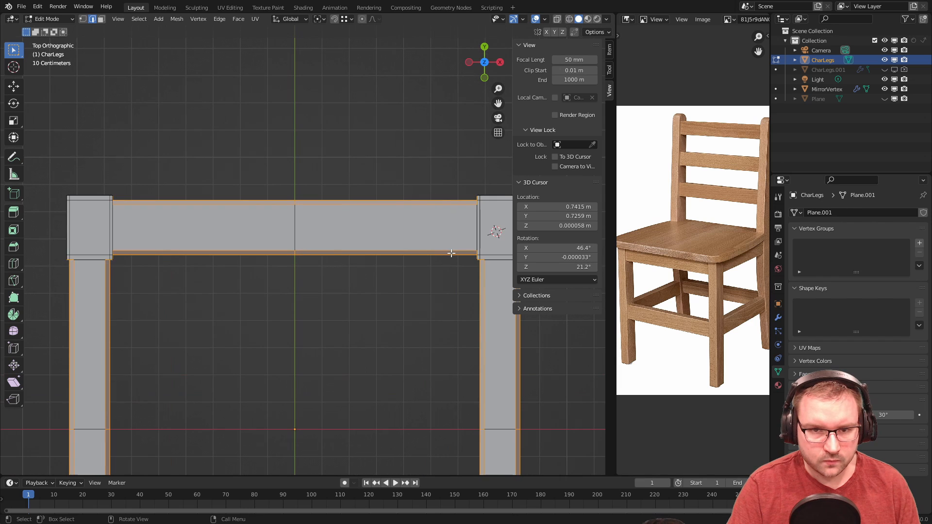
{"action": "middle_click_drag", "start_coordinate": [453, 270], "coordinate": [413, 242]}
{"action": "key", "text": "KP_0"}
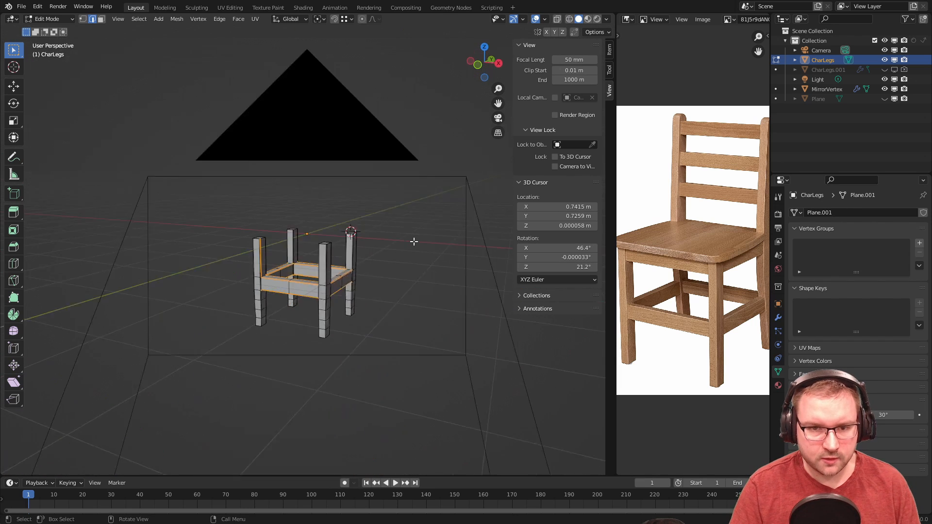
{"action": "left_click", "coordinate": [417, 226]}
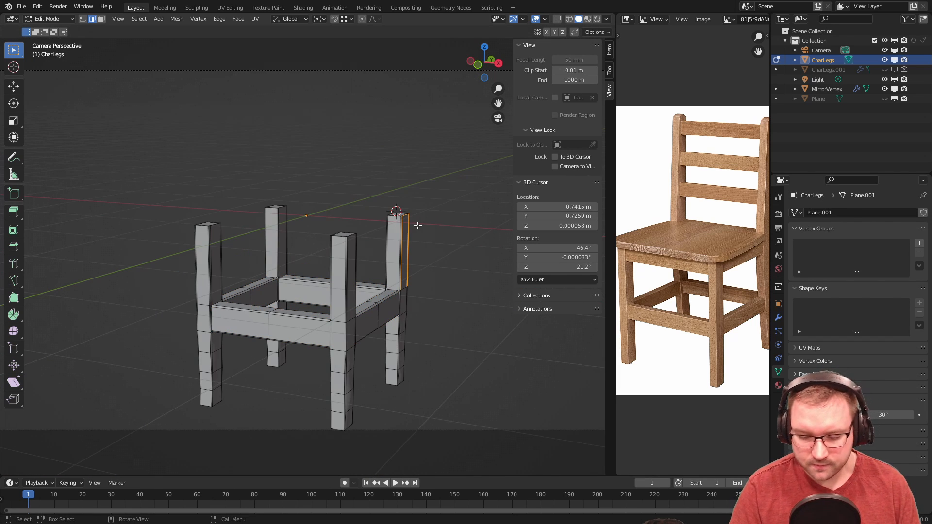
{"action": "key", "text": "KP_7"}
{"action": "key", "text": "3"}
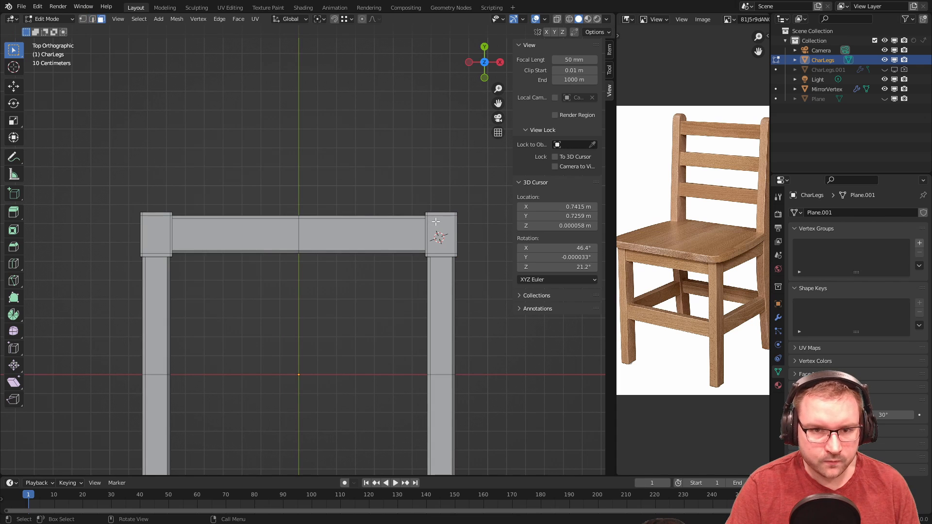
{"action": "scroll", "coordinate": [433, 222], "scroll_direction": "up", "scroll_amount": 1}
{"action": "mouse_move", "coordinate": [431, 217]}
{"action": "middle_mouse_down", "text": "shift"}
{"action": "mouse_move", "coordinate": [435, 206]}
{"action": "mouse_move", "coordinate": [425, 206]}
{"action": "middle_mouse_up", "text": "shift"}
{"action": "left_click_drag", "start_coordinate": [421, 204], "coordinate": [454, 257]}
{"action": "left_click_drag", "start_coordinate": [411, 284], "coordinate": [489, 345]}
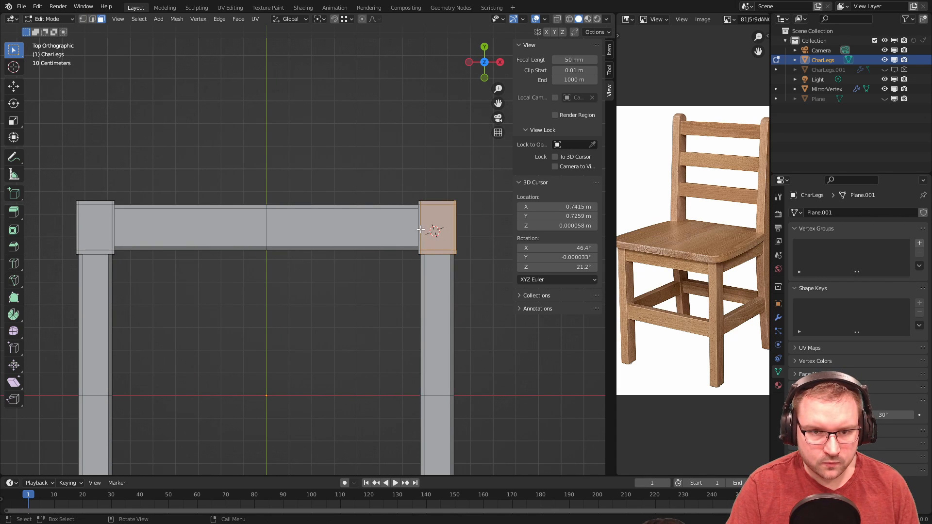
- Add the other rear leg's top faces to the selection and exclude all crossbar faces
{"action": "left_click_drag", "start_coordinate": [413, 197], "coordinate": [369, 200]}
{"action": "left_click_drag", "start_coordinate": [401, 287], "coordinate": [462, 315], "text": "ctrl"}
{"action": "left_click_drag", "start_coordinate": [63, 186], "coordinate": [120, 258], "text": "shift"}
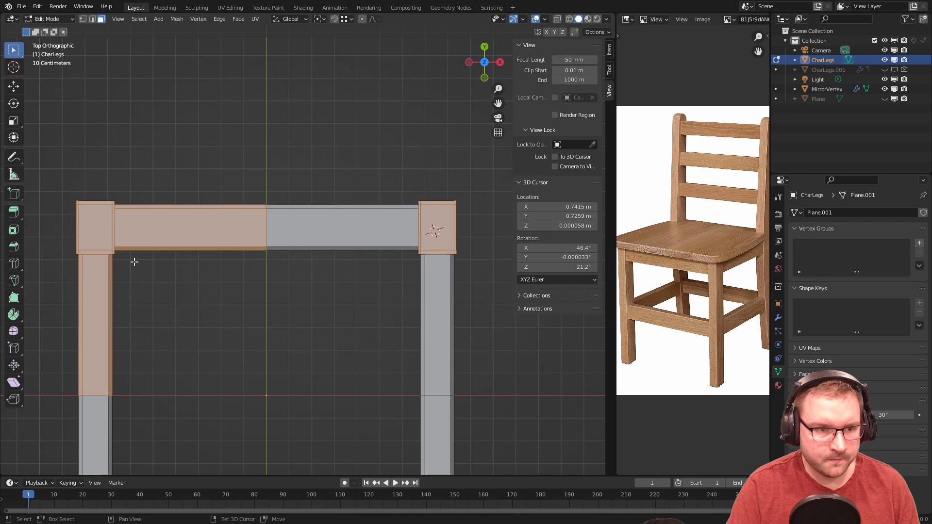
{"action": "left_click_drag", "start_coordinate": [134, 196], "coordinate": [181, 273], "text": "ctrl"}
{"action": "left_click_drag", "start_coordinate": [66, 292], "coordinate": [141, 331], "text": "ctrl"}
- Extrude the top faces of both rear legs about 1.84 m straight up along Z to form the backrest posts
{"action": "middle_click_drag", "start_coordinate": [311, 360], "coordinate": [379, 296]}
{"action": "key", "text": "e"}
{"action": "key", "text": "z"}
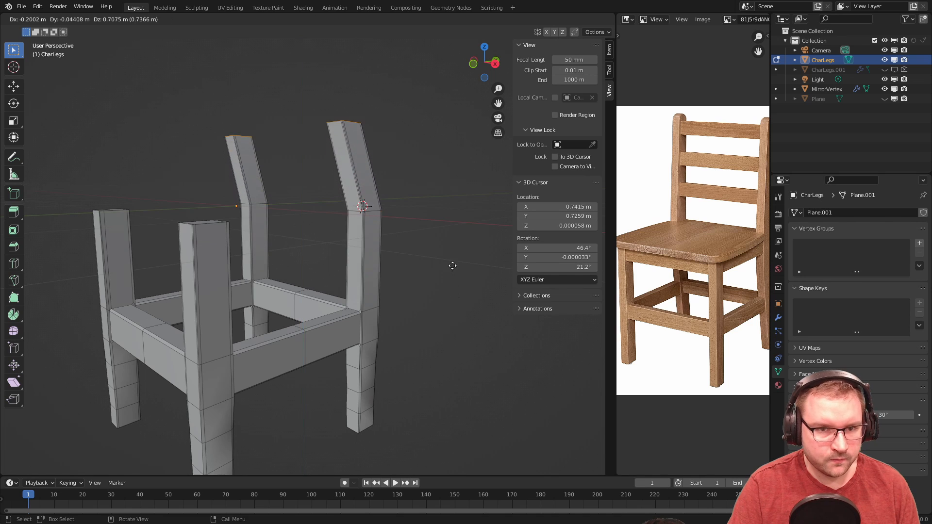
{"action": "left_click", "coordinate": [449, 133]}
{"action": "scroll", "coordinate": [453, 179], "scroll_direction": "down", "scroll_amount": 3}
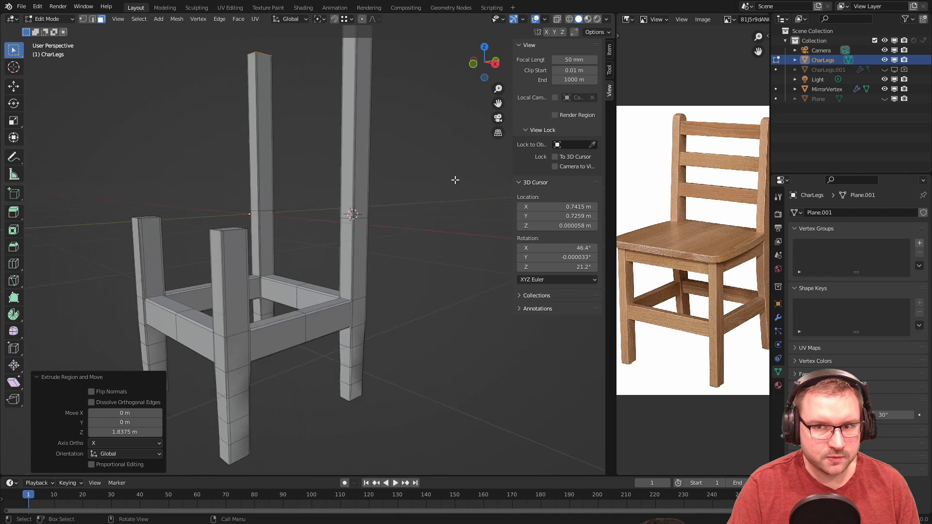
{"action": "key", "text": "KP_0"}
{"action": "scroll", "coordinate": [460, 203], "scroll_direction": "down", "scroll_amount": 1}
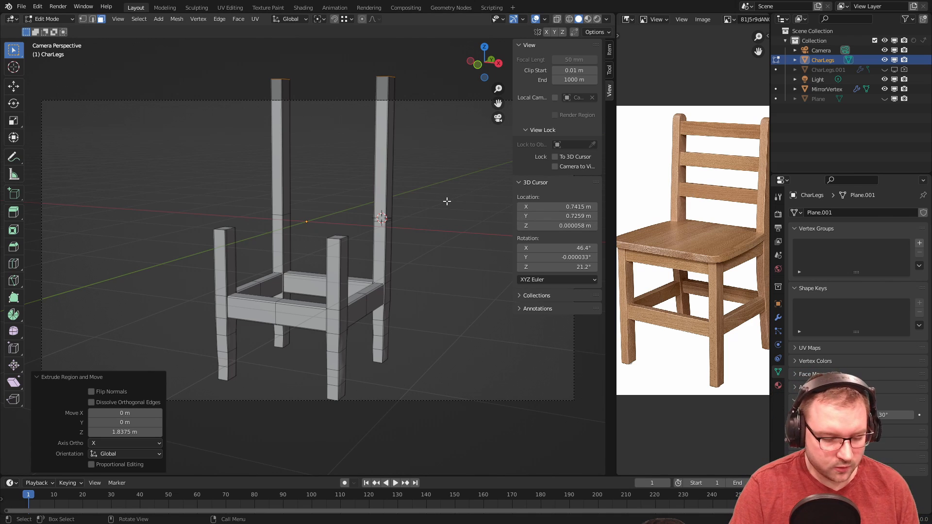
- Clear the face selection, return to Object Mode and unhide the seat
{"action": "key", "text": "alt+h"}
{"action": "left_click", "coordinate": [466, 199]}
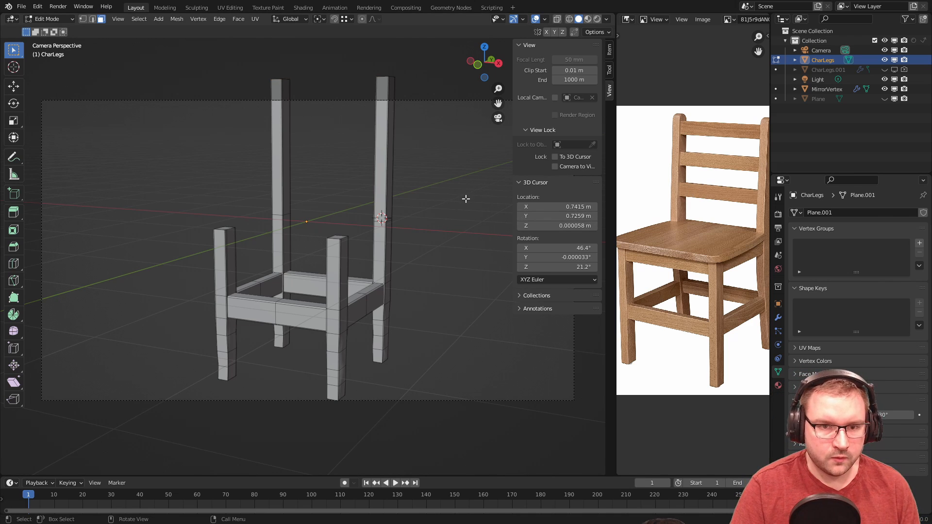
{"action": "key", "text": "Tab"}
{"action": "key", "text": "alt+h"}
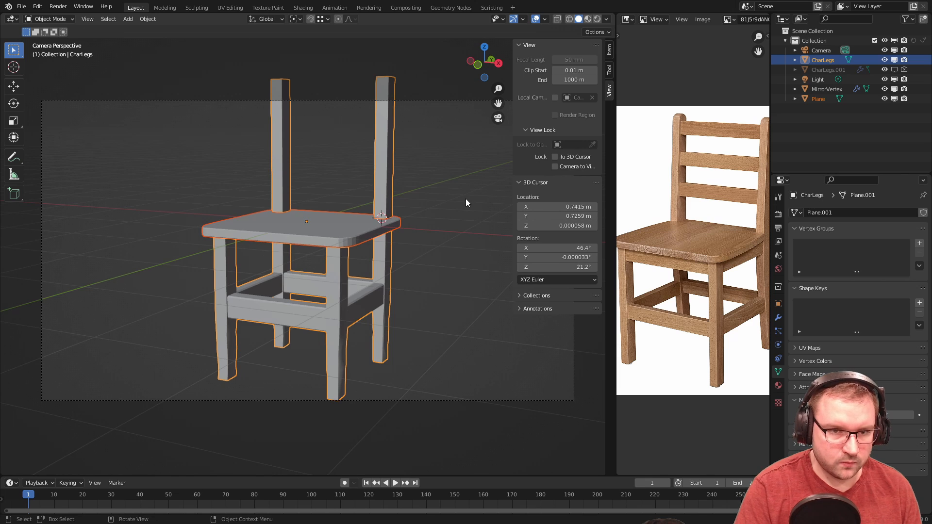
{"action": "middle_click_drag", "start_coordinate": [465, 199], "coordinate": [419, 219]}
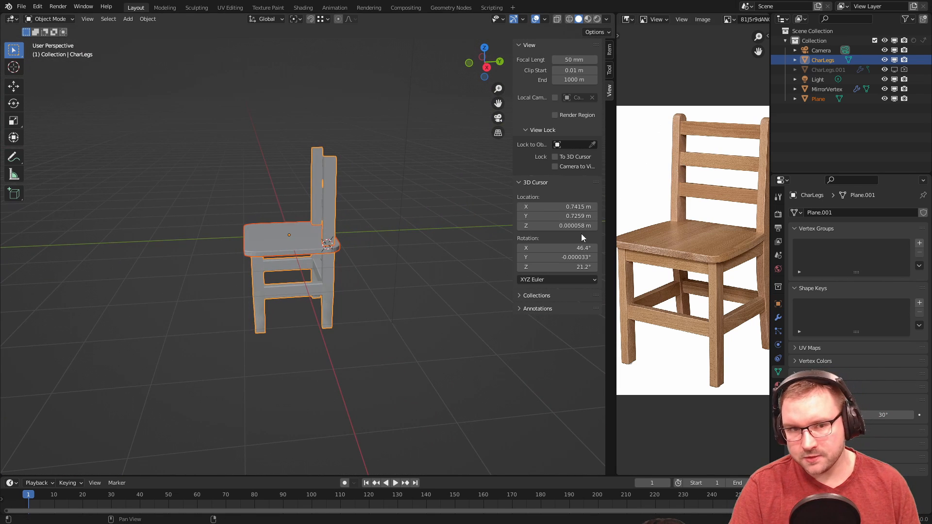
{"action": "scroll", "coordinate": [362, 203], "scroll_direction": "up", "scroll_amount": 3}
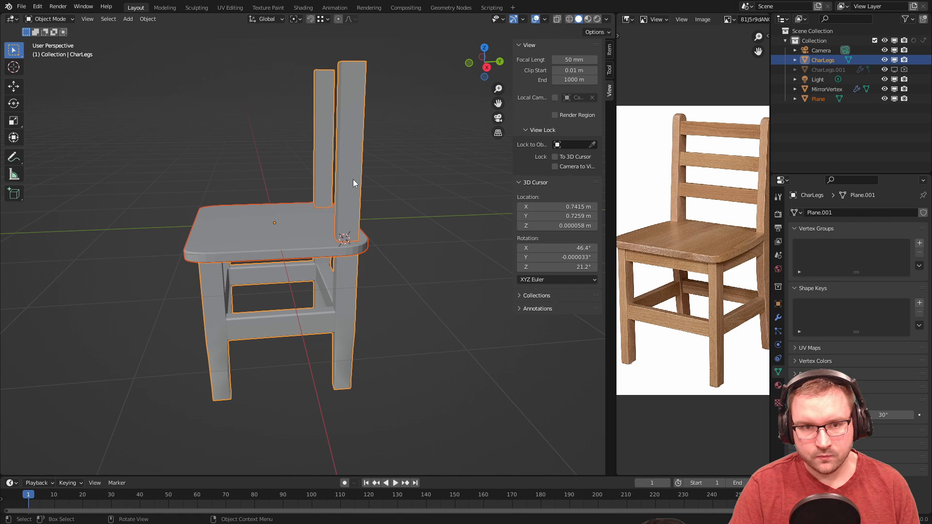
- Select the top faces of both backrest posts in the legs mesh and move them about 0.098 m along Y
{"action": "key", "text": "Tab"}
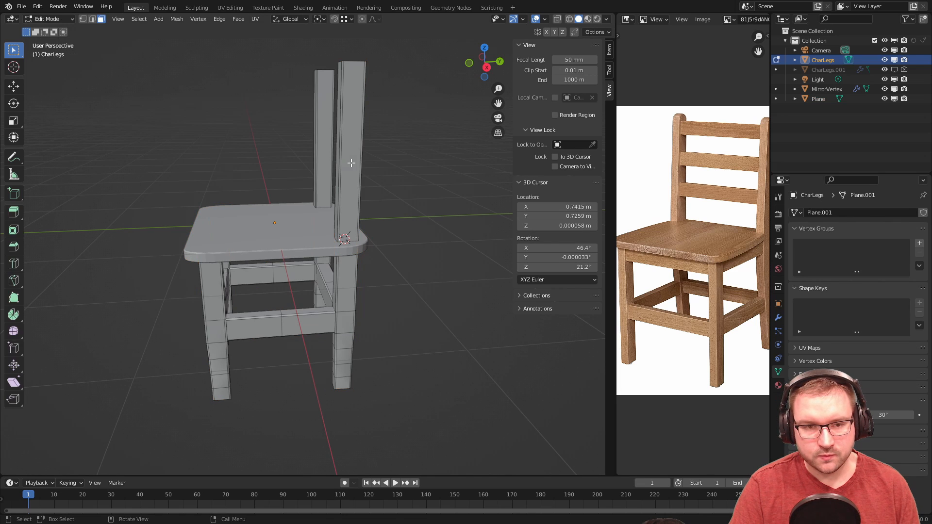
{"action": "middle_click_drag", "start_coordinate": [370, 108], "coordinate": [377, 141]}
{"action": "key", "text": "l"}
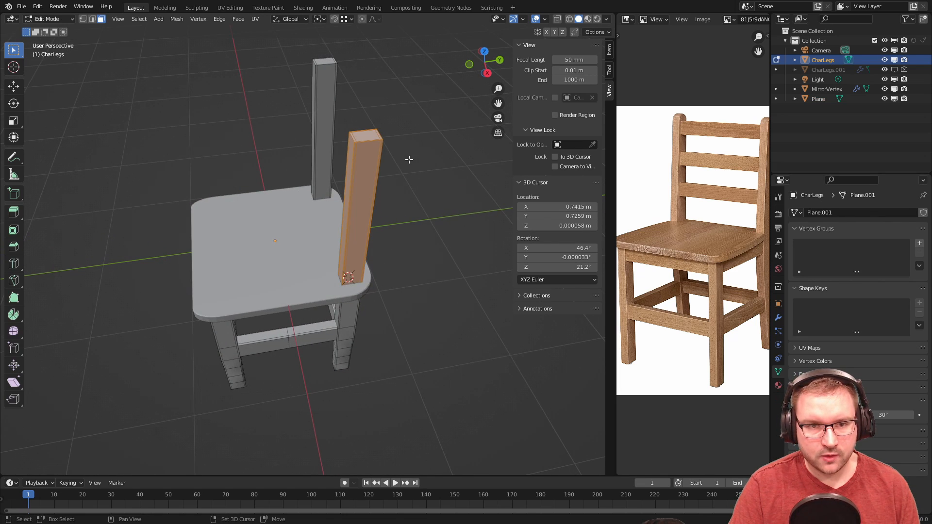
{"action": "left_click_drag", "start_coordinate": [300, 47], "coordinate": [368, 67]}
{"action": "key", "text": "KP_7"}
{"action": "left_click", "coordinate": [372, 111]}
{"action": "scroll", "coordinate": [282, 224], "scroll_direction": "up", "scroll_amount": 3}
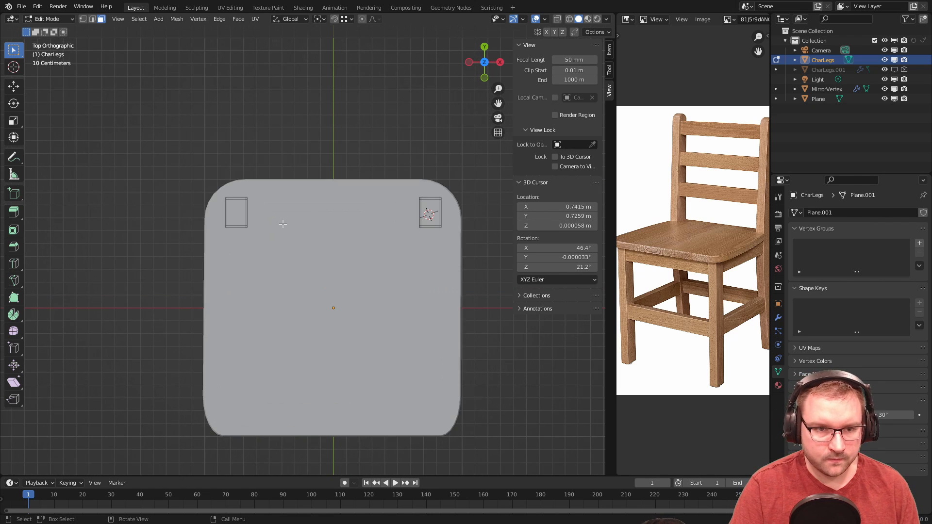
{"action": "middle_click_drag", "start_coordinate": [476, 247], "coordinate": [368, 184]}
{"action": "middle_click_drag", "start_coordinate": [313, 334], "coordinate": [308, 313]}
{"action": "key", "text": "ctrl+z"}
{"action": "middle_click_drag", "start_coordinate": [242, 309], "coordinate": [387, 254]}
{"action": "scroll", "coordinate": [395, 281], "scroll_direction": "up", "scroll_amount": 6}
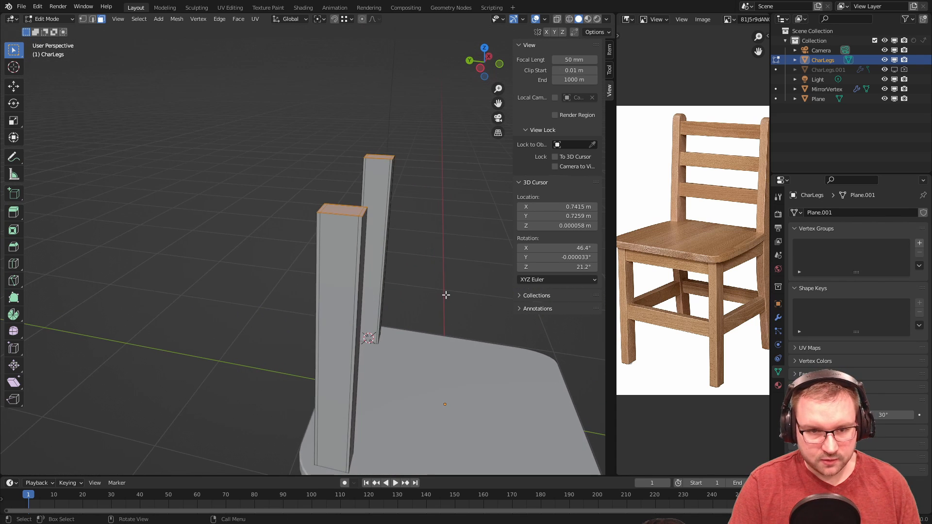
{"action": "key", "text": "g"}
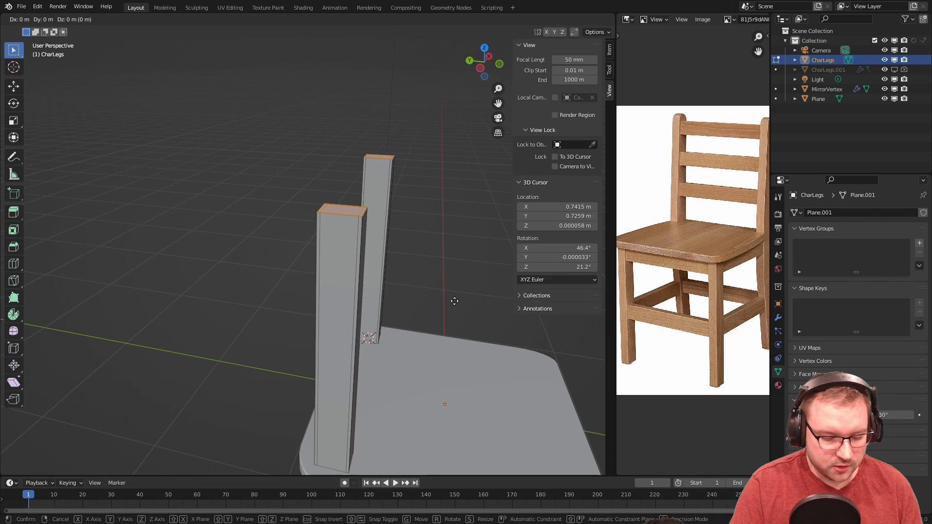
{"action": "key", "text": "y"}
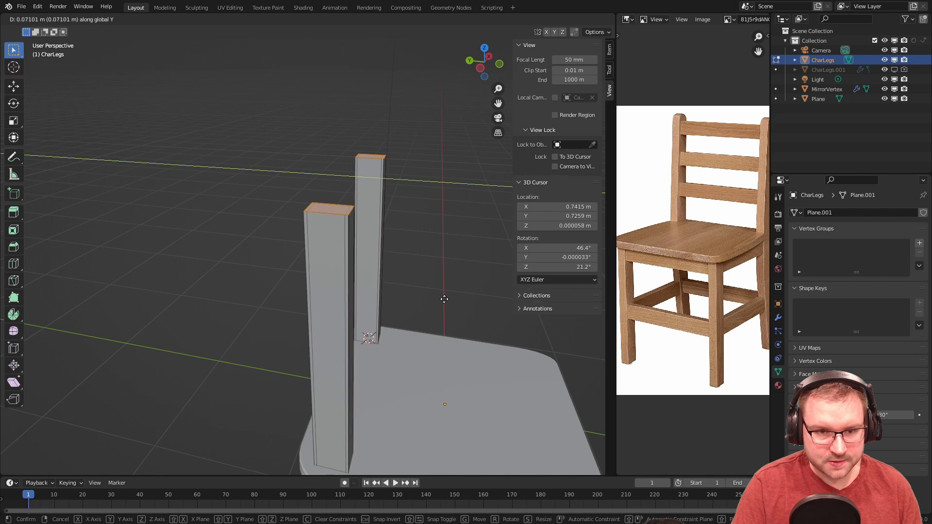
{"action": "left_click", "coordinate": [464, 266]}
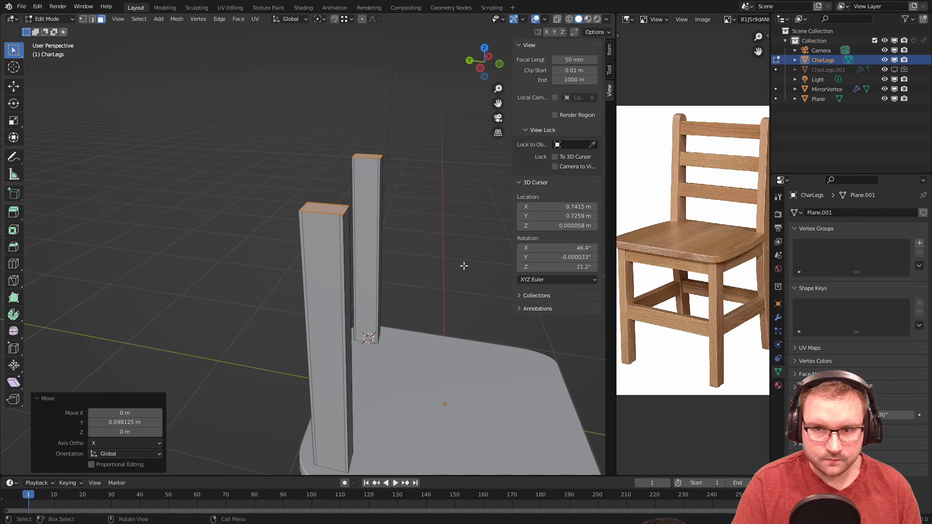
{"action": "middle_click_drag", "start_coordinate": [475, 259], "coordinate": [419, 237]}
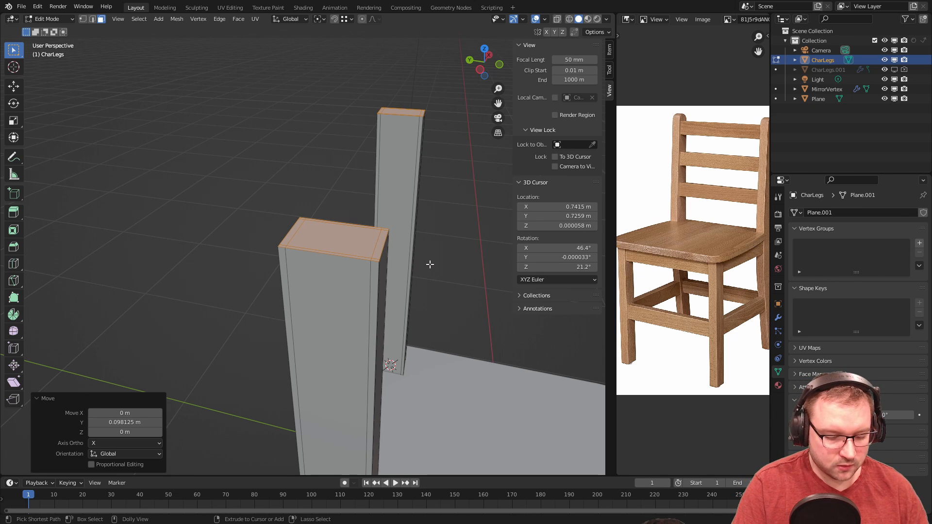
{"action": "key", "text": "ctrl+b"}
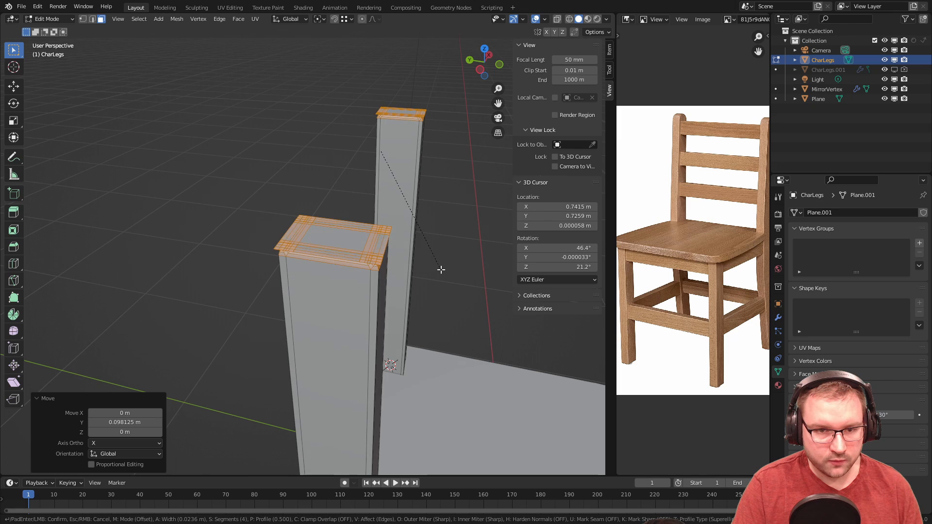
{"action": "right_click", "coordinate": [438, 266]}
{"action": "scroll", "coordinate": [395, 261], "scroll_direction": "up", "scroll_amount": 3}
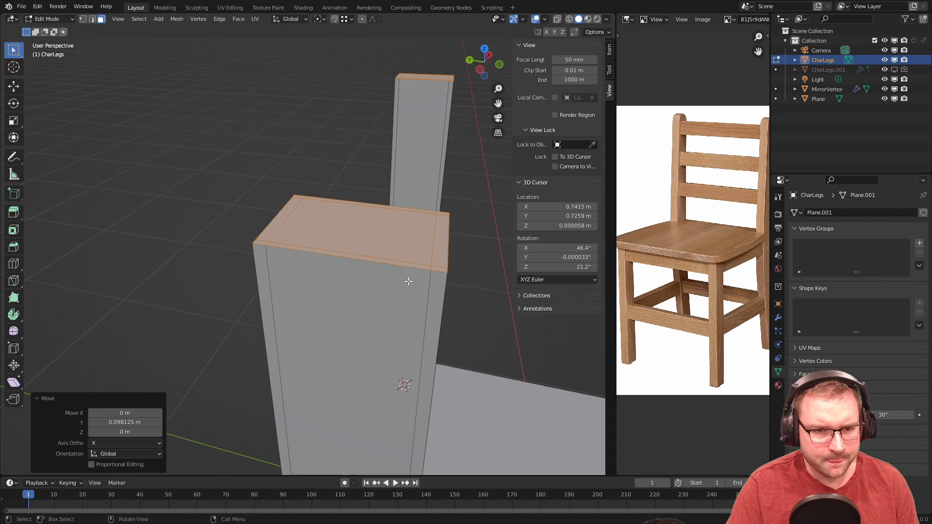
- Clear the selection and pick only the inner top face of the backrest post on the negative X side
{"action": "key", "text": "1"}
{"action": "key", "text": "a"}
{"action": "scroll", "coordinate": [327, 250], "scroll_direction": "up", "scroll_amount": 1}
{"action": "scroll", "coordinate": [332, 259], "scroll_direction": "down", "scroll_amount": 1}
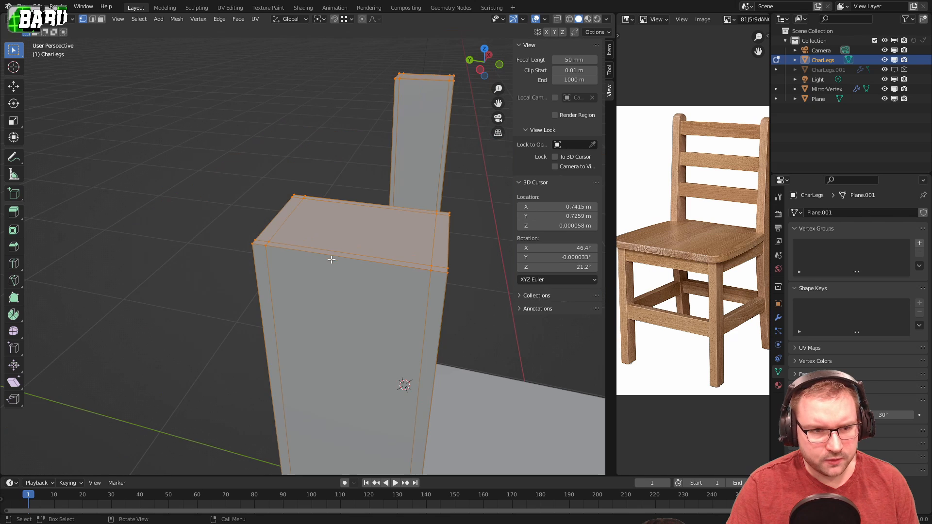
{"action": "key", "text": "alt+a"}
{"action": "left_click", "coordinate": [357, 231]}
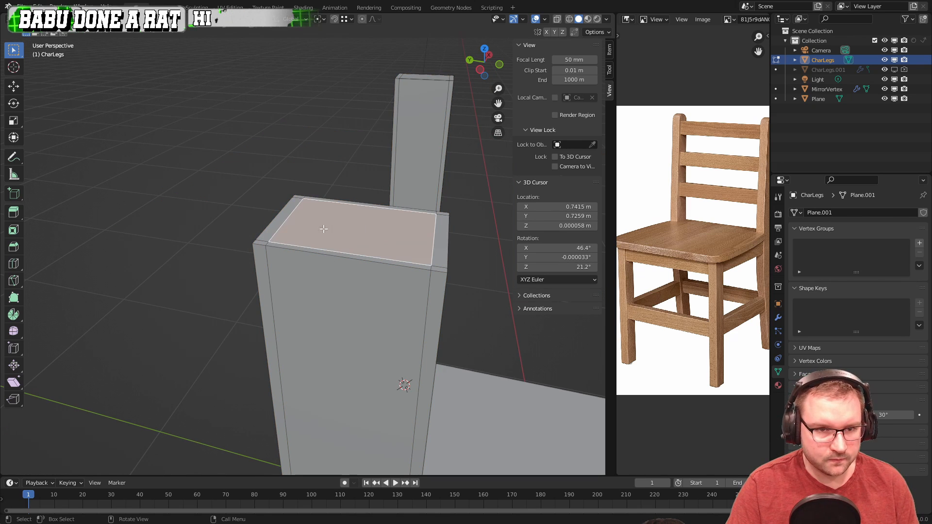
- Try to box-select the top faces of both backrest posts from the top view
{"action": "key", "text": "KP_7"}
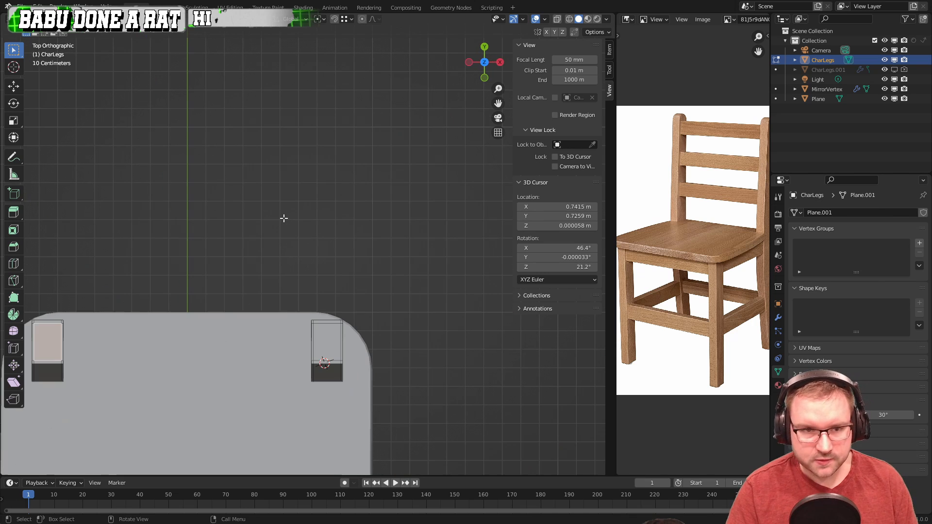
{"action": "middle_click_drag", "start_coordinate": [302, 214], "coordinate": [315, 232], "text": "shift"}
{"action": "middle_click_drag", "start_coordinate": [154, 275], "coordinate": [279, 276]}
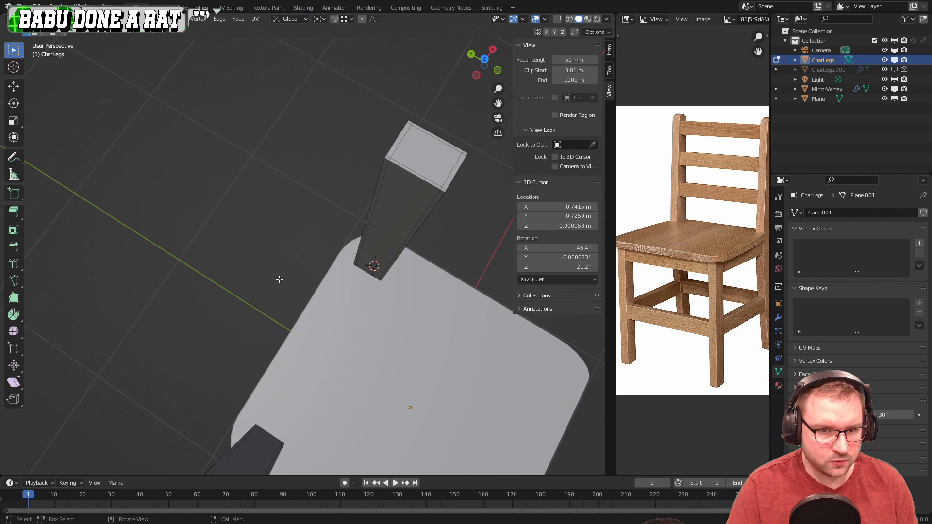
{"action": "key", "text": "KP_7"}
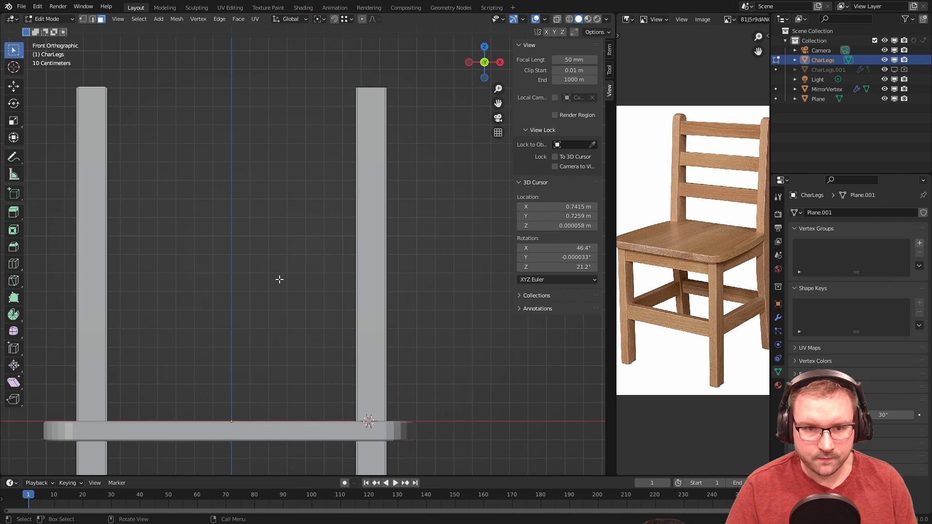
{"action": "left_click_drag", "start_coordinate": [338, 262], "coordinate": [411, 342]}
{"action": "left_click_drag", "start_coordinate": [55, 264], "coordinate": [178, 365], "text": "shift"}
- Return to Object Mode and hide the seat
{"action": "key", "text": "Tab"}
{"action": "left_click", "coordinate": [272, 374]}
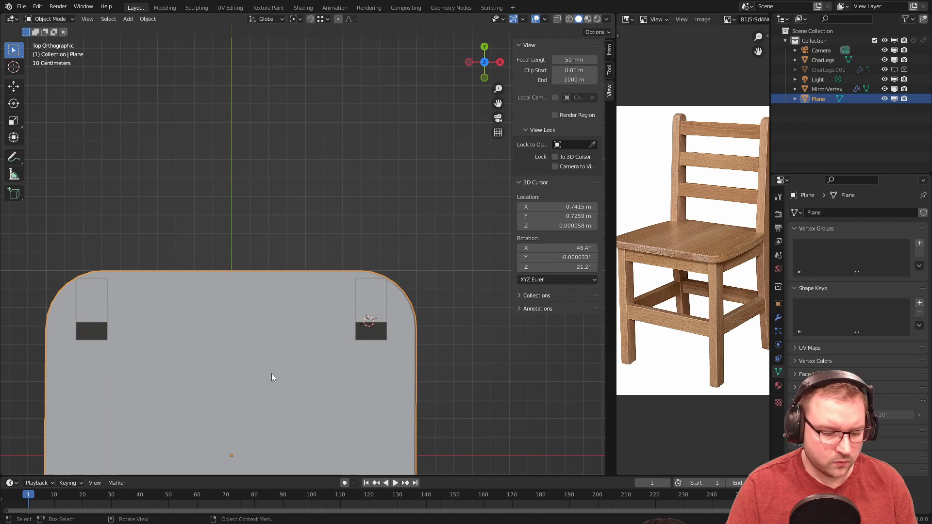
{"action": "key", "text": "h"}
{"action": "scroll", "coordinate": [284, 378], "scroll_direction": "up", "scroll_amount": 2}
{"action": "middle_click_drag", "start_coordinate": [295, 381], "coordinate": [349, 329]}
- Edit the legs mesh with a cleared selection and select all top faces of the backrest post on the positive X side
{"action": "left_click", "coordinate": [362, 240]}
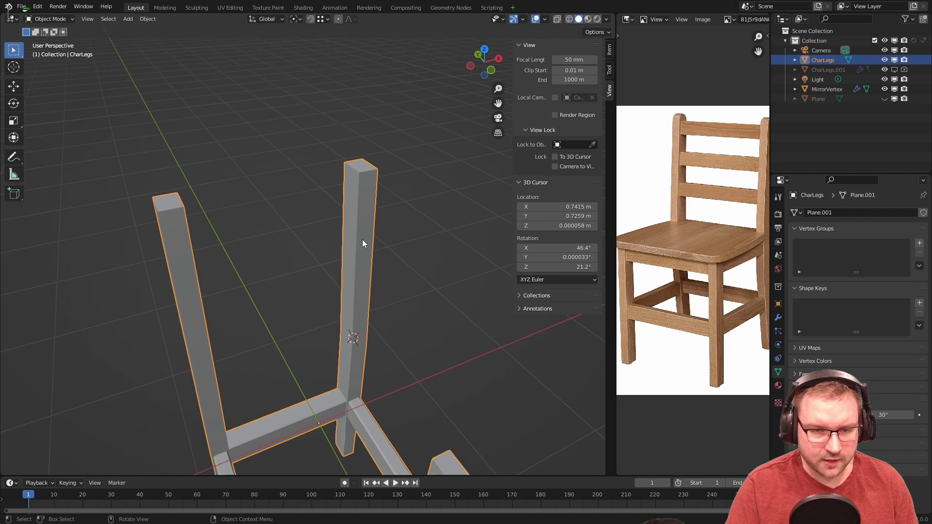
{"action": "key", "text": "Tab"}
{"action": "key", "text": "KP_7"}
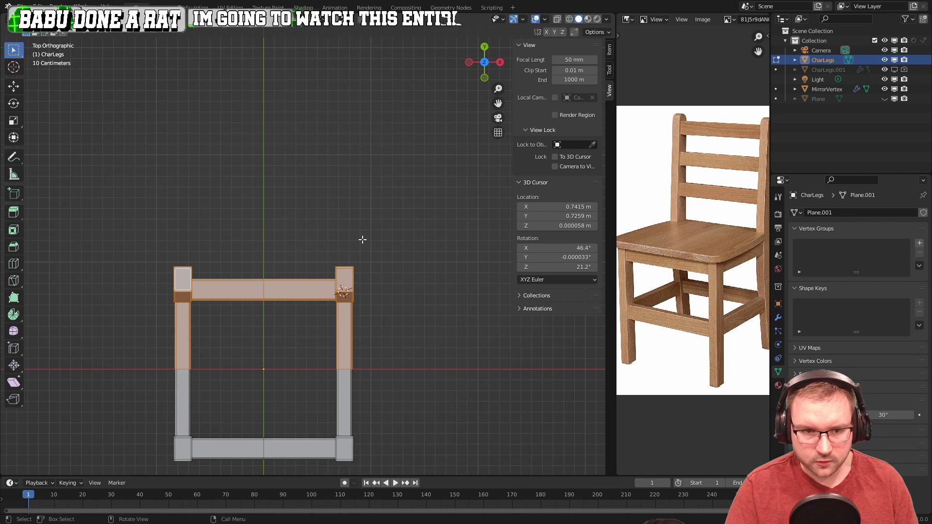
{"action": "key", "text": "alt+a"}
{"action": "scroll", "coordinate": [431, 276], "scroll_direction": "up", "scroll_amount": 5}
{"action": "scroll", "coordinate": [431, 277], "scroll_direction": "up", "scroll_amount": 3}
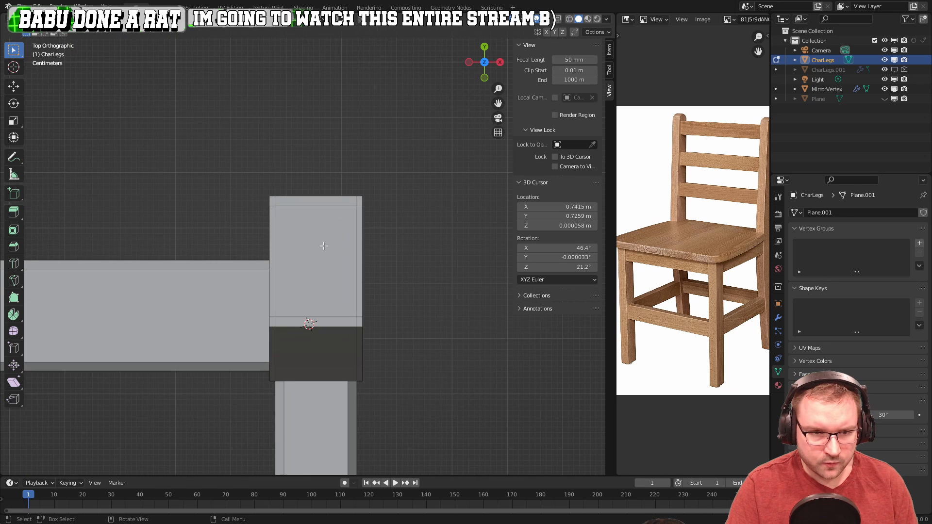
{"action": "left_click", "coordinate": [358, 206], "text": "ctrl"}
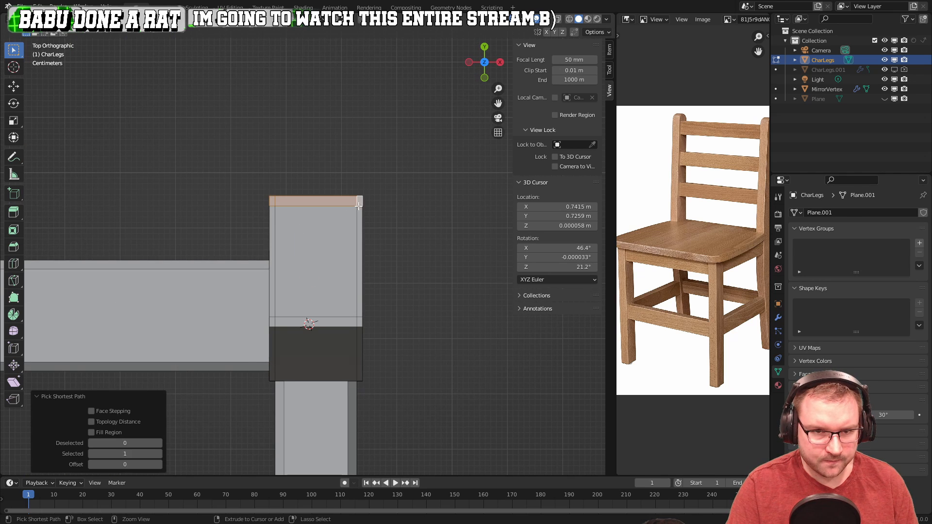
{"action": "left_click", "coordinate": [272, 323], "text": "ctrl"}
{"action": "left_click", "coordinate": [272, 311], "text": "ctrl"}
{"action": "left_click", "coordinate": [309, 288], "text": "ctrl"}
{"action": "scroll", "coordinate": [274, 284], "scroll_direction": "down", "scroll_amount": 2}
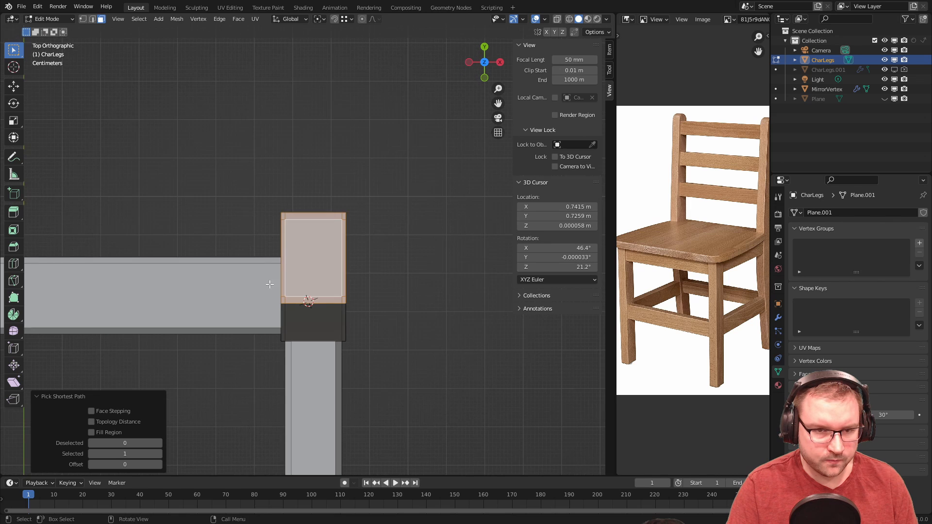
- Add all top faces of the backrest post on the negative X side to the selection
{"action": "middle_click_drag", "start_coordinate": [255, 280], "coordinate": [583, 265], "text": "shift"}
{"action": "middle_click_drag", "start_coordinate": [142, 212], "coordinate": [268, 215], "text": "shift"}
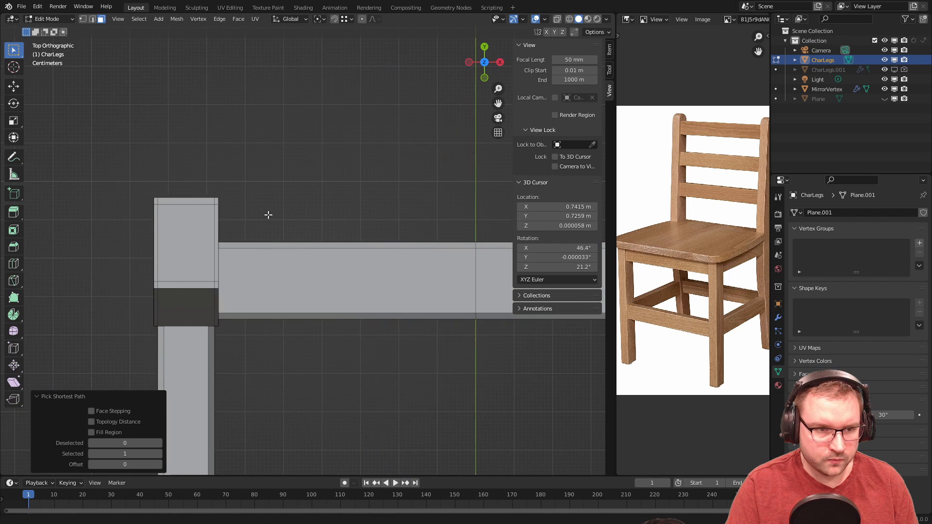
{"action": "left_click", "coordinate": [157, 202], "text": "ctrl"}
{"action": "left_click", "coordinate": [213, 206], "text": "ctrl"}
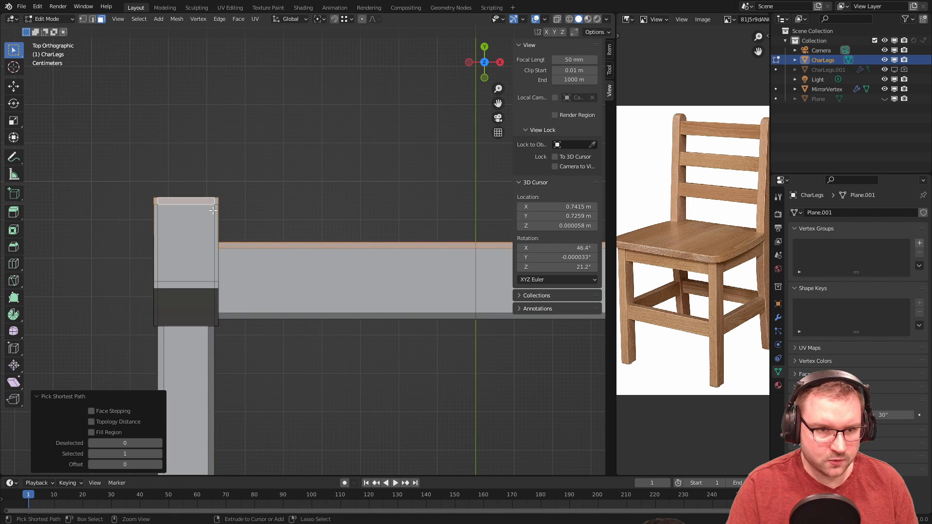
{"action": "left_click", "coordinate": [216, 220], "text": "ctrl"}
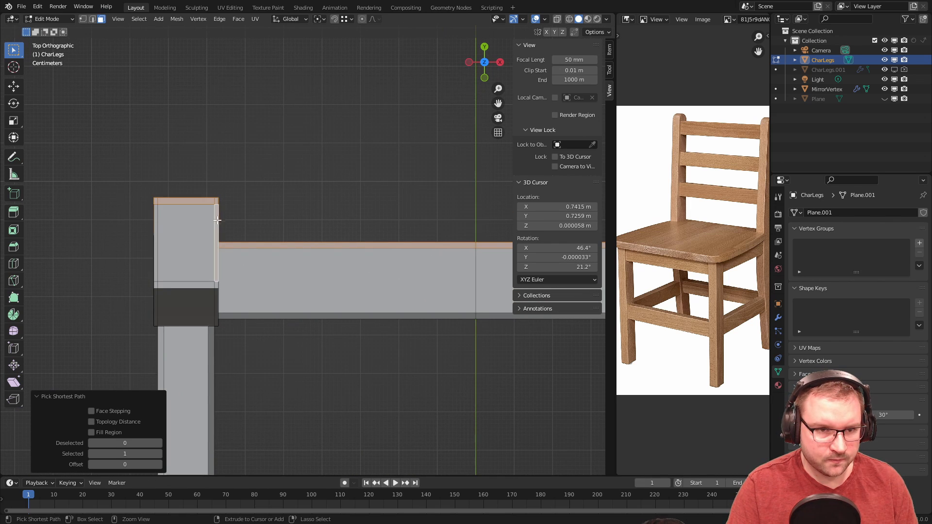
{"action": "left_click", "coordinate": [206, 285], "text": "ctrl"}
{"action": "left_click", "coordinate": [156, 268], "text": "ctrl"}
{"action": "left_click", "coordinate": [181, 254], "text": "ctrl"}
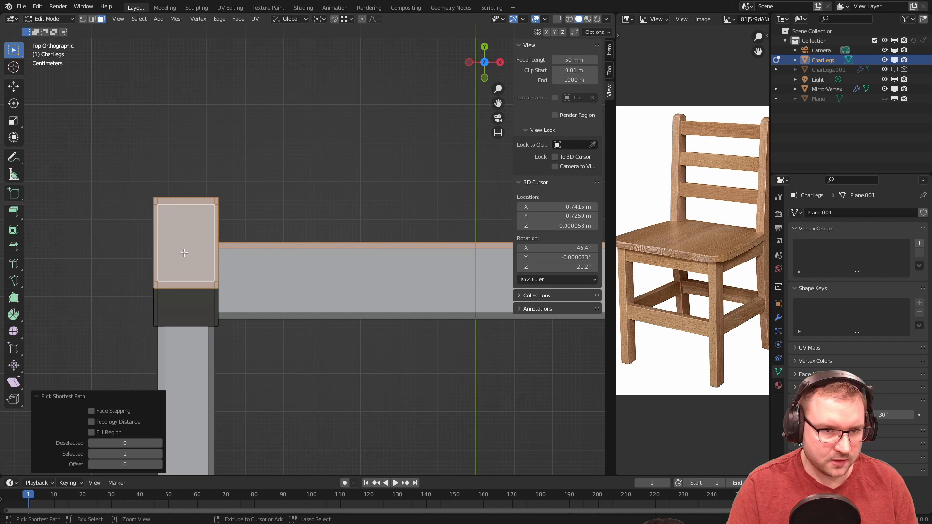
- Remove the stray post side faces and crossbar faces from the selection, keeping only the top faces of both posts
{"action": "middle_click_drag", "start_coordinate": [272, 254], "coordinate": [300, 278]}
{"action": "scroll", "coordinate": [300, 278], "scroll_direction": "down", "scroll_amount": 2}
{"action": "middle_click_drag", "start_coordinate": [379, 305], "coordinate": [266, 268]}
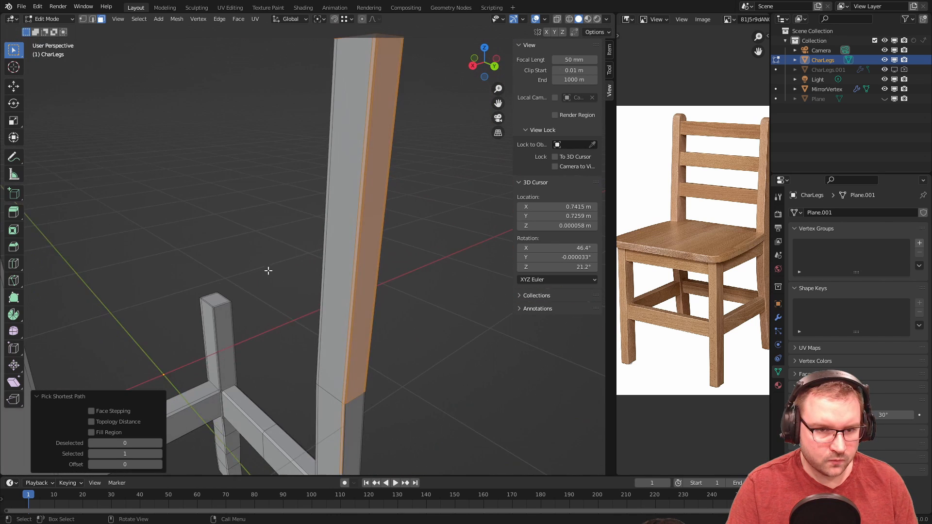
{"action": "scroll", "coordinate": [266, 268], "scroll_direction": "down", "scroll_amount": 3}
{"action": "key", "text": "ctrl+z"}
{"action": "middle_click_drag", "start_coordinate": [412, 443], "coordinate": [245, 330]}
{"action": "left_click_drag", "start_coordinate": [139, 238], "coordinate": [332, 366], "text": "ctrl"}
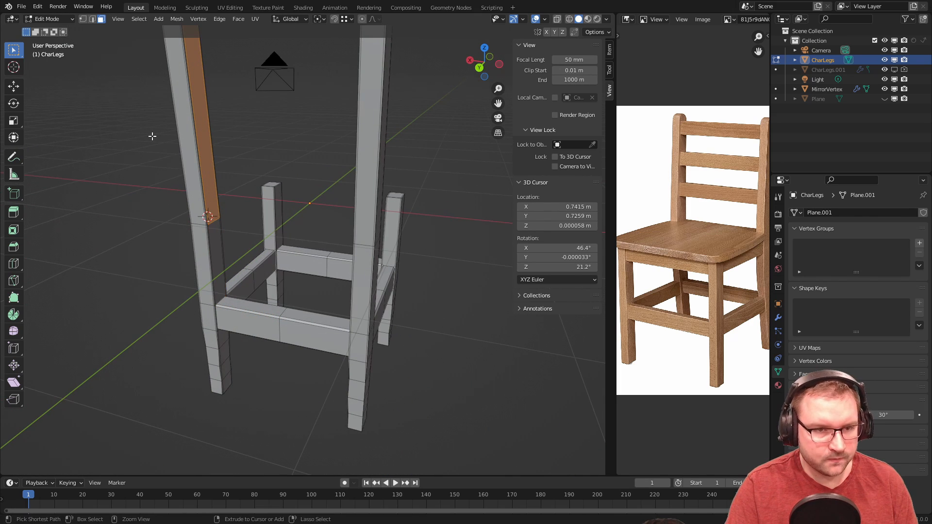
{"action": "left_click_drag", "start_coordinate": [152, 136], "coordinate": [308, 240], "text": "ctrl"}
- Delete the selected top faces of both backrest posts with Only Faces, keeping their edges and vertices
{"action": "middle_click_drag", "start_coordinate": [300, 217], "coordinate": [402, 222]}
{"action": "key", "text": "x"}
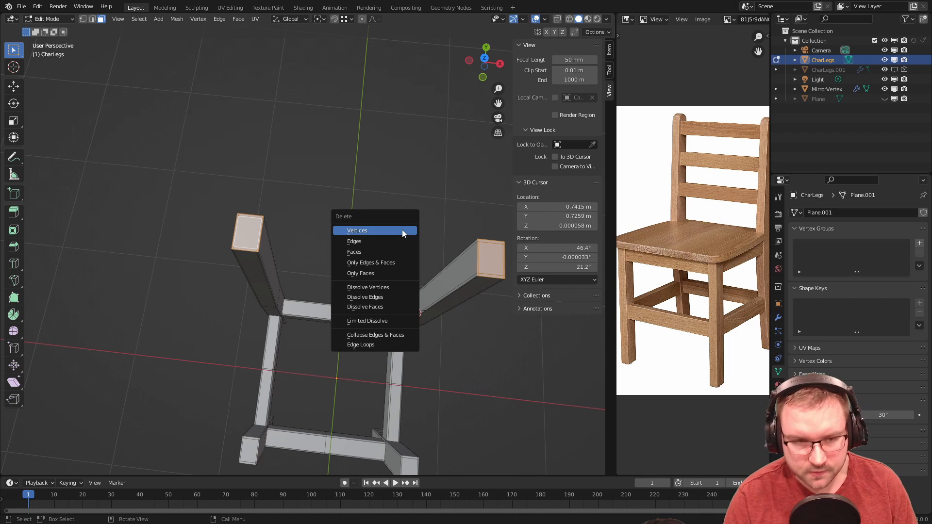
{"action": "left_click", "coordinate": [381, 273]}
- Select the four inner corner vertices at the top of the negative X backrest post and delete them
{"action": "scroll", "coordinate": [380, 272], "scroll_direction": "up", "scroll_amount": 6}
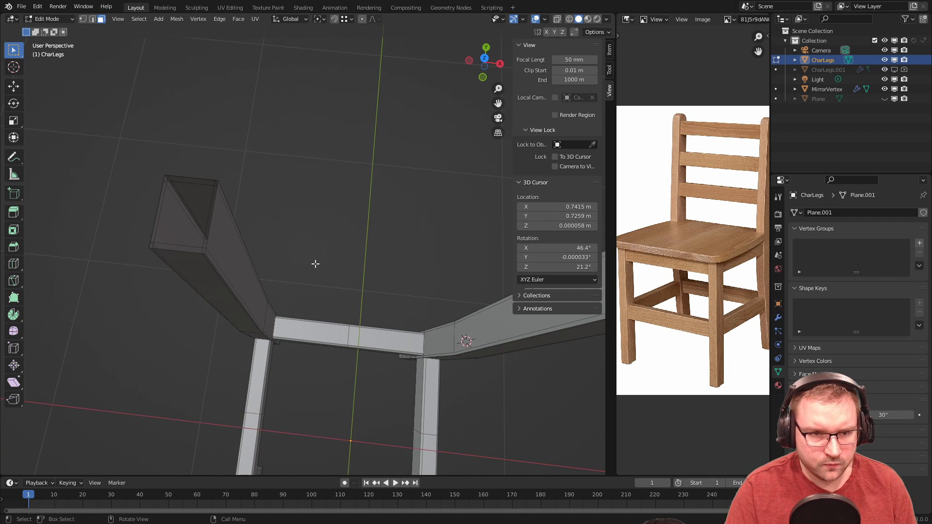
{"action": "middle_click_drag", "start_coordinate": [210, 250], "coordinate": [320, 284], "text": "shift"}
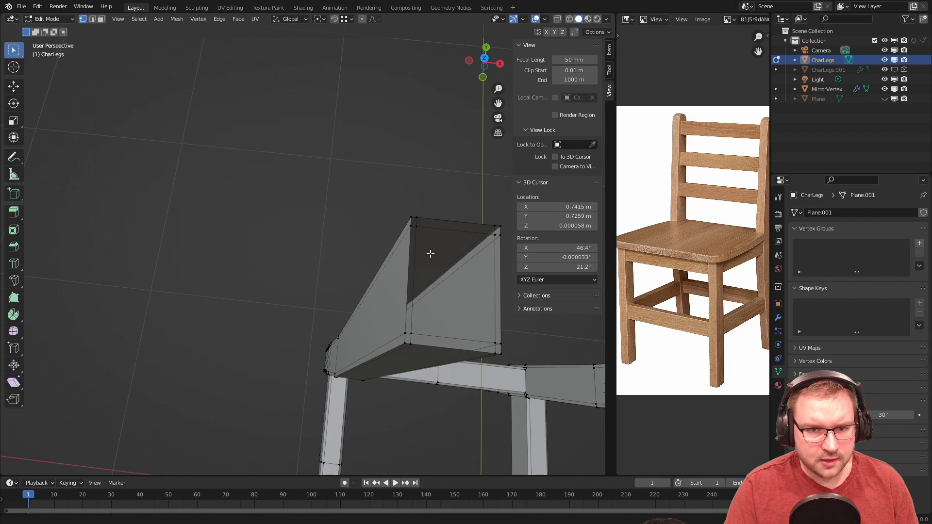
{"action": "middle_click_drag", "start_coordinate": [419, 262], "coordinate": [386, 233], "text": "shift"}
{"action": "left_click", "coordinate": [385, 225]}
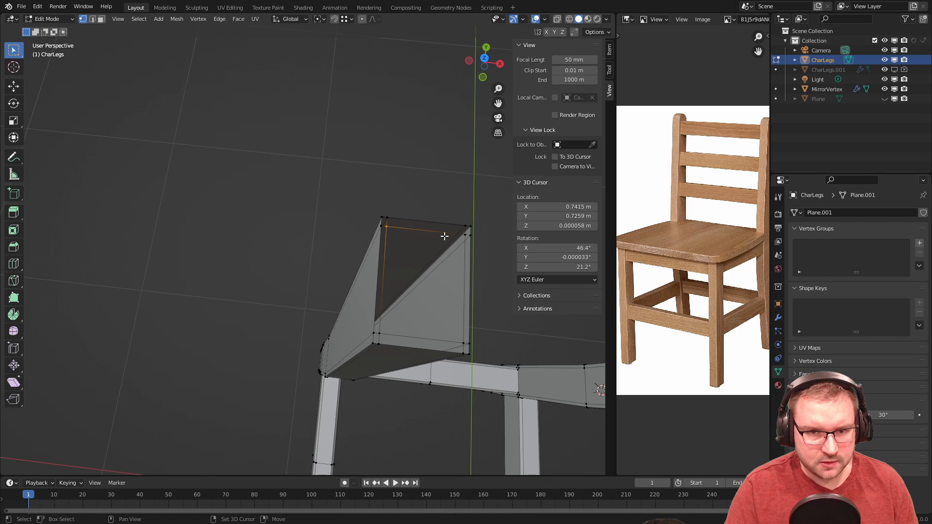
{"action": "left_click", "coordinate": [465, 235], "text": "shift"}
{"action": "left_click", "coordinate": [378, 324], "text": "shift"}
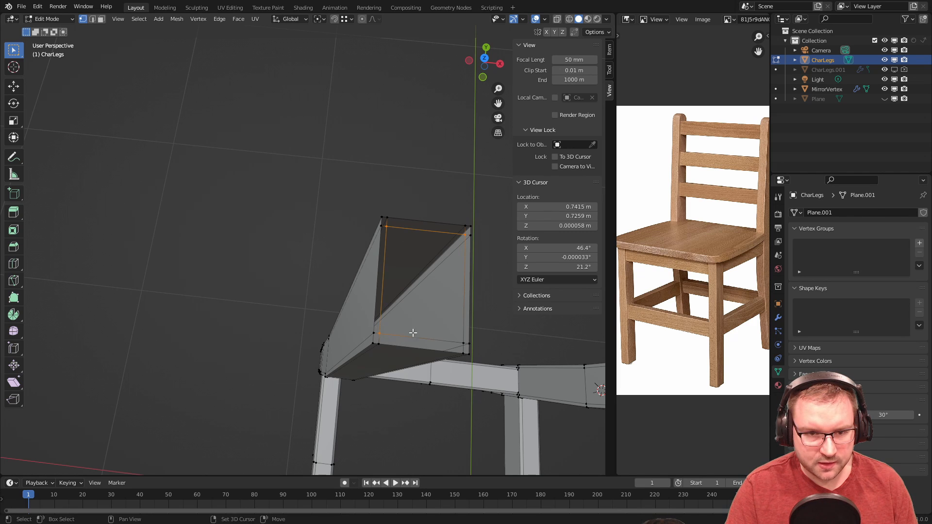
{"action": "middle_click_drag", "start_coordinate": [377, 324], "coordinate": [375, 311]}
{"action": "left_click", "coordinate": [373, 313], "text": "shift"}
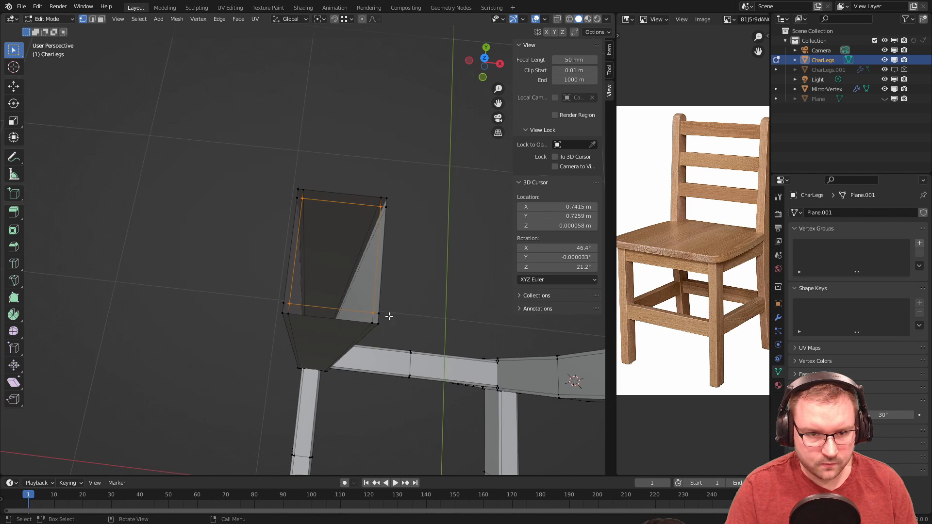
{"action": "key", "text": "x"}
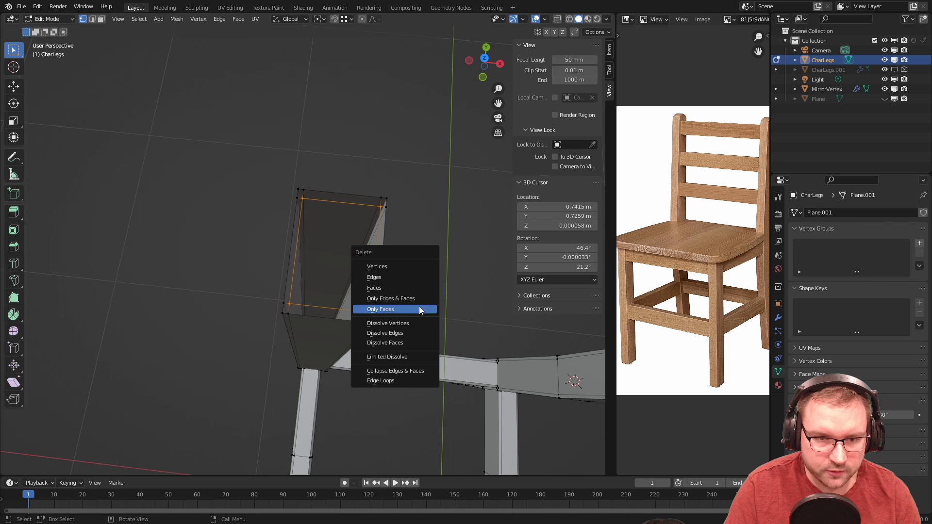
{"action": "left_click", "coordinate": [394, 266]}
- Select the four inner corner vertices at the top of the positive X backrest post and delete them
{"action": "middle_click_drag", "start_coordinate": [458, 270], "coordinate": [224, 227]}
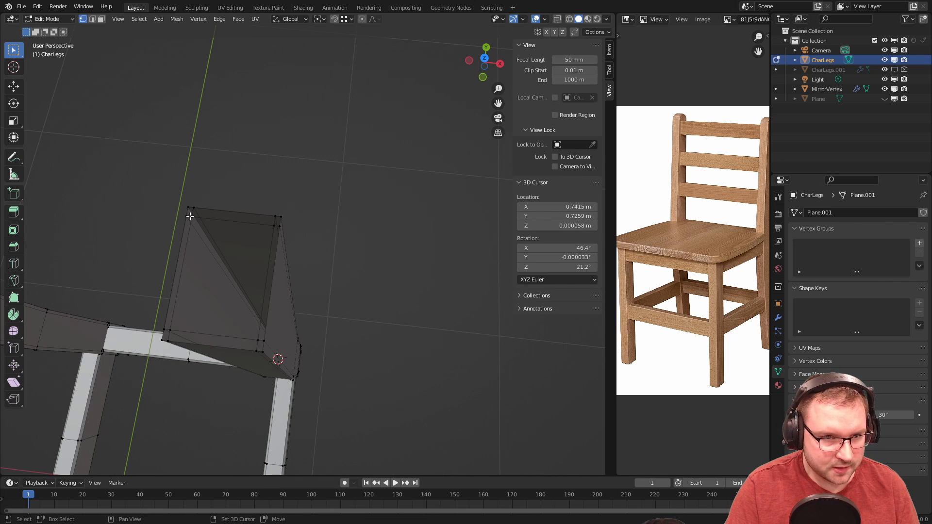
{"action": "left_click", "coordinate": [274, 226], "text": "shift"}
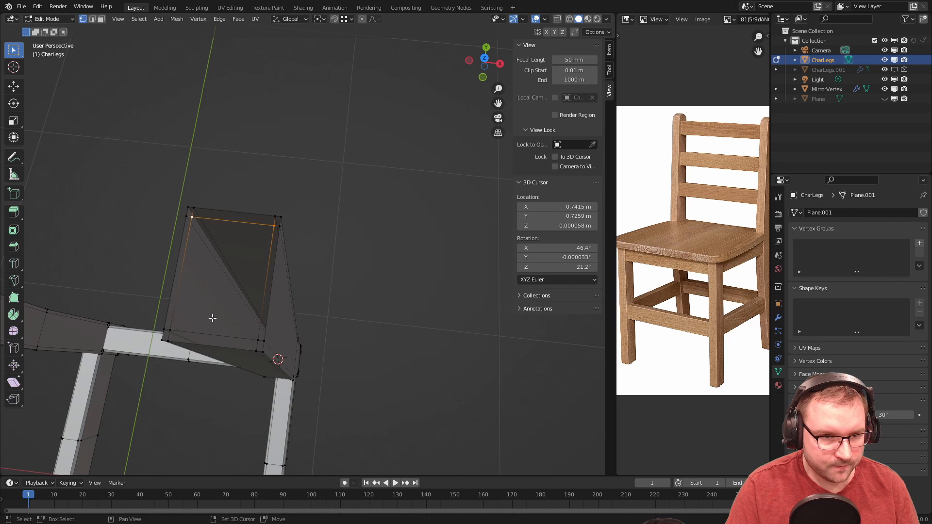
{"action": "left_click", "coordinate": [170, 330], "text": "shift"}
{"action": "left_click", "coordinate": [257, 339], "text": "shift"}
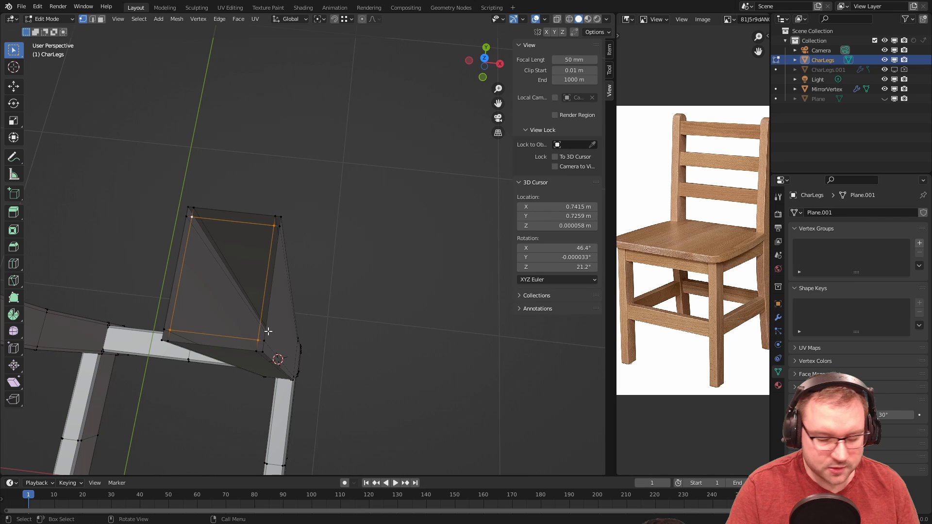
{"action": "key", "text": "x"}
{"action": "left_click", "coordinate": [270, 330]}
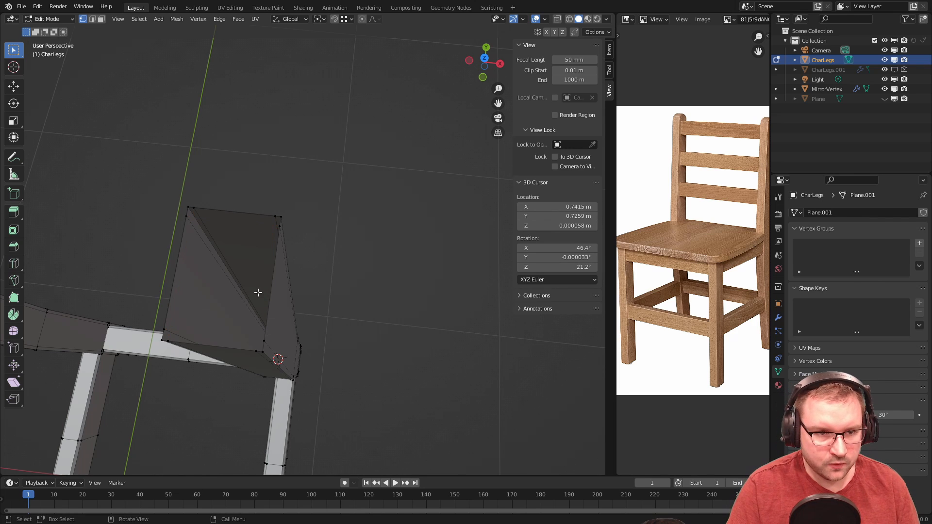
- Select the outer corner vertices at the top of the positive X backrest post and fill them with a face
{"action": "left_click", "coordinate": [190, 206]}
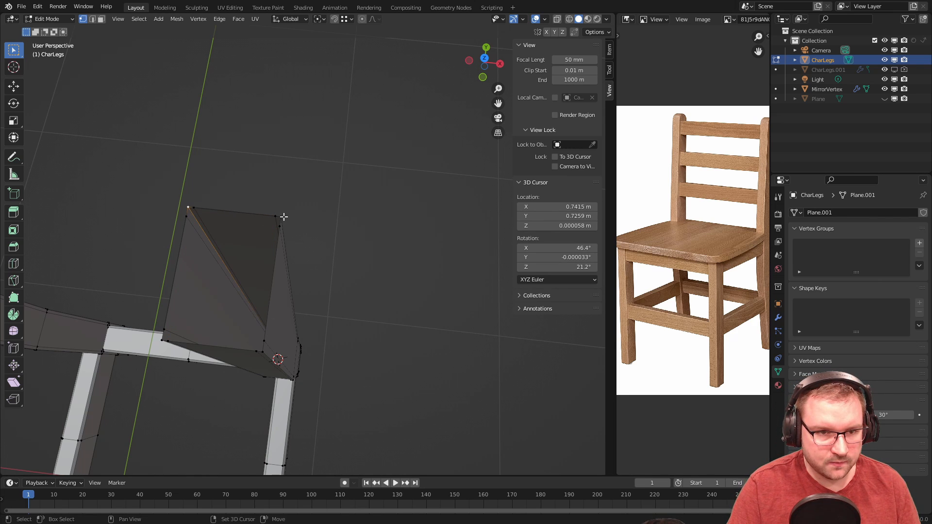
{"action": "left_click", "coordinate": [263, 351], "text": "shift"}
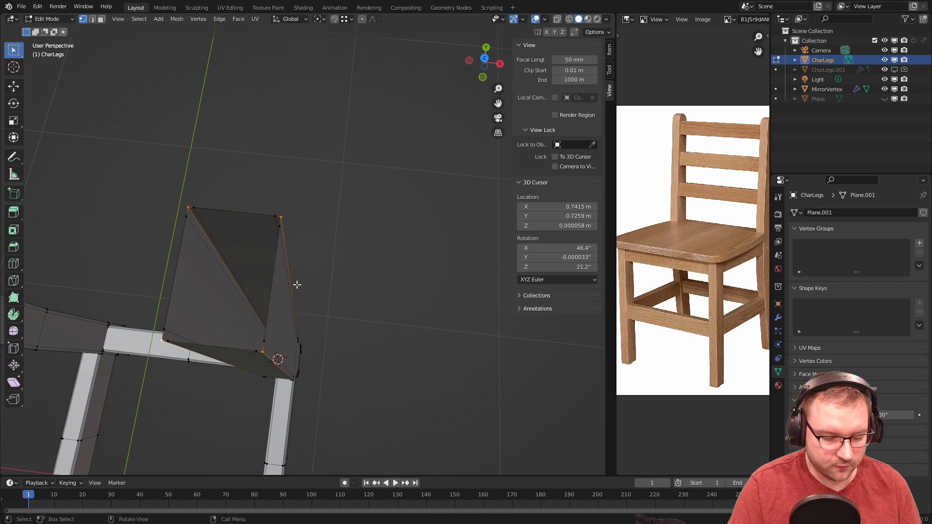
{"action": "key", "text": "f"}
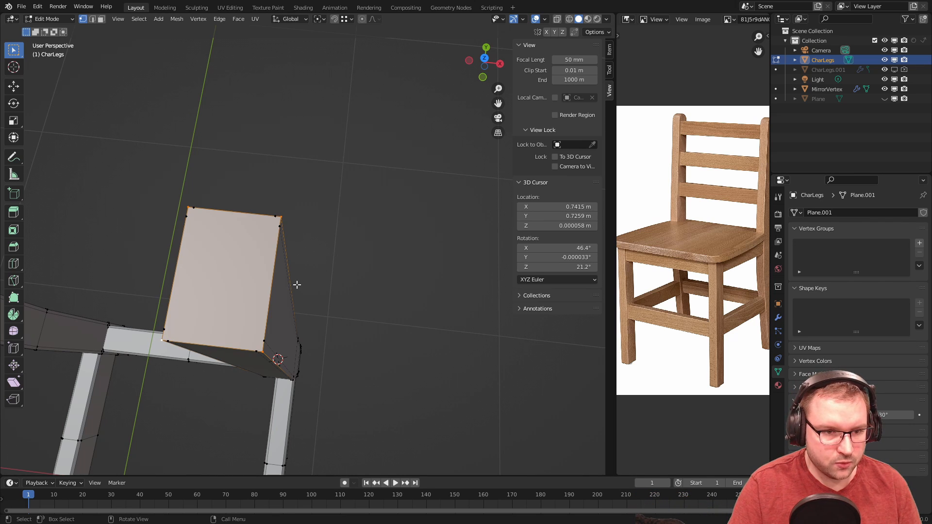
- Select the outer corner vertices at the top of the negative X backrest post and fill them with a face
{"action": "middle_click_drag", "start_coordinate": [158, 271], "coordinate": [298, 266], "text": "shift"}
{"action": "left_click", "coordinate": [136, 128]}
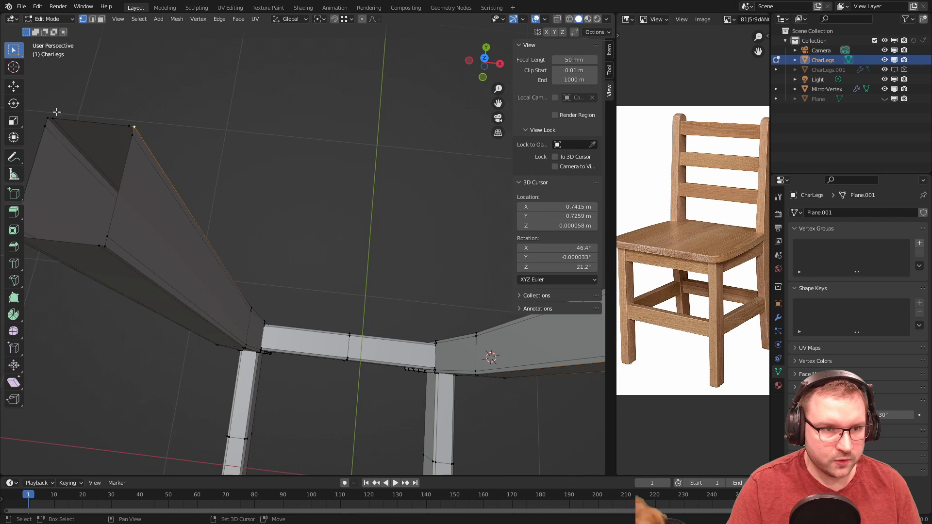
{"action": "left_click", "coordinate": [47, 118]}
{"action": "left_click", "coordinate": [132, 126], "text": "shift"}
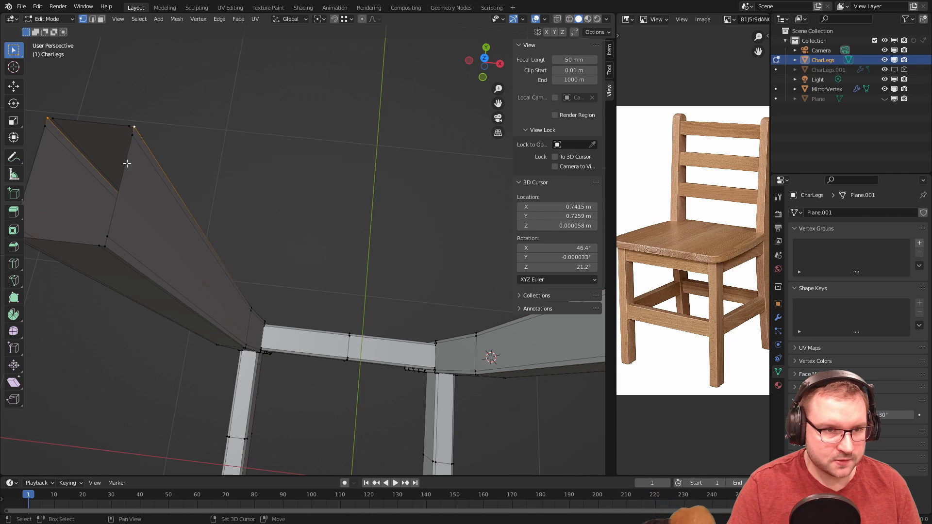
{"action": "left_click", "coordinate": [108, 247], "text": "shift"}
{"action": "middle_click_drag", "start_coordinate": [168, 252], "coordinate": [247, 268], "text": "shift"}
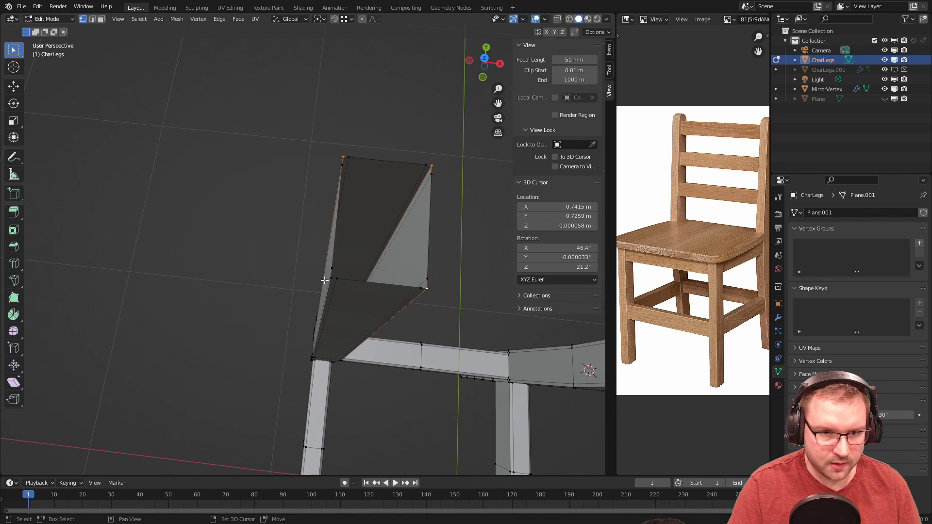
{"action": "key", "text": "f"}
{"action": "scroll", "coordinate": [427, 286], "scroll_direction": "down", "scroll_amount": 3}
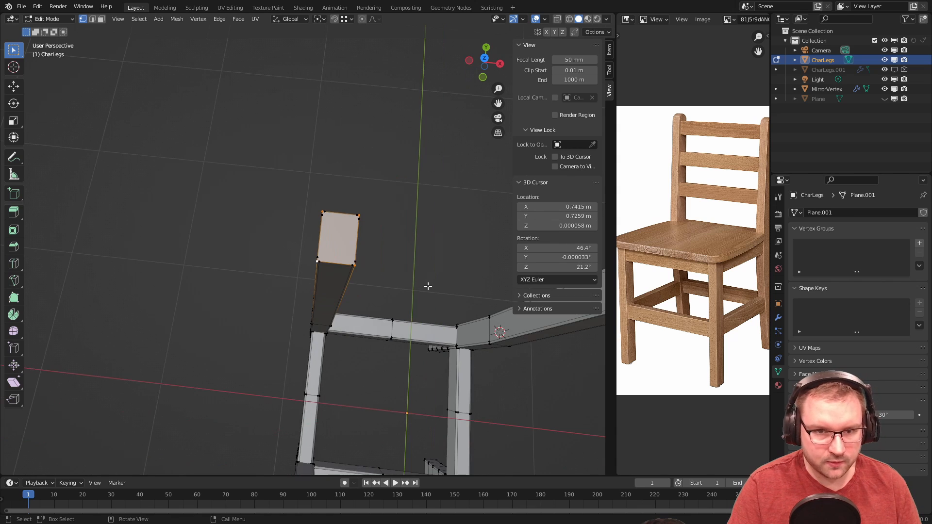
- Switch to face selection and select the top faces of both backrest posts
{"action": "middle_click_drag", "start_coordinate": [427, 285], "coordinate": [378, 316]}
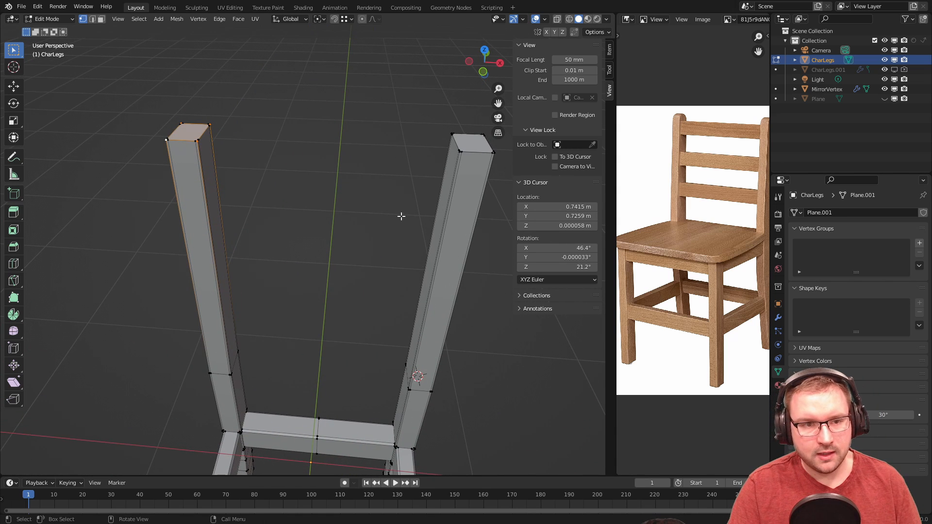
{"action": "key", "text": "3"}
{"action": "left_click", "coordinate": [461, 142], "text": "shift"}
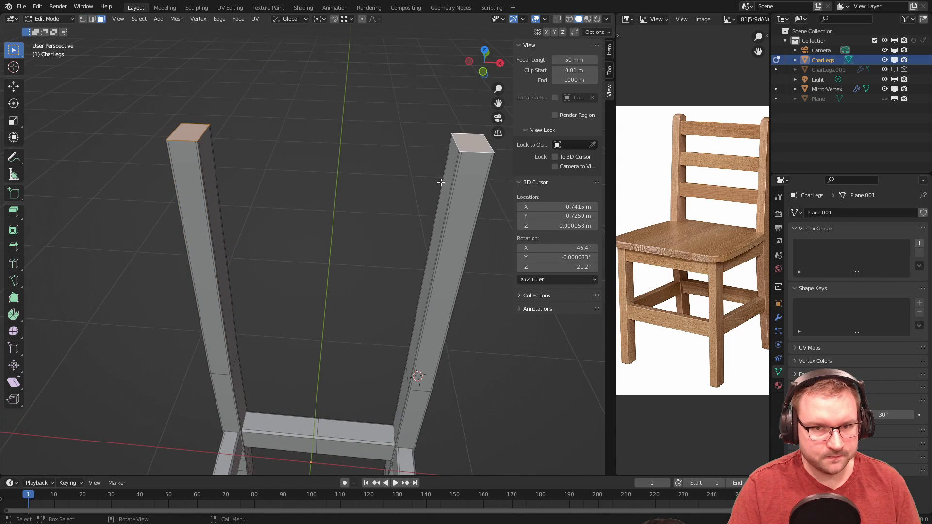
- Try to extrude both posts' top faces upward about 0.117 m along global Z and inspect the result in Object Mode
{"action": "key", "text": "e"}
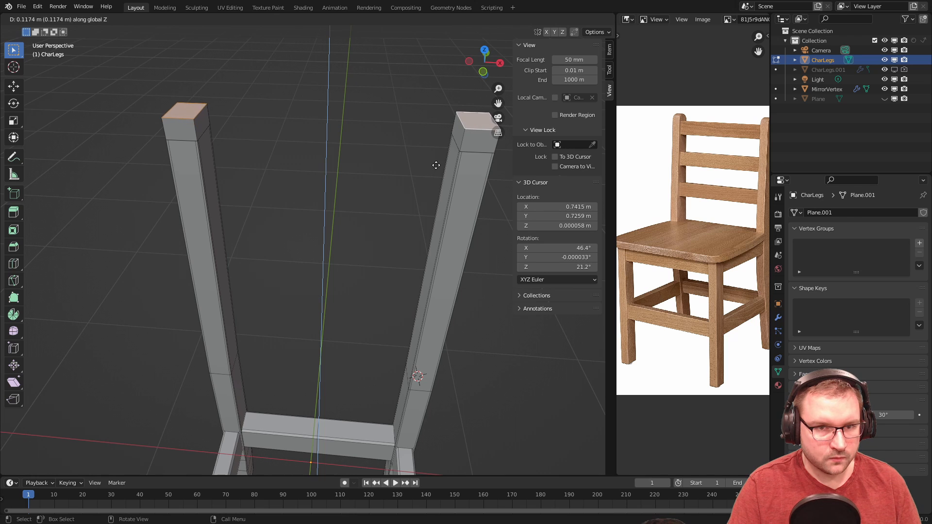
{"action": "left_click", "coordinate": [428, 162]}
{"action": "middle_click_drag", "start_coordinate": [428, 162], "coordinate": [404, 209]}
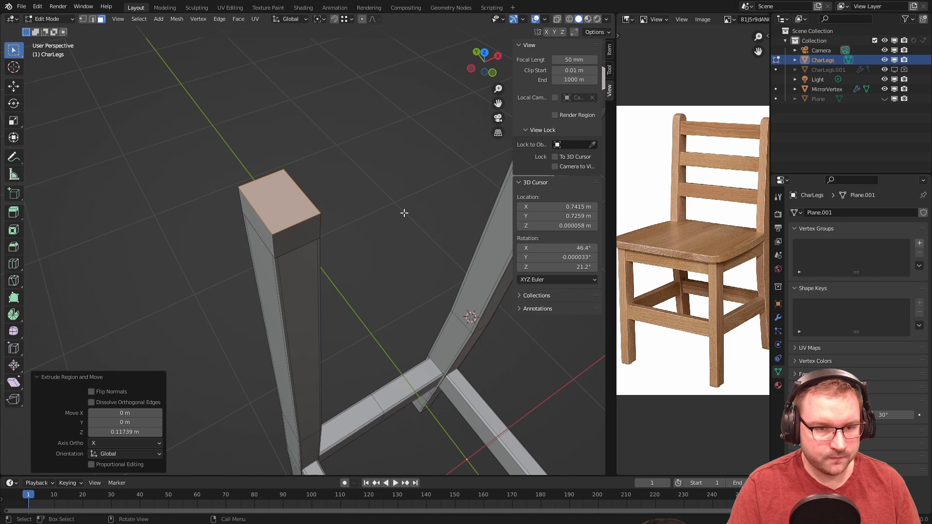
{"action": "key", "text": "Tab"}
{"action": "middle_click_drag", "start_coordinate": [333, 257], "coordinate": [309, 219]}
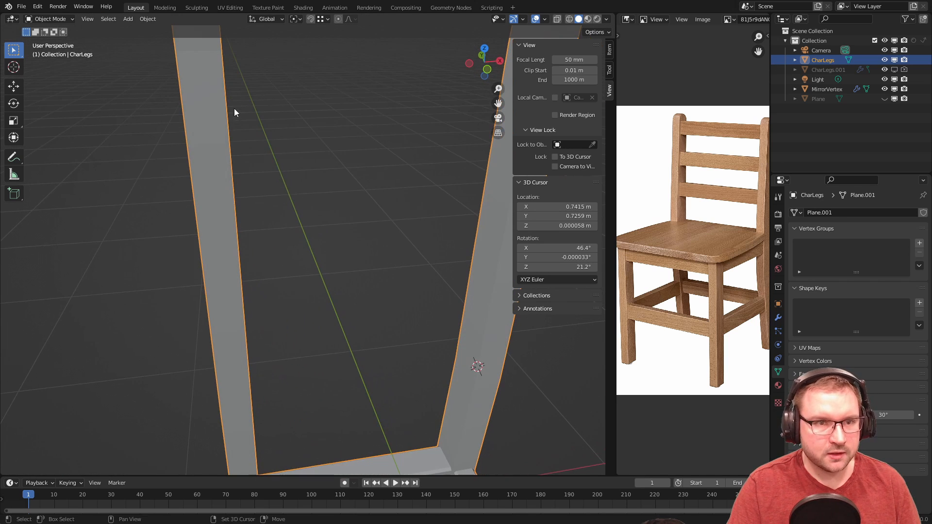
{"action": "middle_click_drag", "start_coordinate": [234, 109], "coordinate": [275, 167], "text": "shift"}
{"action": "scroll", "coordinate": [272, 165], "scroll_direction": "up", "scroll_amount": 2}
{"action": "middle_click_drag", "start_coordinate": [235, 104], "coordinate": [389, 211], "text": "shift"}
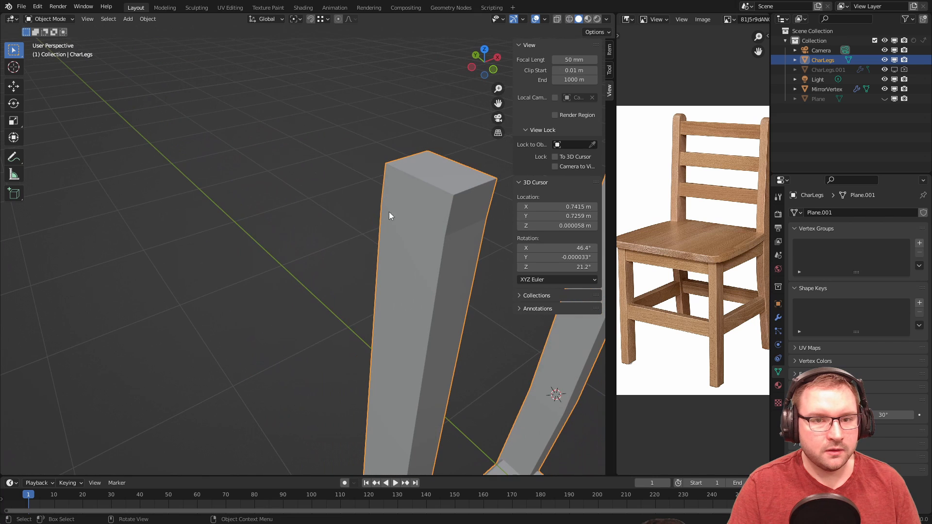
{"action": "middle_click_drag", "start_coordinate": [491, 257], "coordinate": [323, 236]}
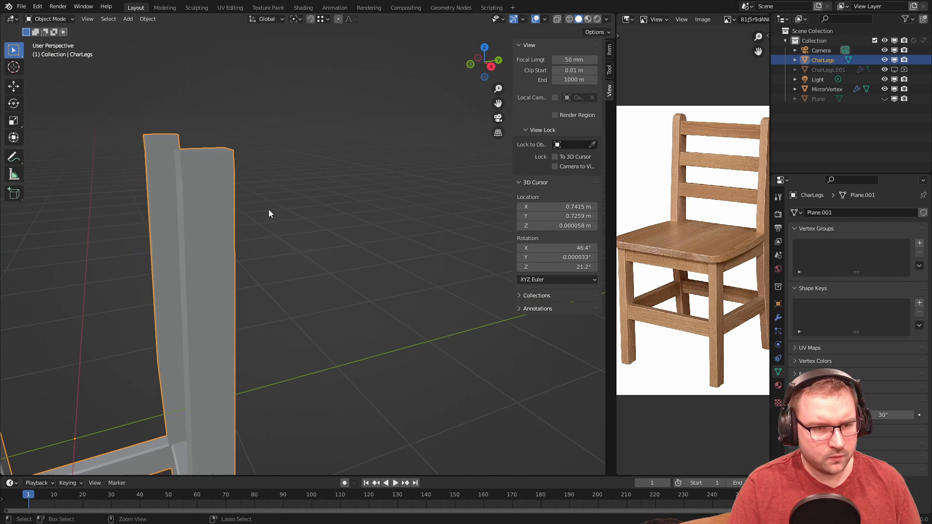
{"action": "key", "text": "Tab"}
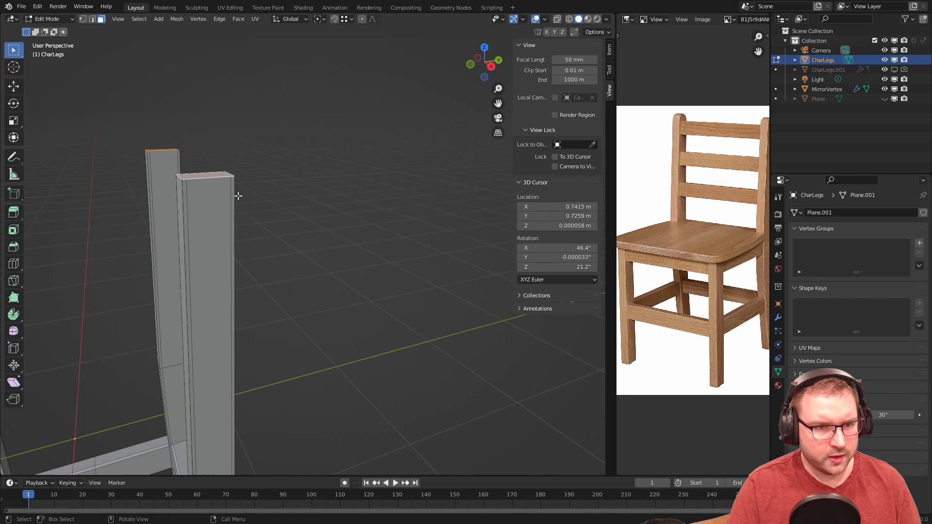
{"action": "middle_click_drag", "start_coordinate": [237, 195], "coordinate": [258, 207]}
{"action": "key", "text": "e"}
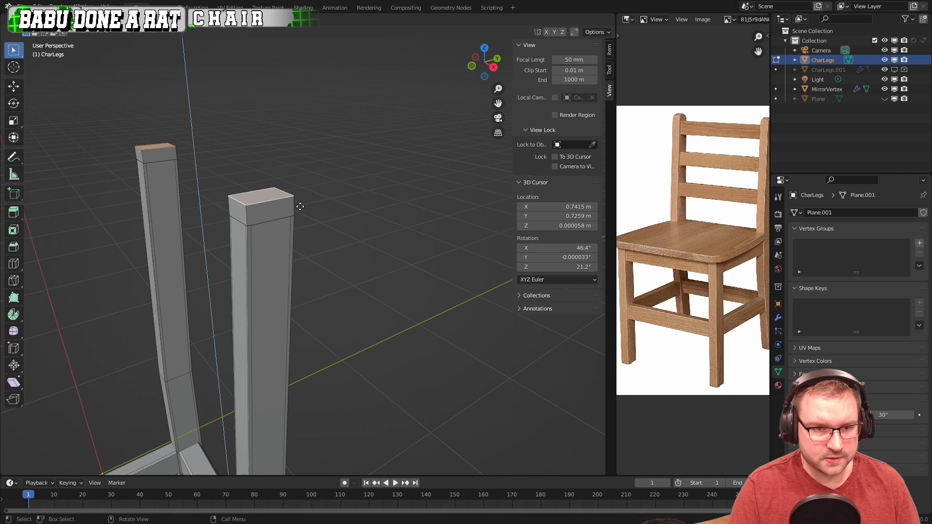
{"action": "key", "text": "Escape"}
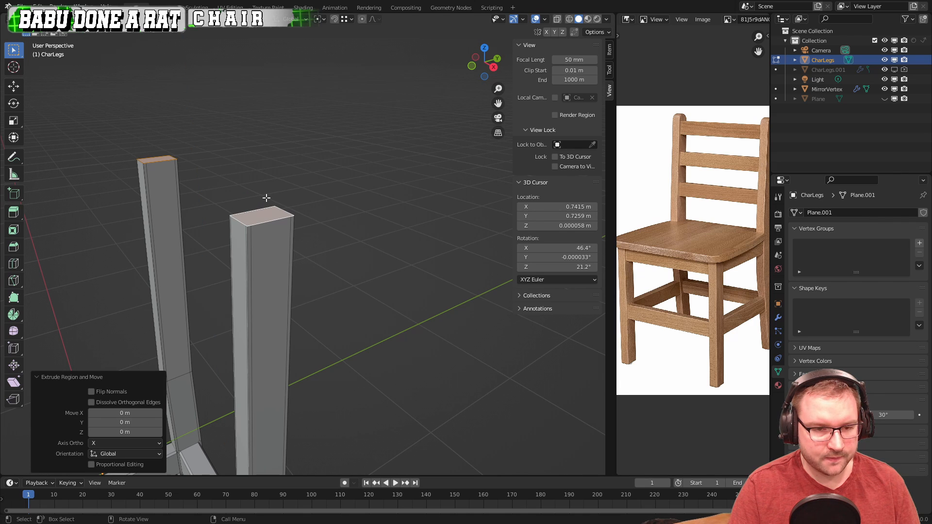
- Extrude the top faces of both backrest posts about 0.112 m along their normal
{"action": "mouse_move", "coordinate": [294, 229]}
{"action": "middle_mouse_down"}
{"action": "mouse_move", "coordinate": [272, 223]}
{"action": "mouse_move", "coordinate": [303, 242]}
{"action": "middle_mouse_up"}
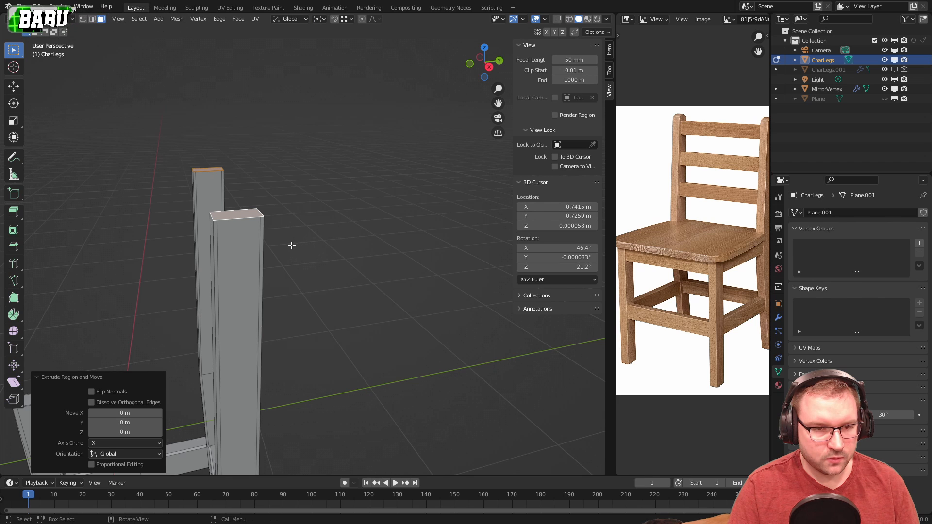
{"action": "key", "text": "KP_7"}
{"action": "middle_click_drag", "start_coordinate": [375, 294], "coordinate": [287, 212]}
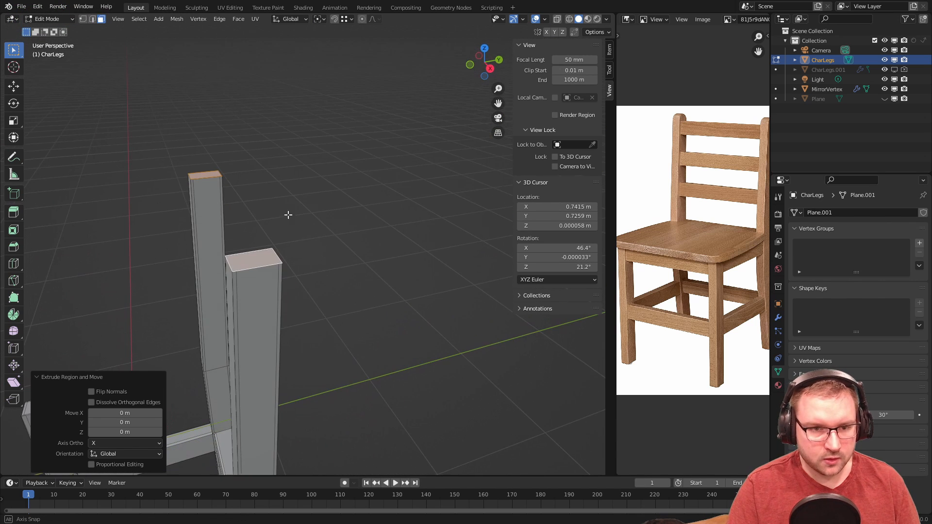
{"action": "key", "text": "e"}
{"action": "left_click", "coordinate": [289, 227]}
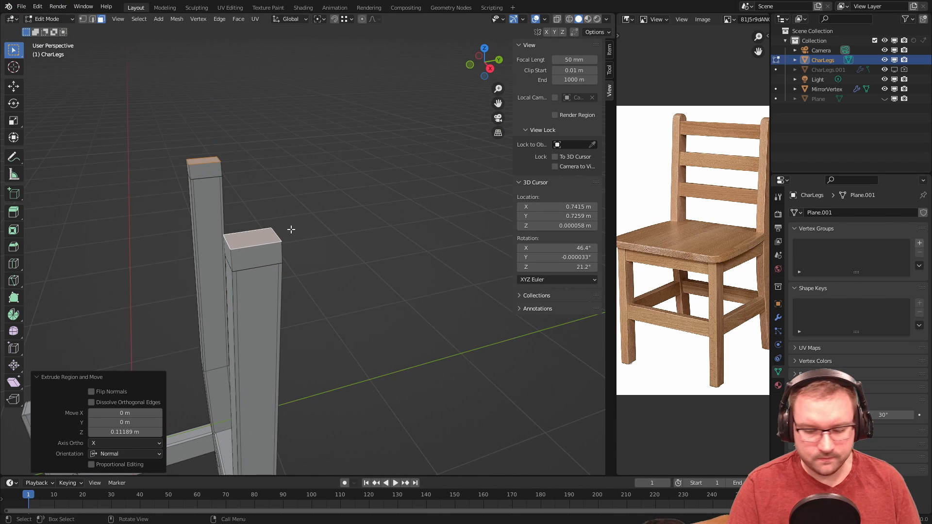
- From the right orthographic view, move the extruded top faces about 0.0085 m along Y to follow the posts' slant
{"action": "key", "text": "KP_7"}
{"action": "scroll", "coordinate": [304, 231], "scroll_direction": "up", "scroll_amount": 3}
{"action": "scroll", "coordinate": [364, 342], "scroll_direction": "up", "scroll_amount": 3}
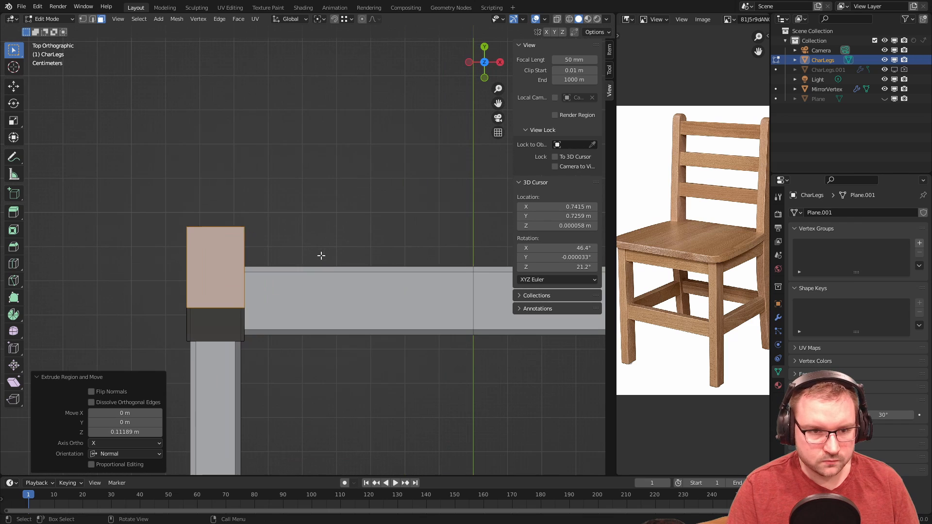
{"action": "middle_click_drag", "start_coordinate": [334, 261], "coordinate": [269, 162]}
{"action": "scroll", "coordinate": [283, 150], "scroll_direction": "up", "scroll_amount": 5}
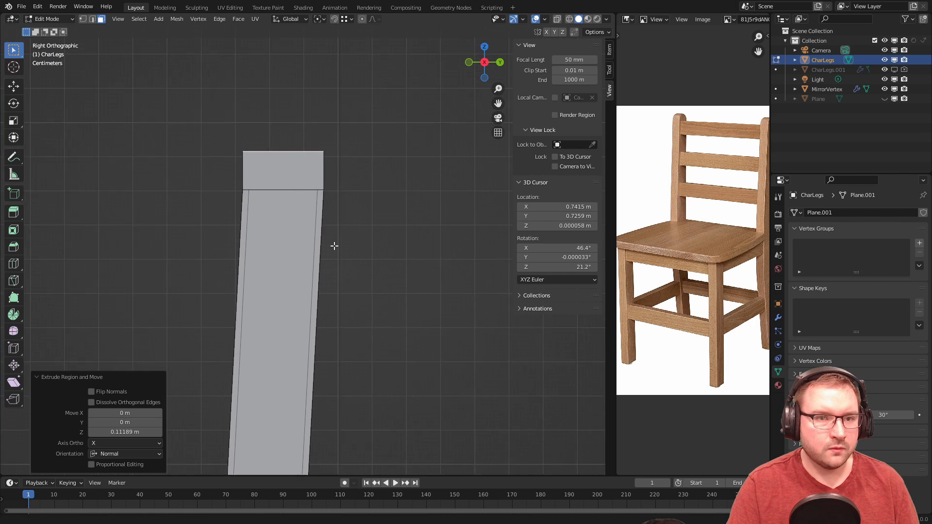
{"action": "scroll", "coordinate": [304, 187], "scroll_direction": "down", "scroll_amount": 1}
{"action": "middle_click_drag", "start_coordinate": [306, 166], "coordinate": [322, 180], "text": "shift"}
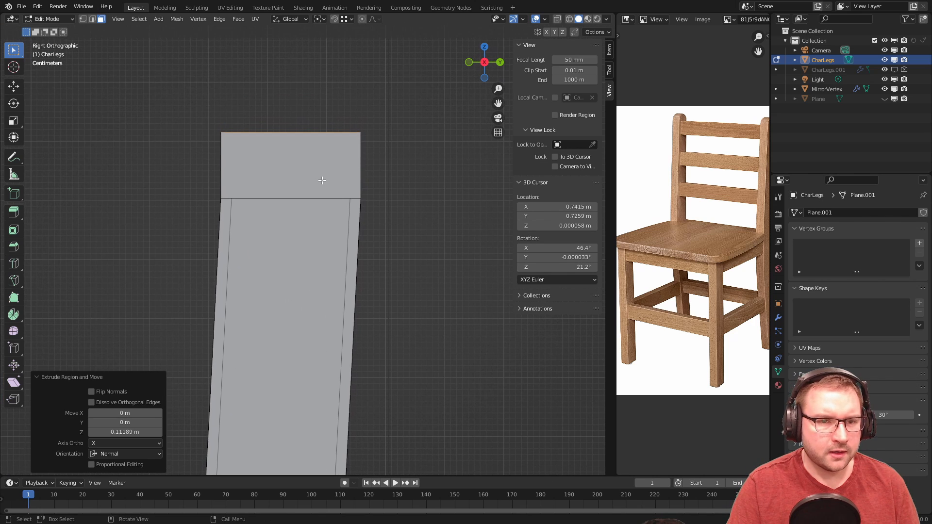
{"action": "key", "text": "g"}
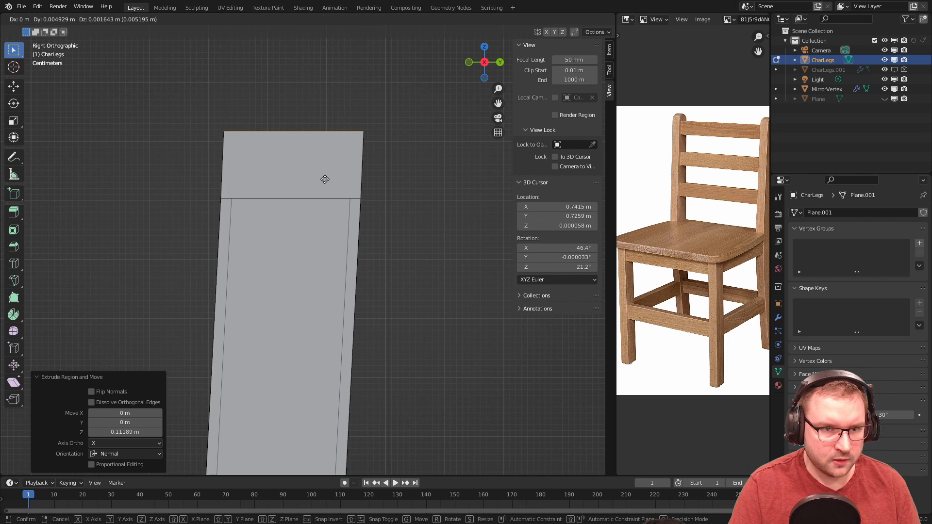
{"action": "key", "text": "x"}
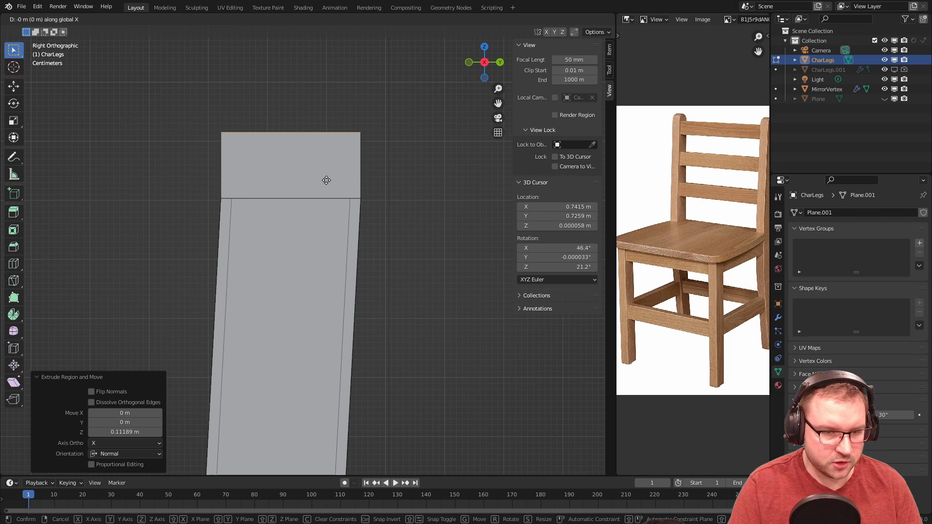
{"action": "key", "text": "y"}
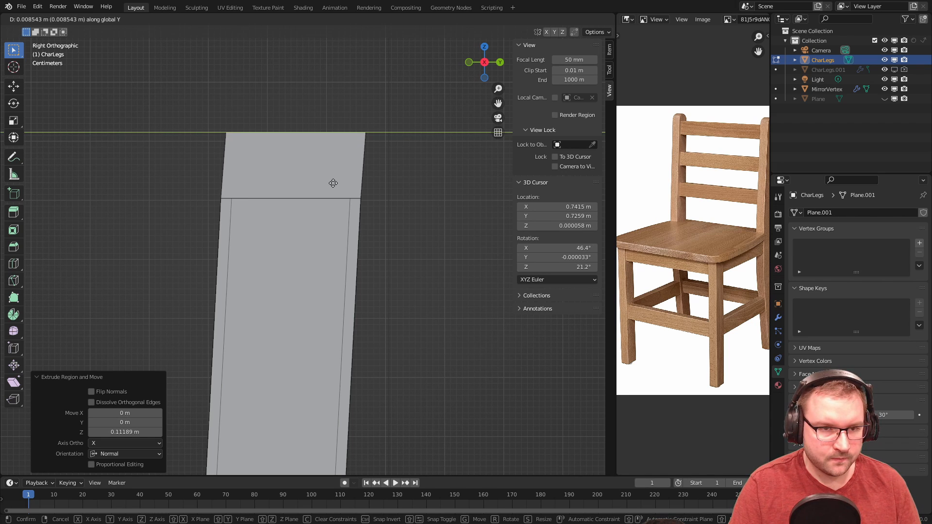
{"action": "left_click", "coordinate": [333, 183]}
- Bevel the edges of both posts' top faces with a width of about 0.07 m and 20 segments
{"action": "middle_click_drag", "start_coordinate": [333, 183], "coordinate": [368, 256]}
{"action": "key", "text": "Tab"}
{"action": "scroll", "coordinate": [379, 264], "scroll_direction": "down", "scroll_amount": 2}
{"action": "key", "text": "Tab"}
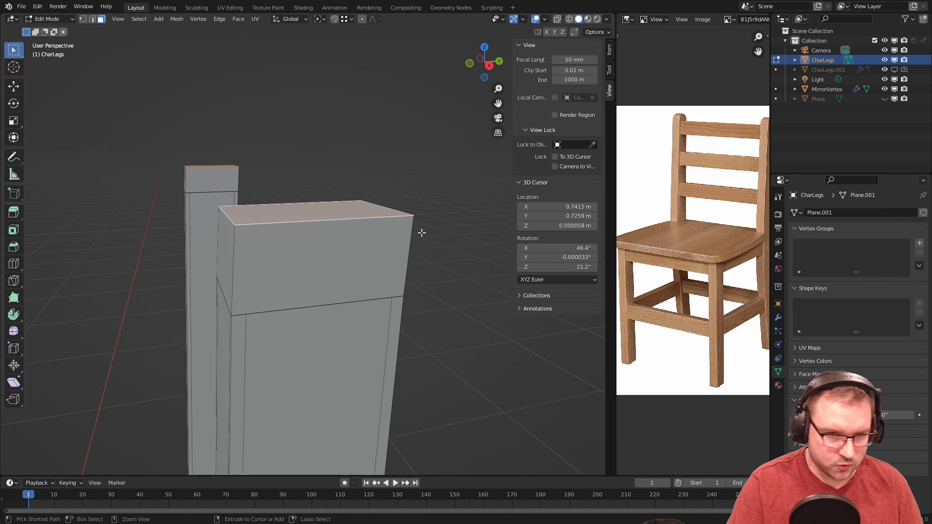
{"action": "key", "text": "ctrl+b"}
{"action": "scroll", "coordinate": [443, 241], "scroll_direction": "up", "scroll_amount": 10}
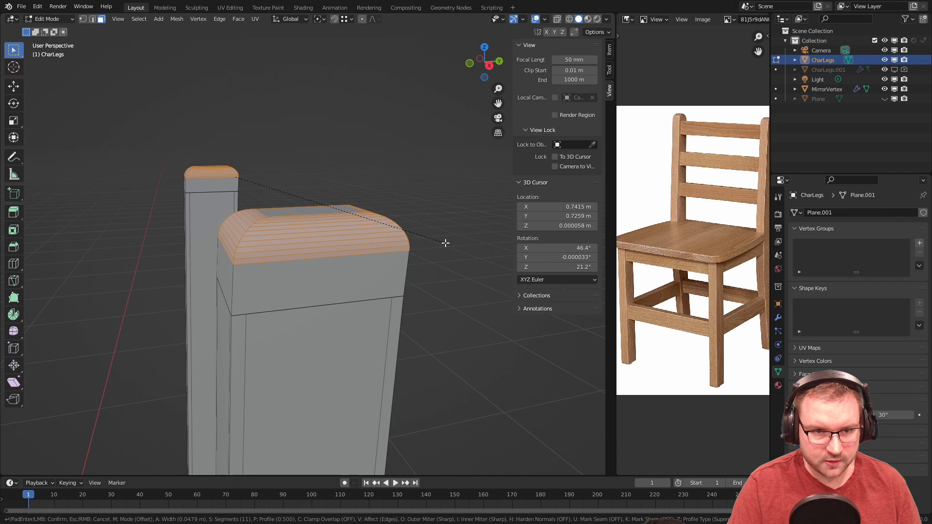
{"action": "scroll", "coordinate": [446, 245], "scroll_direction": "up", "scroll_amount": 6}
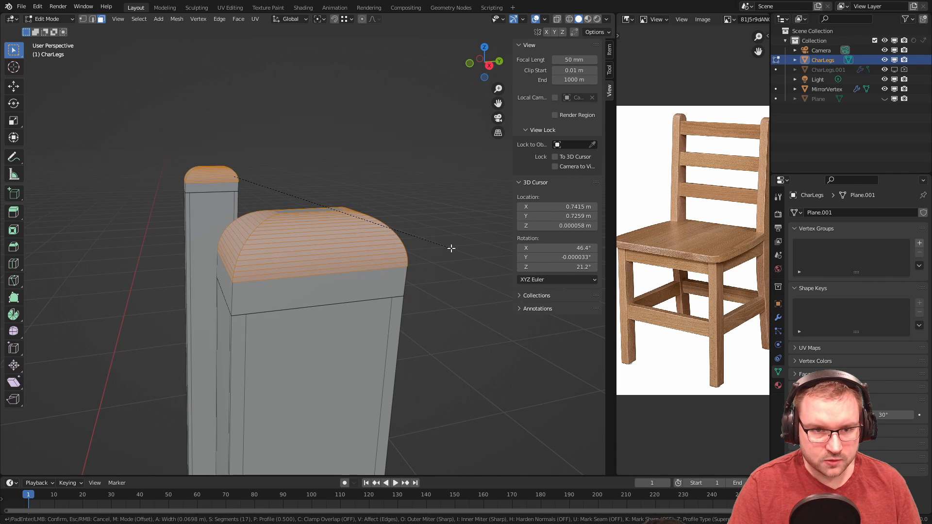
{"action": "scroll", "coordinate": [452, 249], "scroll_direction": "up", "scroll_amount": 1}
{"action": "scroll", "coordinate": [452, 249], "scroll_direction": "up", "scroll_amount": 2}
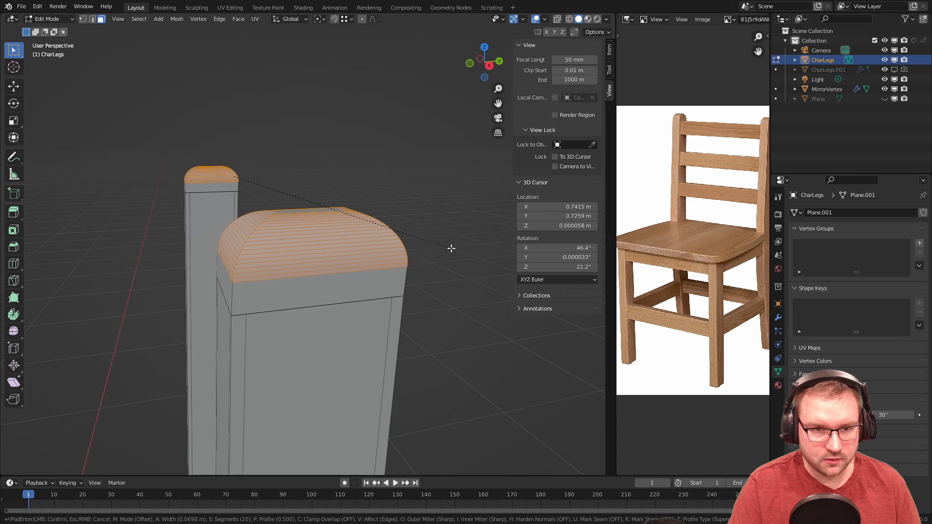
{"action": "left_click", "coordinate": [451, 248]}
- Return to Object Mode and apply Shade Smooth to the CharLegs object
{"action": "key", "text": "Tab"}
{"action": "scroll", "coordinate": [400, 247], "scroll_direction": "down", "scroll_amount": 3}
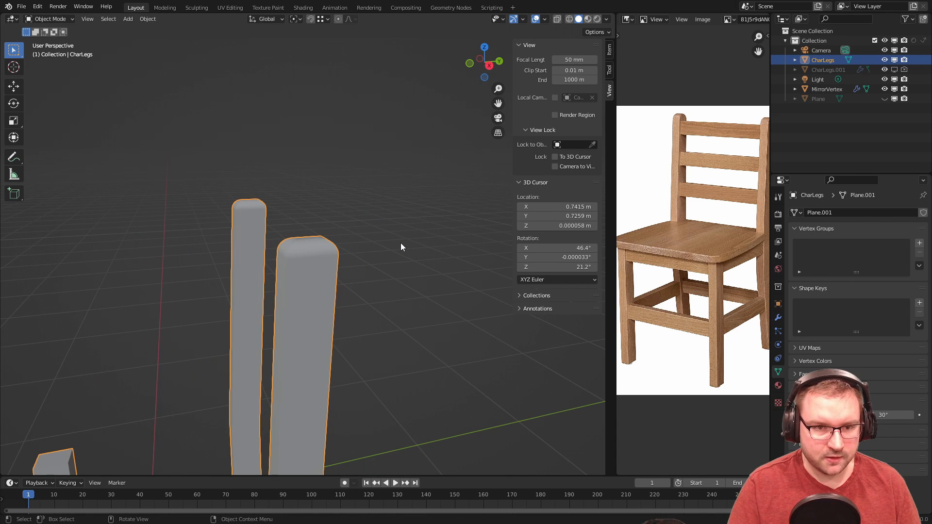
{"action": "scroll", "coordinate": [366, 261], "scroll_direction": "up", "scroll_amount": 3}
{"action": "right_click", "coordinate": [366, 261]}
{"action": "left_click", "coordinate": [366, 261]}
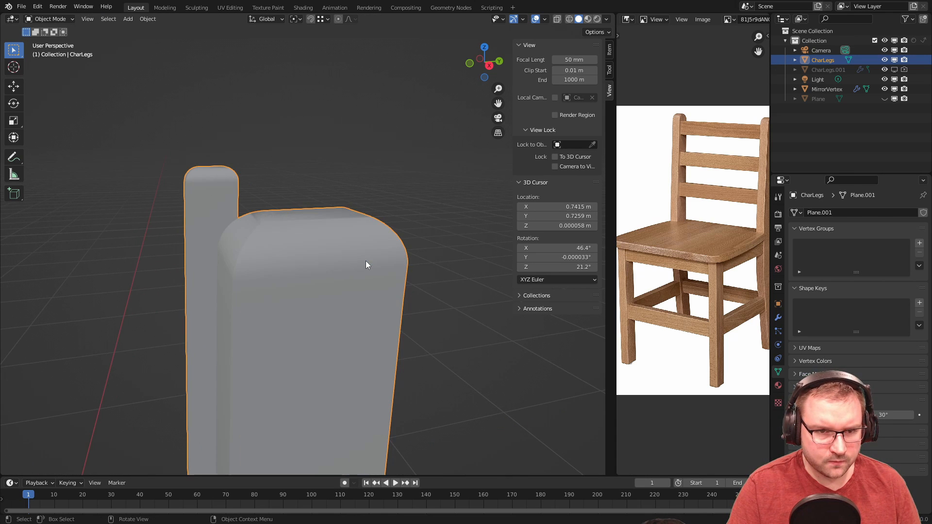
{"action": "middle_click_drag", "start_coordinate": [343, 232], "coordinate": [403, 310]}
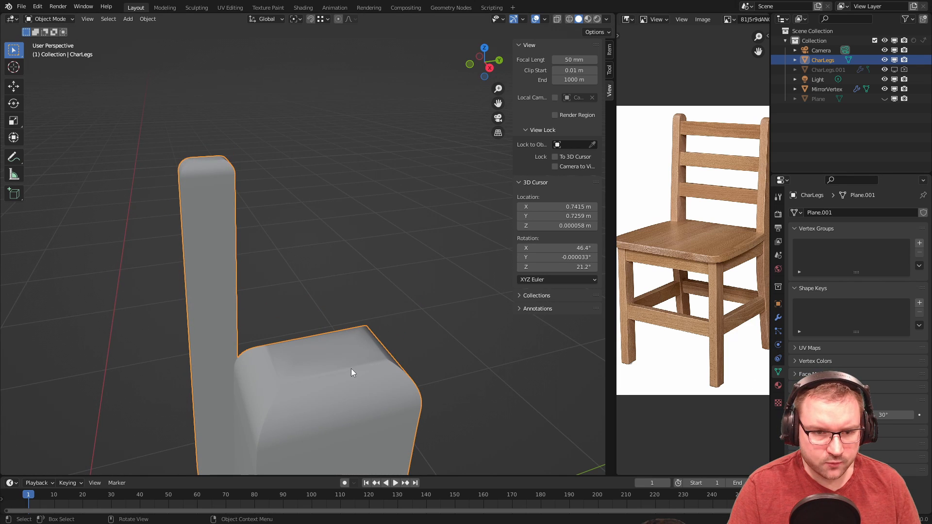
- Select the flat face on top of the positive X backrest post and inset it by about 0.0116 m
{"action": "key", "text": "Tab"}
{"action": "scroll", "coordinate": [352, 370], "scroll_direction": "up", "scroll_amount": 2}
{"action": "middle_click_drag", "start_coordinate": [433, 373], "coordinate": [293, 341], "text": "shift"}
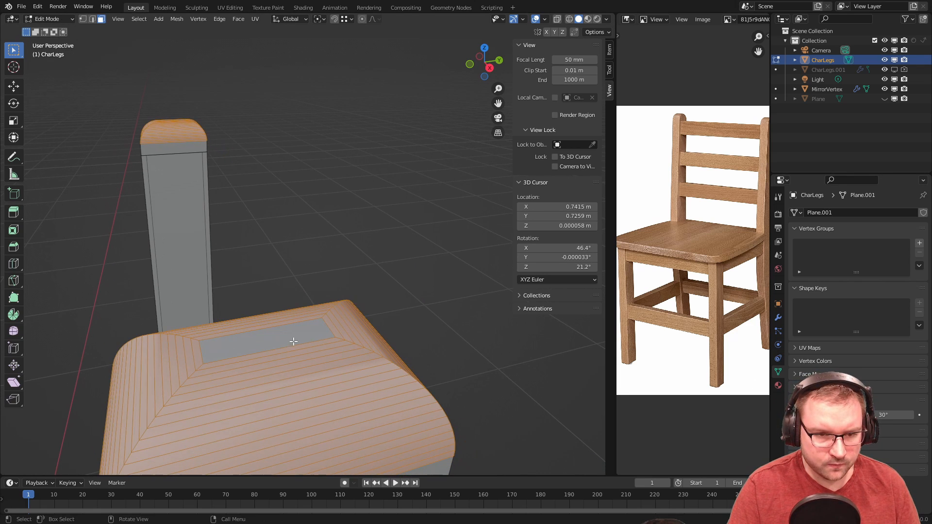
{"action": "left_click", "coordinate": [290, 335]}
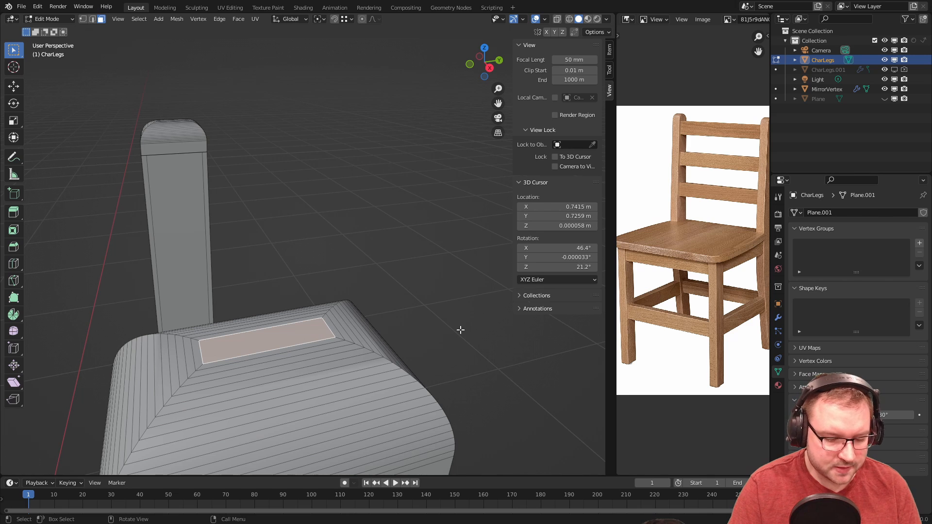
{"action": "key", "text": "i"}
{"action": "left_click", "coordinate": [444, 331]}
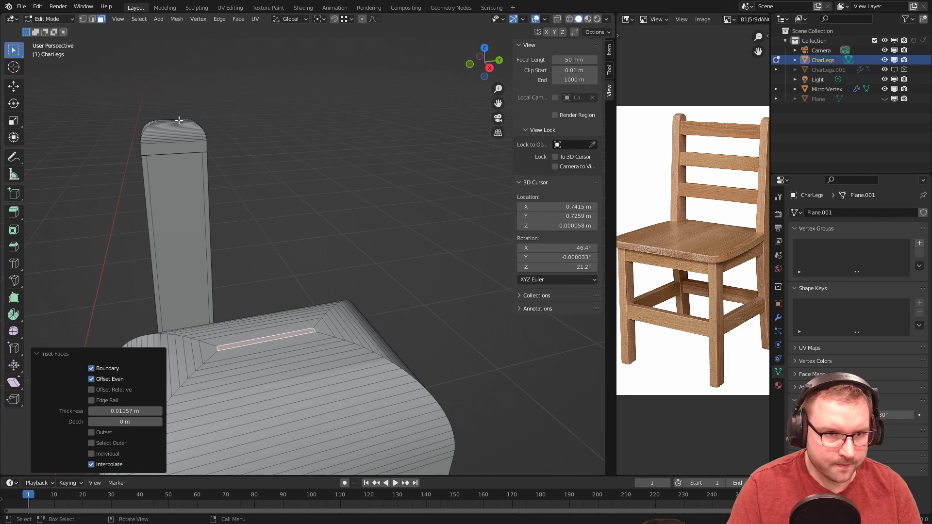
- Select the flat face on top of the negative X backrest post and inset it by about 0.0145 m
{"action": "middle_click_drag", "start_coordinate": [179, 120], "coordinate": [227, 204]}
{"action": "left_click", "coordinate": [219, 191]}
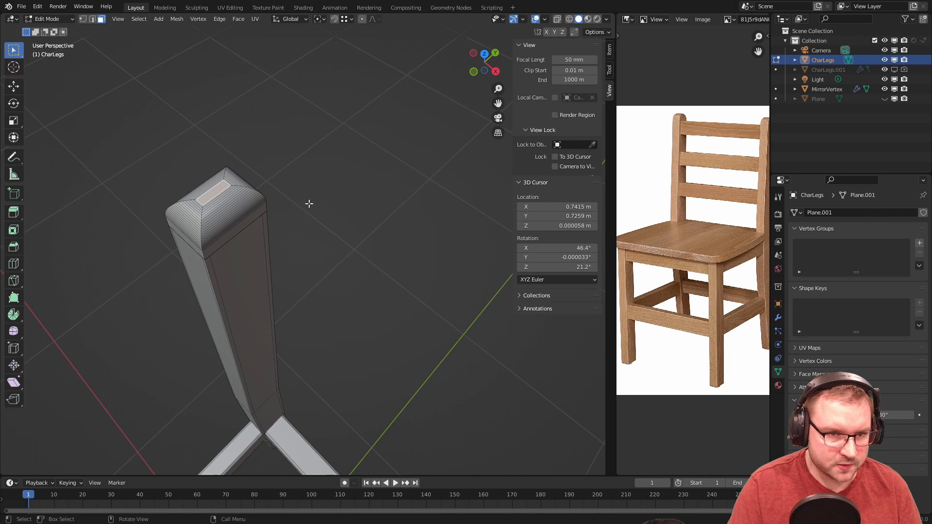
{"action": "key", "text": "i"}
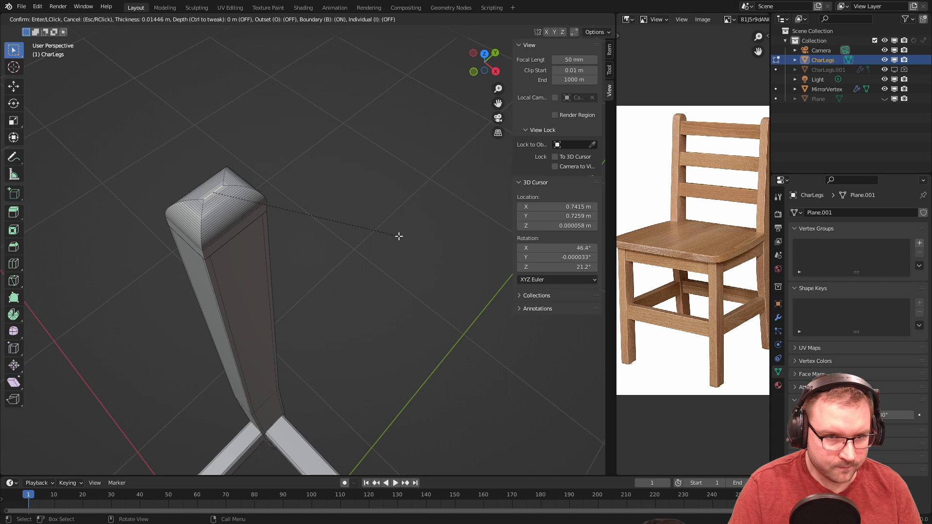
{"action": "left_click", "coordinate": [399, 236]}
- Return to Object Mode, switch to the camera view and unhide the chair seat
{"action": "key", "text": "Tab"}
{"action": "middle_click_drag", "start_coordinate": [399, 237], "coordinate": [405, 268]}
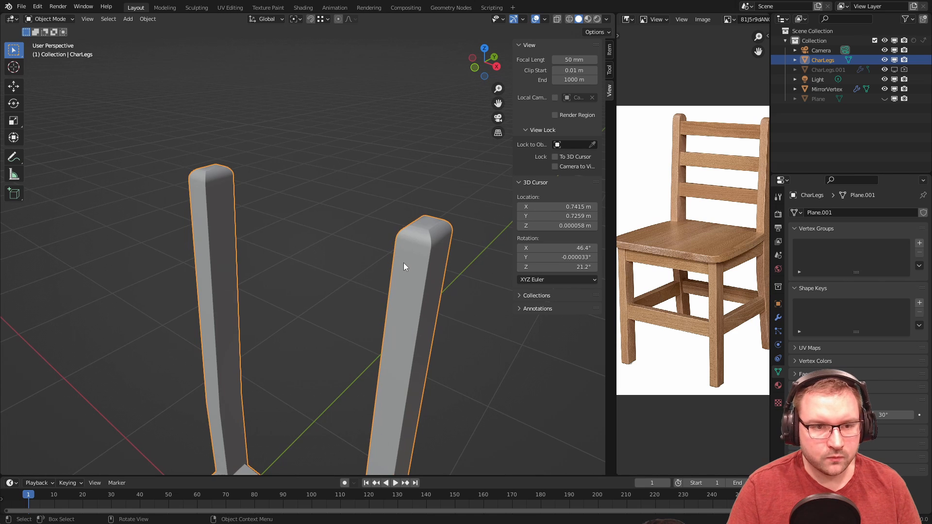
{"action": "key", "text": "KP_0"}
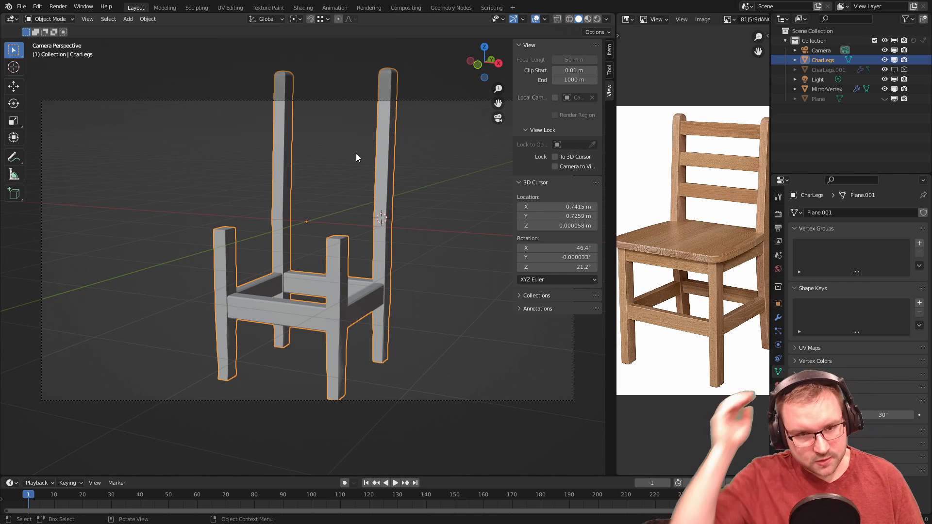
{"action": "key", "text": "alt+h"}
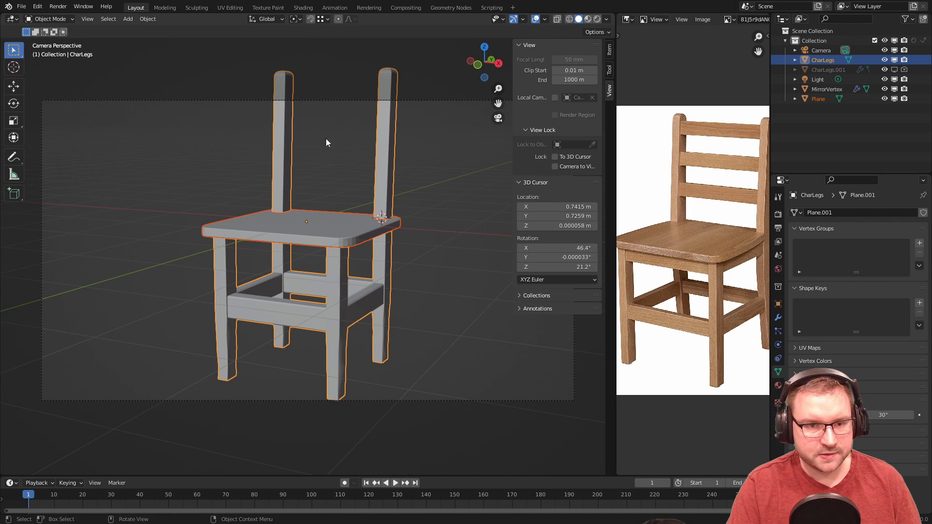
- Apply Shade Smooth to the selected seat and legs objects
{"action": "scroll", "coordinate": [357, 240], "scroll_direction": "up", "scroll_amount": 2}
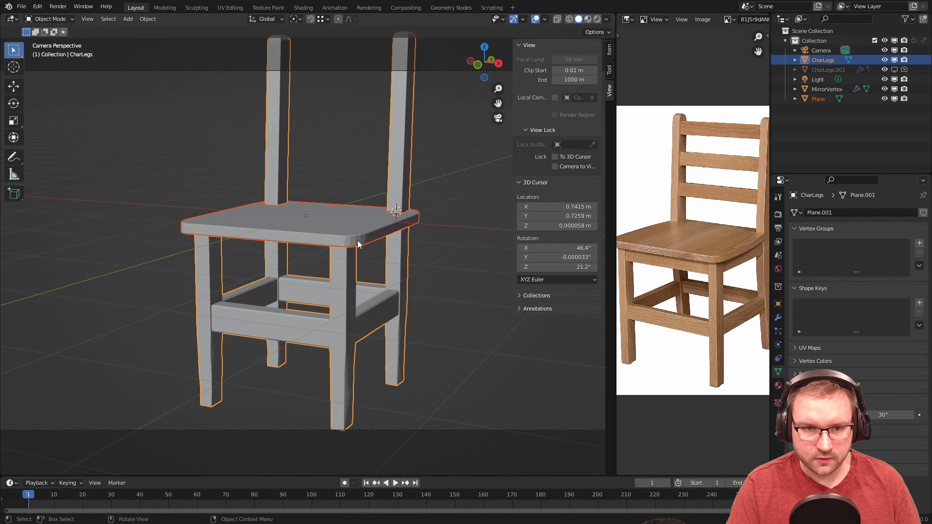
{"action": "right_click", "coordinate": [360, 239]}
{"action": "left_click", "coordinate": [361, 239]}
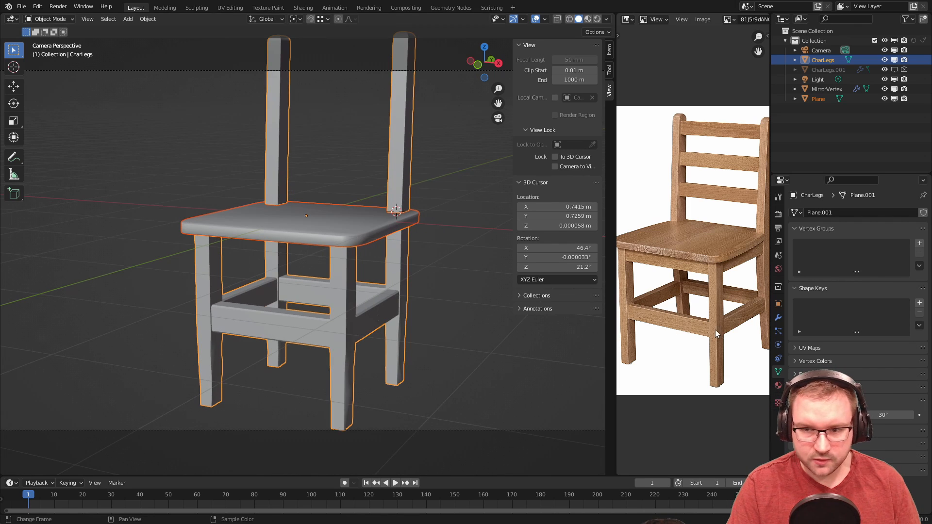
- Examine the chair's seat, lower legs and back posts from several angles
{"action": "left_click", "coordinate": [343, 235]}
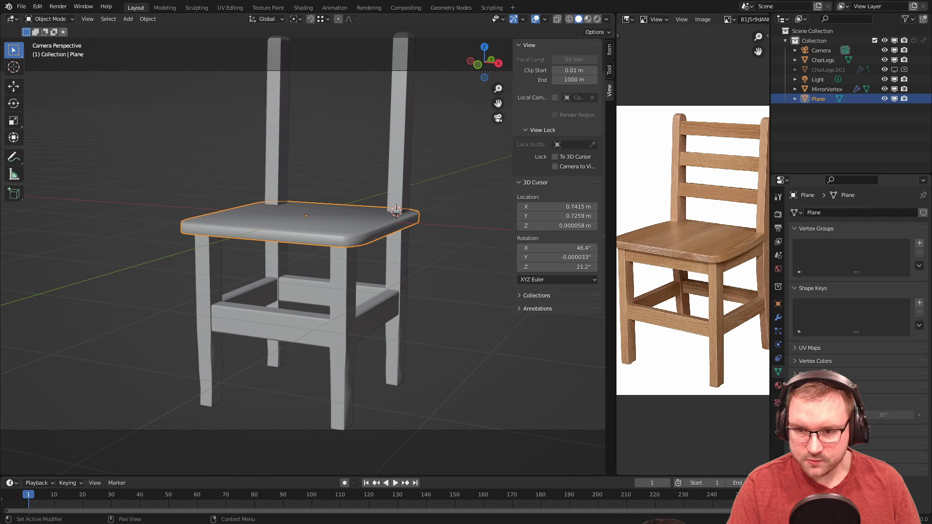
{"action": "scroll", "coordinate": [415, 253], "scroll_direction": "up", "scroll_amount": 2}
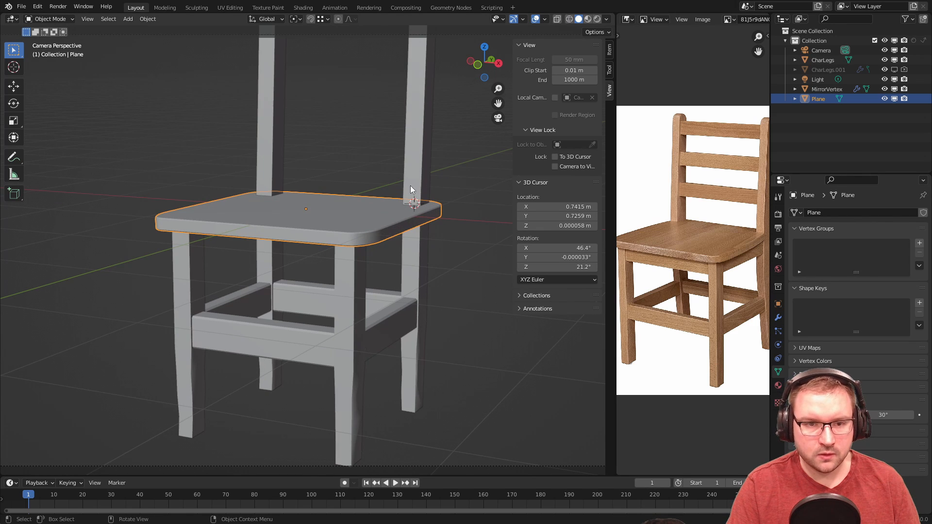
{"action": "scroll", "coordinate": [370, 188], "scroll_direction": "down", "scroll_amount": 2}
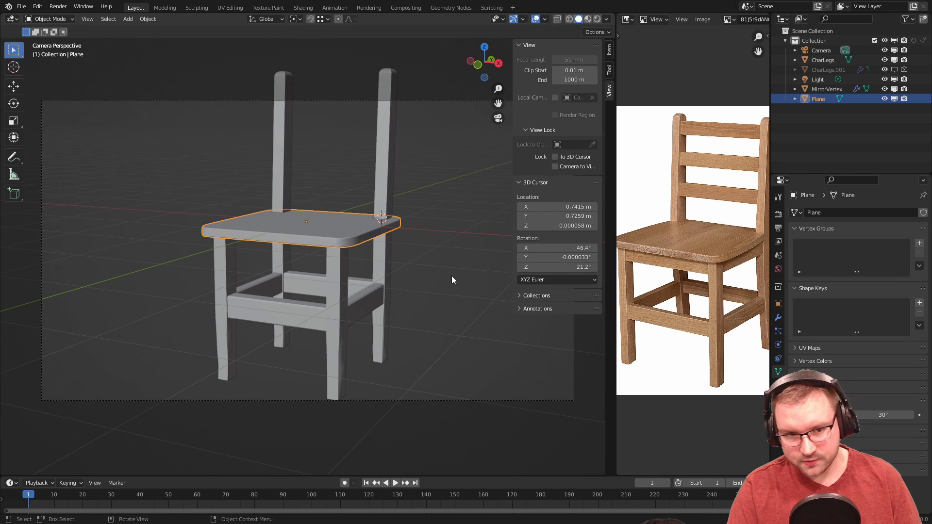
{"action": "middle_click_drag", "start_coordinate": [362, 366], "coordinate": [301, 284], "text": "shift"}
{"action": "scroll", "coordinate": [249, 315], "scroll_direction": "up", "scroll_amount": 4}
{"action": "scroll", "coordinate": [301, 283], "scroll_direction": "up", "scroll_amount": 3}
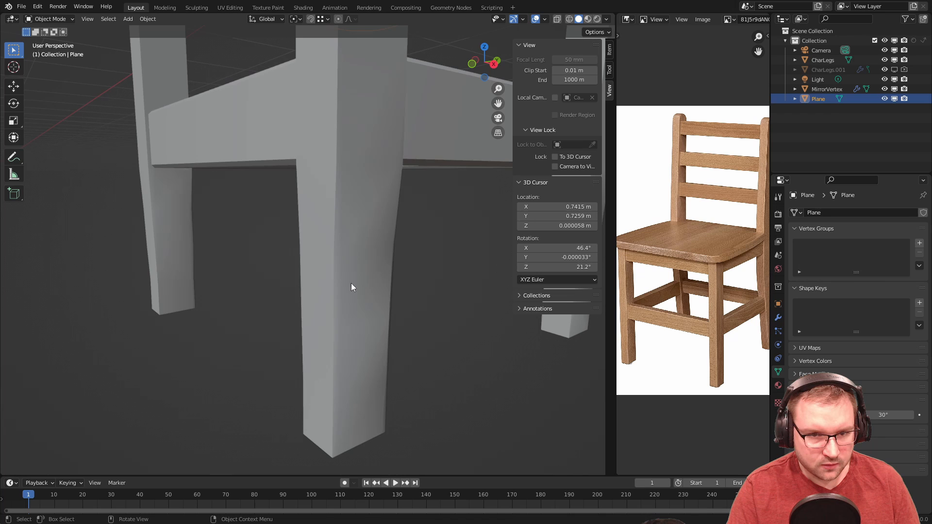
{"action": "left_click", "coordinate": [351, 284]}
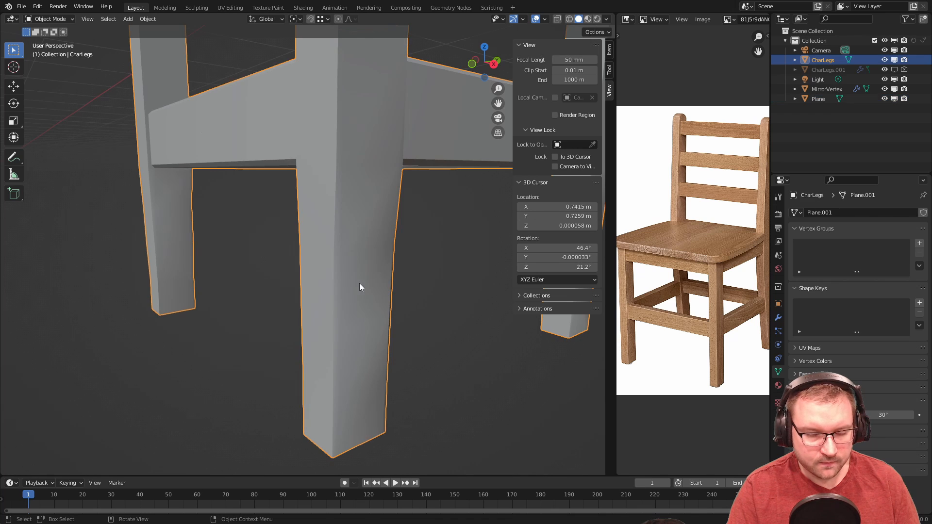
{"action": "scroll", "coordinate": [359, 283], "scroll_direction": "down", "scroll_amount": 3}
{"action": "mouse_move", "coordinate": [359, 284]}
{"action": "middle_mouse_down"}
{"action": "mouse_move", "coordinate": [401, 296]}
{"action": "mouse_move", "coordinate": [397, 262]}
{"action": "mouse_move", "coordinate": [371, 289]}
{"action": "middle_mouse_up"}
{"action": "scroll", "coordinate": [408, 296], "scroll_direction": "down", "scroll_amount": 3}
{"action": "scroll", "coordinate": [365, 212], "scroll_direction": "up", "scroll_amount": 3}
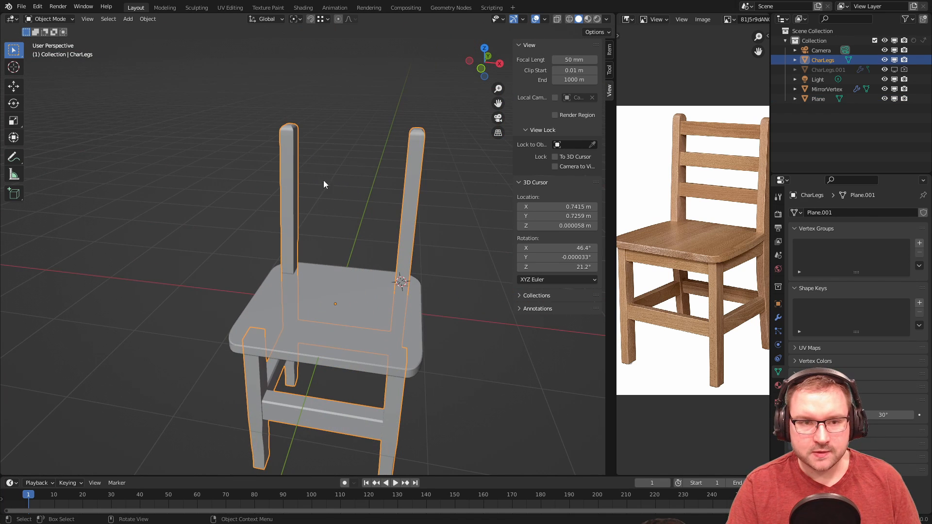
{"action": "scroll", "coordinate": [310, 183], "scroll_direction": "up", "scroll_amount": 4}
{"action": "key", "text": "Tab"}
{"action": "middle_click_drag", "start_coordinate": [318, 146], "coordinate": [256, 184]}
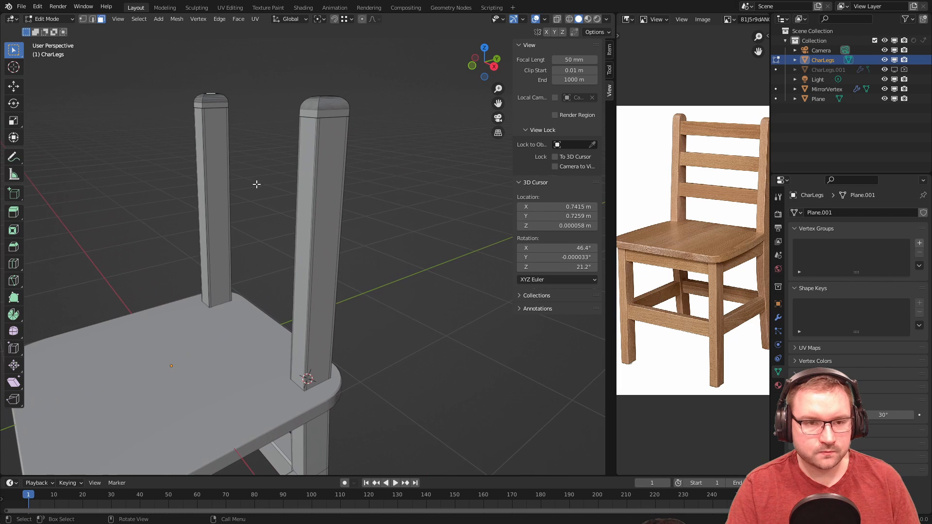
{"action": "key", "text": "Tab"}
{"action": "scroll", "coordinate": [279, 232], "scroll_direction": "down", "scroll_amount": 4}
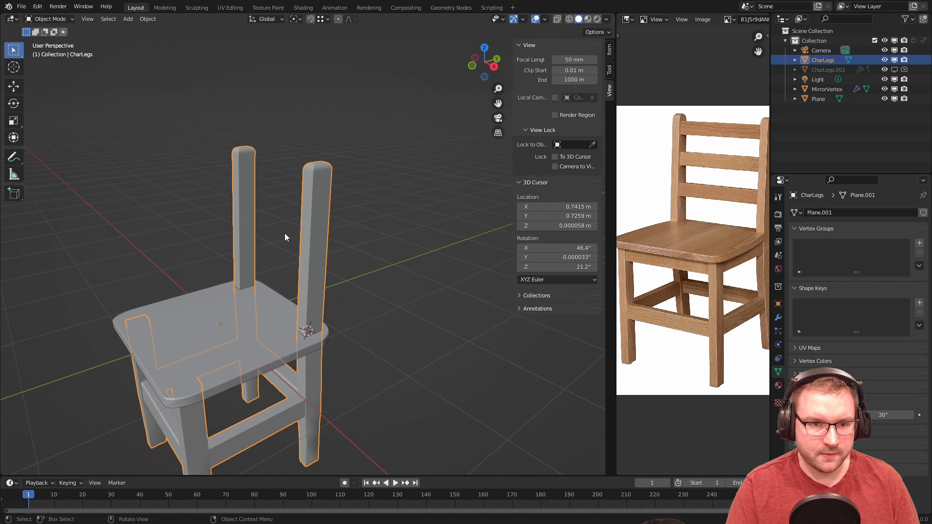
- Lock the camera to the view and pull it back to frame the whole chair with room around it
{"action": "key", "text": "KP_0"}
{"action": "middle_click_drag", "start_coordinate": [324, 175], "coordinate": [368, 246], "text": "shift"}
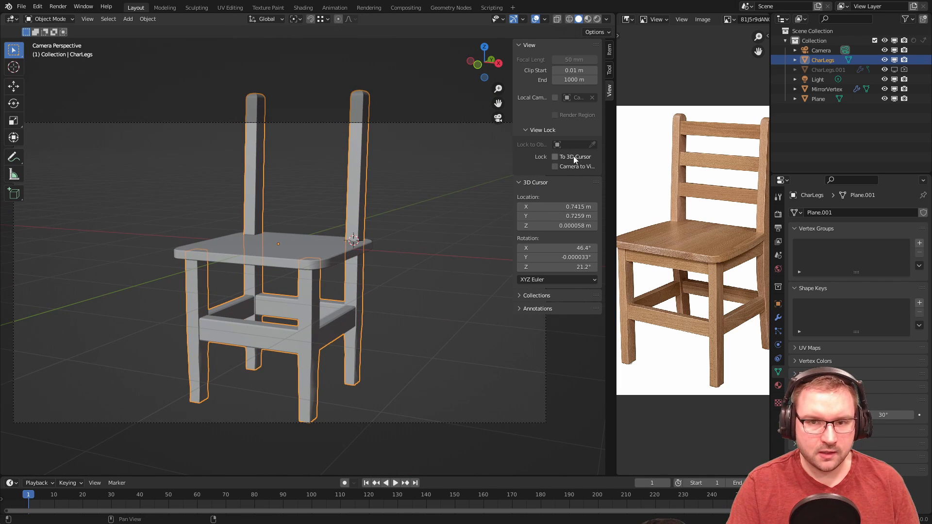
{"action": "left_click", "coordinate": [555, 166]}
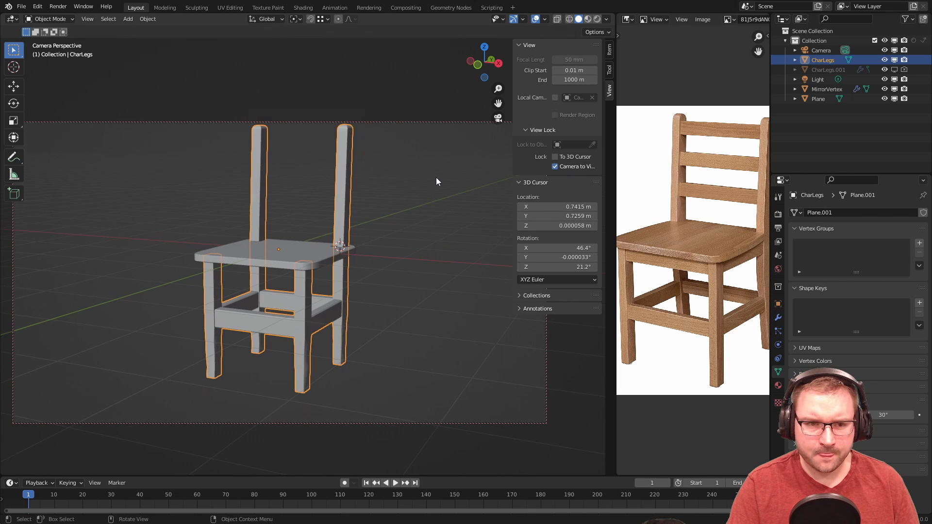
{"action": "middle_click_drag", "start_coordinate": [422, 203], "coordinate": [418, 219]}
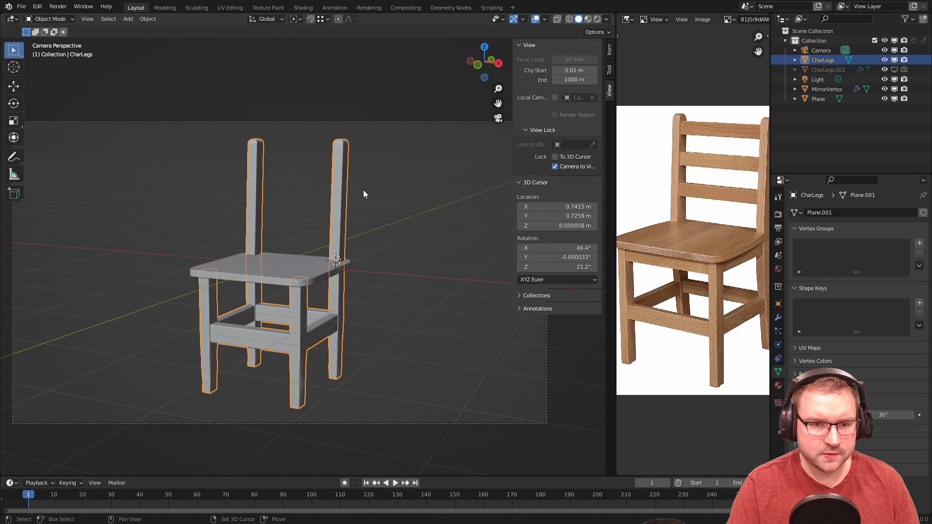
{"action": "scroll", "coordinate": [366, 196], "scroll_direction": "down", "scroll_amount": 2}
{"action": "middle_click_drag", "start_coordinate": [366, 197], "coordinate": [371, 229]}
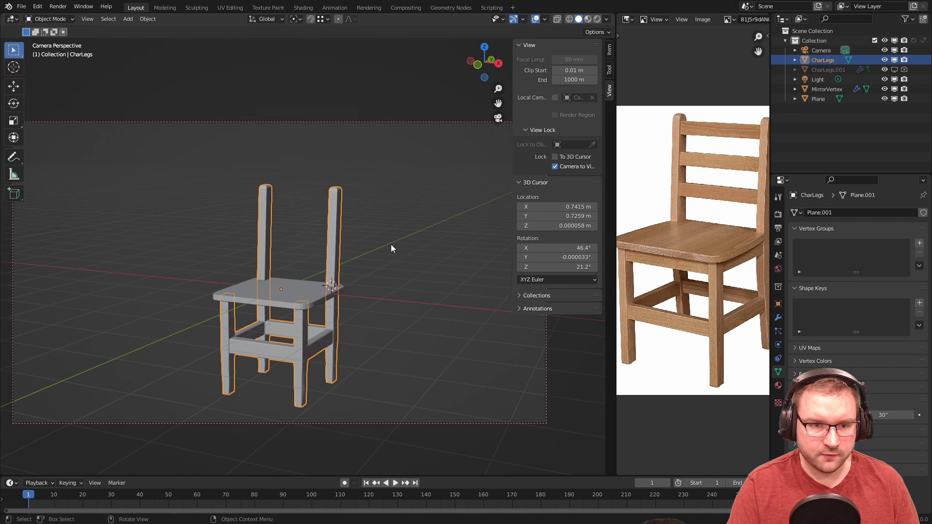
{"action": "left_click", "coordinate": [397, 257]}
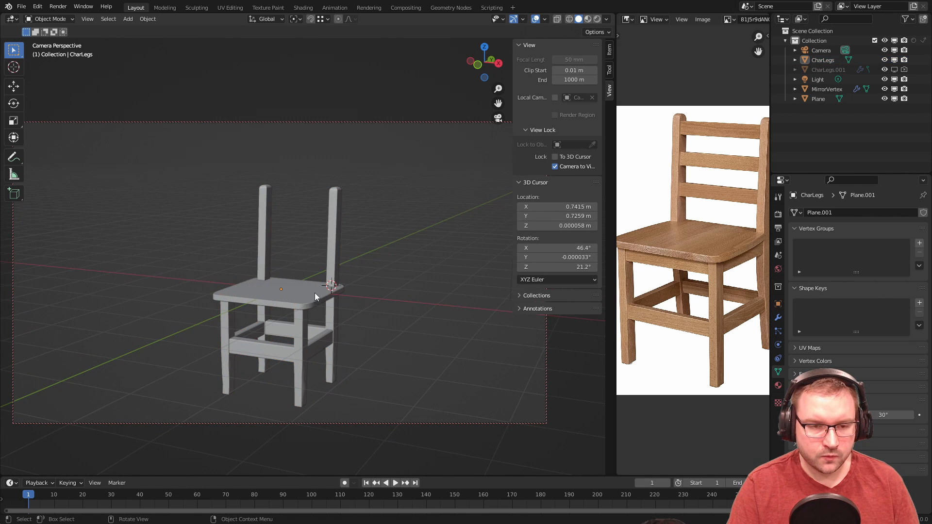
- Open the chair legs mesh for editing at vertex level
{"action": "key", "text": "Tab"}
{"action": "key", "text": "Tab"}
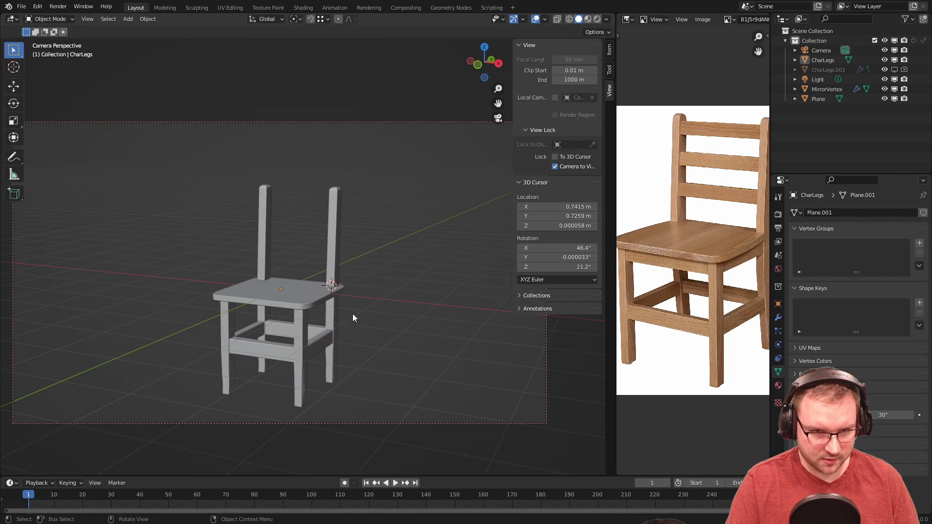
{"action": "key", "text": "Tab"}
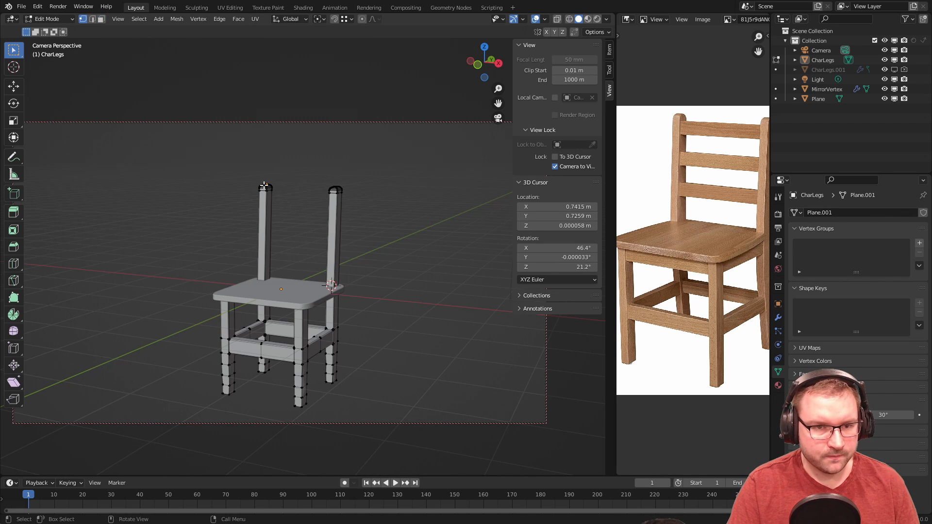
{"action": "left_click_drag", "start_coordinate": [242, 168], "coordinate": [357, 222]}
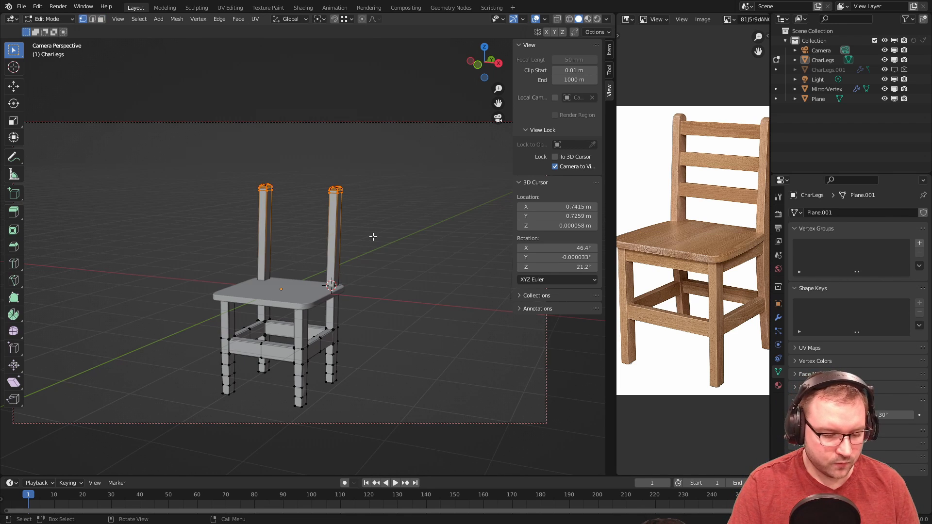
{"action": "key", "text": "g"}
{"action": "right_click", "coordinate": [373, 230]}
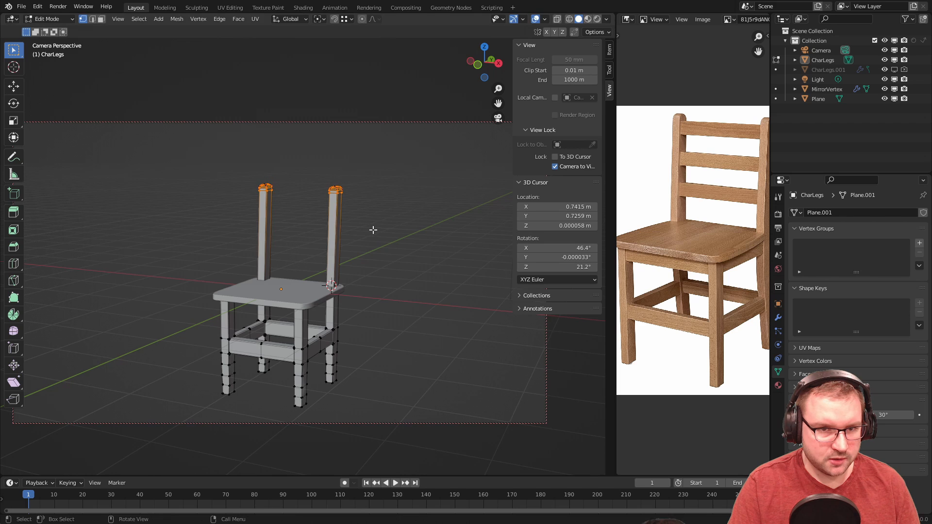
{"action": "scroll", "coordinate": [368, 215], "scroll_direction": "up", "scroll_amount": 2}
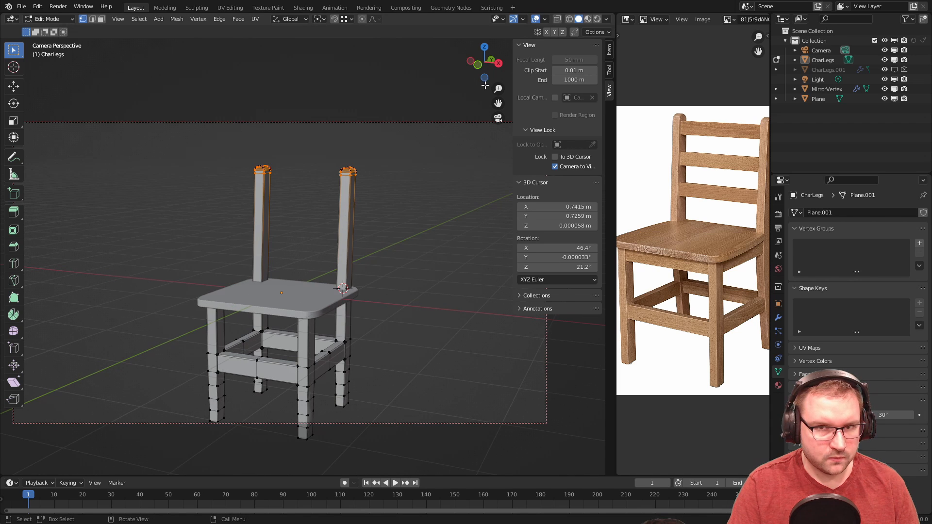
- In wireframe, select all top vertices of both back posts and move them about 0.18 m along Y and 0.87 m up Z
{"action": "left_click", "coordinate": [570, 20]}
{"action": "left_click_drag", "start_coordinate": [225, 145], "coordinate": [389, 219]}
{"action": "key", "text": "g"}
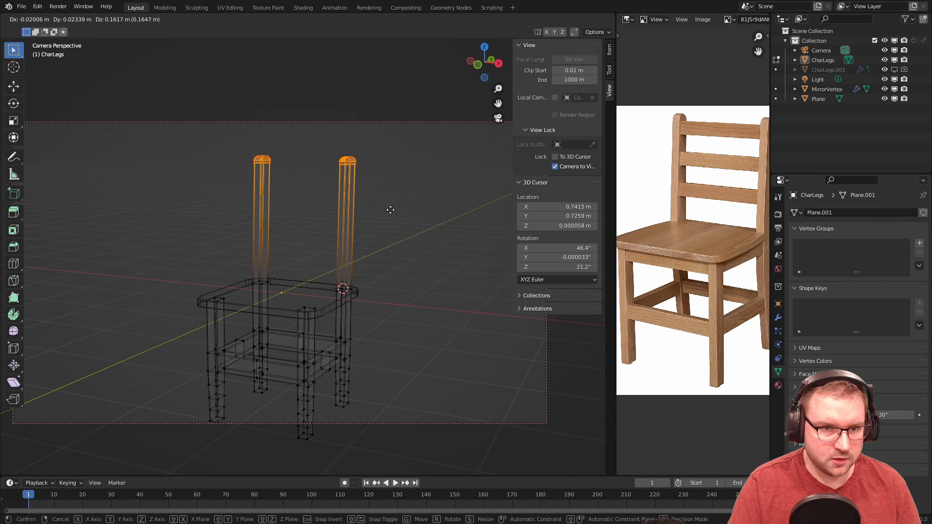
{"action": "right_click", "coordinate": [391, 209]}
{"action": "key", "text": "KP_3"}
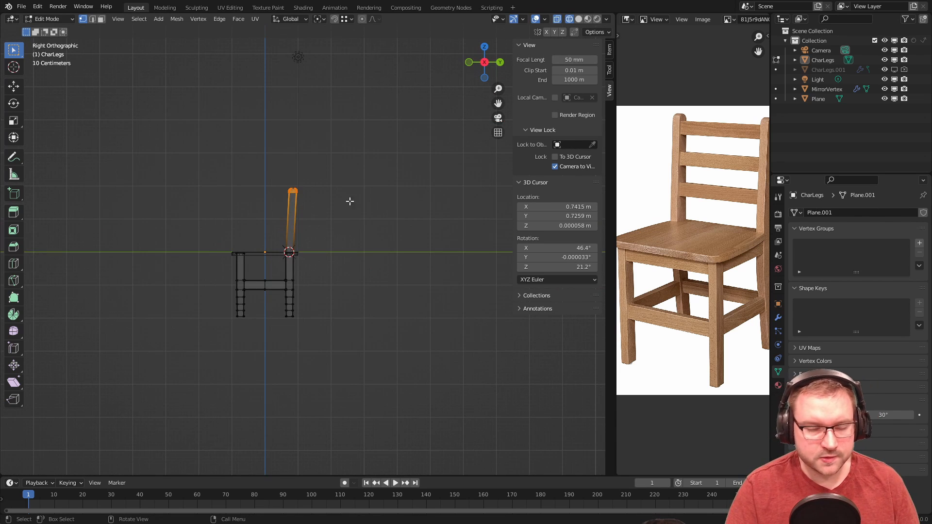
{"action": "scroll", "coordinate": [350, 202], "scroll_direction": "up", "scroll_amount": 6}
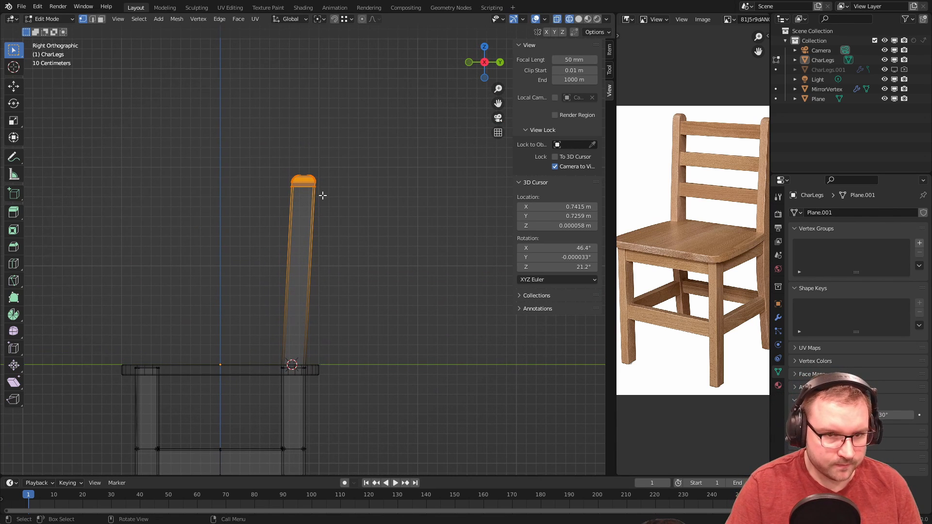
{"action": "key", "text": "g"}
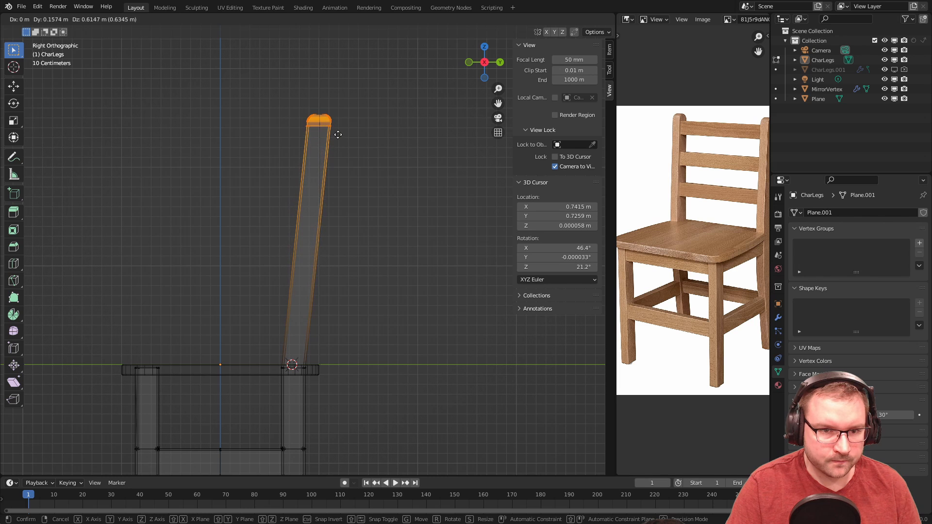
{"action": "left_click", "coordinate": [340, 110]}
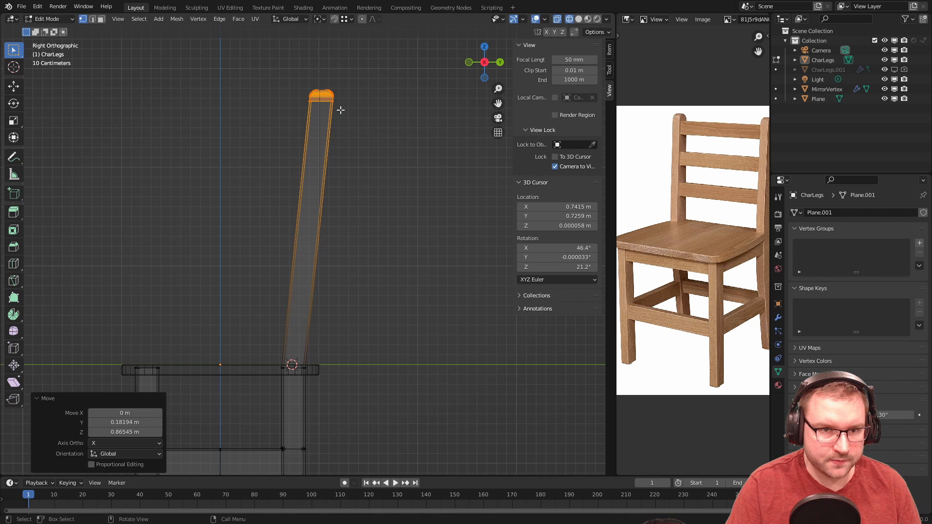
{"action": "key", "text": "KP_0"}
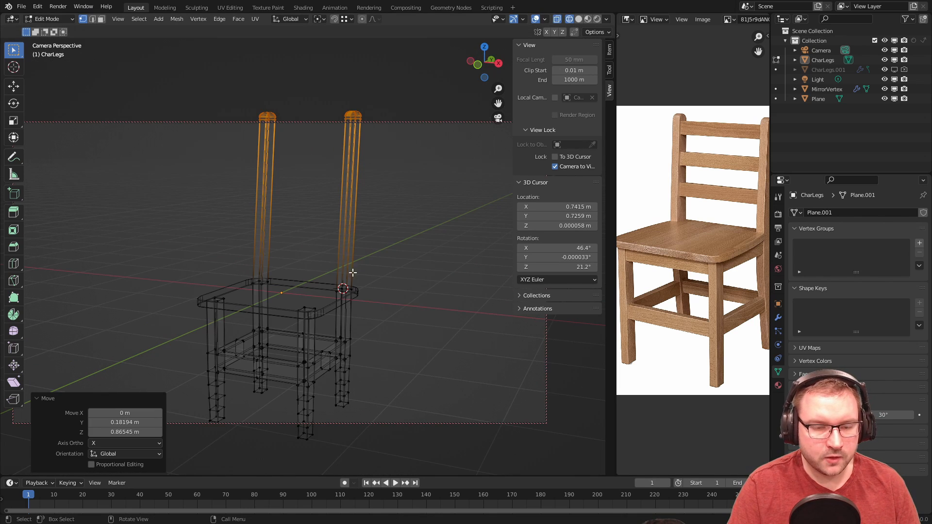
{"action": "left_click_drag", "start_coordinate": [145, 219], "coordinate": [408, 328]}
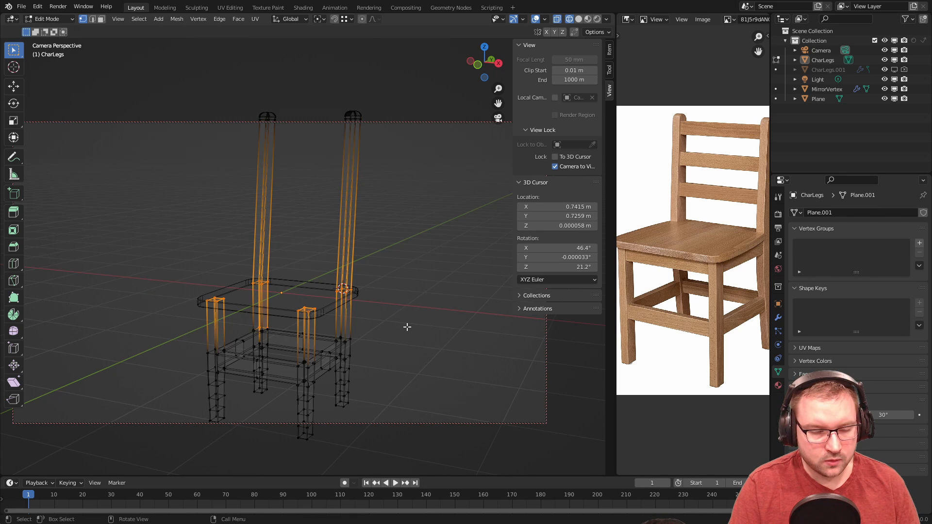
{"action": "key", "text": "g"}
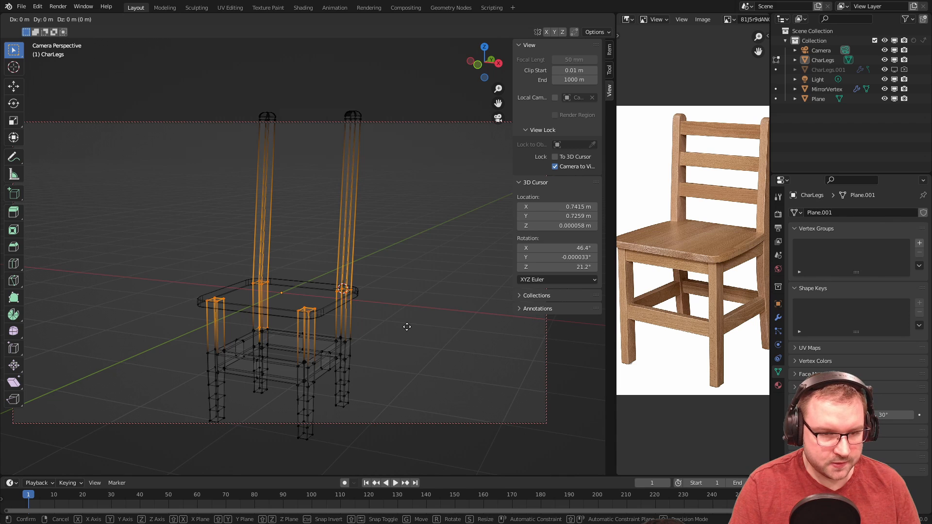
{"action": "key", "text": "z"}
{"action": "right_click", "coordinate": [406, 328]}
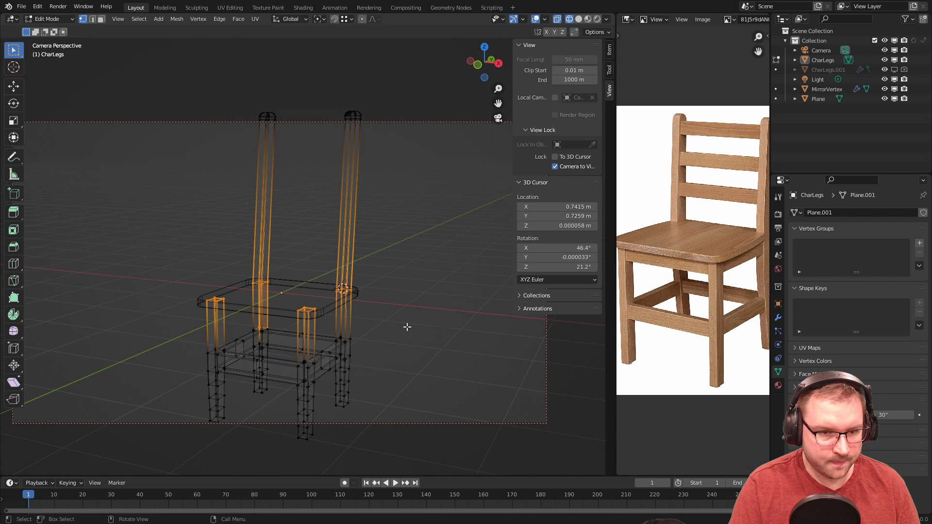
{"action": "left_click_drag", "start_coordinate": [195, 338], "coordinate": [372, 411], "text": "shift"}
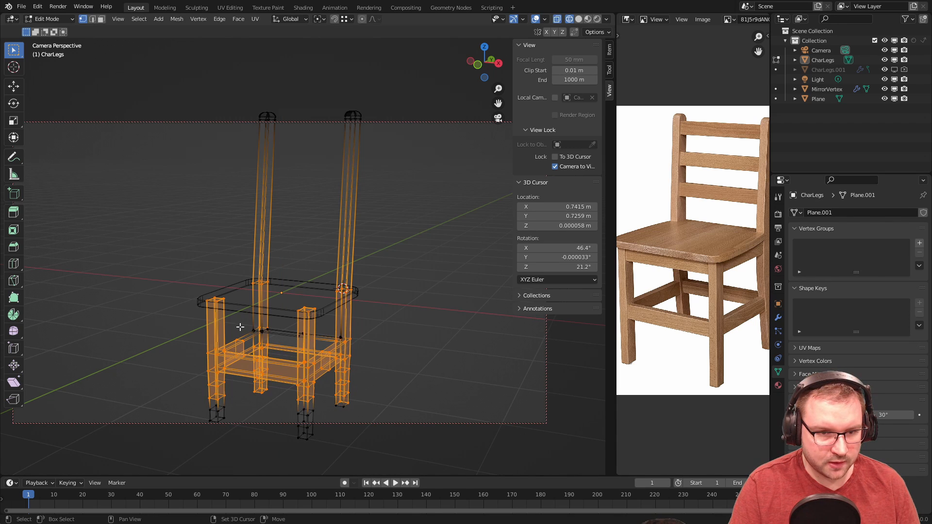
{"action": "left_click_drag", "start_coordinate": [240, 325], "coordinate": [373, 367]}
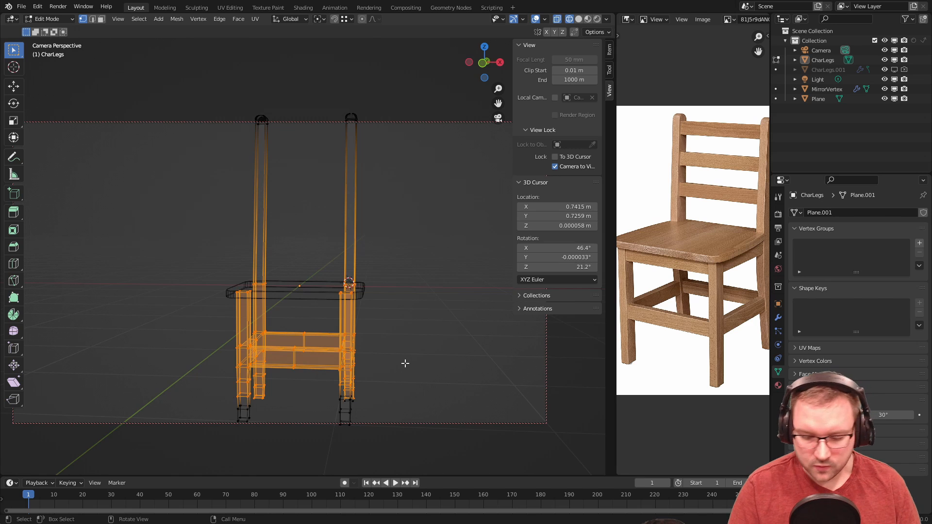
- From the right side view, raise the leg vertices at seat level together with the whole stretcher frame about 0.40 m along Z
{"action": "key", "text": "KP_3"}
{"action": "scroll", "coordinate": [303, 332], "scroll_direction": "up", "scroll_amount": 3}
{"action": "left_click", "coordinate": [369, 319]}
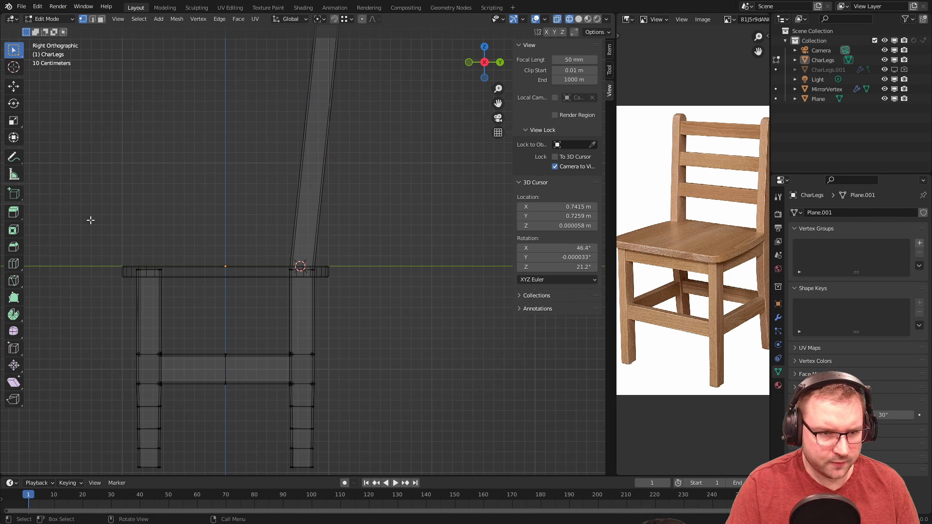
{"action": "left_click_drag", "start_coordinate": [82, 221], "coordinate": [392, 390]}
{"action": "key", "text": "g"}
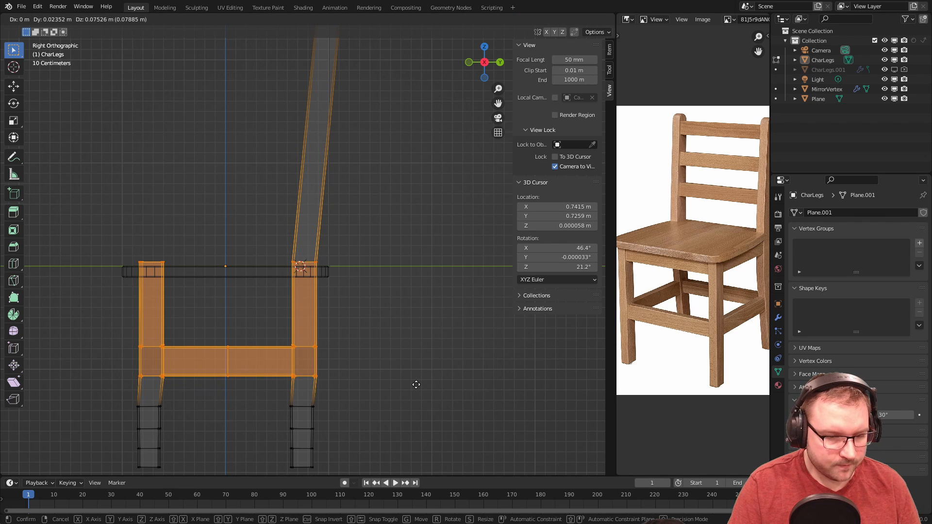
{"action": "key", "text": "z"}
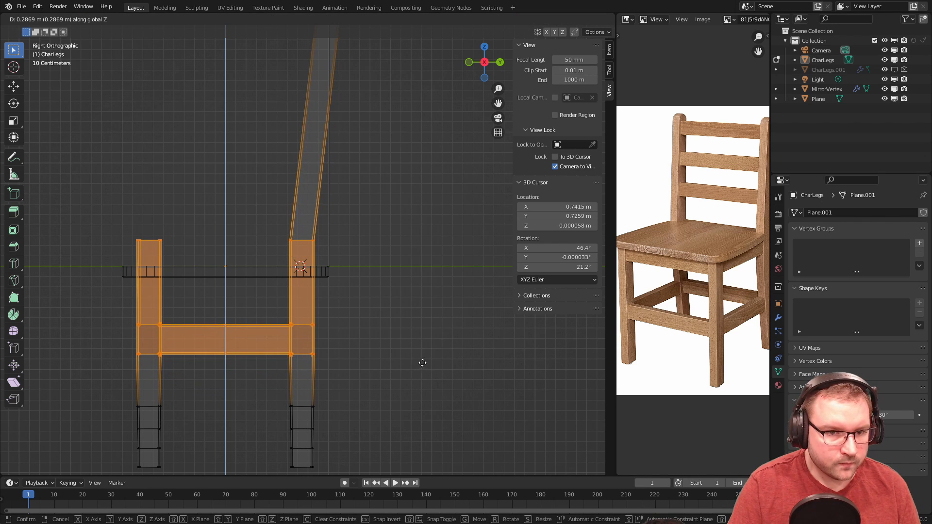
{"action": "left_click", "coordinate": [429, 350]}
{"action": "key", "text": "KP_0"}
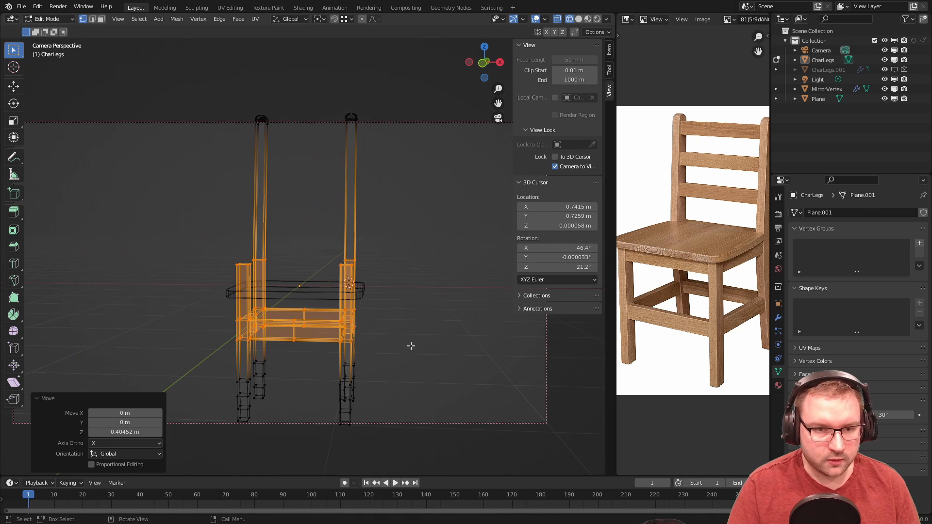
- Return to Object Mode and raise the seat about 0.42 m along Z onto the tops of the front legs
{"action": "key", "text": "Tab"}
{"action": "left_click", "coordinate": [314, 297]}
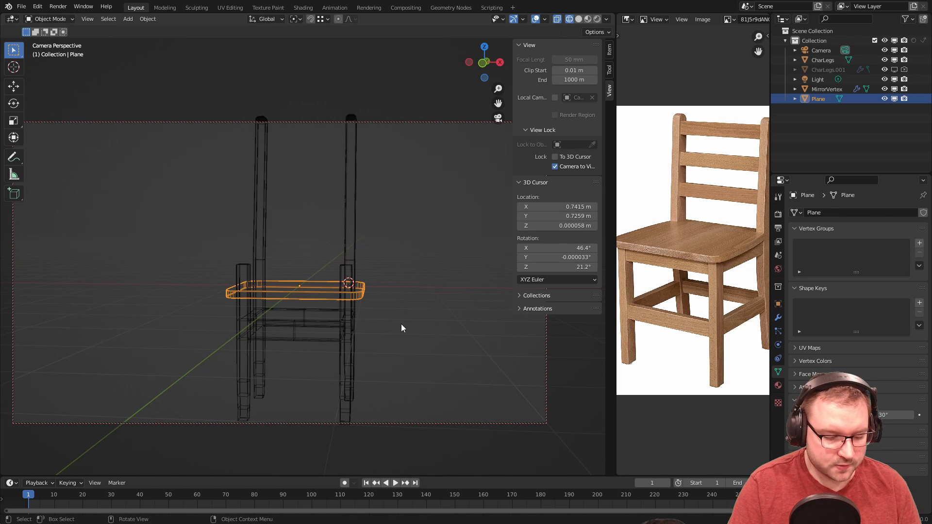
{"action": "key", "text": "g"}
{"action": "key", "text": "z"}
{"action": "left_click", "coordinate": [402, 298]}
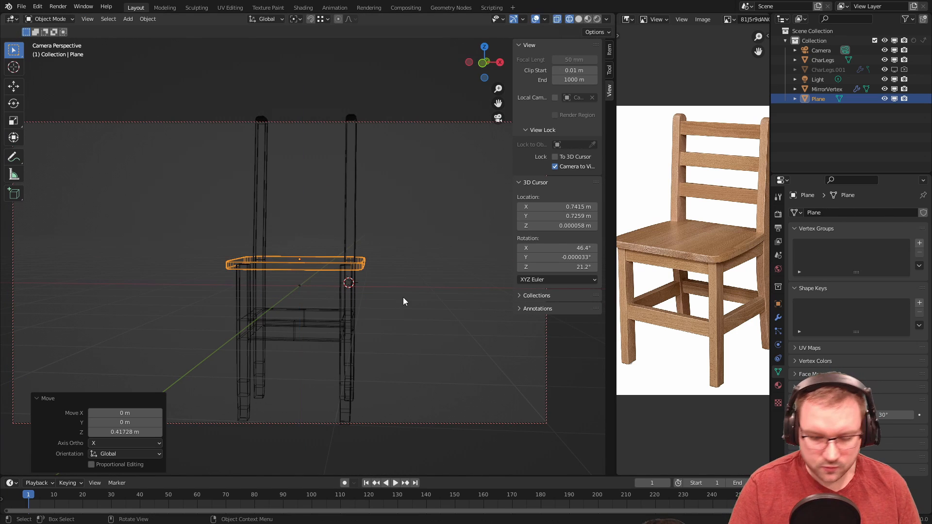
- Turn off X-ray, switch the viewport to Material Preview shading, and compare the chair with the reference photo from the camera view
{"action": "key", "text": "KP_3"}
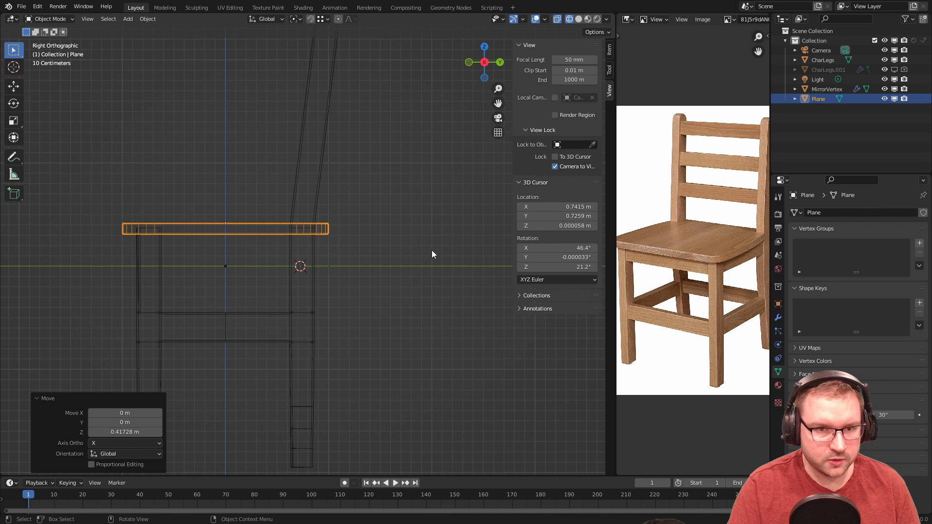
{"action": "left_click", "coordinate": [556, 19]}
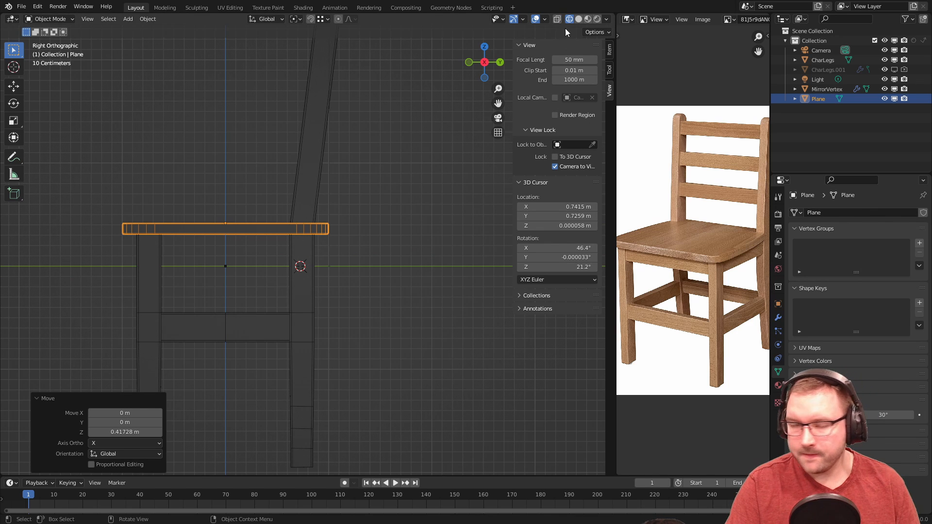
{"action": "left_click", "coordinate": [589, 19]}
{"action": "middle_click_drag", "start_coordinate": [360, 172], "coordinate": [418, 199]}
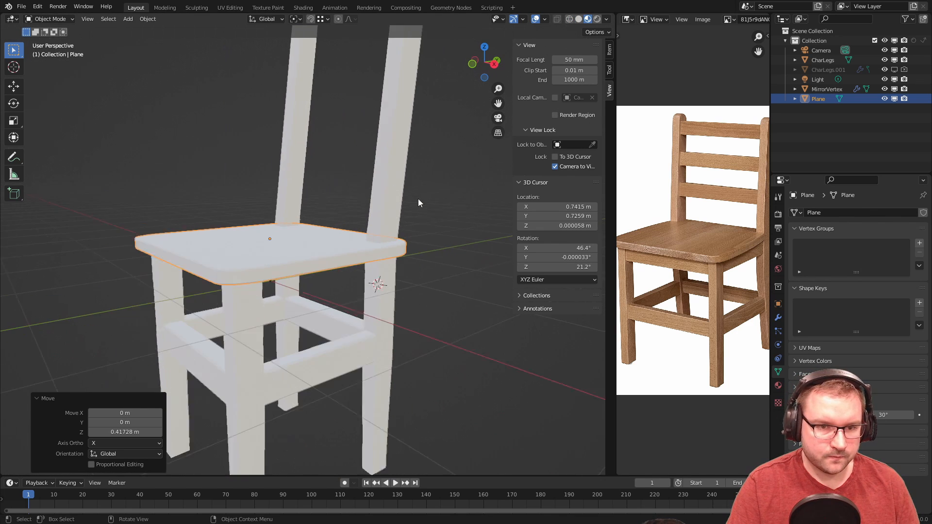
{"action": "scroll", "coordinate": [412, 181], "scroll_direction": "down", "scroll_amount": 3}
{"action": "key", "text": "KP_0"}
{"action": "middle_click_drag", "start_coordinate": [427, 252], "coordinate": [401, 275]}
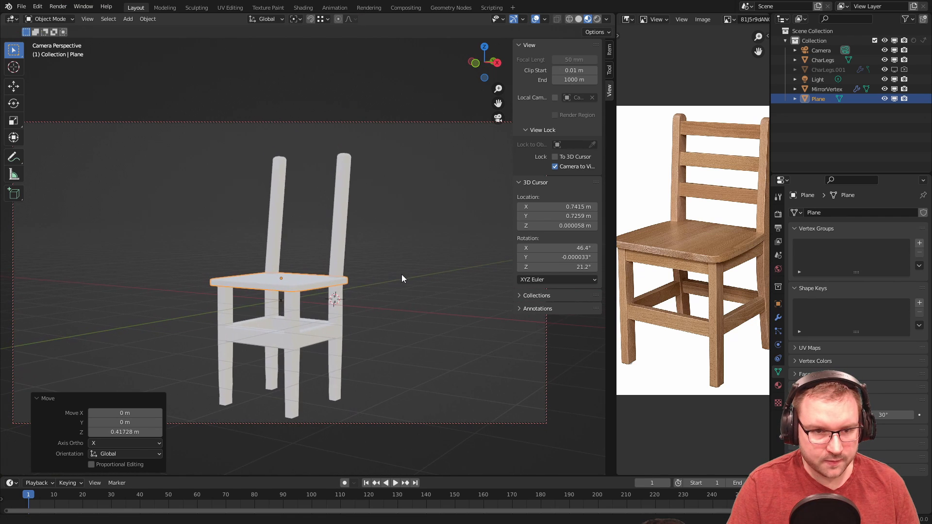
- Edit the chair legs mesh with X-ray on, moving both back posts' top vertices about 0.07 m along Y and 0.80 m up Z
{"action": "left_click", "coordinate": [285, 194]}
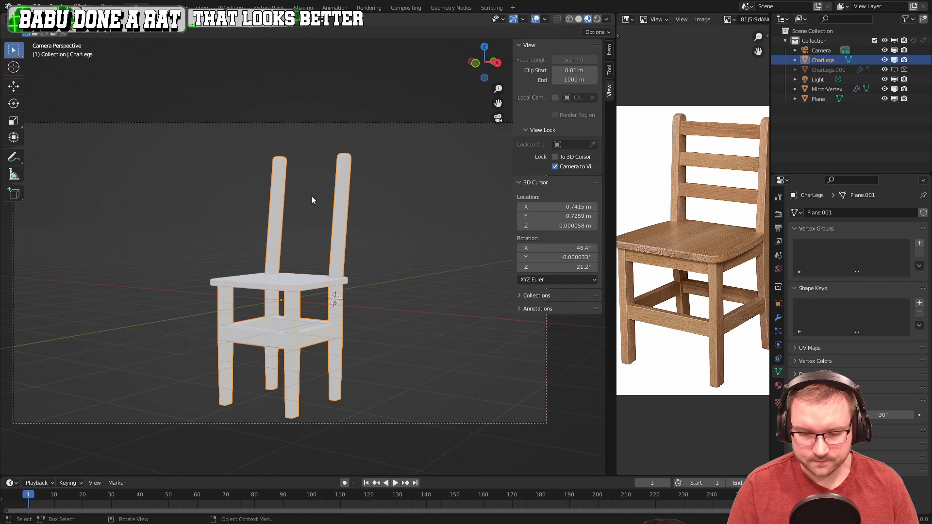
{"action": "key", "text": "KP_3"}
{"action": "key", "text": "Tab"}
{"action": "scroll", "coordinate": [340, 199], "scroll_direction": "up", "scroll_amount": 2}
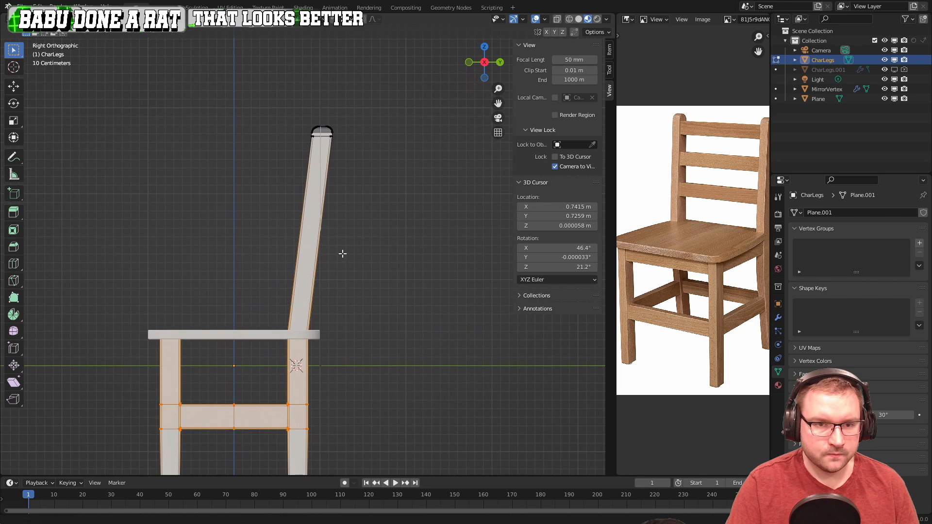
{"action": "left_click_drag", "start_coordinate": [240, 88], "coordinate": [400, 153]}
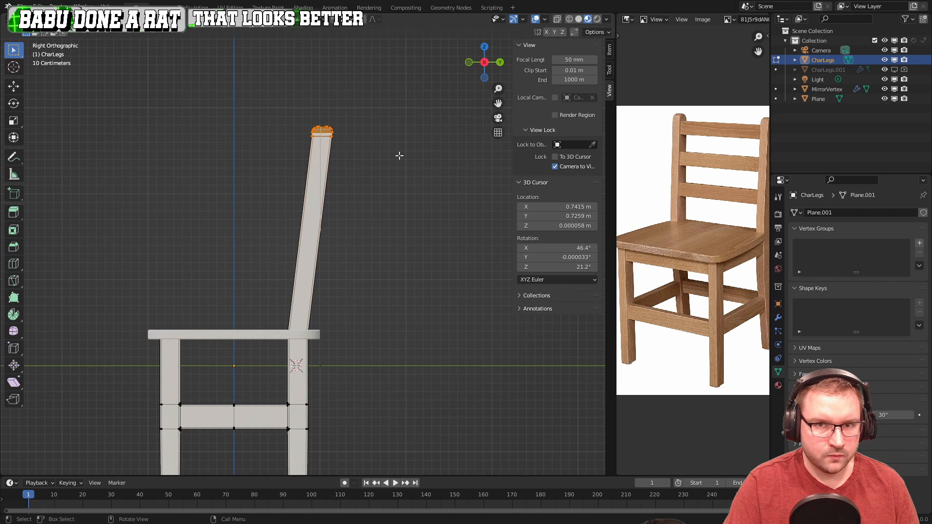
{"action": "left_click", "coordinate": [557, 20]}
{"action": "left_click_drag", "start_coordinate": [386, 88], "coordinate": [271, 181]}
{"action": "scroll", "coordinate": [389, 199], "scroll_direction": "up", "scroll_amount": 3}
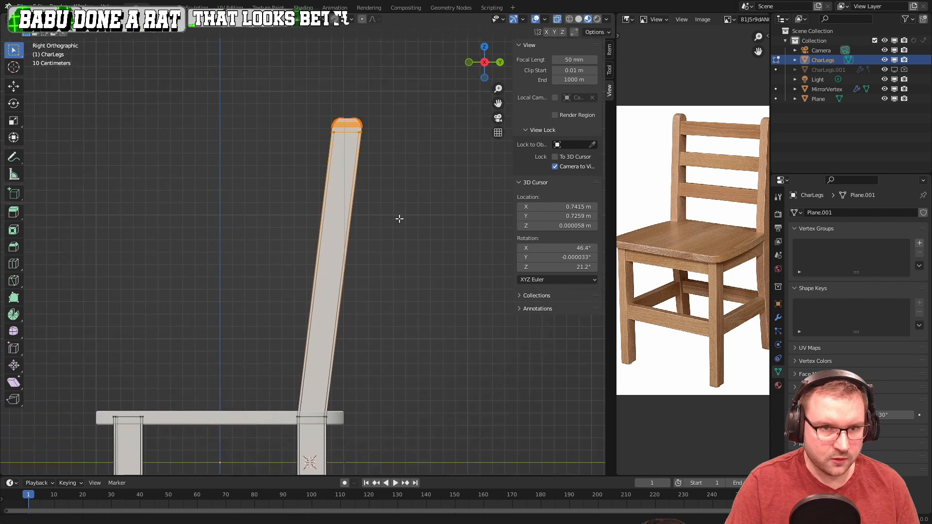
{"action": "scroll", "coordinate": [414, 231], "scroll_direction": "down", "scroll_amount": 1}
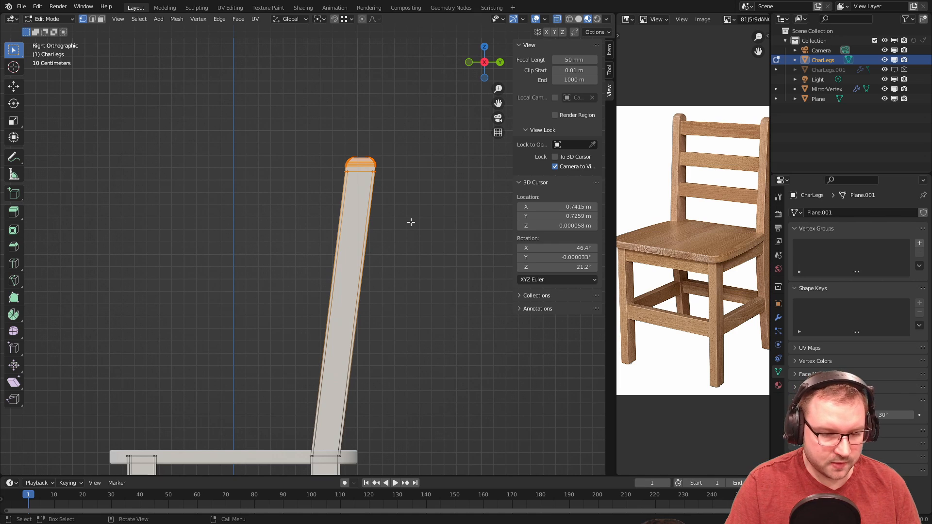
{"action": "left_click_drag", "start_coordinate": [323, 144], "coordinate": [426, 194]}
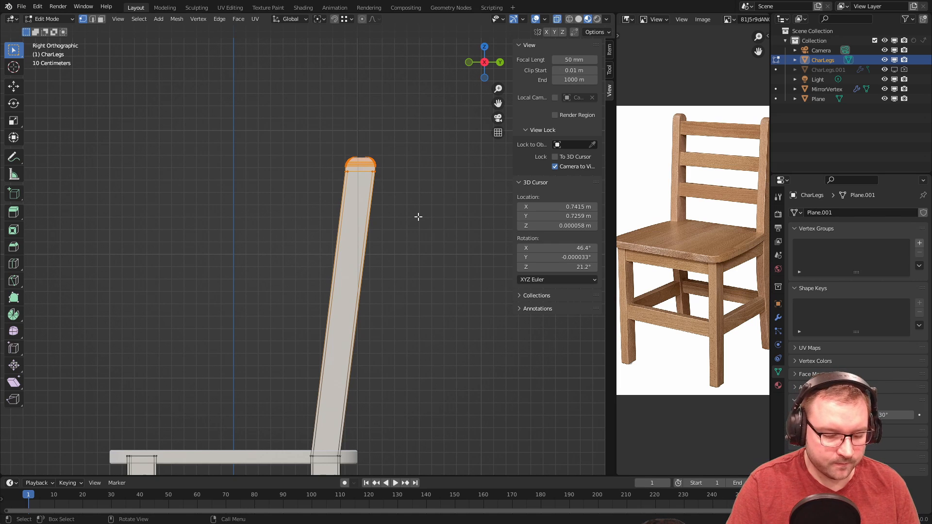
{"action": "key", "text": "g"}
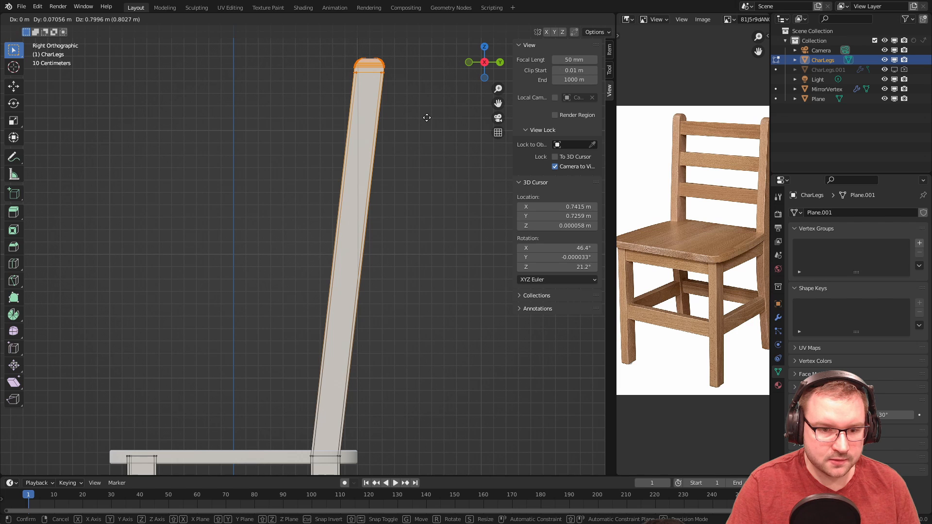
{"action": "left_click", "coordinate": [427, 118]}
- Examine the back posts' height and spacing from the camera, front and perspective views against the reference photo
{"action": "key", "text": "KP_0"}
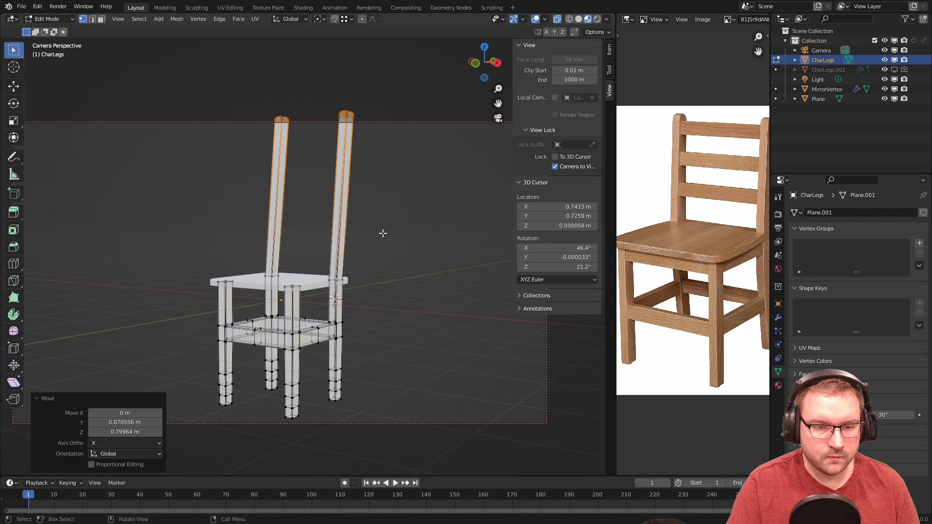
{"action": "middle_click_drag", "start_coordinate": [369, 221], "coordinate": [408, 221]}
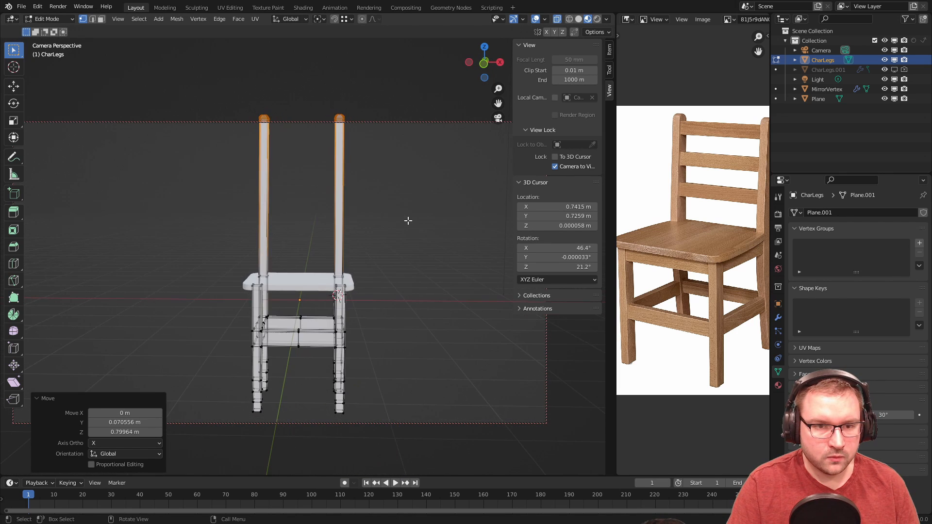
{"action": "key", "text": "KP_3"}
{"action": "key", "text": "KP_1"}
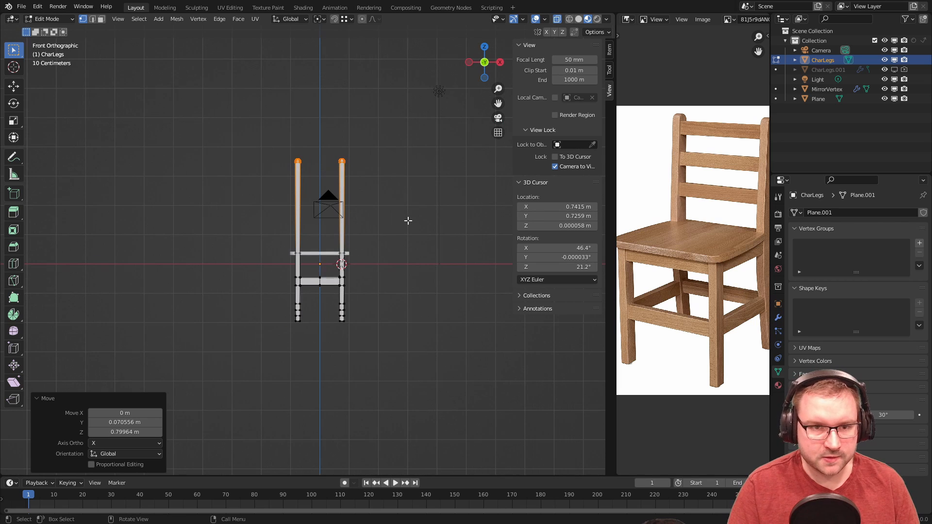
{"action": "scroll", "coordinate": [398, 217], "scroll_direction": "up", "scroll_amount": 7}
{"action": "middle_click_drag", "start_coordinate": [432, 149], "coordinate": [377, 225], "text": "shift"}
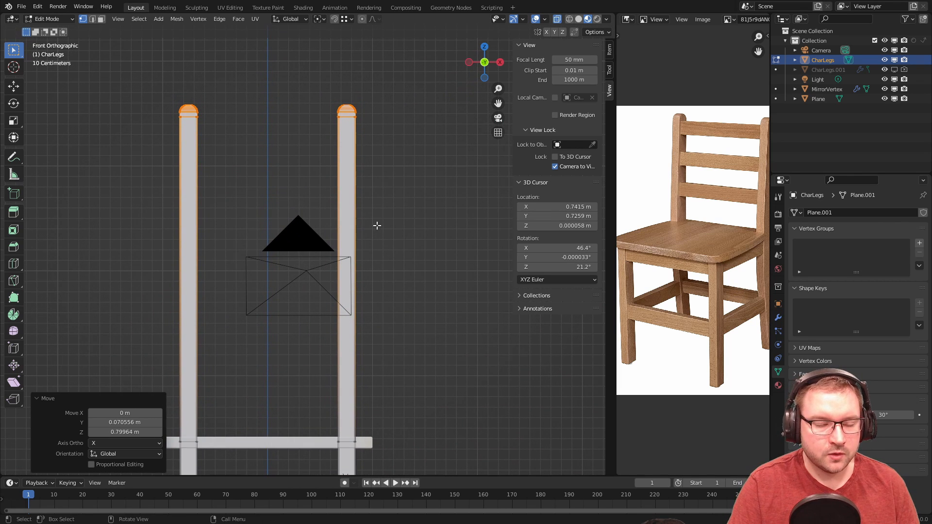
{"action": "key", "text": "Tab"}
{"action": "middle_click_drag", "start_coordinate": [424, 262], "coordinate": [325, 364]}
- In Edit Mode, clear the selection and add six evenly spaced, unslid loop cuts around one back post above the seat
{"action": "key", "text": "Tab"}
{"action": "scroll", "coordinate": [279, 276], "scroll_direction": "up", "scroll_amount": 5}
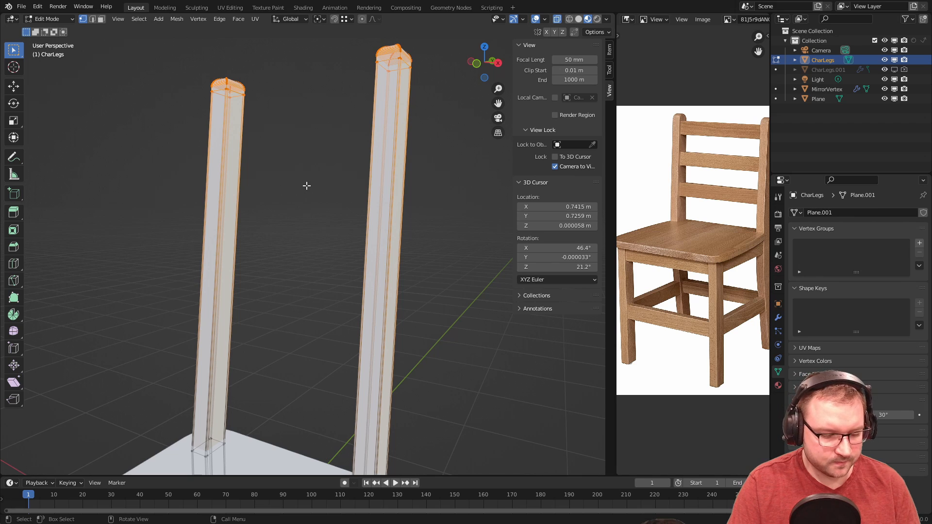
{"action": "key", "text": "3"}
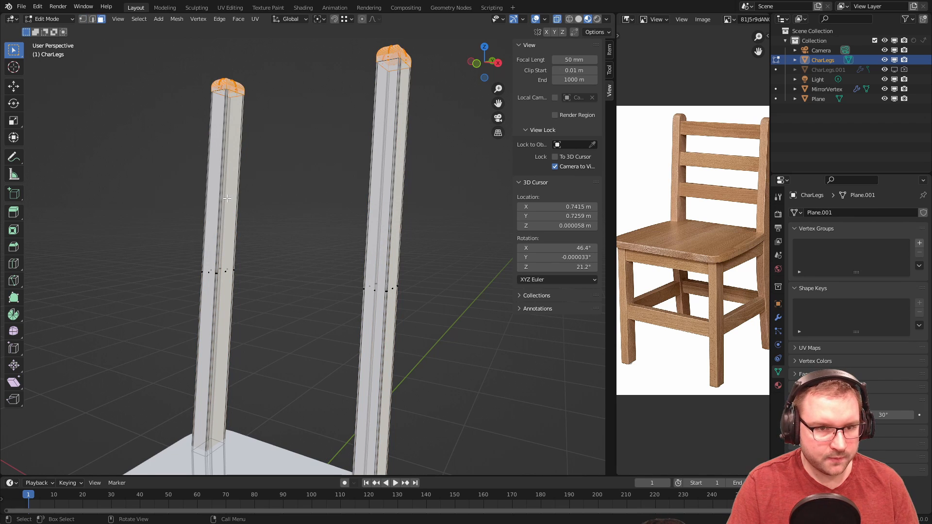
{"action": "key", "text": "alt+a"}
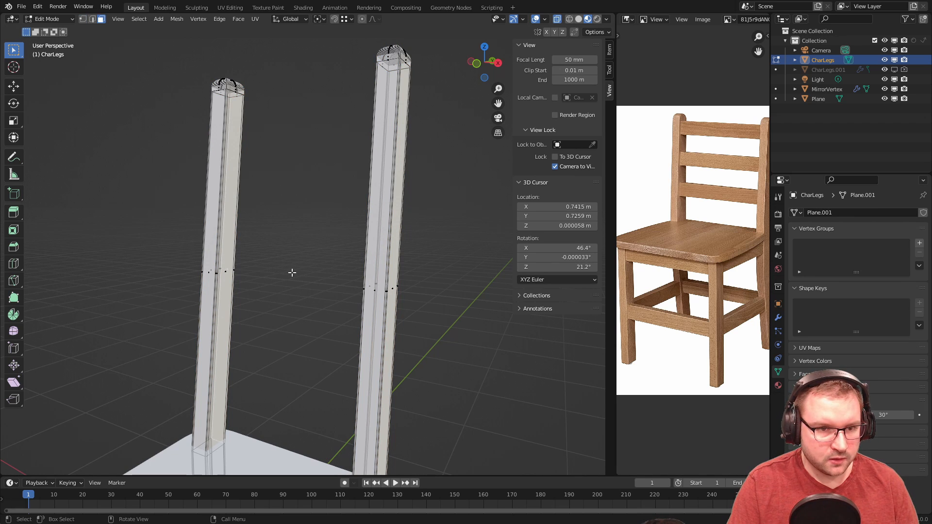
{"action": "key", "text": "ctrl+r"}
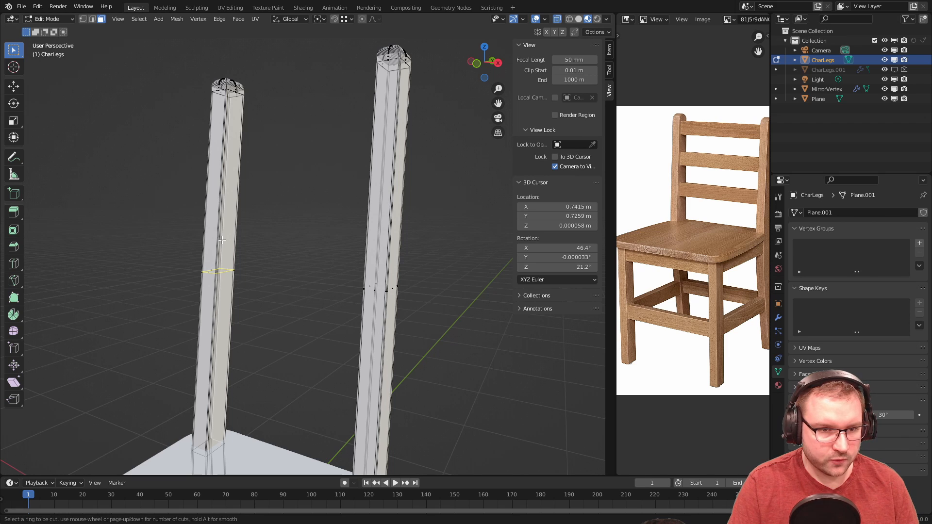
{"action": "scroll", "coordinate": [222, 240], "scroll_direction": "up", "scroll_amount": 2}
{"action": "scroll", "coordinate": [222, 240], "scroll_direction": "up", "scroll_amount": 5}
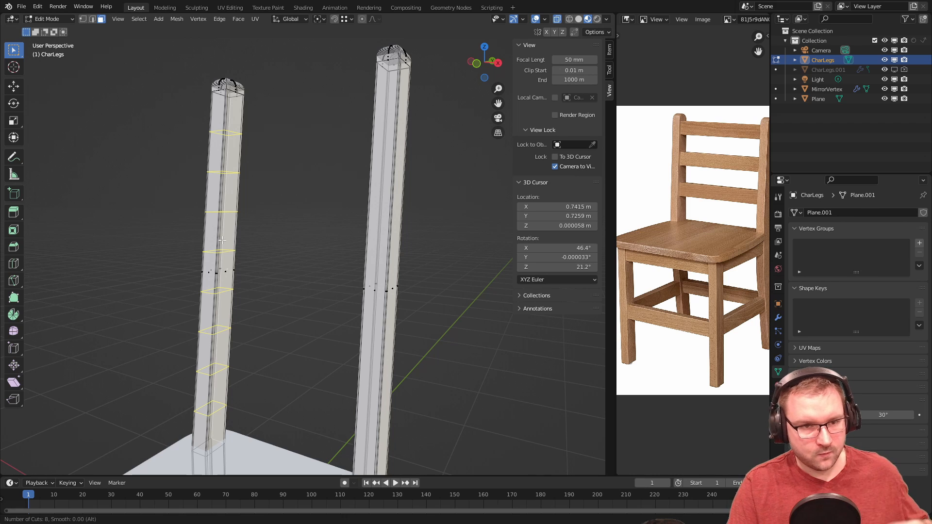
{"action": "scroll", "coordinate": [222, 240], "scroll_direction": "down", "scroll_amount": 2}
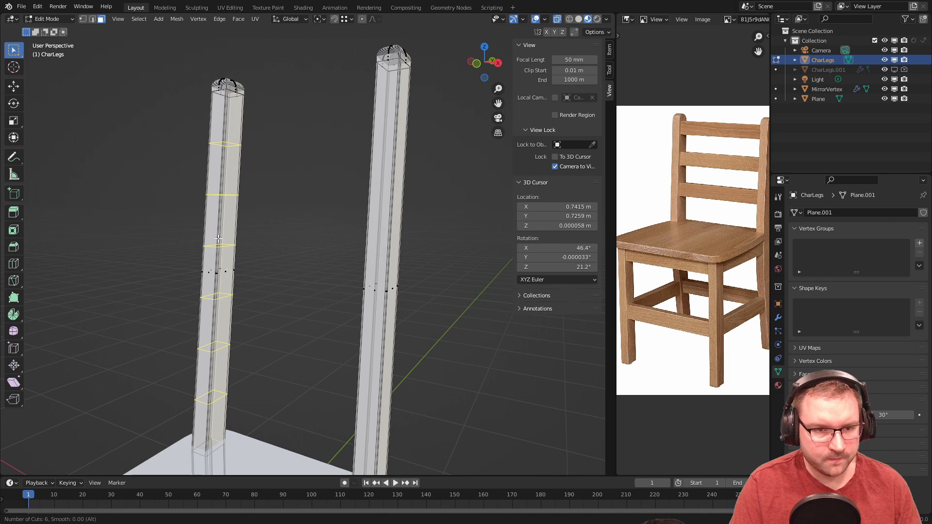
{"action": "left_click", "coordinate": [219, 239]}
{"action": "right_click", "coordinate": [259, 228]}
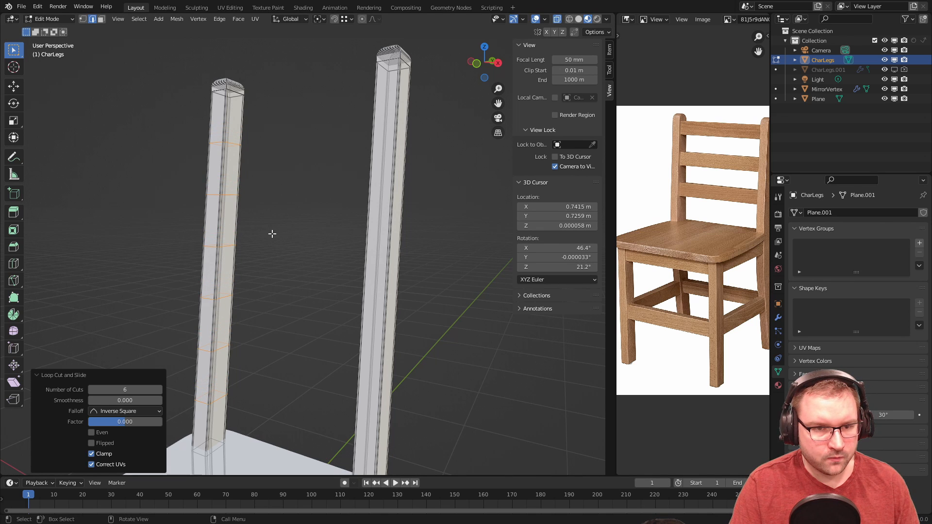
- Inspect the new edge loops on the back post up close at vertex level and turn off X-ray
{"action": "middle_click_drag", "start_coordinate": [278, 243], "coordinate": [306, 193]}
{"action": "scroll", "coordinate": [285, 193], "scroll_direction": "up", "scroll_amount": 3}
{"action": "scroll", "coordinate": [290, 183], "scroll_direction": "down", "scroll_amount": 2}
{"action": "scroll", "coordinate": [293, 179], "scroll_direction": "down", "scroll_amount": 2}
{"action": "scroll", "coordinate": [306, 193], "scroll_direction": "up", "scroll_amount": 4}
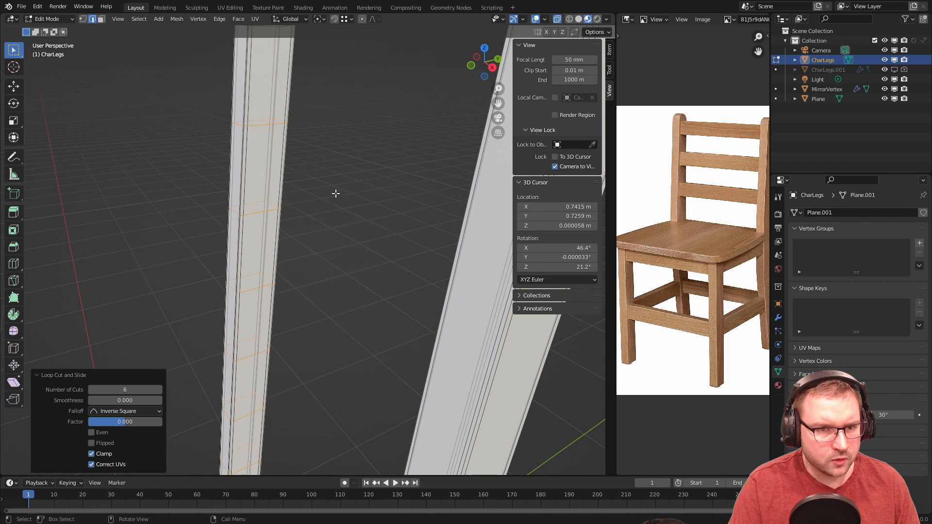
{"action": "scroll", "coordinate": [334, 194], "scroll_direction": "up", "scroll_amount": 1}
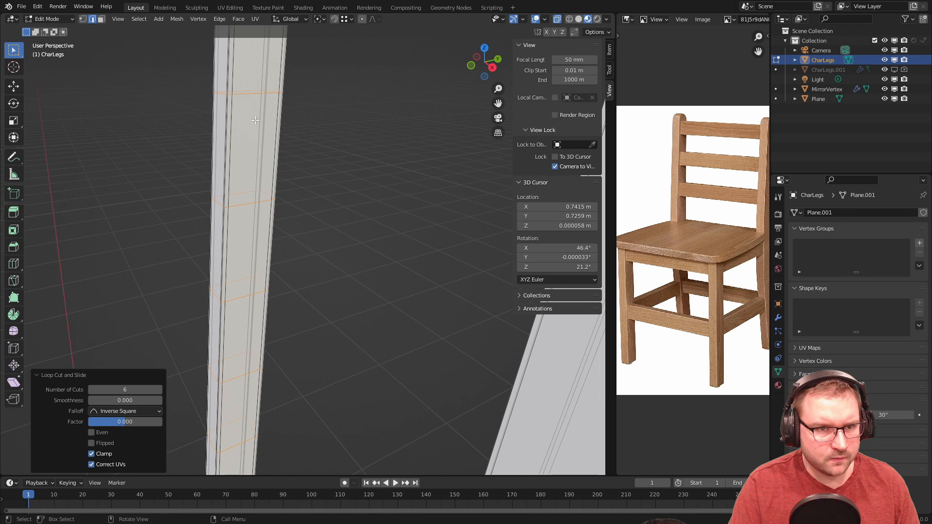
{"action": "key", "text": "1"}
{"action": "key", "text": "a"}
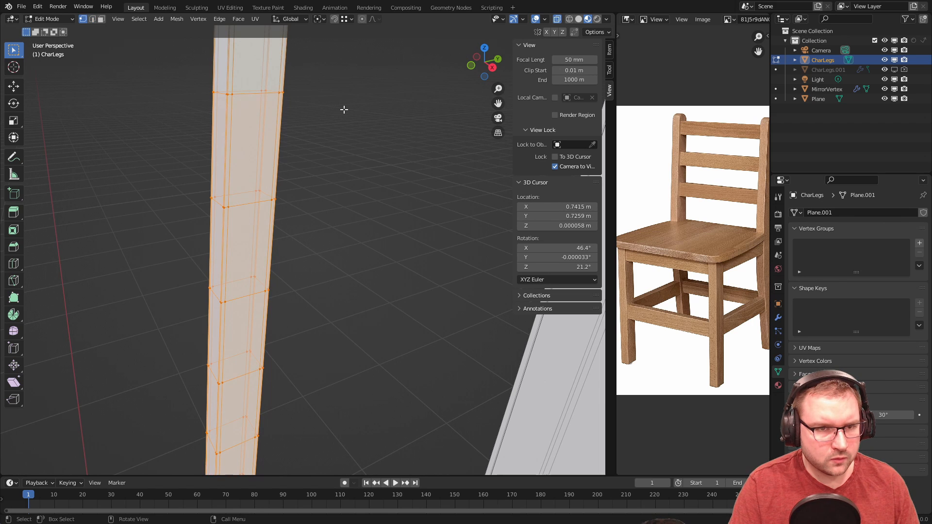
{"action": "key", "text": "alt+a"}
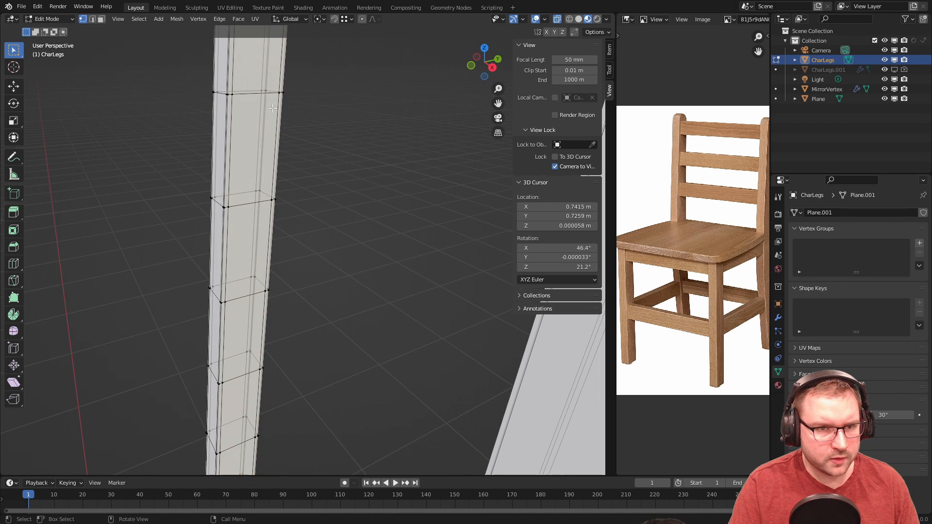
{"action": "left_click", "coordinate": [556, 21]}
{"action": "left_click", "coordinate": [557, 22]}
{"action": "left_click", "coordinate": [555, 21]}
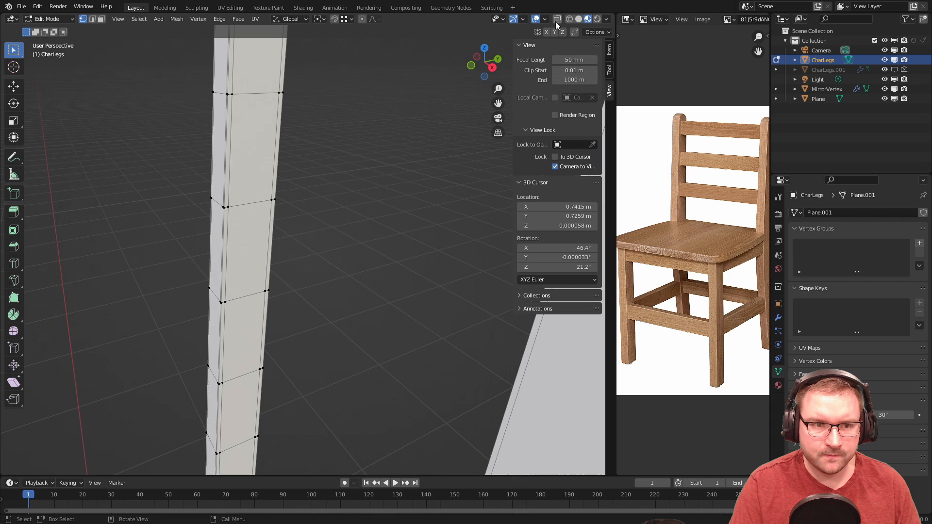
- Try selecting a face between the loops, and undo the selection changes back to the six new edge loops
{"action": "key", "text": "3"}
{"action": "left_click", "coordinate": [268, 161]}
{"action": "middle_click_drag", "start_coordinate": [269, 161], "coordinate": [323, 104]}
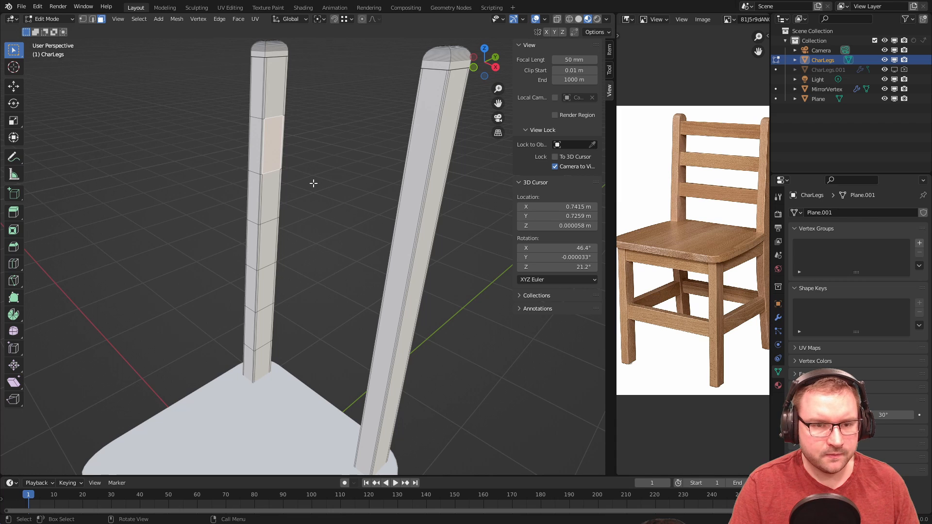
{"action": "key", "text": "ctrl+z"}
{"action": "key", "text": "ctrl+z"}
{"action": "key", "text": "ctrl+z"}
{"action": "key", "text": "ctrl+z"}
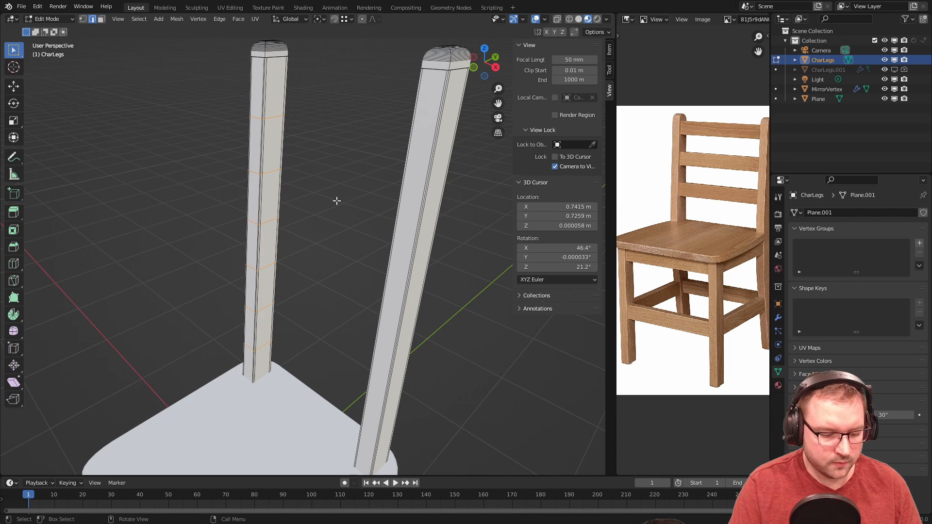
{"action": "key", "text": "g"}
{"action": "key", "text": "z"}
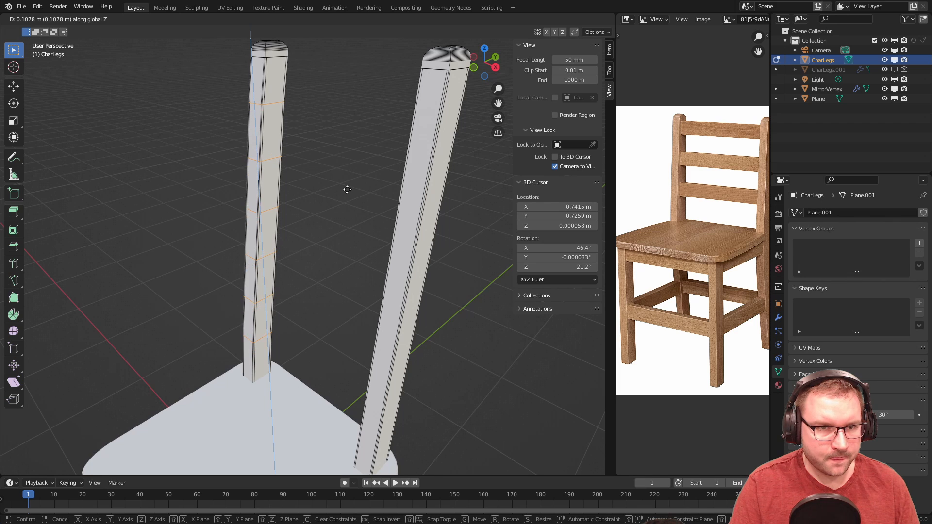
{"action": "right_click", "coordinate": [346, 189]}
- Edge-slide the six selected loops up along the back post with a factor of about 0.870
{"action": "key", "text": "g"}
{"action": "key", "text": "g"}
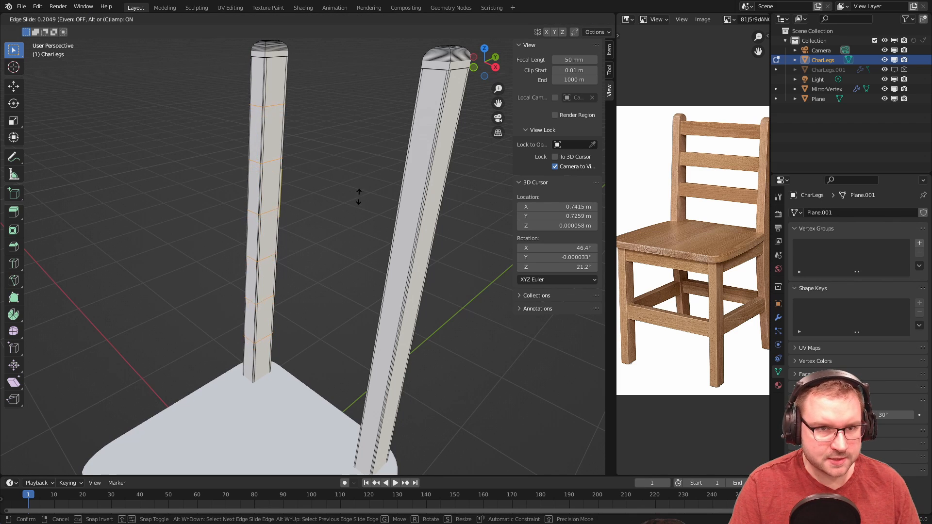
{"action": "left_click", "coordinate": [382, 164]}
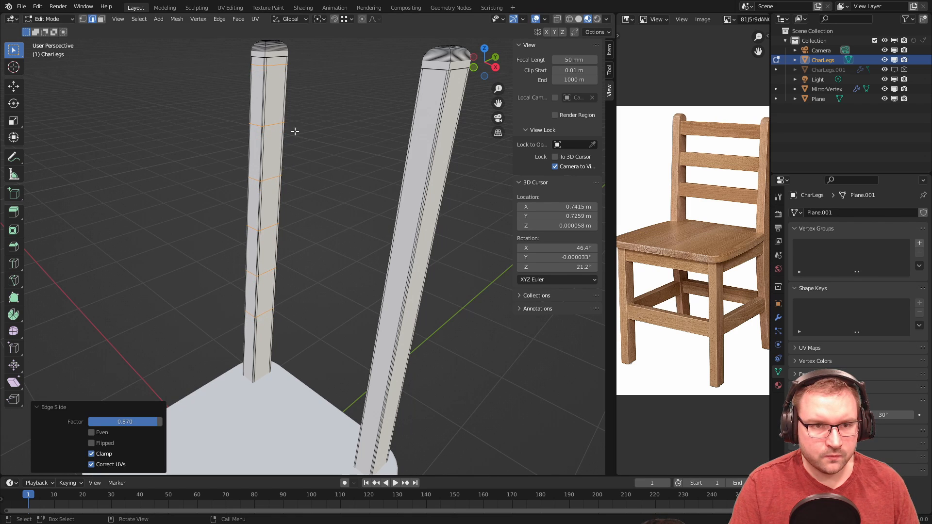
- At face level, select three alternating faces between the edge loops on the back post's inner side
{"action": "key", "text": "3"}
{"action": "left_click", "coordinate": [275, 104]}
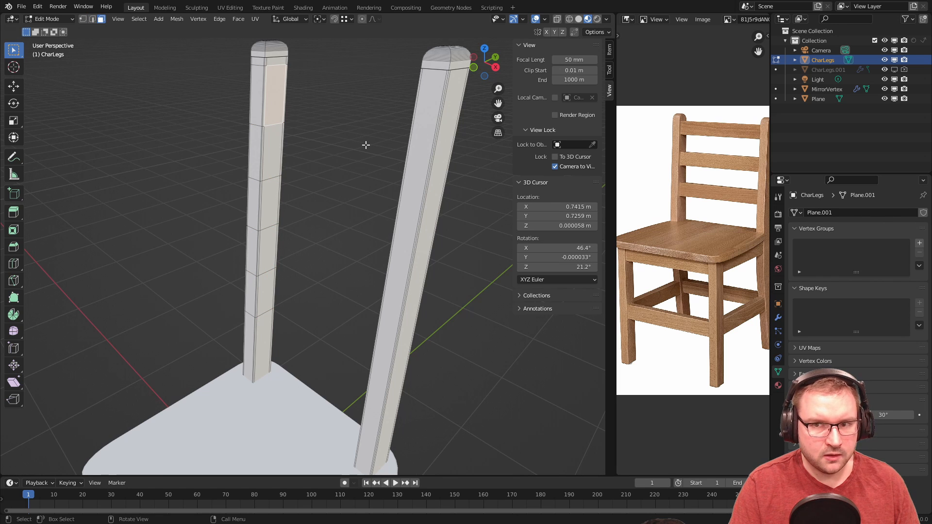
{"action": "middle_click_drag", "start_coordinate": [365, 145], "coordinate": [327, 177]}
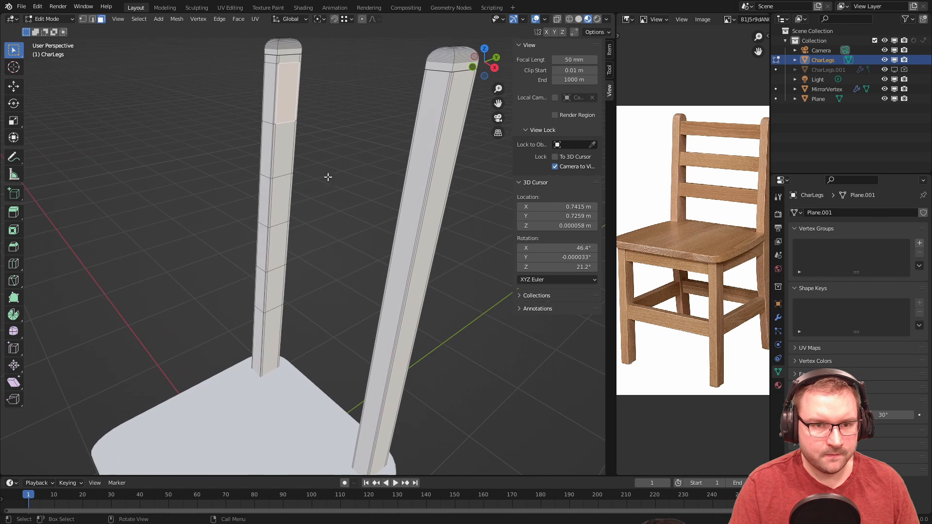
{"action": "left_click", "coordinate": [285, 201], "text": "shift"}
{"action": "left_click", "coordinate": [276, 289], "text": "shift"}
{"action": "middle_click_drag", "start_coordinate": [275, 288], "coordinate": [330, 141]}
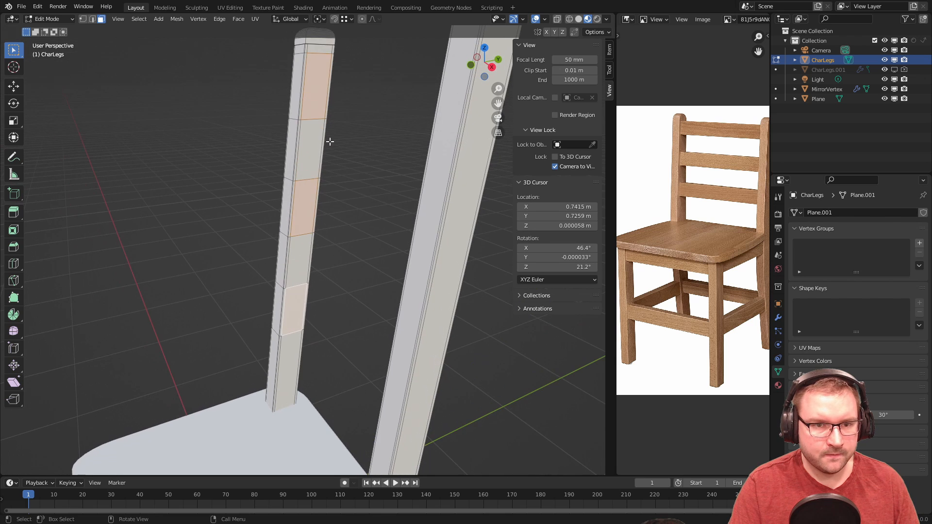
- Leave circle selection for the box selection tool and reselect the same three alternating faces on the post's inner side
{"action": "middle_click_drag", "start_coordinate": [352, 94], "coordinate": [412, 167], "text": "shift"}
{"action": "scroll", "coordinate": [355, 173], "scroll_direction": "up", "scroll_amount": 3}
{"action": "key", "text": "c"}
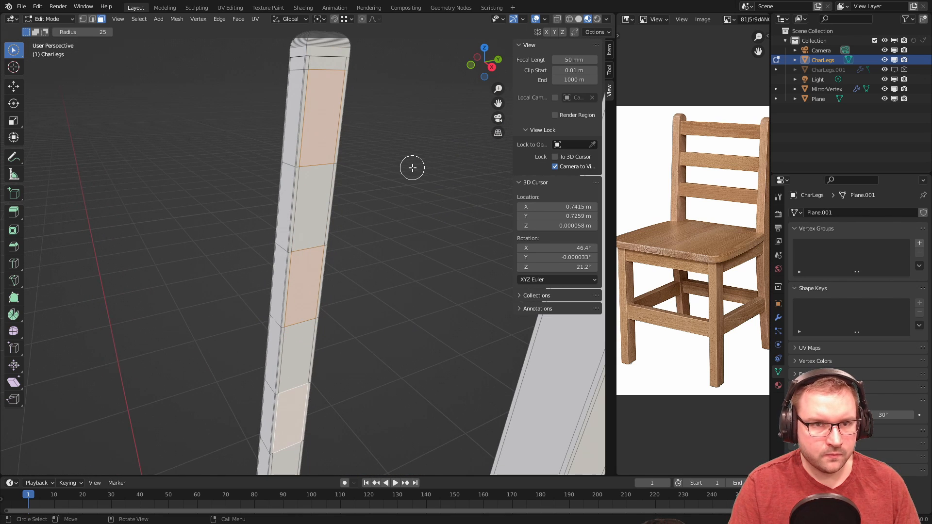
{"action": "right_click", "coordinate": [412, 168]}
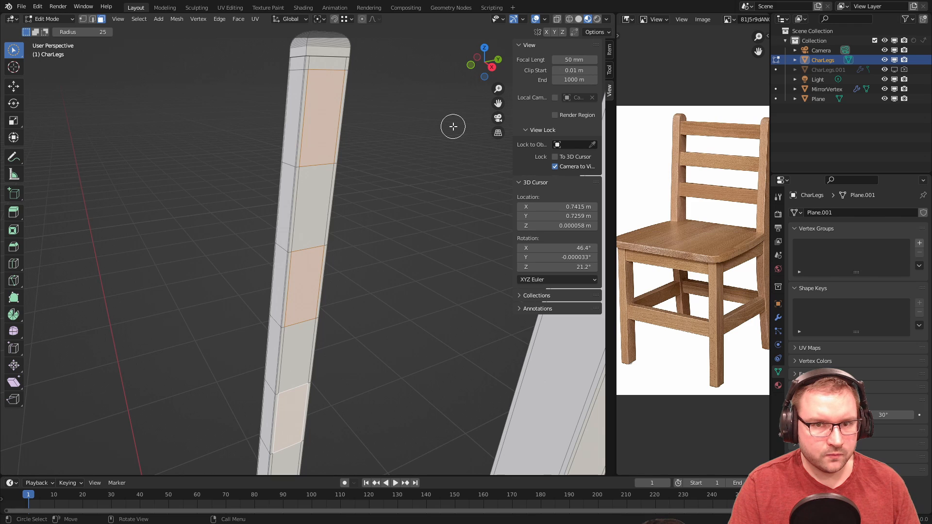
{"action": "left_click", "coordinate": [14, 55]}
{"action": "left_click_drag", "start_coordinate": [10, 51], "coordinate": [64, 74]}
{"action": "left_click", "coordinate": [324, 125]}
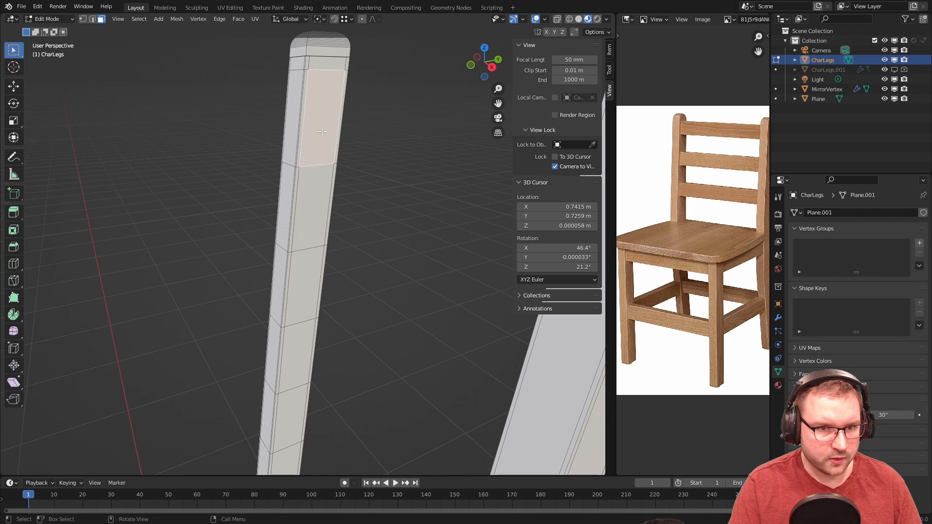
{"action": "left_click", "coordinate": [313, 273], "text": "shift"}
{"action": "left_click", "coordinate": [294, 410], "text": "shift"}
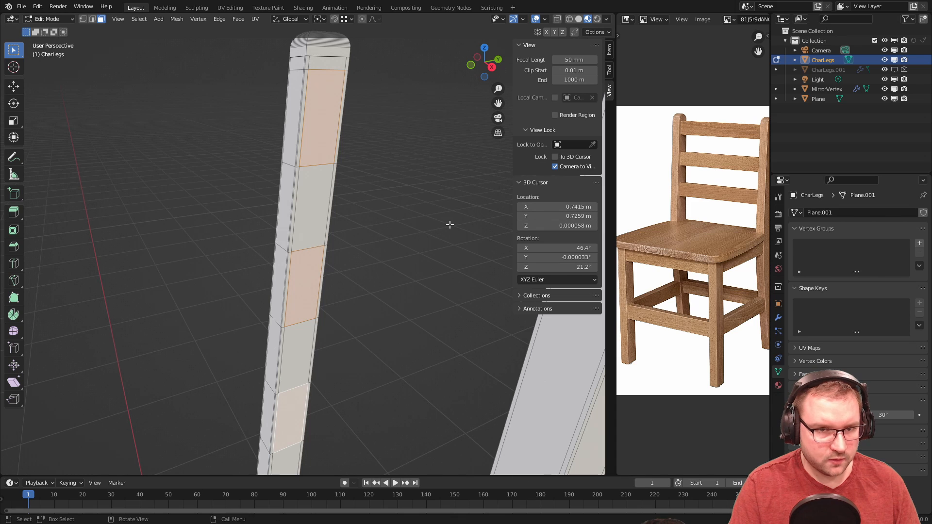
- Scale the three selected faces along the global Y axis by about 0.899
{"action": "key", "text": "s"}
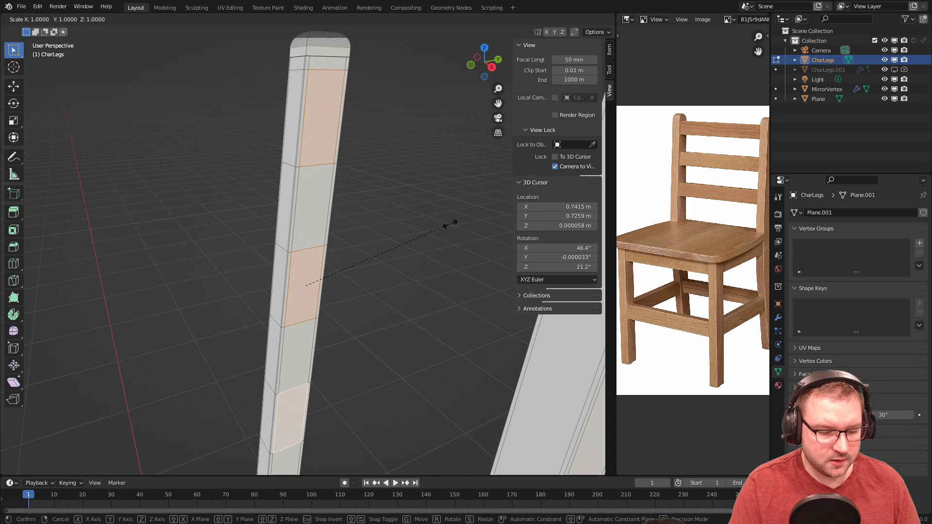
{"action": "key", "text": "y"}
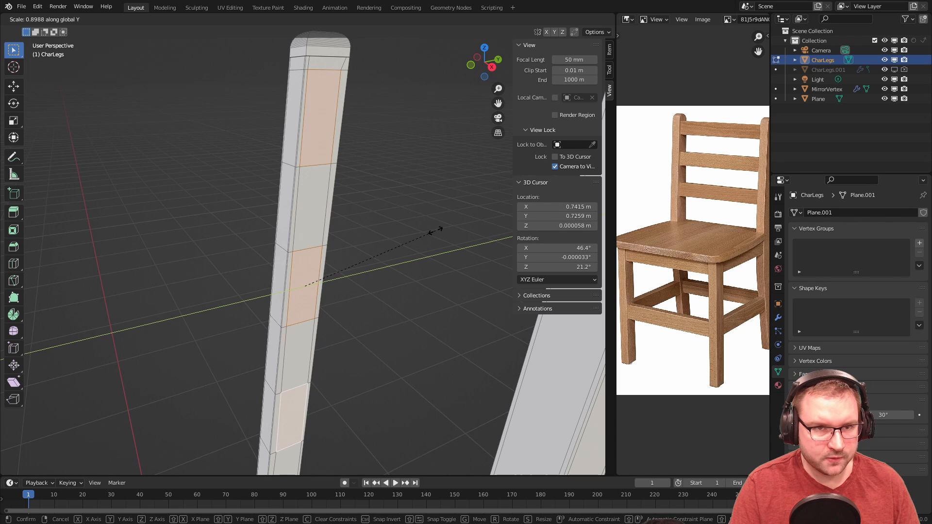
{"action": "left_click", "coordinate": [436, 230]}
{"action": "scroll", "coordinate": [399, 278], "scroll_direction": "down", "scroll_amount": 3}
{"action": "mouse_move", "coordinate": [395, 289]}
{"action": "middle_mouse_down"}
{"action": "mouse_move", "coordinate": [424, 290]}
{"action": "mouse_move", "coordinate": [380, 289]}
{"action": "middle_mouse_up"}
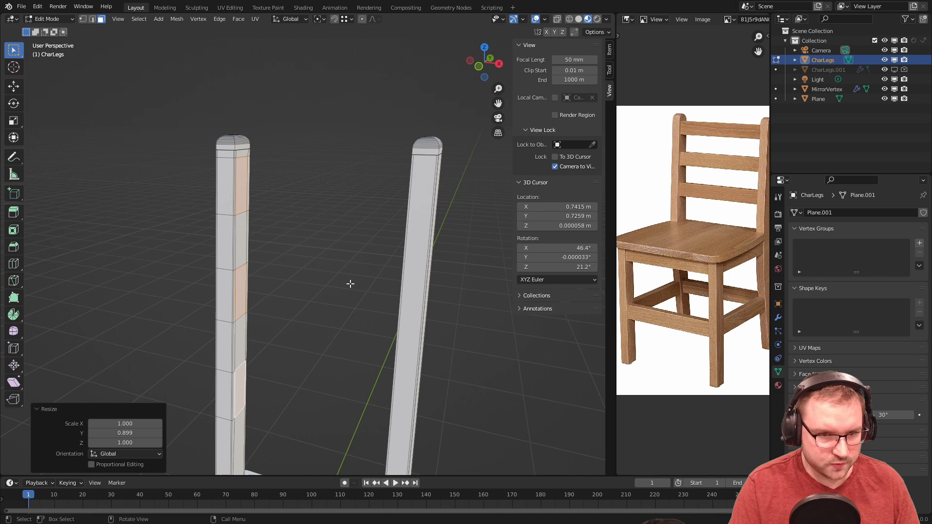
- Try extruding the three selected faces toward the opposite post and scaling them along Z, cancelling both moves
{"action": "key", "text": "e"}
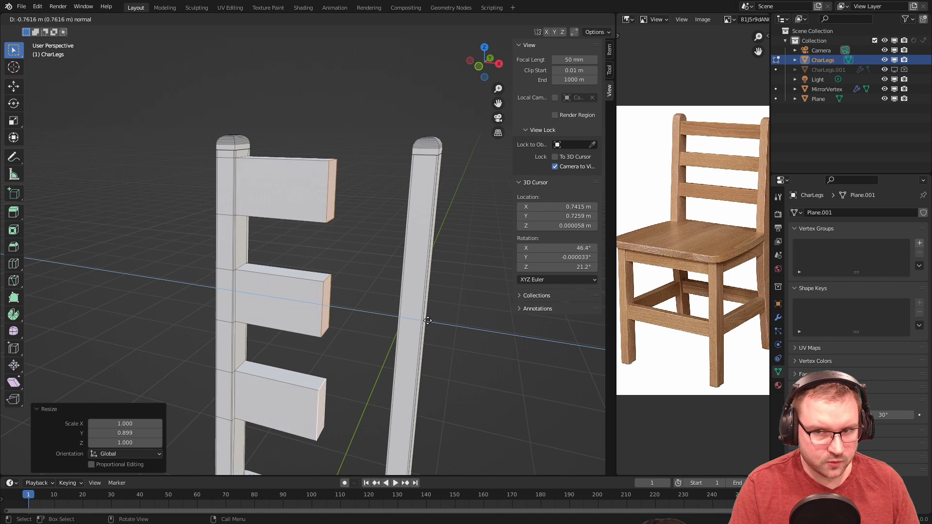
{"action": "right_click", "coordinate": [427, 336]}
{"action": "middle_click_drag", "start_coordinate": [352, 275], "coordinate": [304, 272]}
{"action": "scroll", "coordinate": [390, 246], "scroll_direction": "up", "scroll_amount": 2}
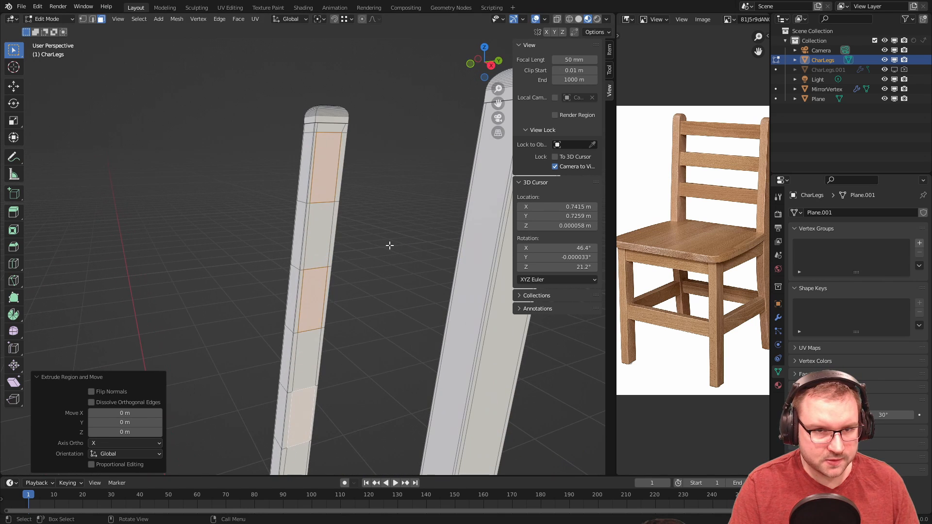
{"action": "key", "text": "s"}
{"action": "key", "text": "z"}
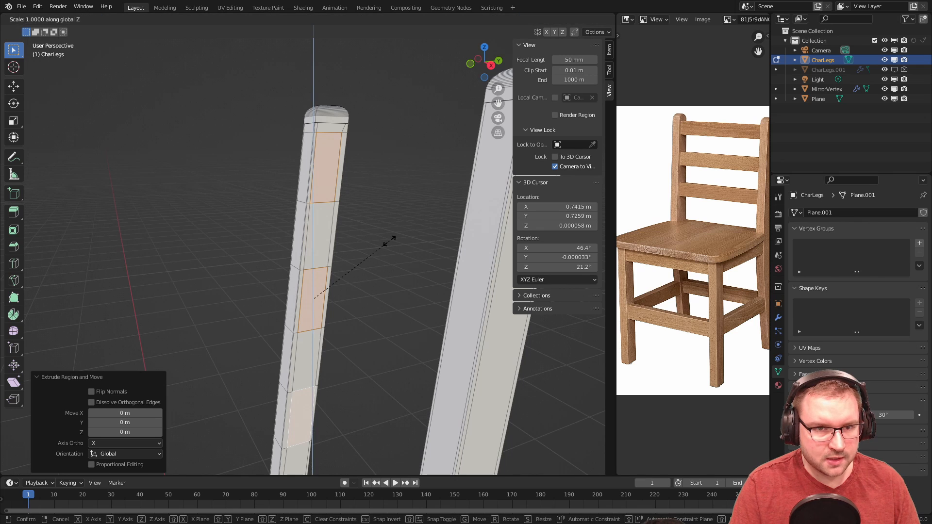
{"action": "right_click", "coordinate": [386, 248]}
{"action": "scroll", "coordinate": [350, 196], "scroll_direction": "up", "scroll_amount": 2}
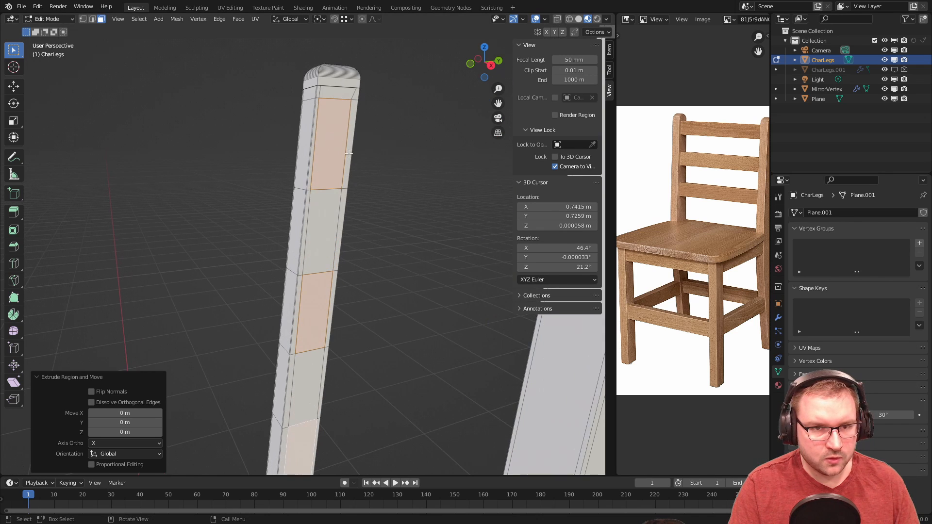
- At vertex level, select the upper edge of the topmost face on the post and try edge-sliding it downward
{"action": "key", "text": "1"}
{"action": "scroll", "coordinate": [348, 121], "scroll_direction": "up", "scroll_amount": 1}
{"action": "middle_click_drag", "start_coordinate": [346, 92], "coordinate": [322, 117], "text": "shift"}
{"action": "scroll", "coordinate": [322, 117], "scroll_direction": "up", "scroll_amount": 1}
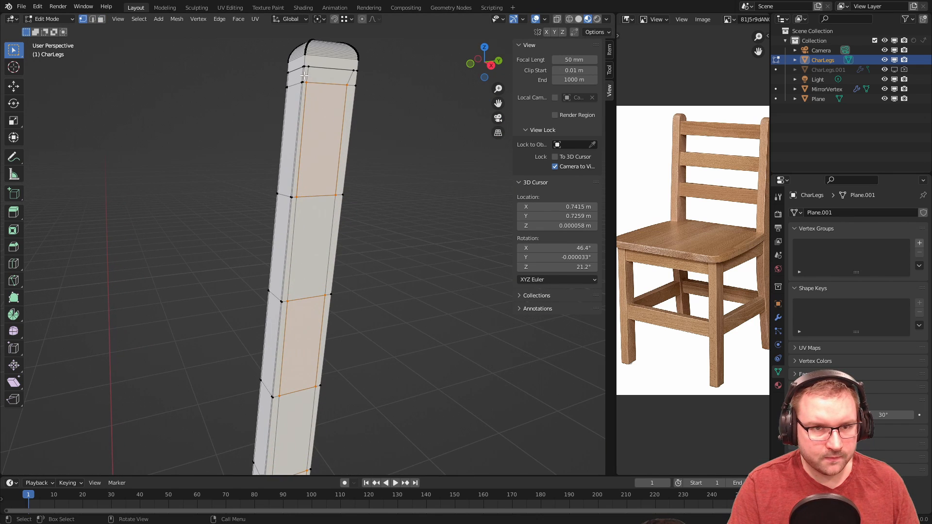
{"action": "left_click_drag", "start_coordinate": [304, 77], "coordinate": [351, 92]}
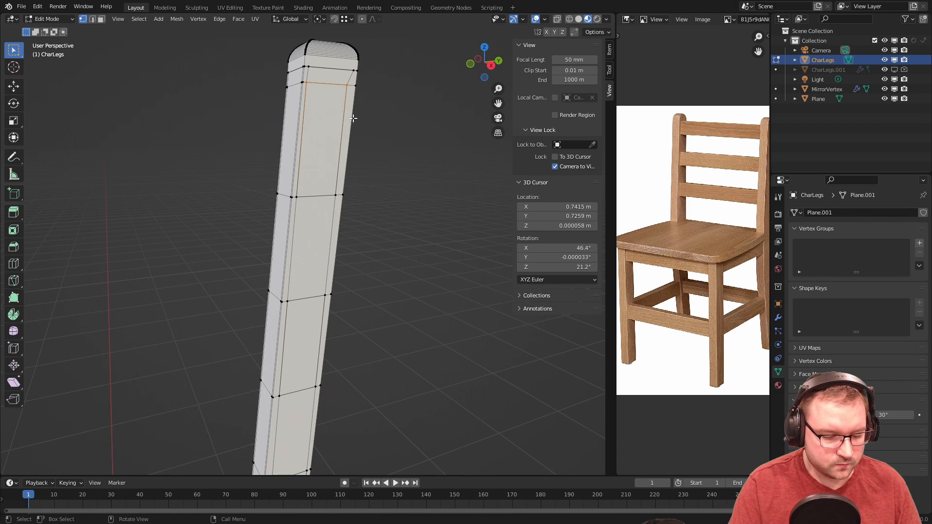
{"action": "key", "text": "g"}
{"action": "key", "text": "g"}
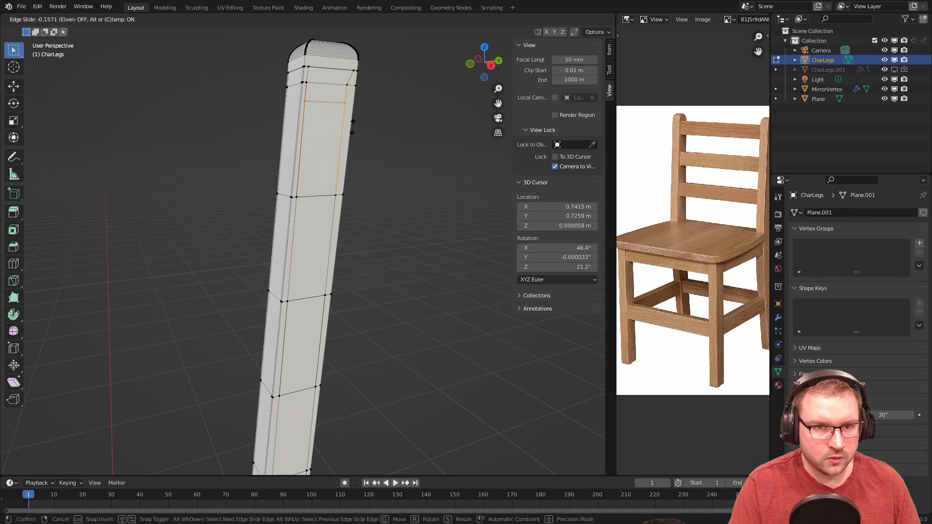
{"action": "right_click", "coordinate": [342, 106]}
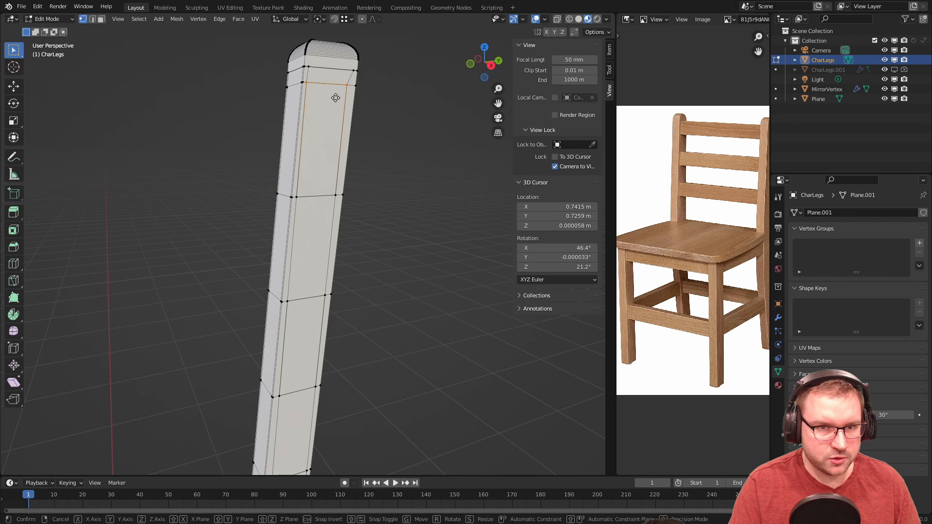
- Edge-slide the topmost face's upper edge down the post with a factor of about -0.248
{"action": "key", "text": "g"}
{"action": "key", "text": "g"}
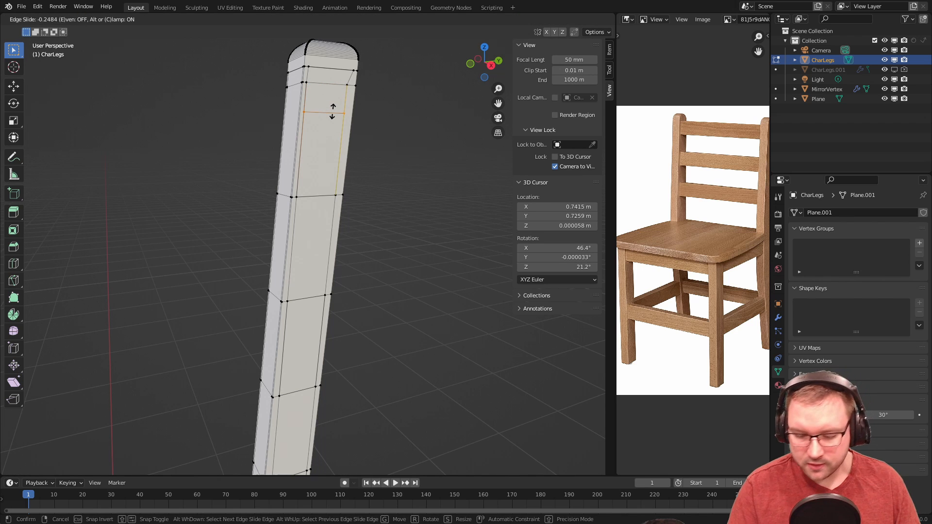
{"action": "type", "text": ".5"}
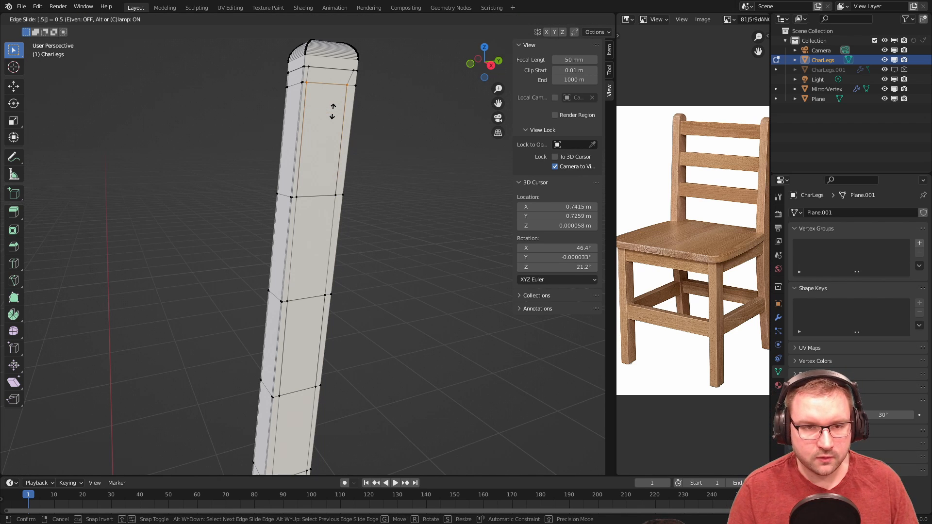
{"action": "key", "text": "BackSpace"}
{"action": "key", "text": "BackSpace"}
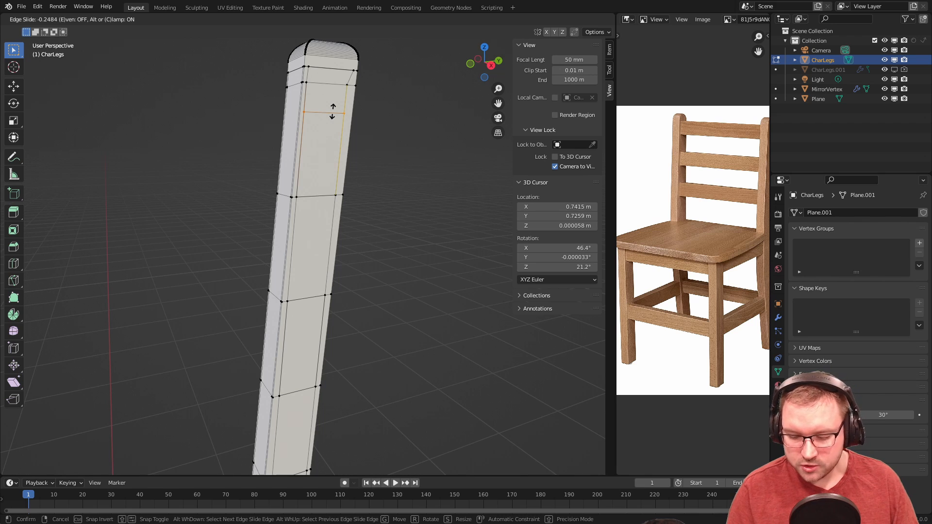
{"action": "type", "text": "1"}
{"action": "key", "text": "BackSpace"}
{"action": "key", "text": "BackSpace"}
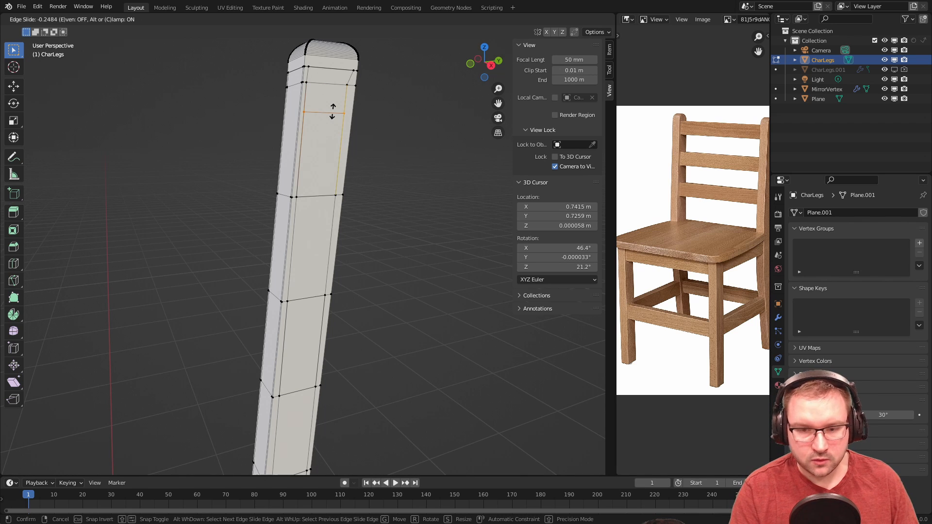
{"action": "type", "text": "1"}
{"action": "key", "text": "BackSpace"}
{"action": "key", "text": "BackSpace"}
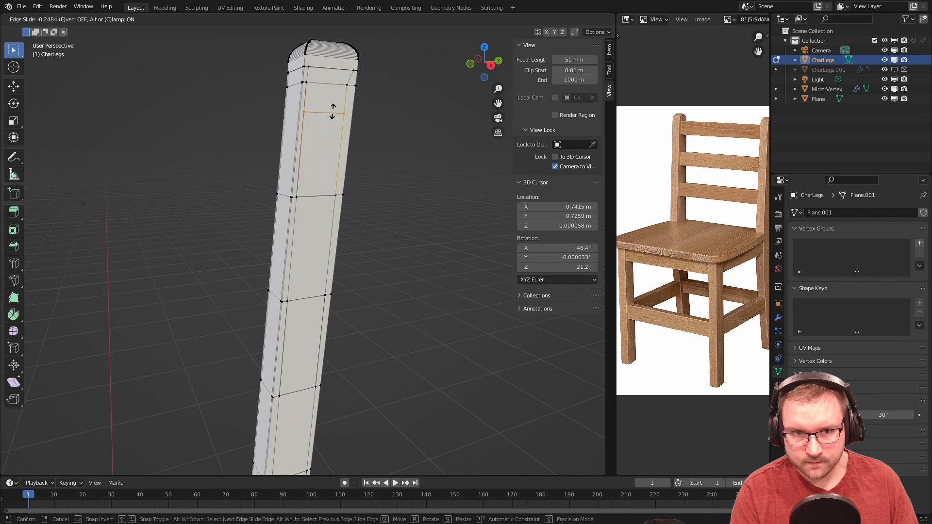
{"action": "type", "text": "1"}
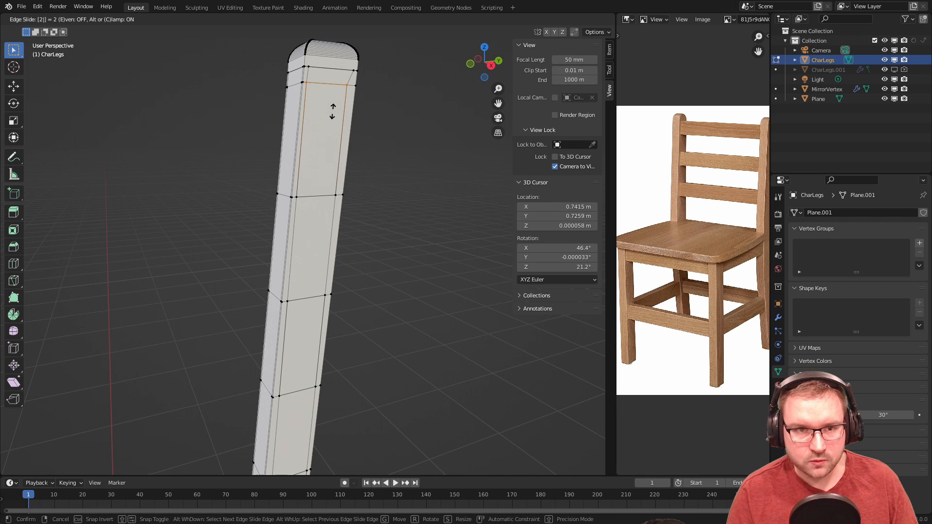
{"action": "key", "text": "BackSpace"}
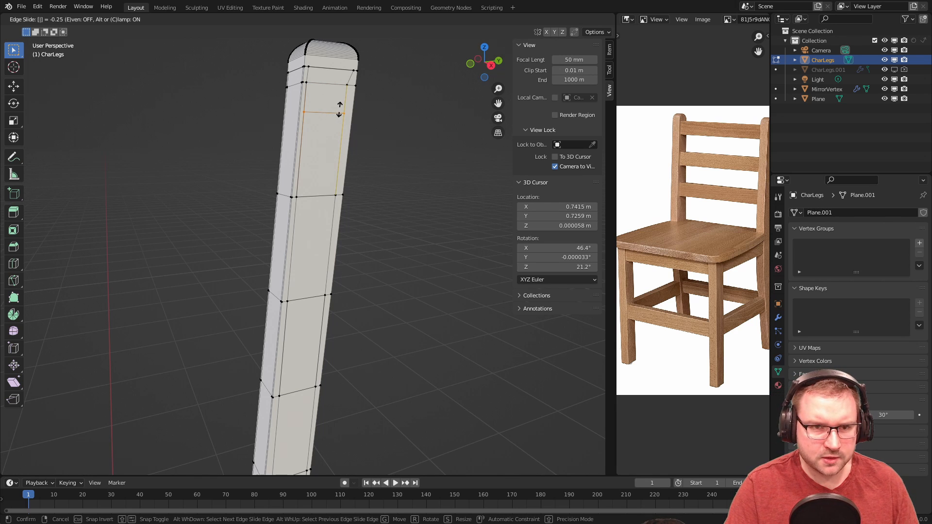
{"action": "left_click", "coordinate": [340, 110]}
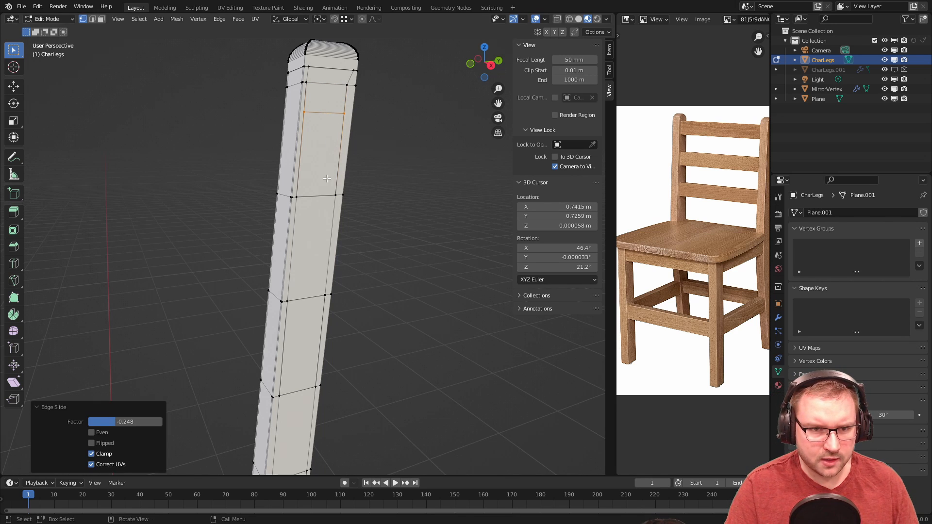
- At face level, try extruding the shortened top face about 0.64 m toward the opposite post, and undo the extrusion
{"action": "key", "text": "3"}
{"action": "middle_click_drag", "start_coordinate": [350, 166], "coordinate": [366, 194]}
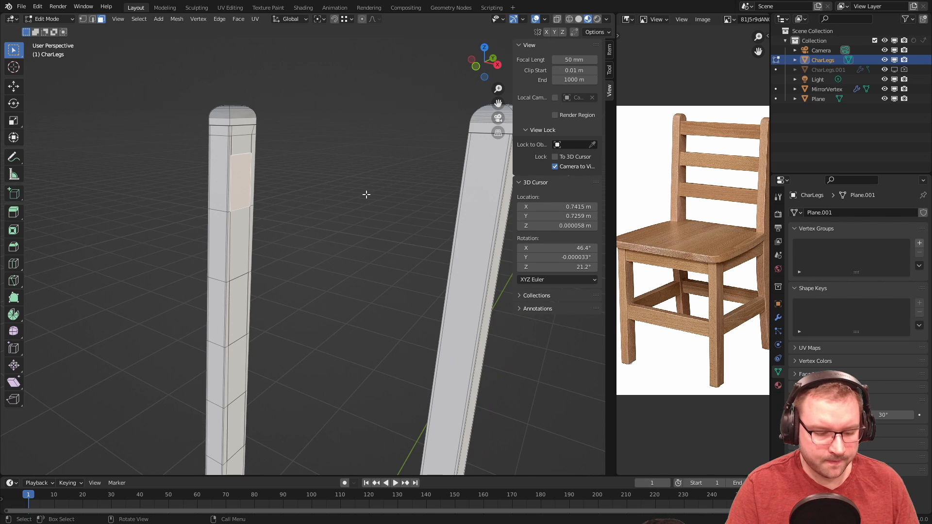
{"action": "key", "text": "e"}
{"action": "left_click", "coordinate": [470, 229]}
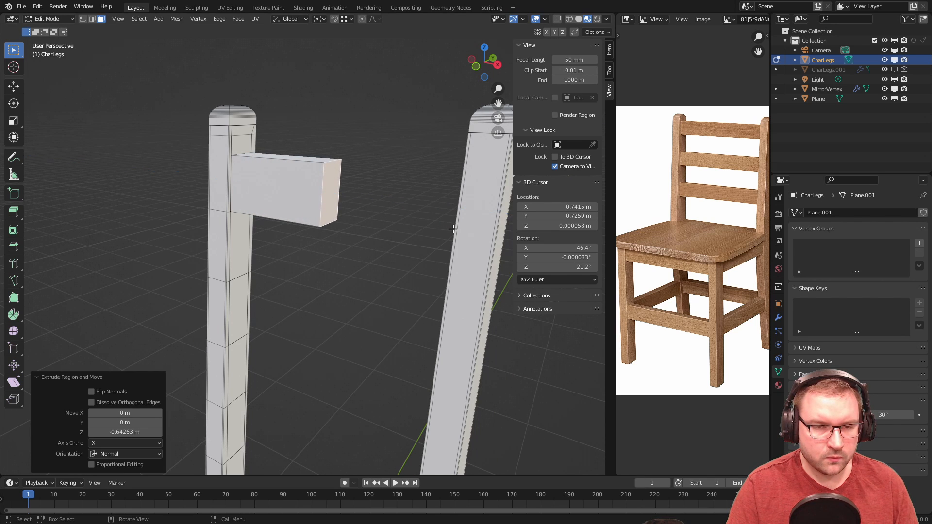
{"action": "scroll", "coordinate": [470, 229], "scroll_direction": "down", "scroll_amount": 3}
{"action": "middle_click_drag", "start_coordinate": [428, 234], "coordinate": [403, 224]}
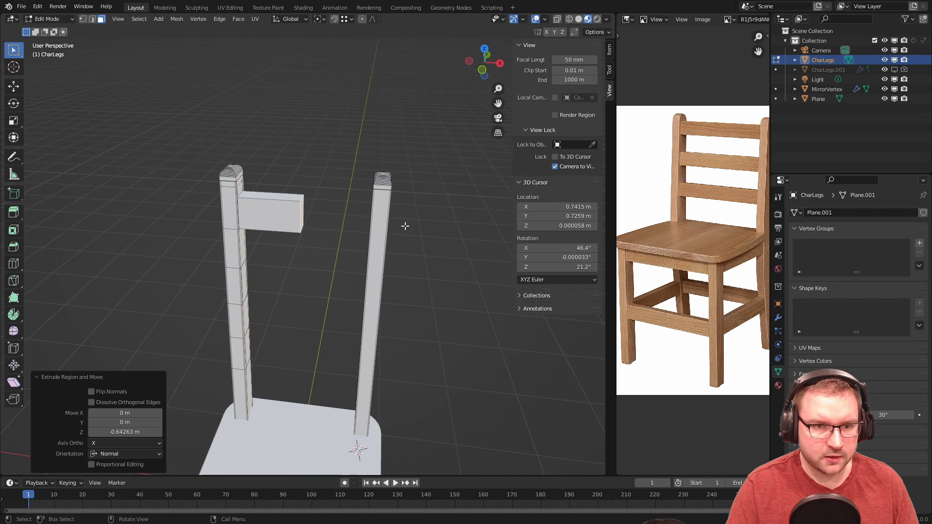
{"action": "key", "text": "ctrl+z"}
- Add the middle and lower alternating faces to the selection and try scaling all three together
{"action": "middle_click_drag", "start_coordinate": [349, 208], "coordinate": [311, 209]}
{"action": "scroll", "coordinate": [306, 206], "scroll_direction": "up", "scroll_amount": 5}
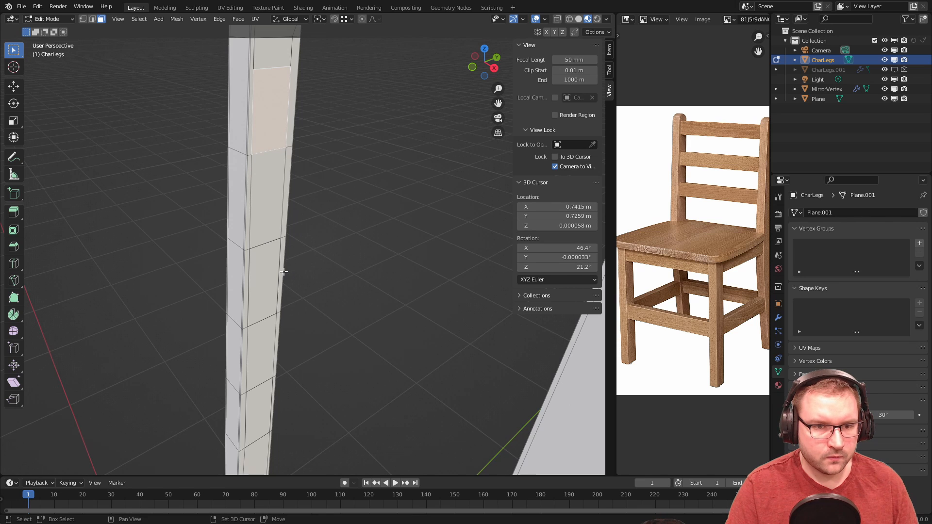
{"action": "left_click", "coordinate": [274, 333], "text": "shift"}
{"action": "left_click", "coordinate": [264, 399], "text": "shift"}
{"action": "middle_click_drag", "start_coordinate": [264, 399], "coordinate": [370, 232]}
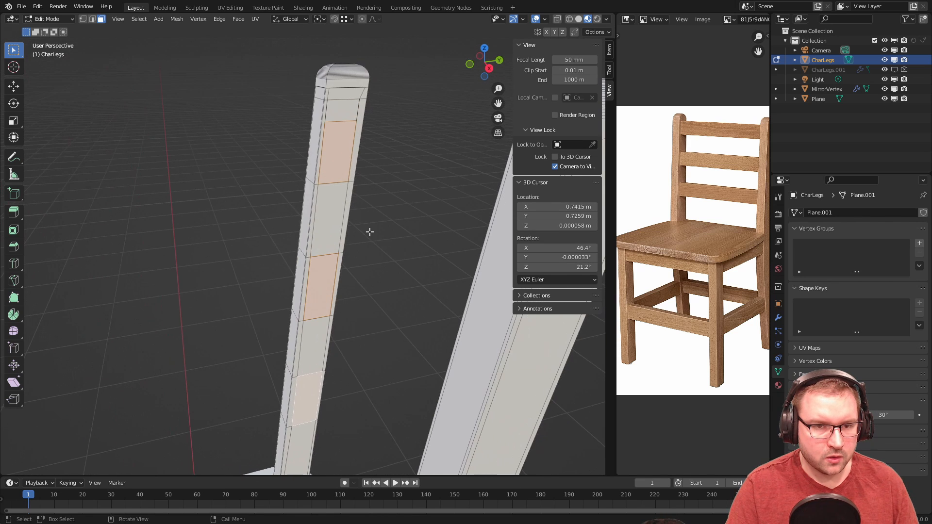
{"action": "key", "text": "s"}
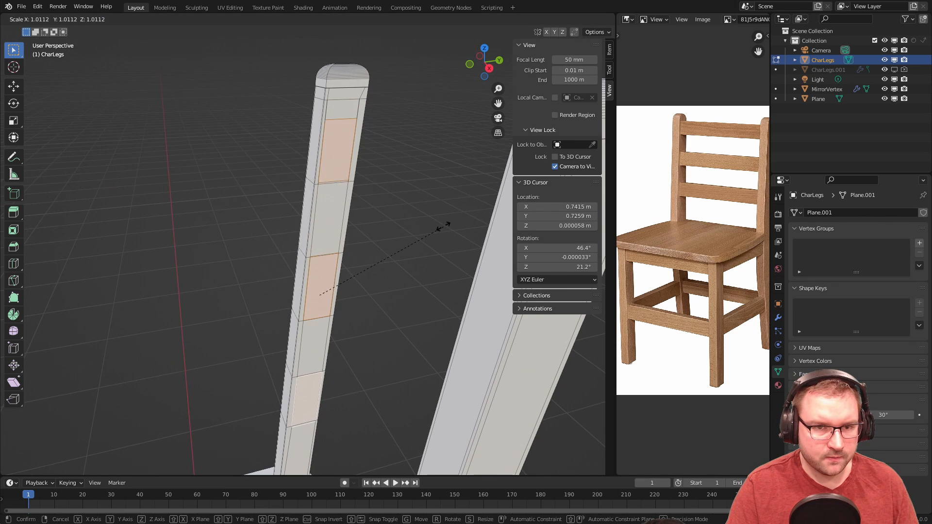
{"action": "key", "text": "Escape"}
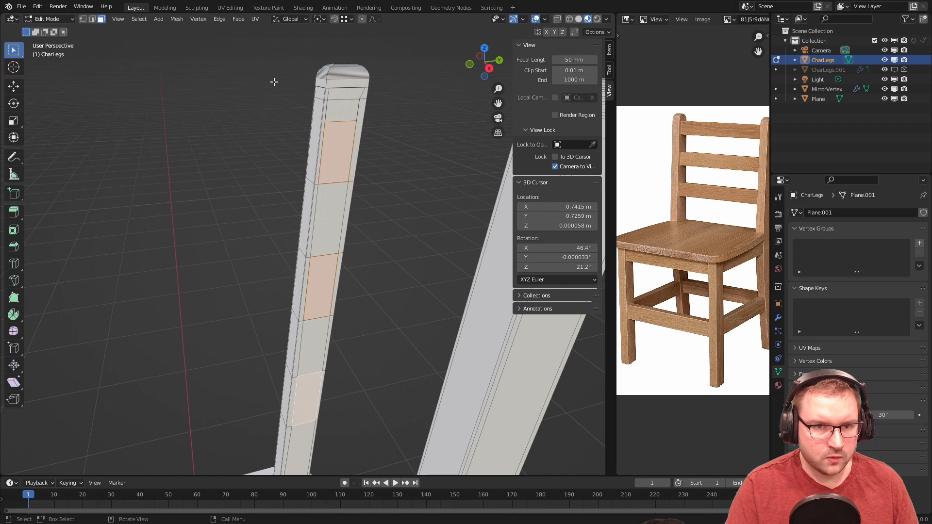
- Set the pivot point to Individual Origins and scale the three selected post faces along global Y by about 0.738 and again by 0.923
{"action": "left_click", "coordinate": [316, 20]}
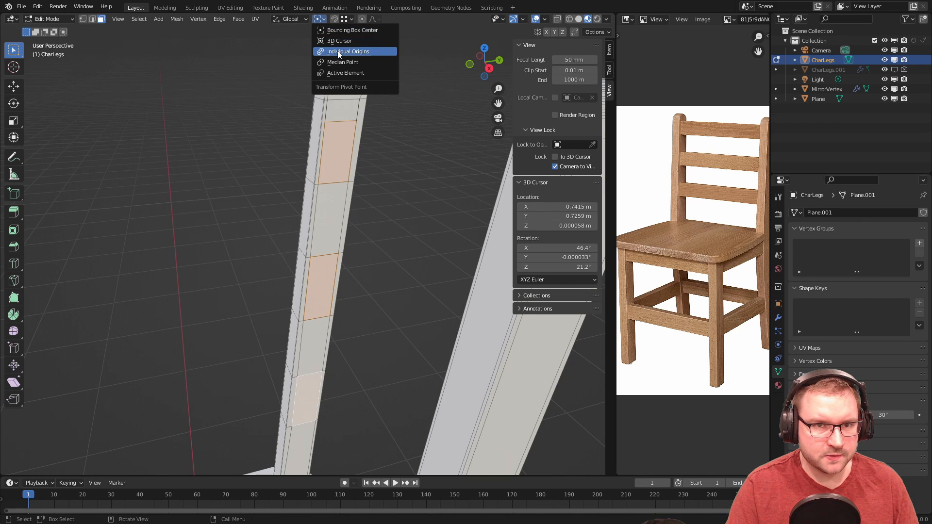
{"action": "left_click", "coordinate": [330, 52]}
{"action": "key", "text": "s"}
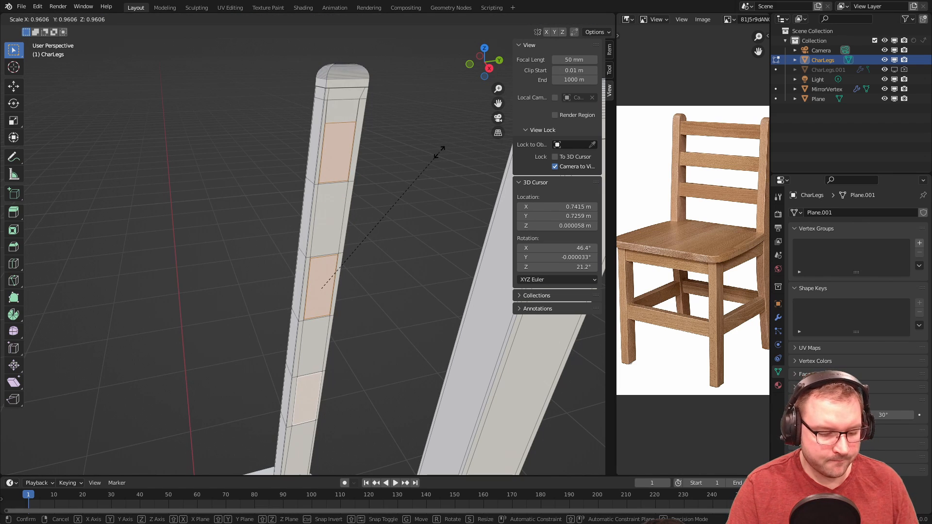
{"action": "key", "text": "x"}
{"action": "key", "text": "y"}
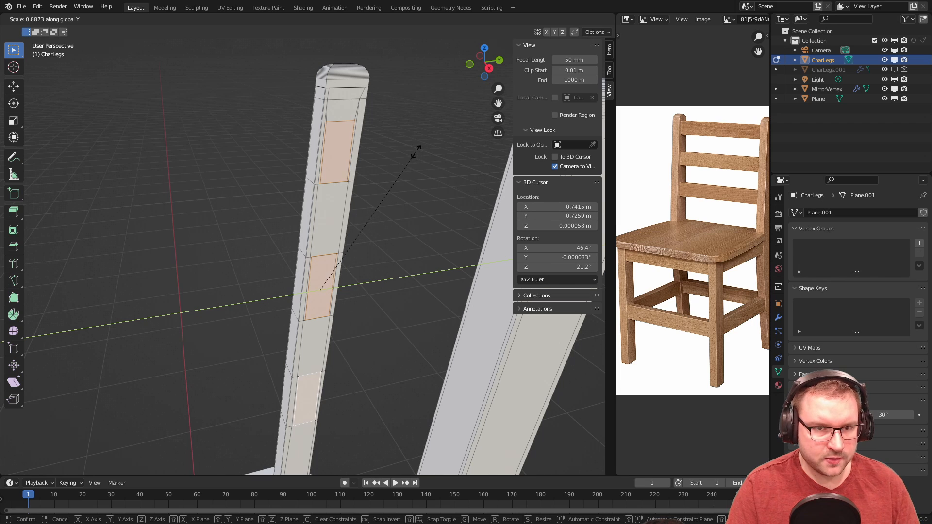
{"action": "left_click", "coordinate": [280, 156]}
{"action": "key", "text": "s"}
{"action": "key", "text": "y"}
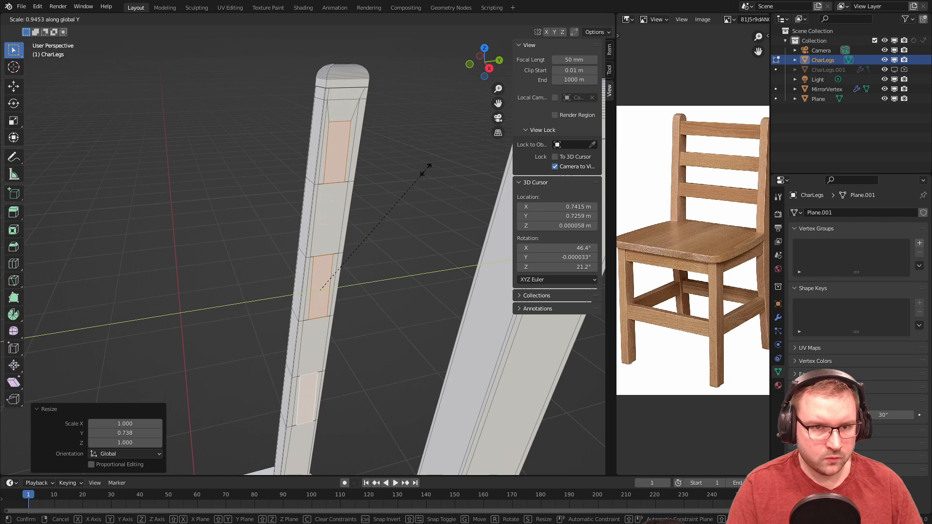
{"action": "left_click", "coordinate": [421, 171]}
- Extrude the three faces in place with no offset and scale them along global Z by about 0.701
{"action": "middle_click_drag", "start_coordinate": [395, 201], "coordinate": [370, 229]}
{"action": "key", "text": "e"}
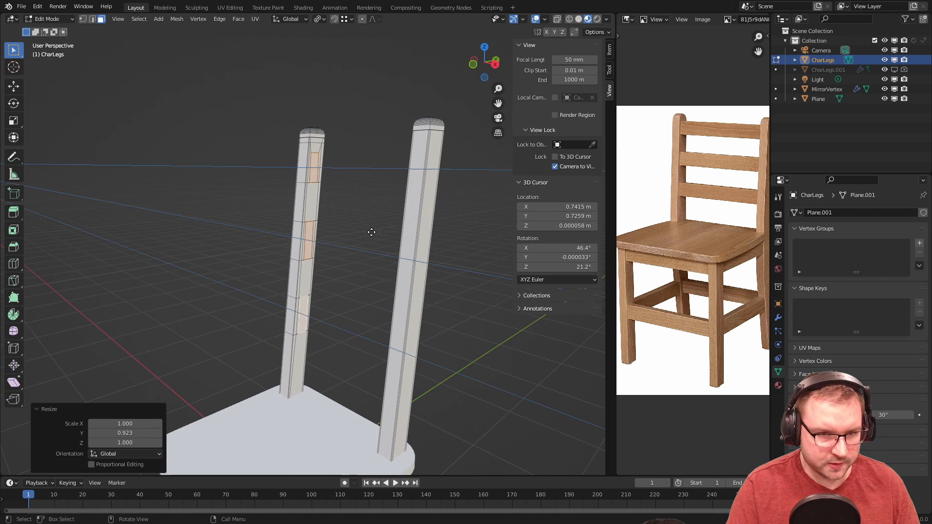
{"action": "right_click", "coordinate": [439, 276]}
{"action": "middle_click_drag", "start_coordinate": [388, 245], "coordinate": [429, 241]}
{"action": "scroll", "coordinate": [367, 240], "scroll_direction": "up", "scroll_amount": 4}
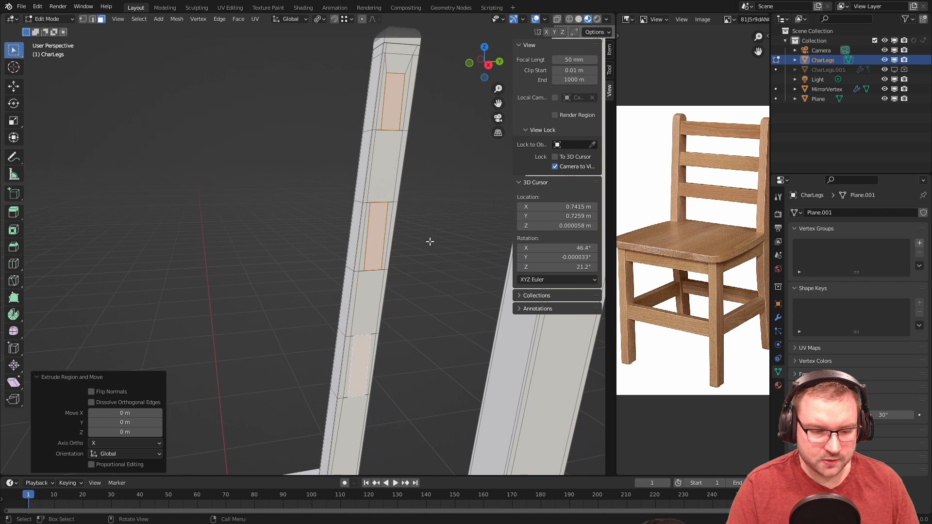
{"action": "key", "text": "s"}
{"action": "key", "text": "z"}
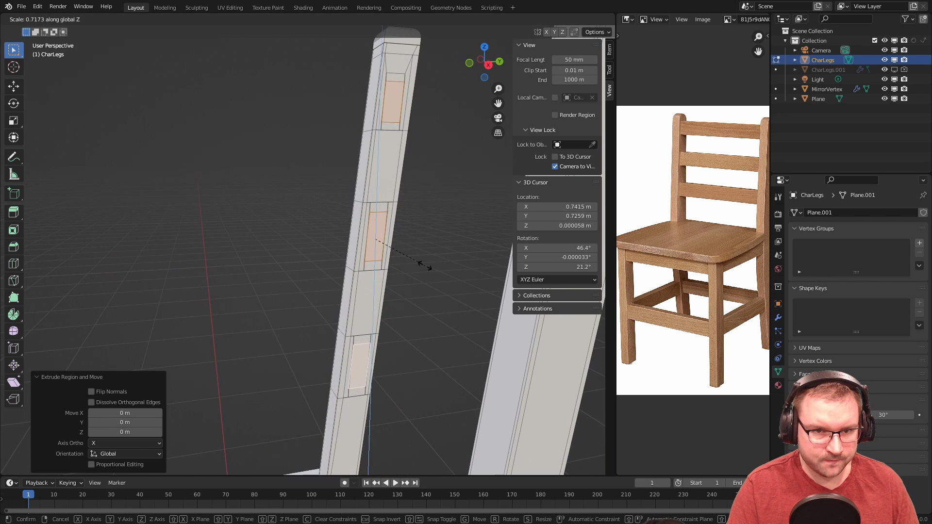
{"action": "left_click", "coordinate": [422, 266]}
- Extrude the three narrowed faces about 1.44 m across to the opposite post to form the backrest slats
{"action": "scroll", "coordinate": [423, 266], "scroll_direction": "down", "scroll_amount": 3}
{"action": "middle_click_drag", "start_coordinate": [422, 266], "coordinate": [475, 280]}
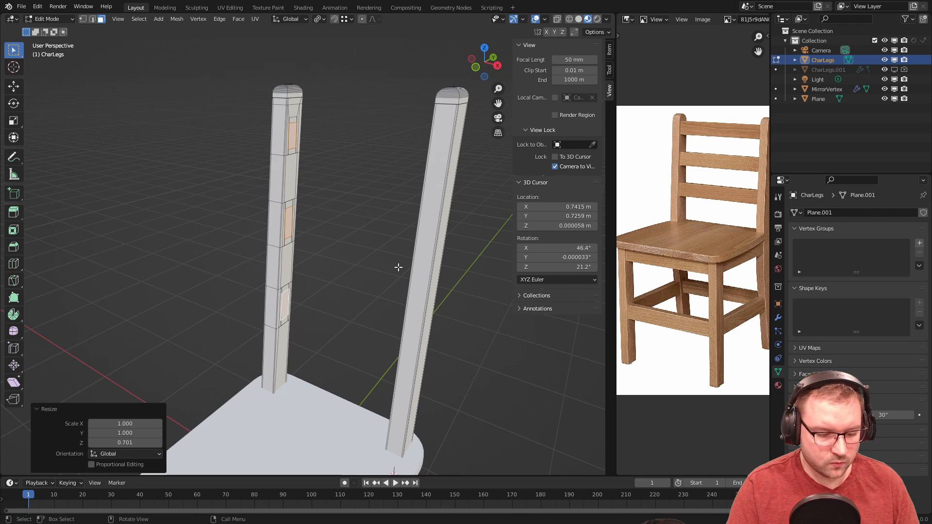
{"action": "key", "text": "e"}
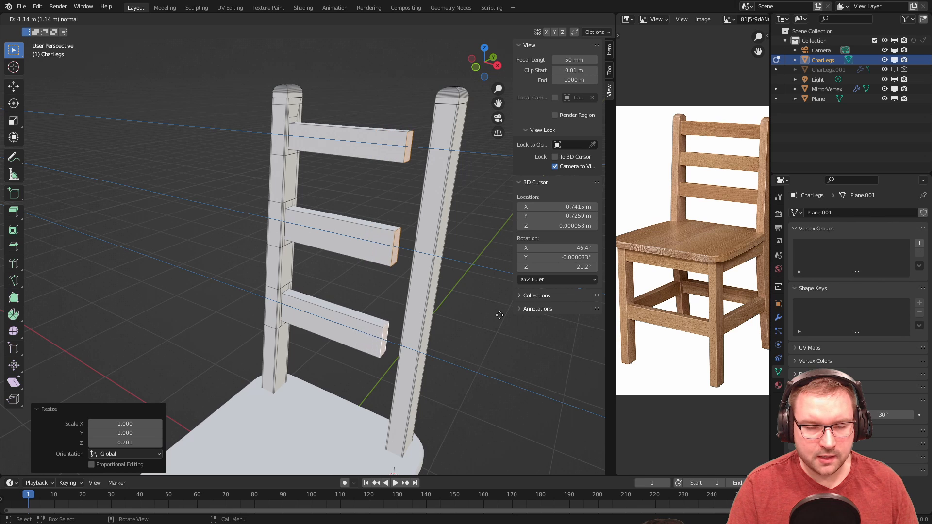
{"action": "right_click", "coordinate": [473, 308]}
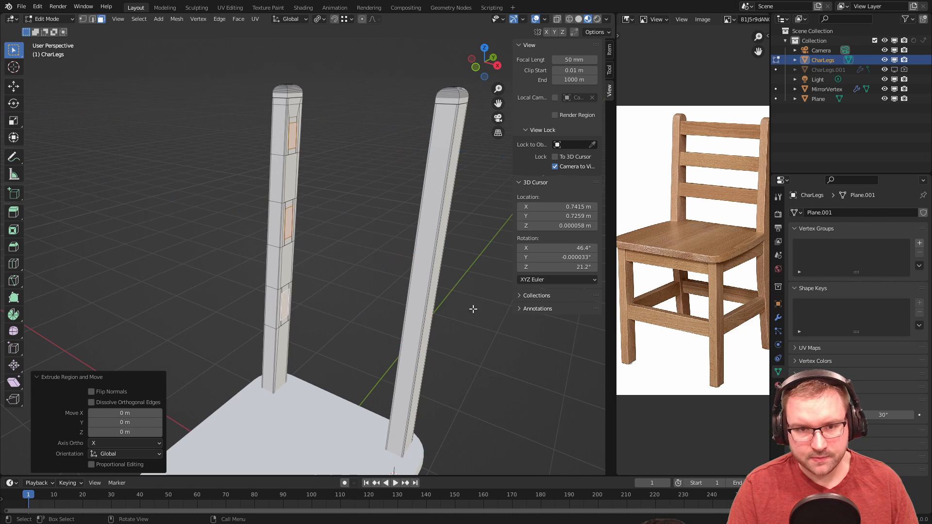
{"action": "middle_click_drag", "start_coordinate": [433, 297], "coordinate": [490, 314]}
{"action": "key", "text": "e"}
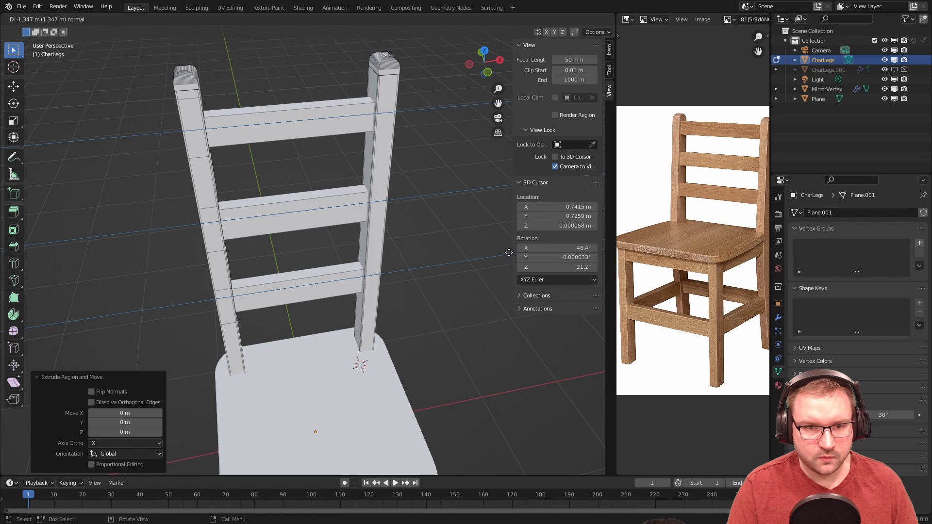
{"action": "left_click", "coordinate": [518, 250]}
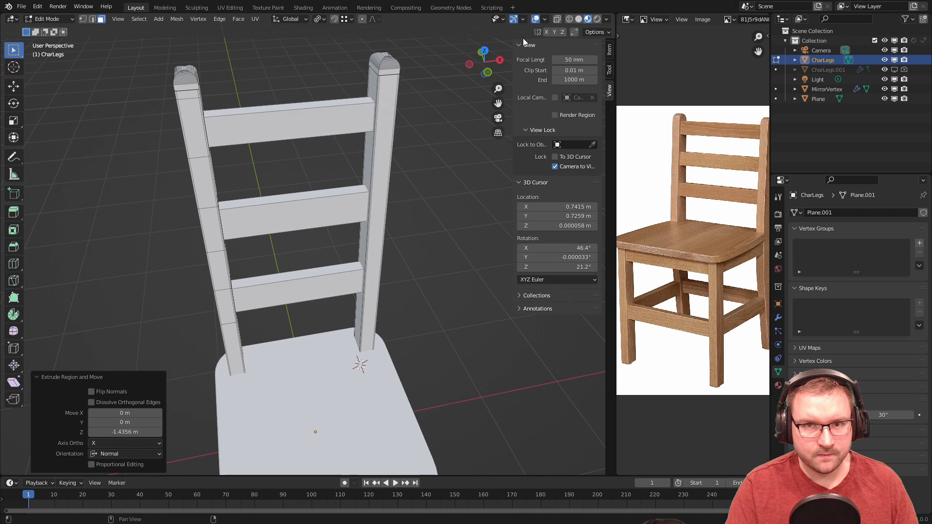
- Enable X-ray and, at edge level, select the long edges of all three backrest slats
{"action": "left_click", "coordinate": [557, 19]}
{"action": "middle_click_drag", "start_coordinate": [455, 97], "coordinate": [429, 97]}
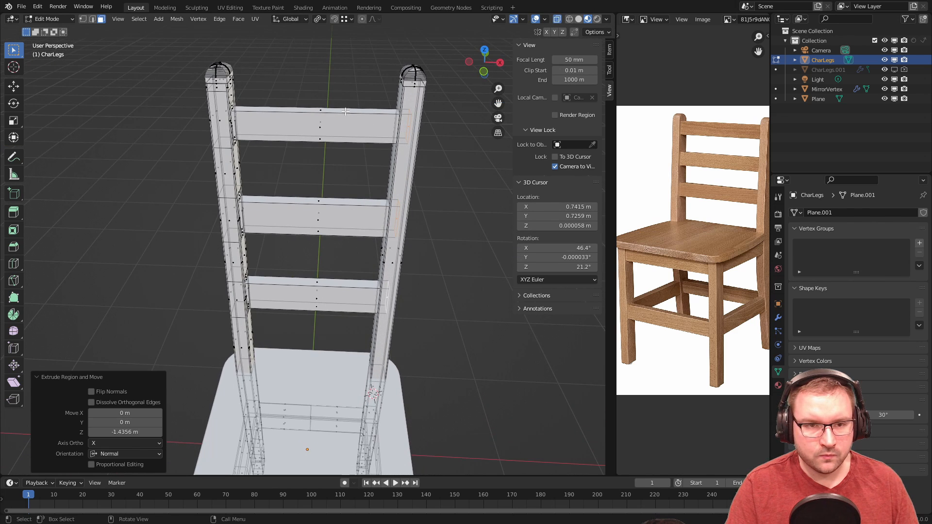
{"action": "scroll", "coordinate": [345, 112], "scroll_direction": "up", "scroll_amount": 3}
{"action": "key", "text": "2"}
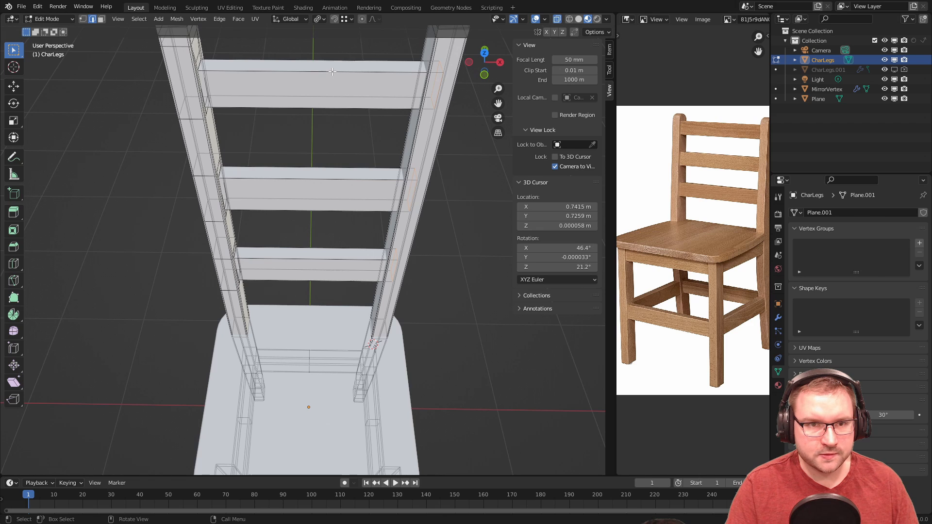
{"action": "left_click", "coordinate": [332, 71], "text": "alt"}
{"action": "left_click", "coordinate": [332, 59], "text": "alt+shift"}
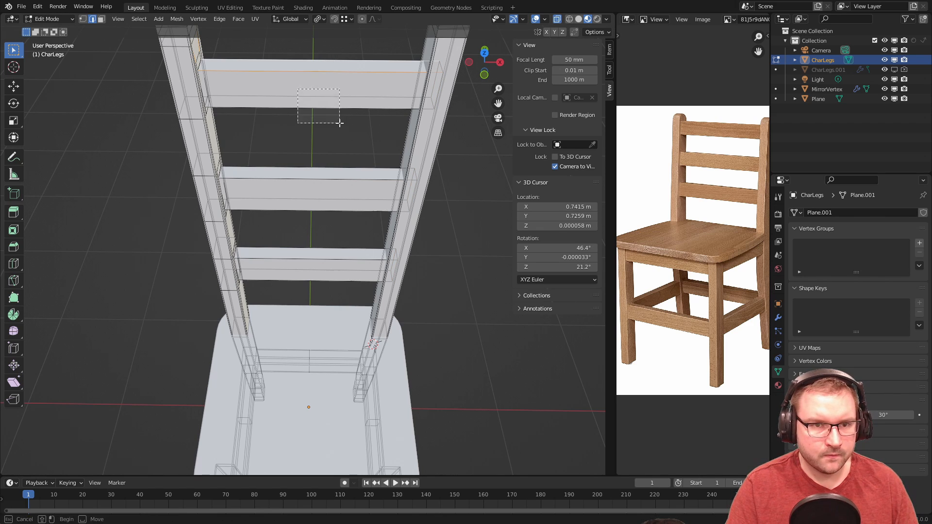
{"action": "left_click", "coordinate": [338, 118], "text": "alt+shift"}
{"action": "left_click_drag", "start_coordinate": [284, 158], "coordinate": [353, 228], "text": "shift"}
{"action": "left_click_drag", "start_coordinate": [281, 241], "coordinate": [346, 290], "text": "shift"}
{"action": "scroll", "coordinate": [347, 291], "scroll_direction": "up", "scroll_amount": 2}
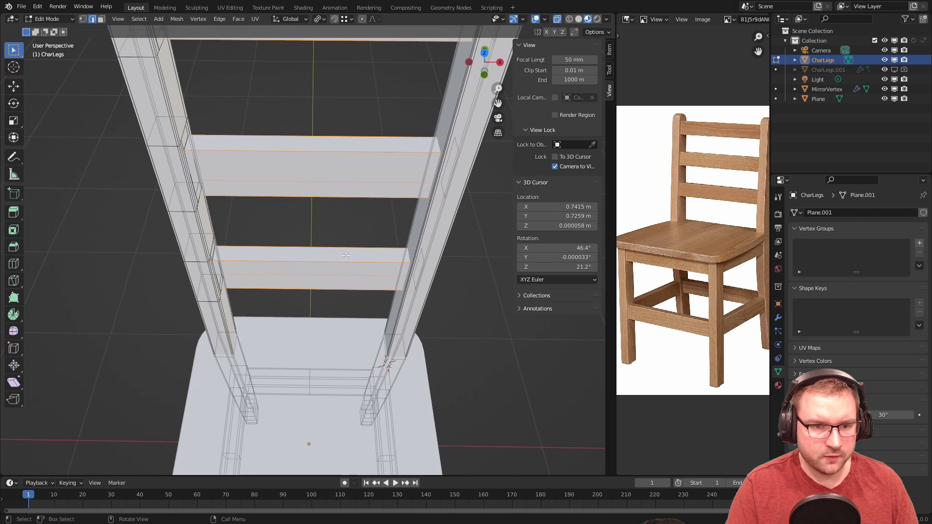
- Try bevelling the selected long edges of the backrest slats
{"action": "middle_click_drag", "start_coordinate": [388, 320], "coordinate": [307, 266]}
{"action": "key", "text": "ctrl+b"}
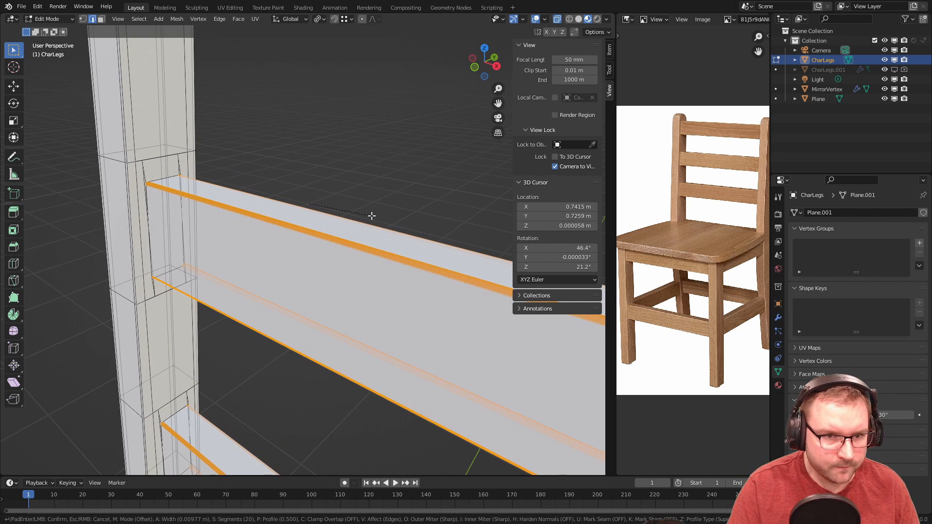
{"action": "scroll", "coordinate": [371, 215], "scroll_direction": "down", "scroll_amount": 16}
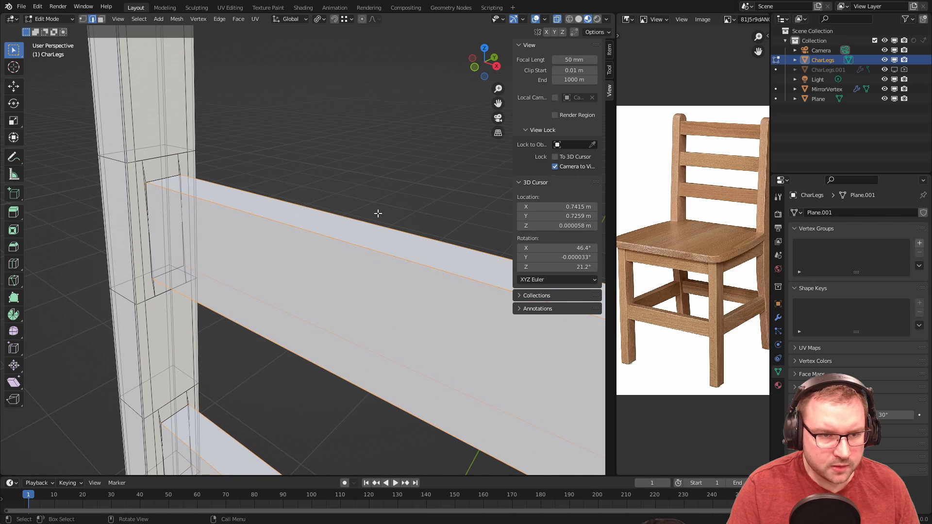
{"action": "left_click", "coordinate": [377, 214]}
{"action": "scroll", "coordinate": [378, 213], "scroll_direction": "down", "scroll_amount": 3}
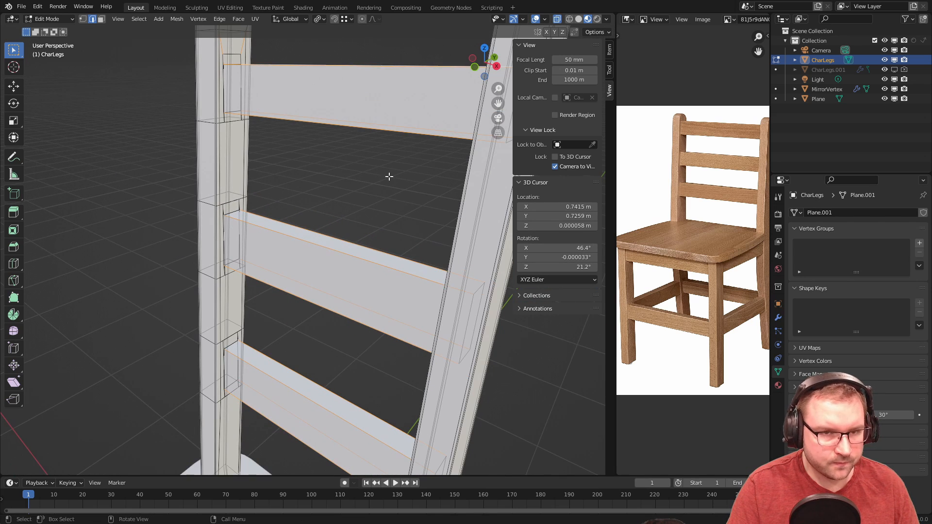
{"action": "left_click", "coordinate": [383, 142]}
{"action": "left_click", "coordinate": [383, 123]}
- Apply the CharLegs object's transform in Object Mode and return to Edit Mode
{"action": "key", "text": "Tab"}
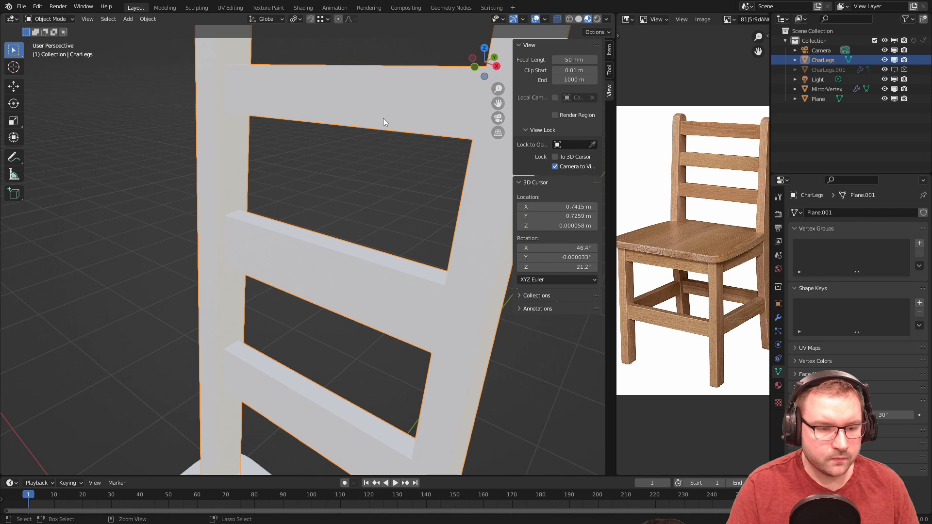
{"action": "key", "text": "ctrl+a"}
{"action": "left_click", "coordinate": [383, 118]}
{"action": "key", "text": "Tab"}
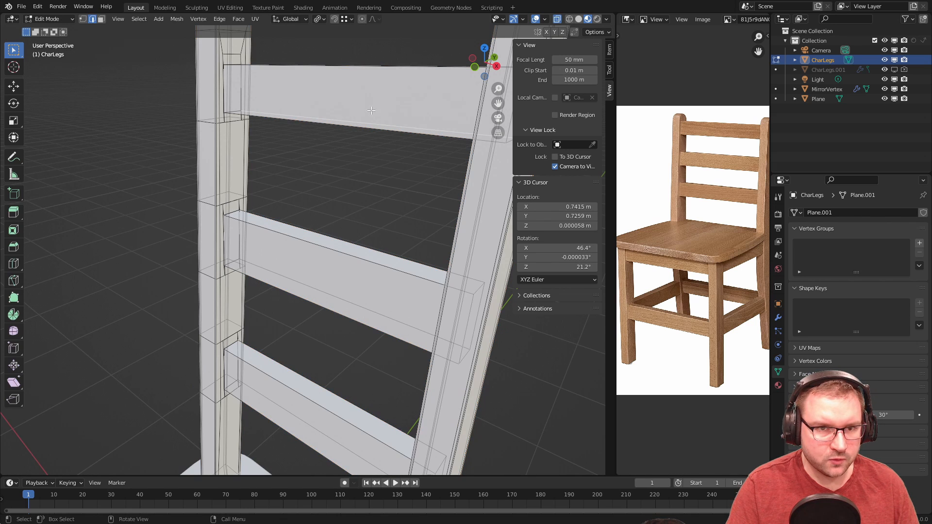
- Reselect the long edges of all three backrest slats and bevel them by about 0.01 m with one segment
{"action": "middle_click_drag", "start_coordinate": [369, 152], "coordinate": [381, 167]}
{"action": "left_click_drag", "start_coordinate": [331, 33], "coordinate": [389, 157], "text": "shift"}
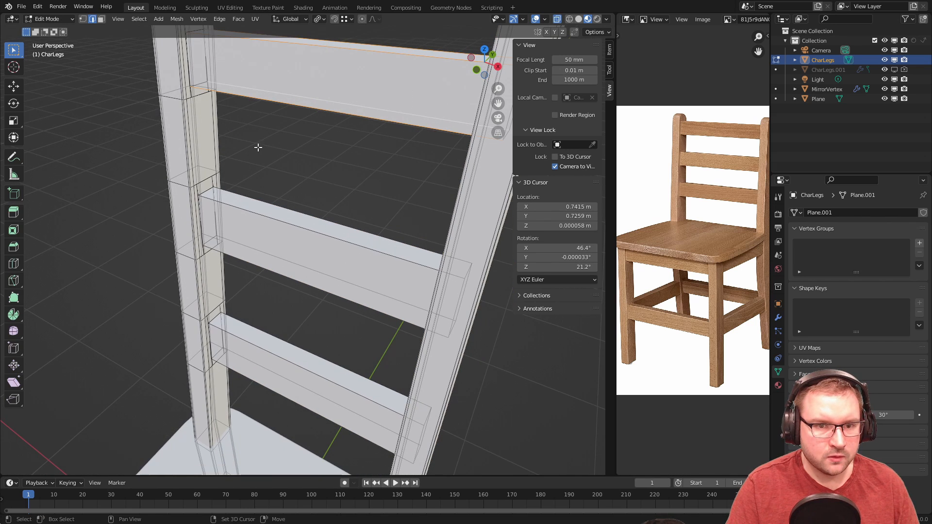
{"action": "left_click_drag", "start_coordinate": [258, 146], "coordinate": [357, 301], "text": "shift"}
{"action": "left_click_drag", "start_coordinate": [272, 327], "coordinate": [335, 428], "text": "shift"}
{"action": "key", "text": "ctrl+b"}
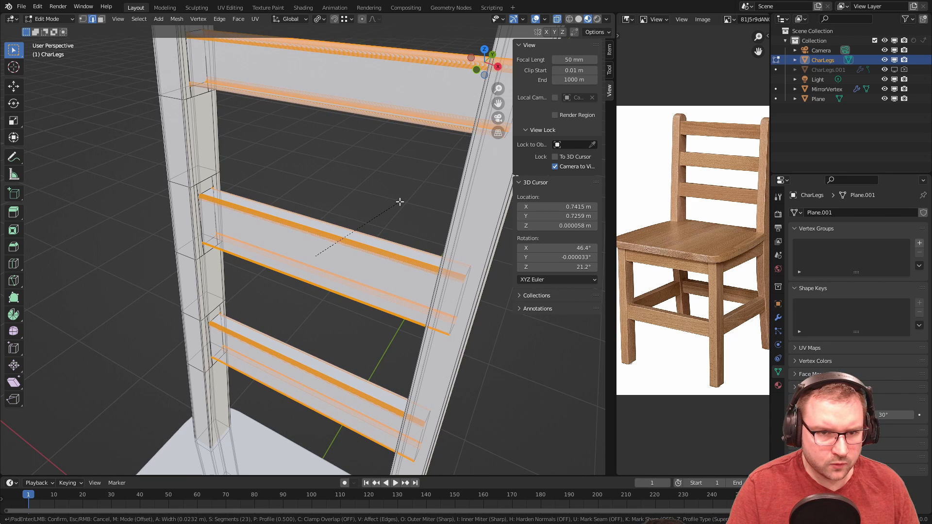
{"action": "scroll", "coordinate": [399, 203], "scroll_direction": "down", "scroll_amount": 20}
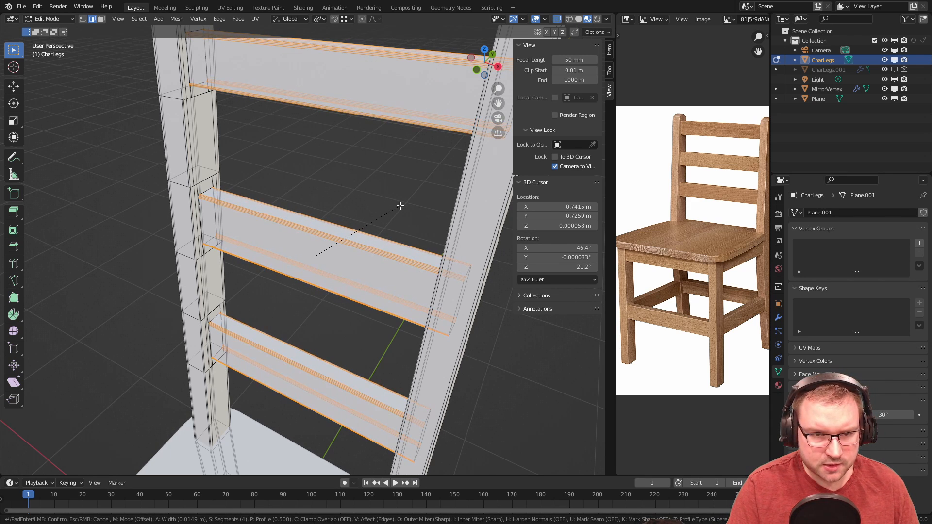
{"action": "left_click", "coordinate": [400, 207]}
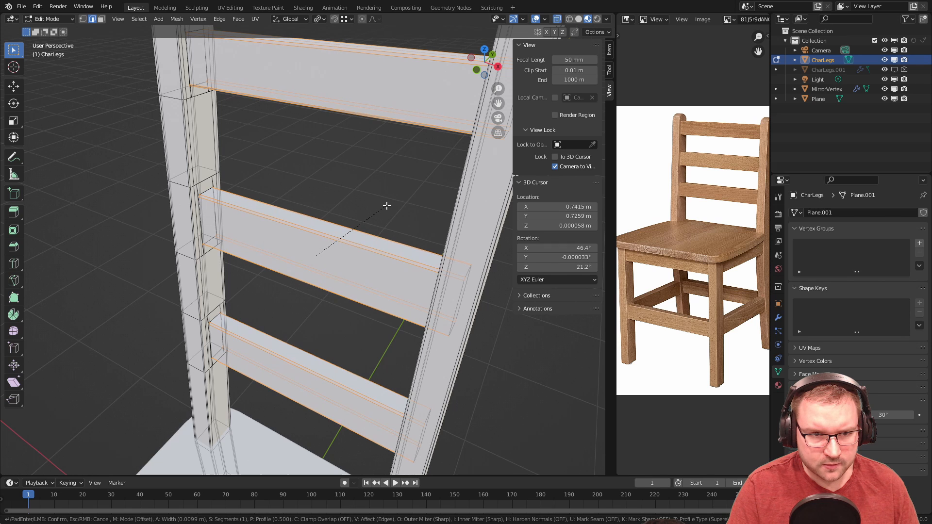
- Preview the chair in rendered shading through the camera and examine its proportions from several angles against the reference photo
{"action": "key", "text": "Tab"}
{"action": "scroll", "coordinate": [388, 223], "scroll_direction": "down", "scroll_amount": 8}
{"action": "mouse_move", "coordinate": [392, 232]}
{"action": "middle_mouse_down"}
{"action": "mouse_move", "coordinate": [425, 180]}
{"action": "mouse_move", "coordinate": [374, 264]}
{"action": "mouse_move", "coordinate": [418, 192]}
{"action": "middle_mouse_up"}
{"action": "left_click", "coordinate": [596, 19]}
{"action": "key", "text": "KP_0"}
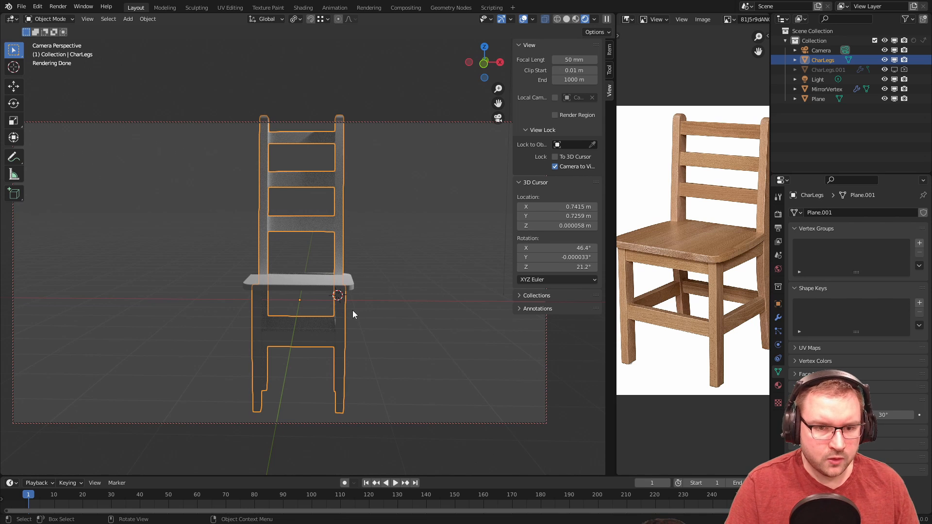
{"action": "mouse_move", "coordinate": [414, 312]}
{"action": "middle_mouse_down"}
{"action": "mouse_move", "coordinate": [462, 307]}
{"action": "mouse_move", "coordinate": [417, 310]}
{"action": "middle_mouse_up"}
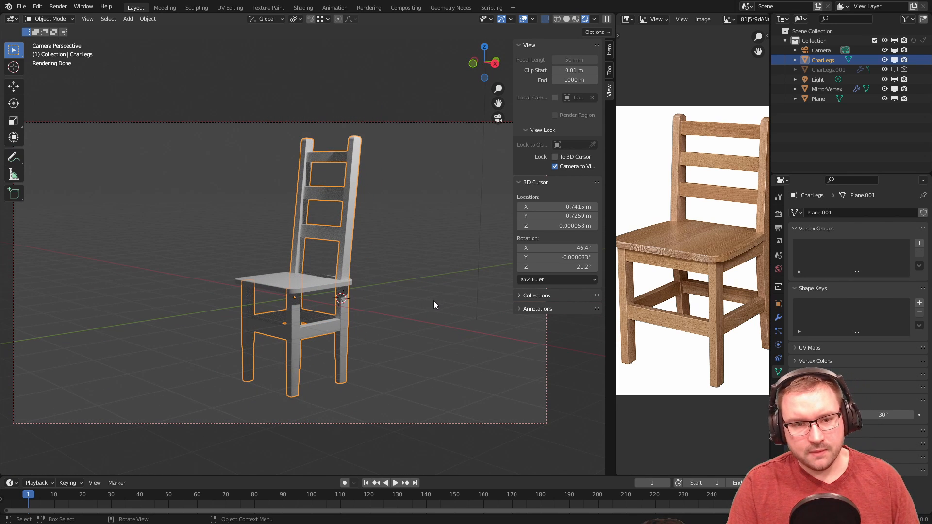
{"action": "middle_click_drag", "start_coordinate": [433, 301], "coordinate": [443, 308]}
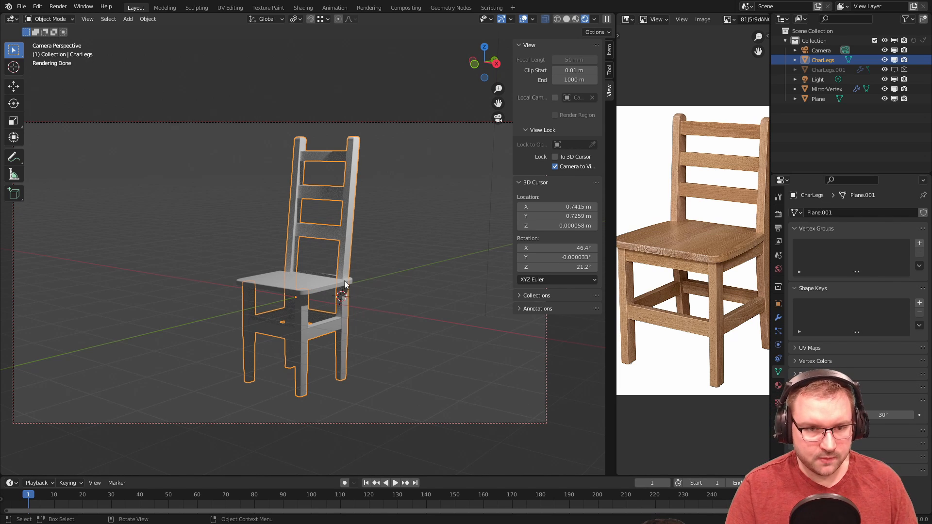
{"action": "middle_click_drag", "start_coordinate": [344, 281], "coordinate": [354, 300]}
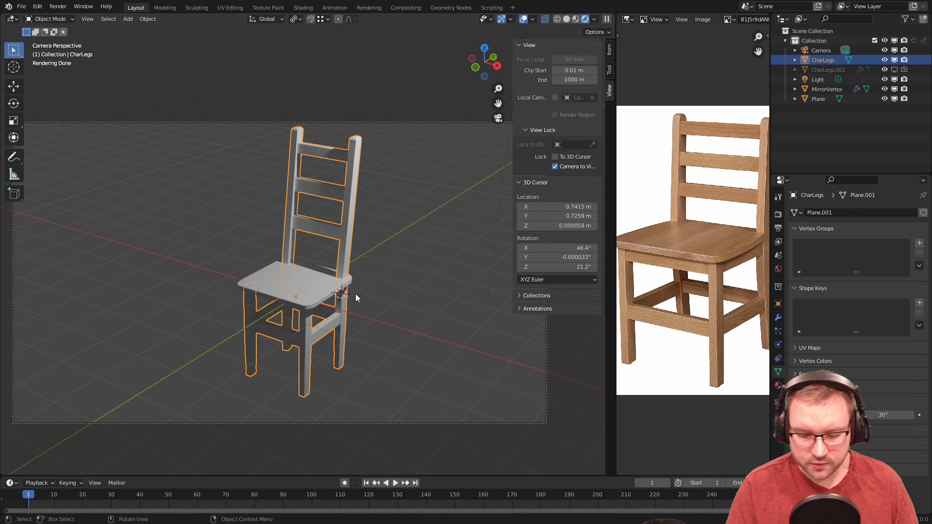
- Add the seat to the selection and edit both objects together at vertex level in a wireframe top view
{"action": "key", "text": "KP_7"}
{"action": "scroll", "coordinate": [354, 293], "scroll_direction": "up", "scroll_amount": 8}
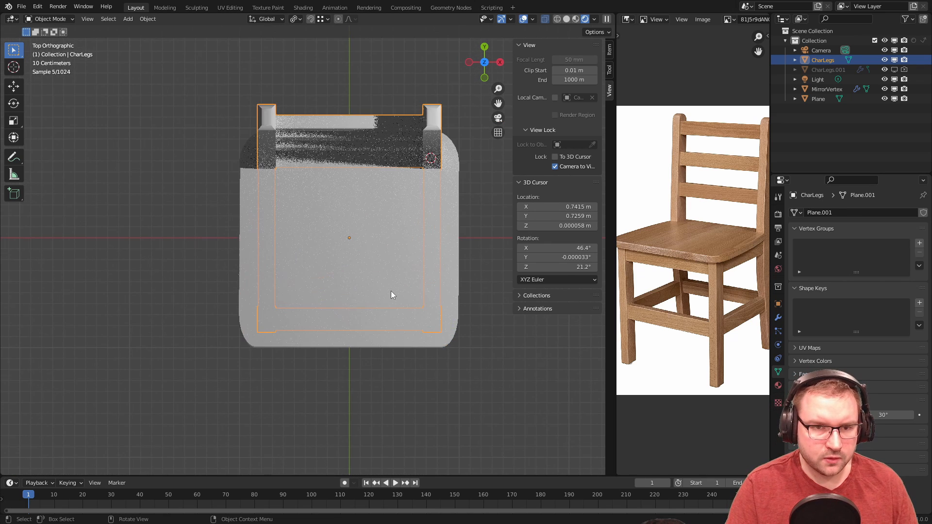
{"action": "middle_click_drag", "start_coordinate": [391, 291], "coordinate": [436, 266]}
{"action": "left_click", "coordinate": [393, 259], "text": "shift"}
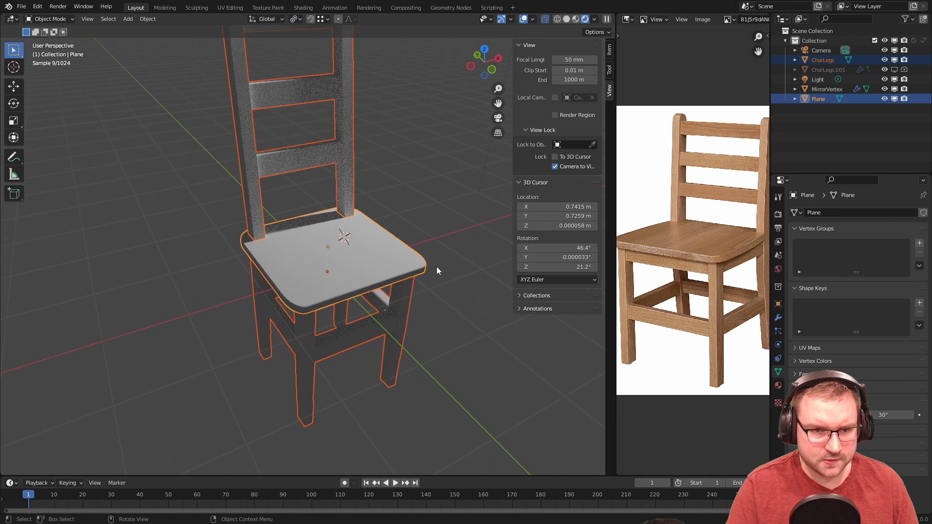
{"action": "key", "text": "KP_7"}
{"action": "key", "text": "Tab"}
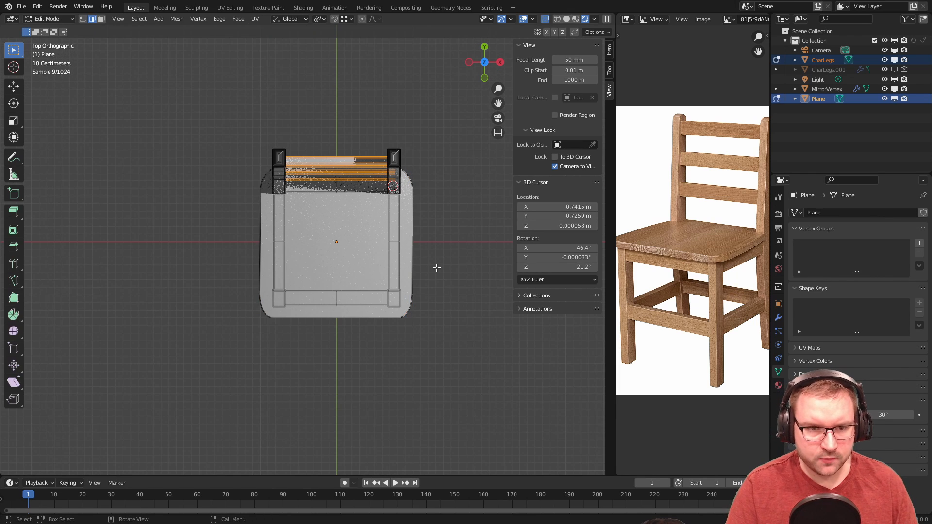
{"action": "left_click", "coordinate": [557, 20]}
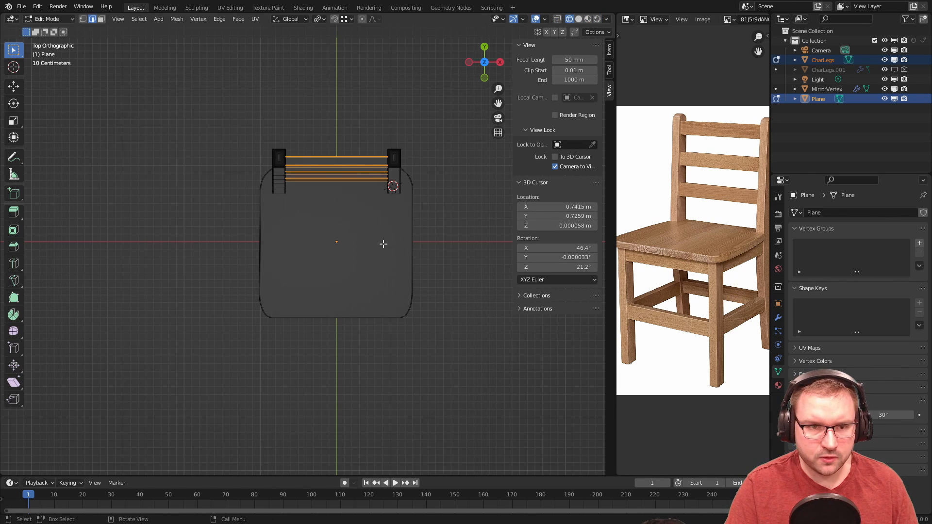
{"action": "key", "text": "1"}
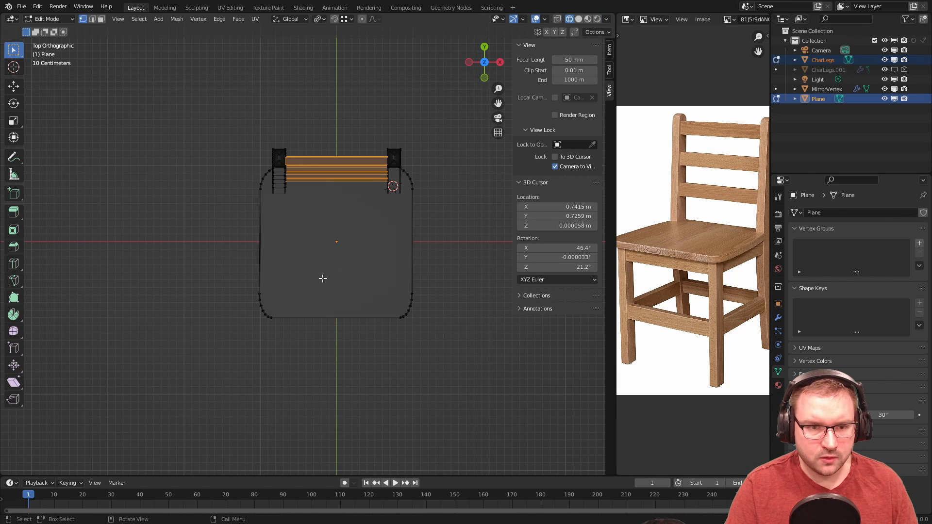
- Select the front legs, front rail and front seat edge together and move them about 0.26 m outward along negative Y
{"action": "left_click", "coordinate": [556, 19]}
{"action": "left_click_drag", "start_coordinate": [288, 304], "coordinate": [464, 372]}
{"action": "key", "text": "g"}
{"action": "key", "text": "y"}
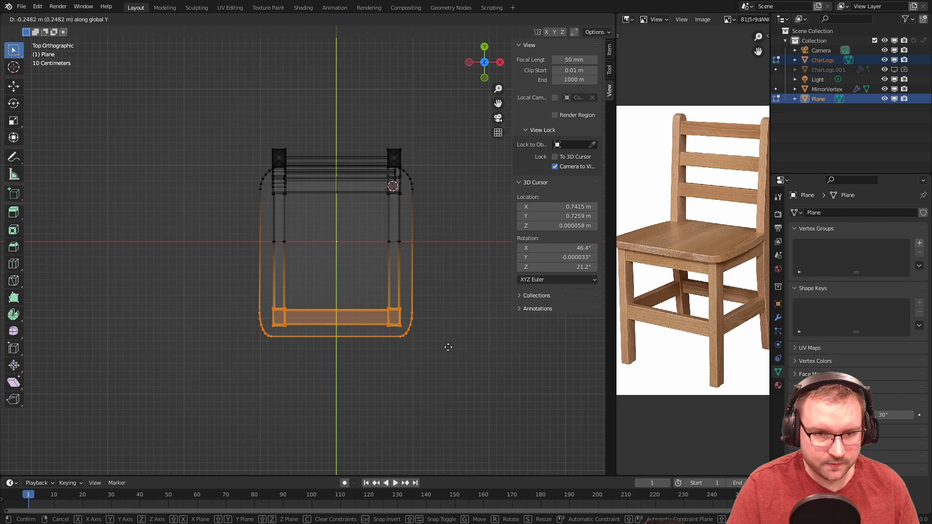
{"action": "left_click", "coordinate": [448, 347]}
- Preview the chair in rendered shading through the camera without overlays and nudge the front part about 0.002 m along negative Y
{"action": "key", "text": "KP_0"}
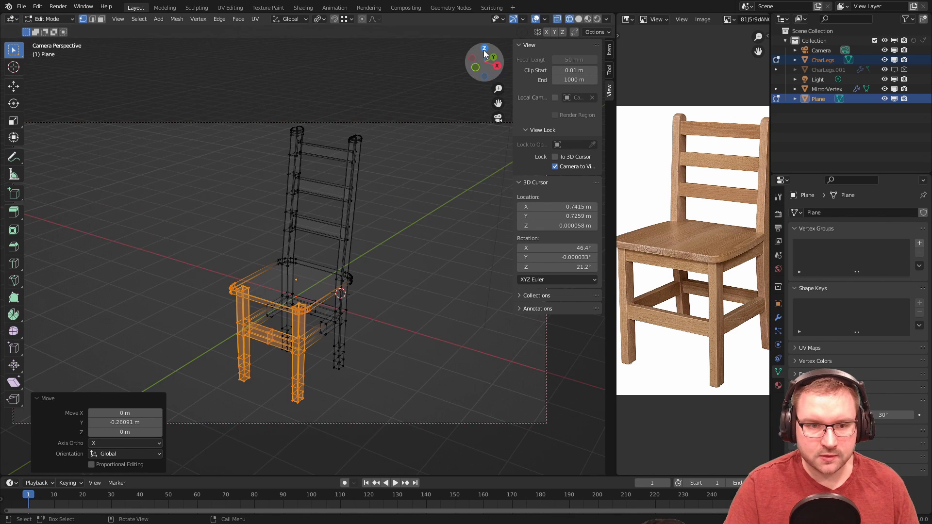
{"action": "left_click", "coordinate": [579, 19]}
{"action": "left_click", "coordinate": [588, 19]}
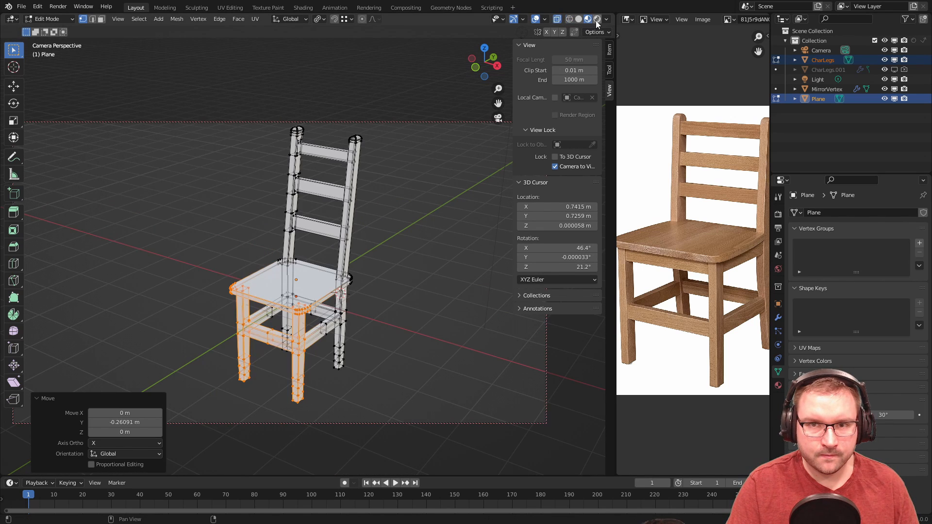
{"action": "left_click", "coordinate": [597, 19]}
{"action": "left_click", "coordinate": [523, 19]}
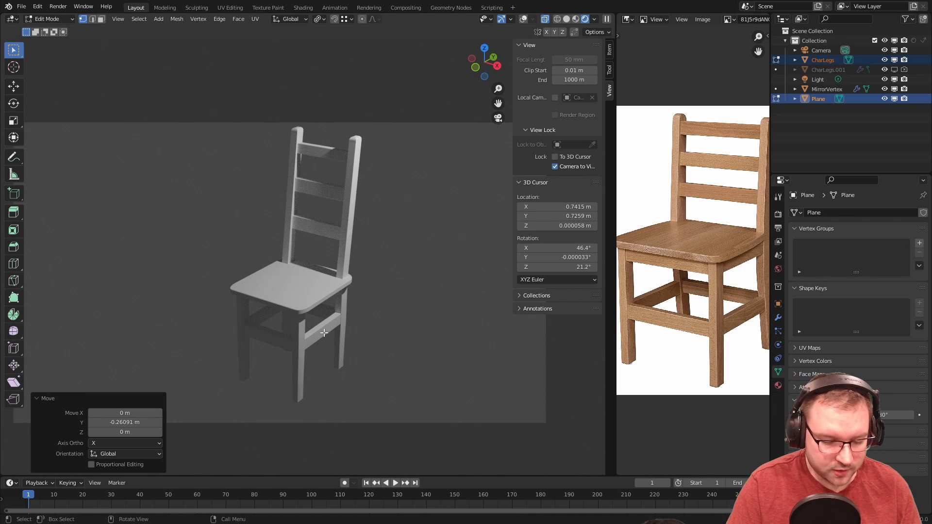
{"action": "key", "text": "g"}
{"action": "key", "text": "y"}
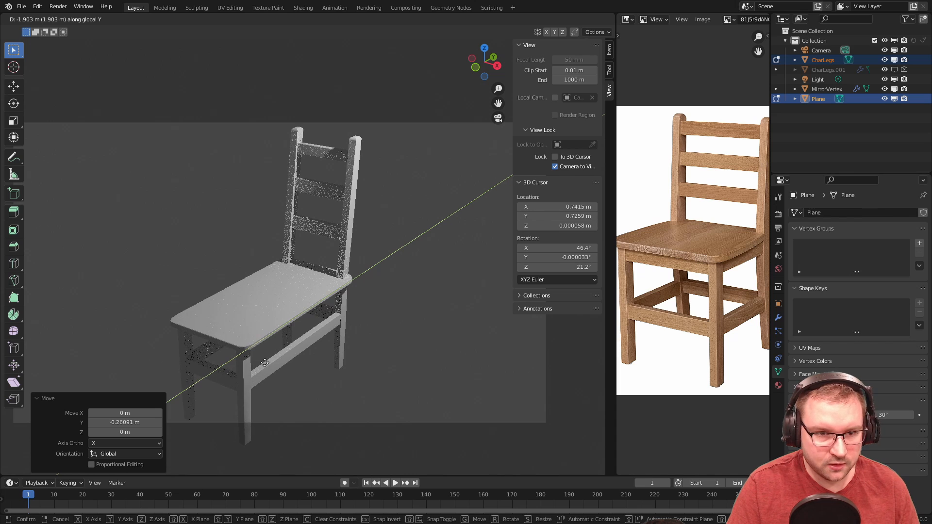
{"action": "left_click", "coordinate": [328, 338]}
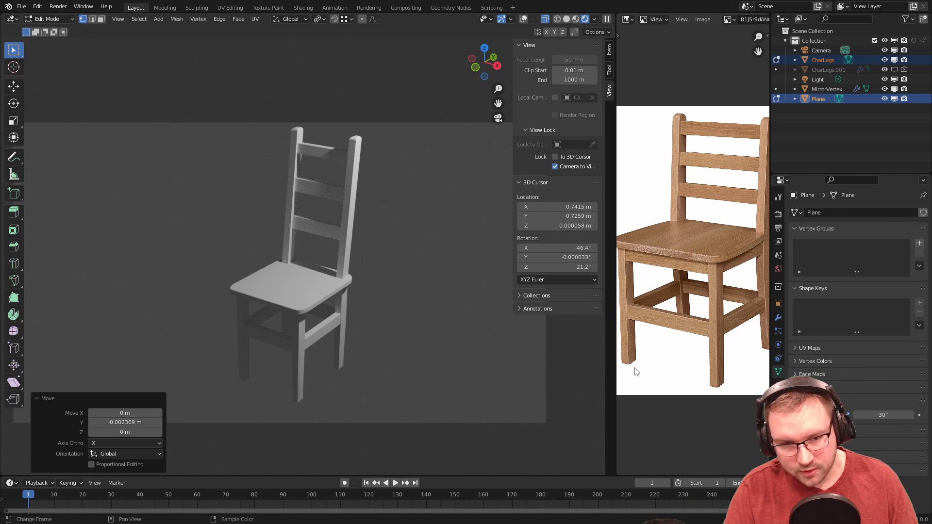
- Examine the legs in the reference photo up close and compare them with the rendered chair from a slightly different angle
{"action": "scroll", "coordinate": [638, 371], "scroll_direction": "up", "scroll_amount": 6}
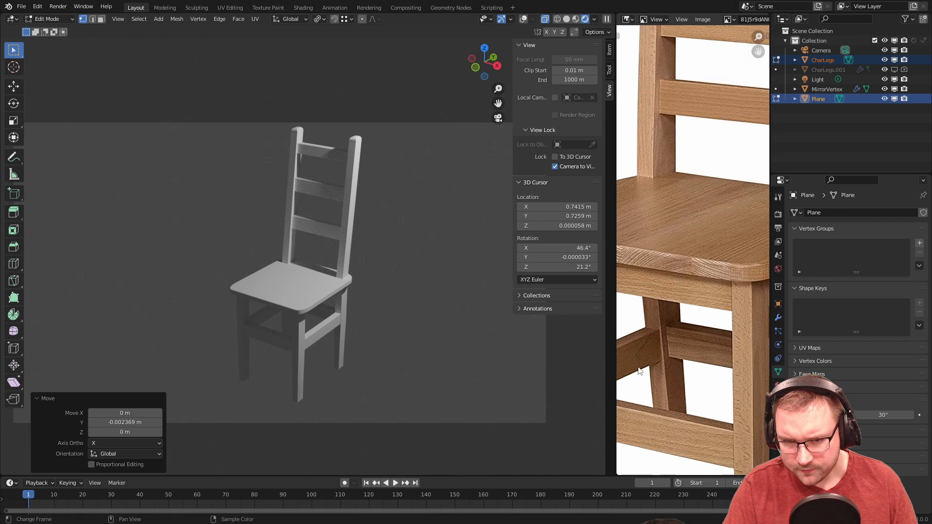
{"action": "middle_click_drag", "start_coordinate": [701, 423], "coordinate": [709, 368]}
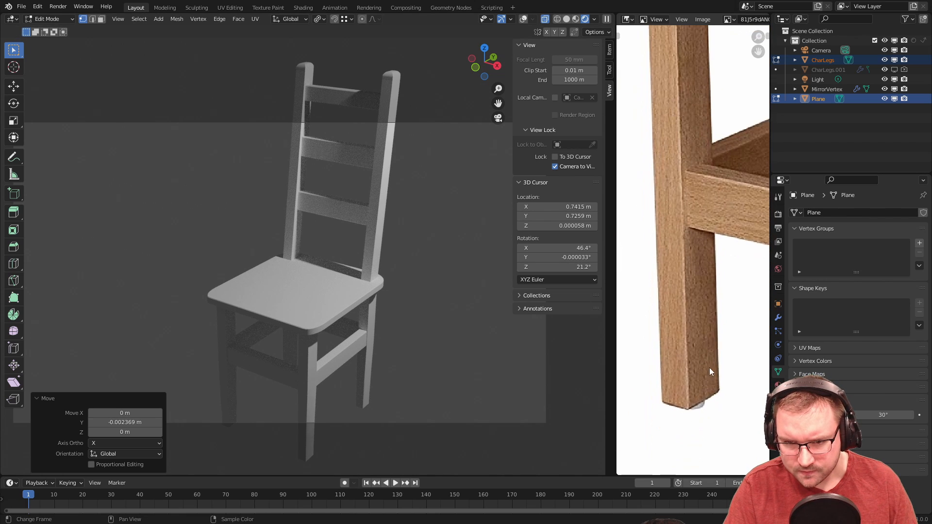
{"action": "scroll", "coordinate": [712, 407], "scroll_direction": "up", "scroll_amount": 3}
{"action": "scroll", "coordinate": [715, 435], "scroll_direction": "down", "scroll_amount": 3}
{"action": "scroll", "coordinate": [431, 392], "scroll_direction": "down", "scroll_amount": 1}
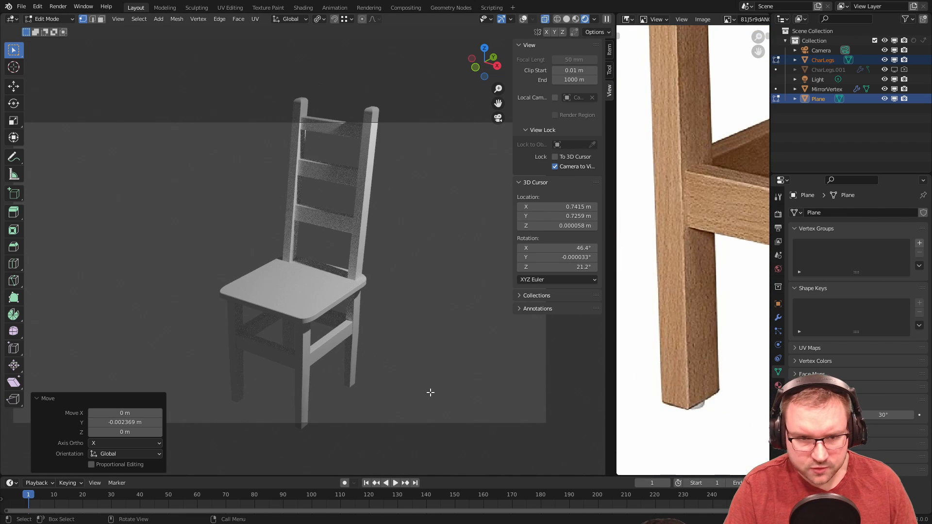
{"action": "scroll", "coordinate": [421, 383], "scroll_direction": "down", "scroll_amount": 1}
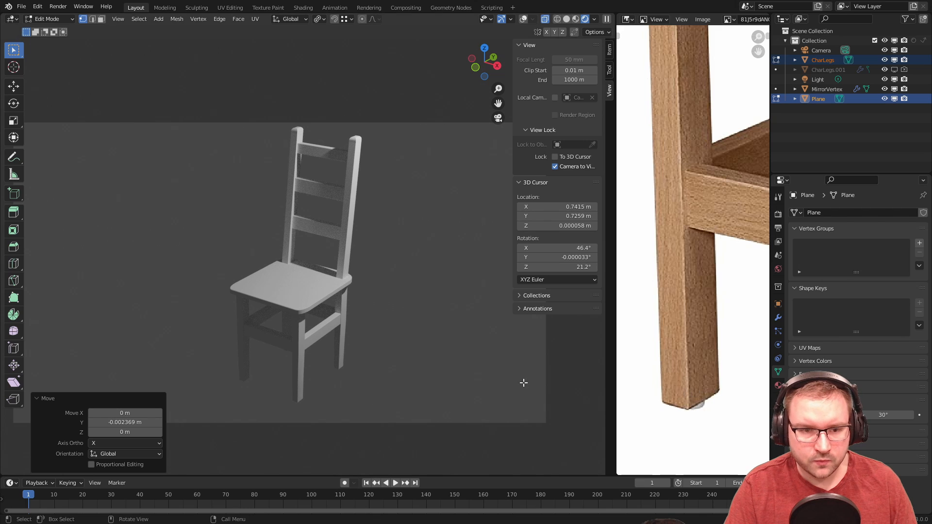
{"action": "middle_click_drag", "start_coordinate": [523, 382], "coordinate": [408, 328]}
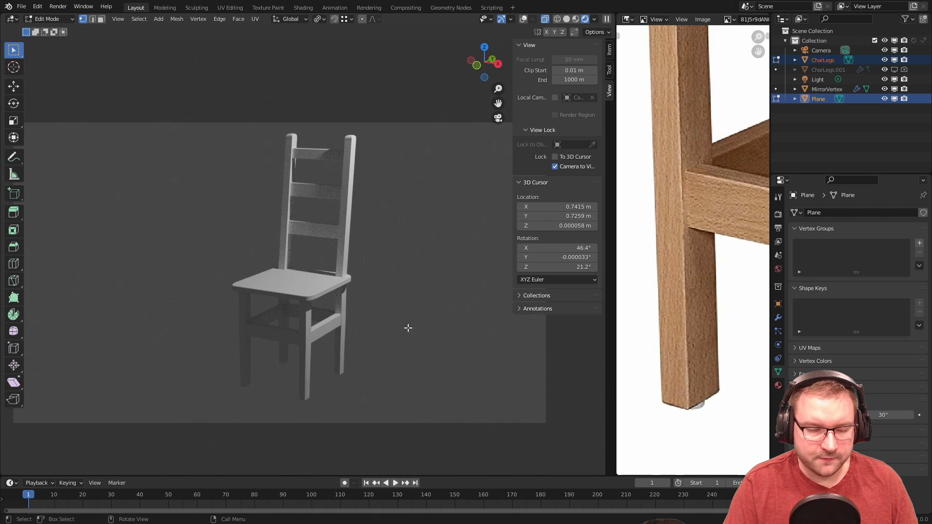
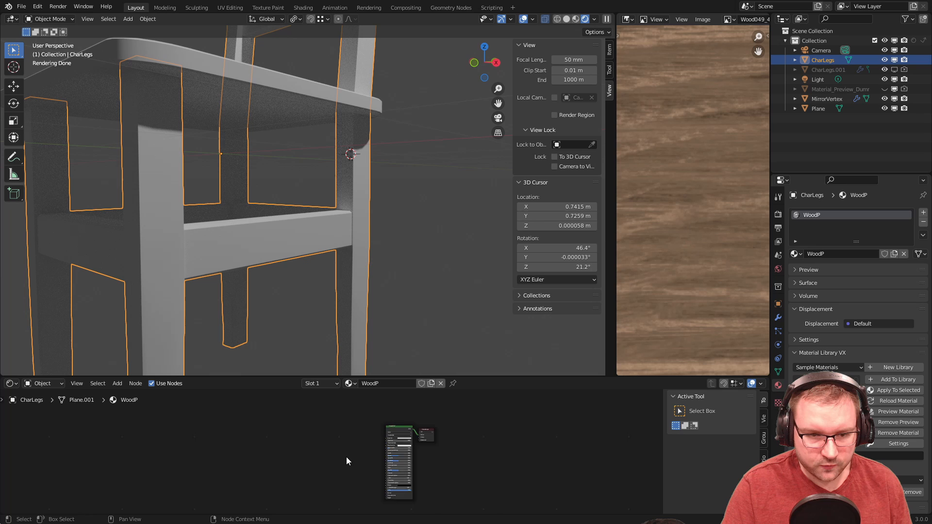
- Add an Image Texture node to the WoodP material of the CharLegs object
{"action": "key", "text": "shift+a"}
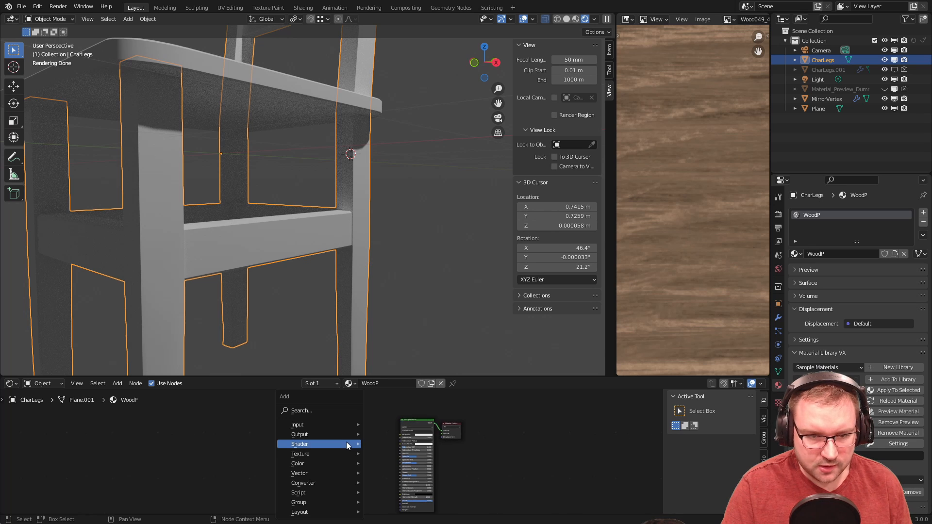
{"action": "left_click", "coordinate": [335, 410]}
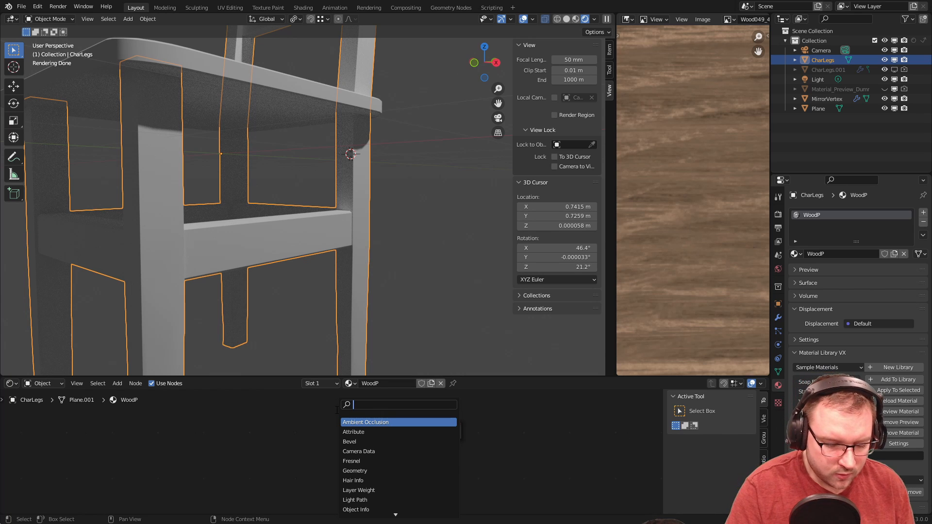
{"action": "type", "text": "image"}
{"action": "key", "text": "Return"}
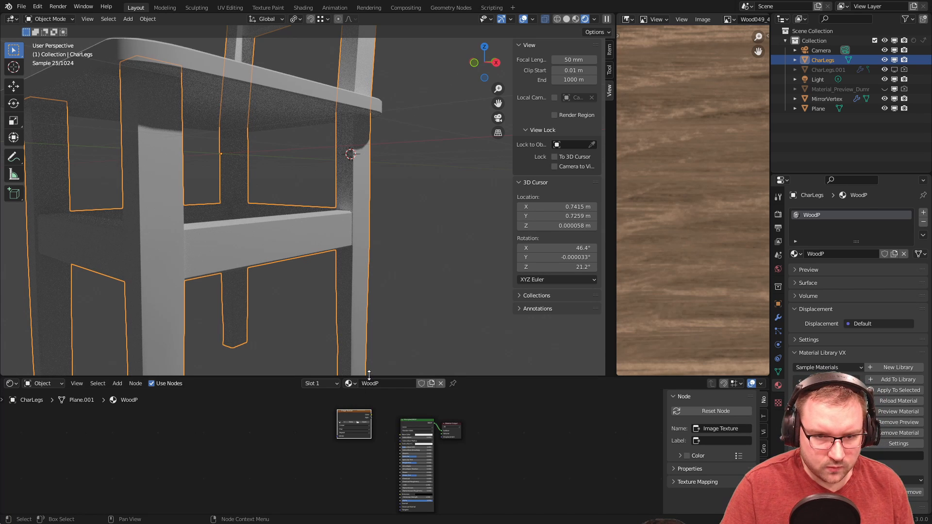
- Load Wood049_4K_Color.jpg into the Image Texture node and connect its Color output to the Principled BSDF's Base Color
{"action": "left_click_drag", "start_coordinate": [369, 374], "coordinate": [369, 208]}
{"action": "scroll", "coordinate": [416, 339], "scroll_direction": "up", "scroll_amount": 4}
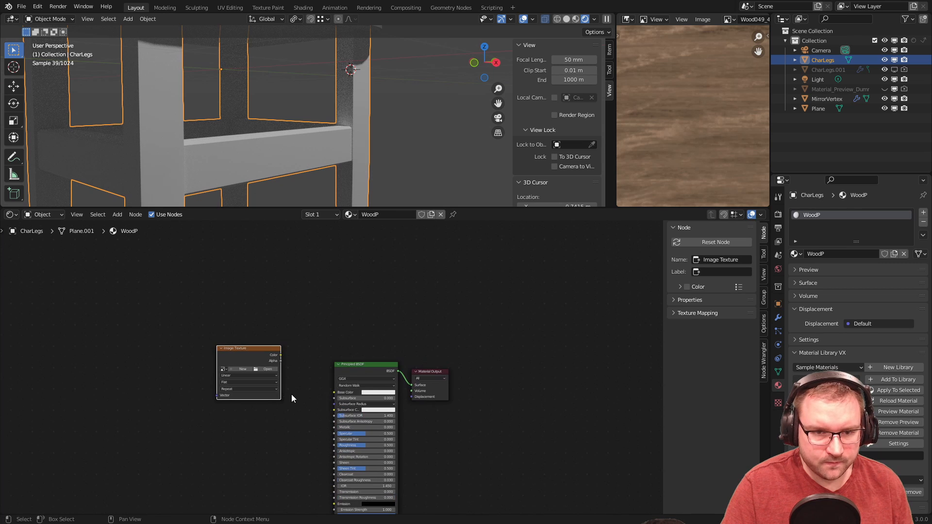
{"action": "scroll", "coordinate": [292, 398], "scroll_direction": "up", "scroll_amount": 2}
{"action": "left_click", "coordinate": [252, 372]}
{"action": "double_click", "coordinate": [371, 178]}
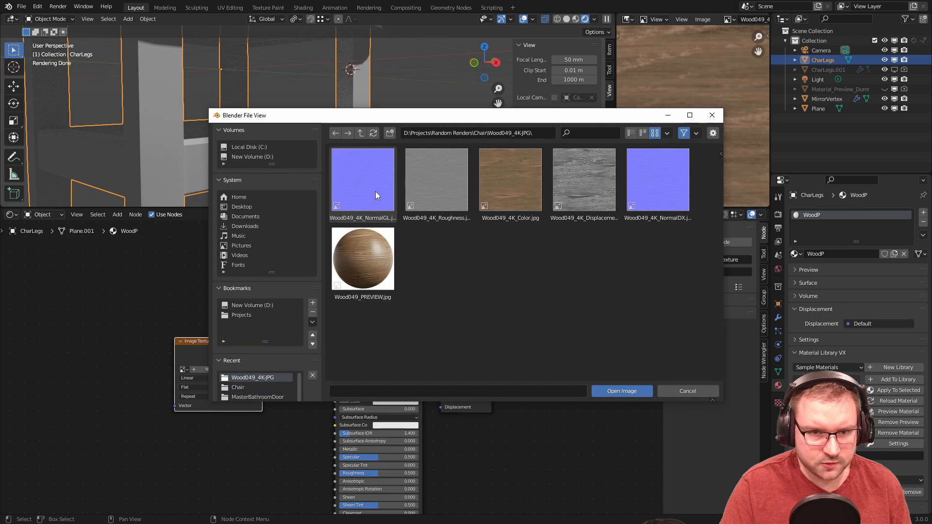
{"action": "double_click", "coordinate": [514, 194]}
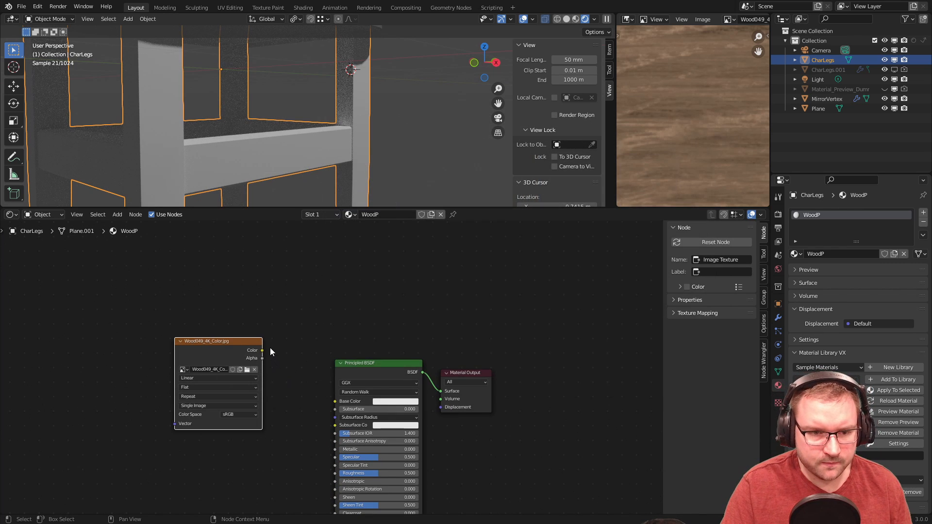
{"action": "left_click_drag", "start_coordinate": [262, 350], "coordinate": [342, 401]}
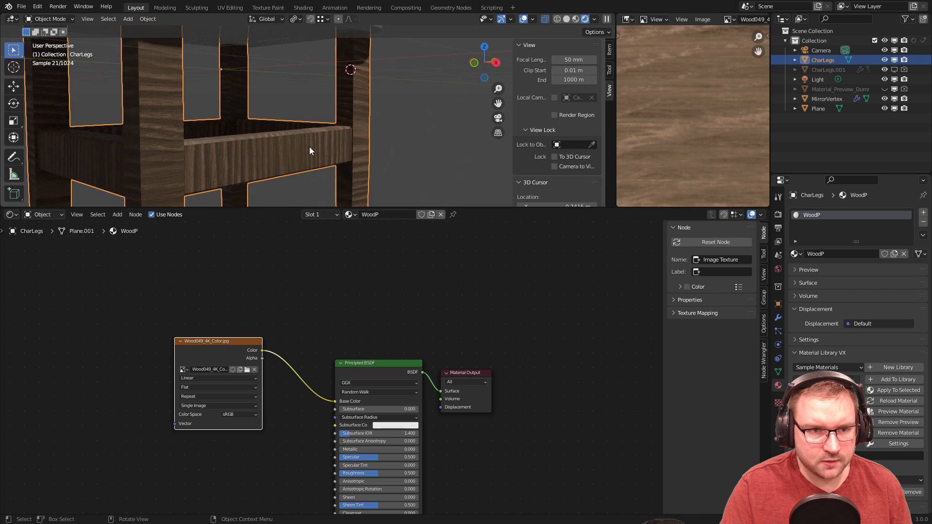
- Unwrap the UVs of the whole CharLegs mesh with the Angle Based method and return to Object Mode
{"action": "middle_click_drag", "start_coordinate": [310, 146], "coordinate": [316, 181]}
{"action": "scroll", "coordinate": [243, 278], "scroll_direction": "down", "scroll_amount": 1}
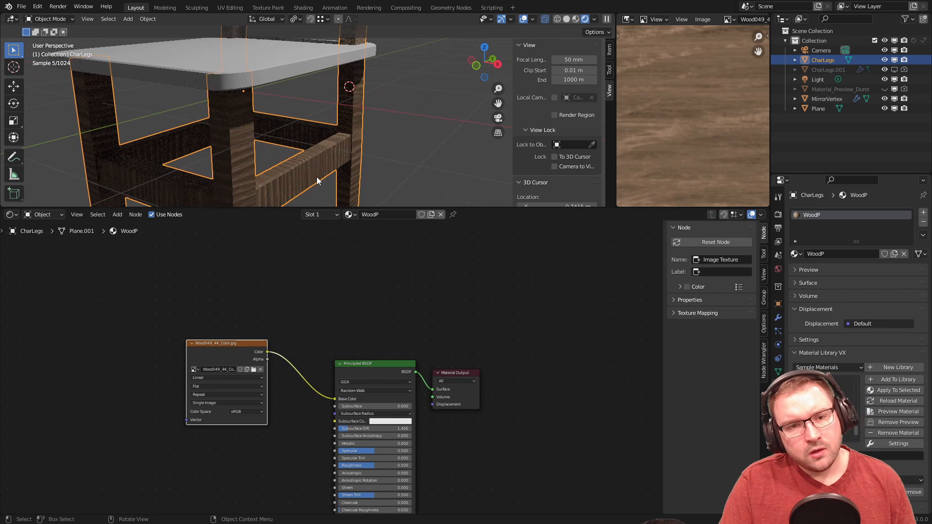
{"action": "key", "text": "Tab"}
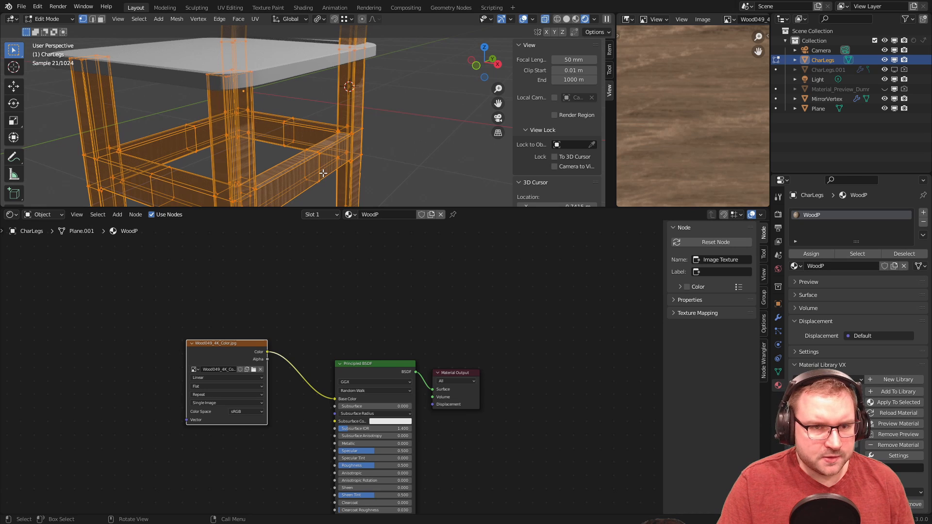
{"action": "left_click", "coordinate": [256, 19]}
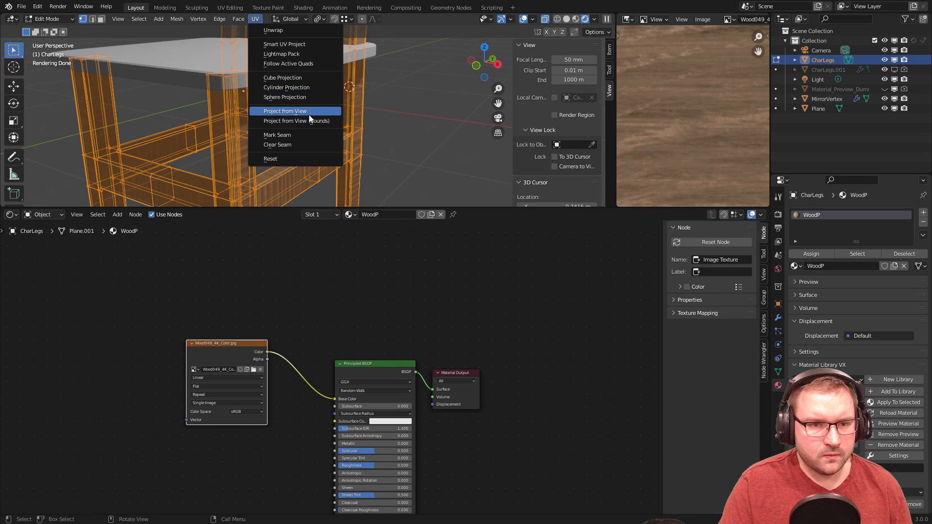
{"action": "left_click", "coordinate": [306, 32]}
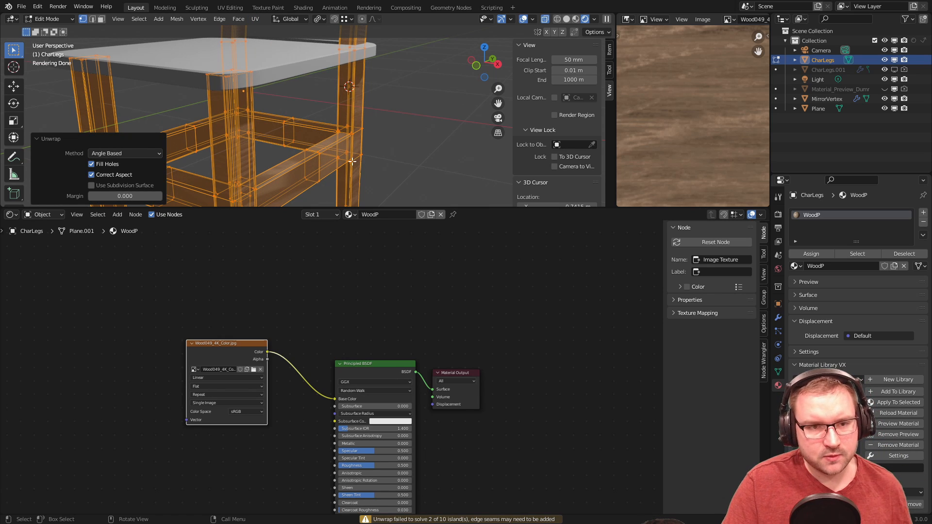
{"action": "key", "text": "Tab"}
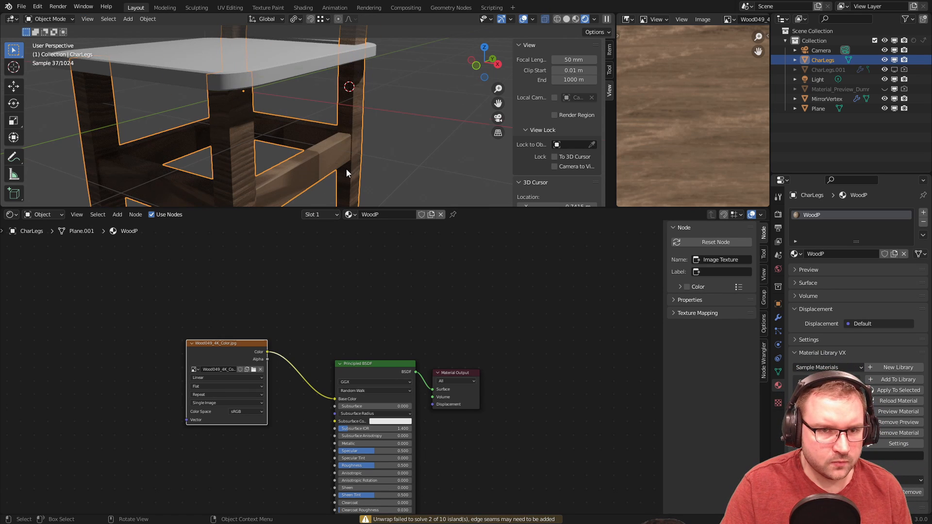
- Set the wood colour texture's extension to Clip and its projection to Box, and check the result on the legs
{"action": "middle_click_drag", "start_coordinate": [346, 169], "coordinate": [341, 79], "text": "shift"}
{"action": "middle_click_drag", "start_coordinate": [311, 132], "coordinate": [290, 136]}
{"action": "scroll", "coordinate": [290, 135], "scroll_direction": "up", "scroll_amount": 3}
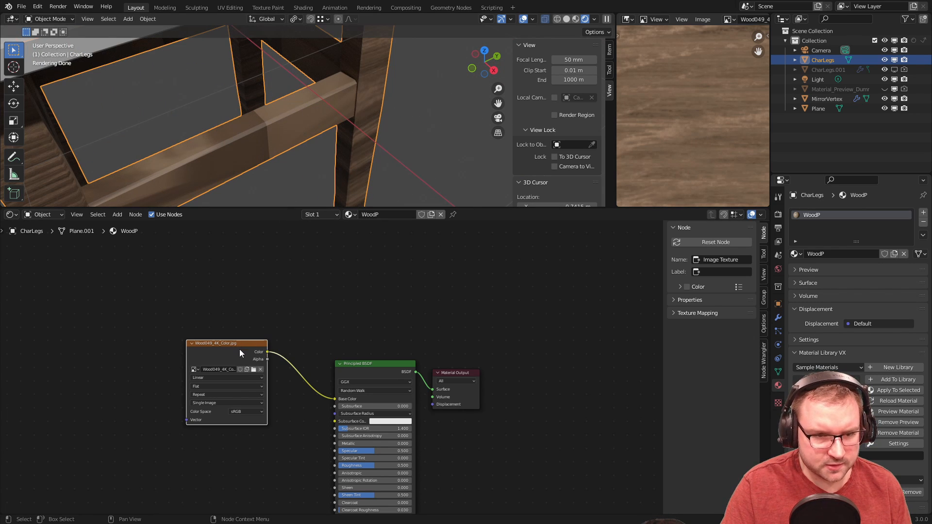
{"action": "left_click", "coordinate": [245, 394]}
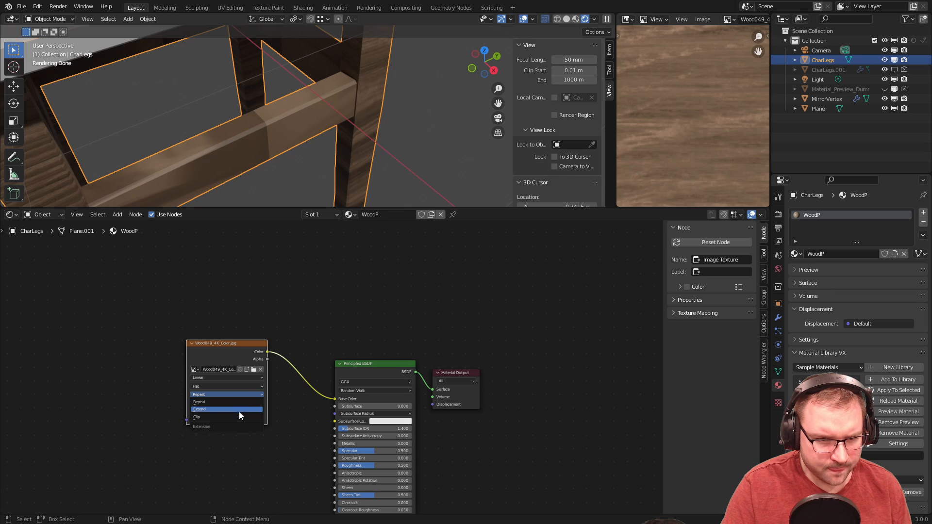
{"action": "left_click", "coordinate": [237, 414]}
{"action": "left_click", "coordinate": [248, 388]}
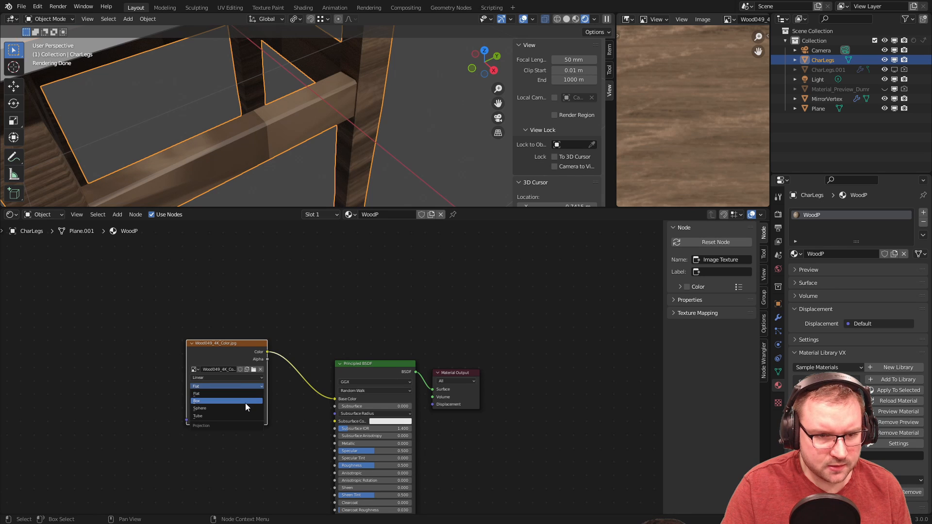
{"action": "left_click", "coordinate": [246, 403]}
{"action": "middle_click_drag", "start_coordinate": [228, 234], "coordinate": [291, 129]}
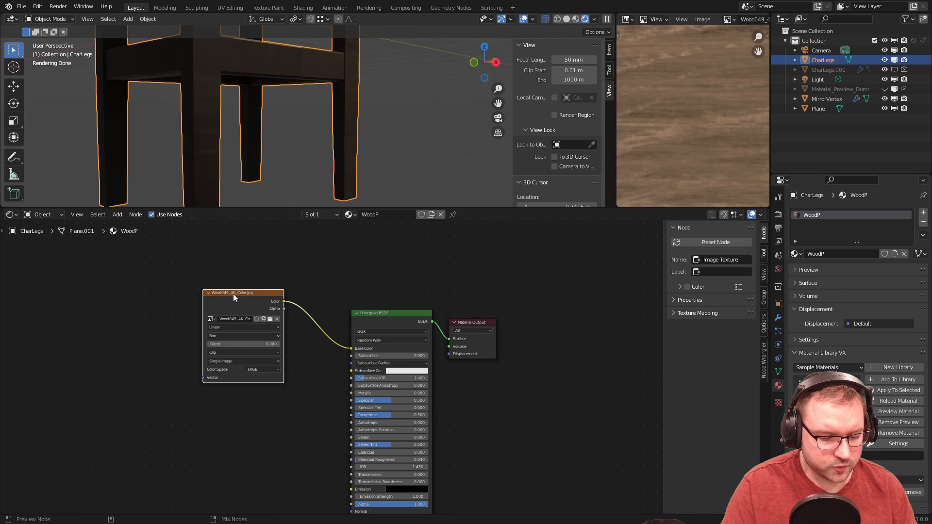
- Add Texture Coordinate and Mapping nodes to the wood colour texture and feed the mapping with Object coordinates
{"action": "key", "text": "ctrl+t"}
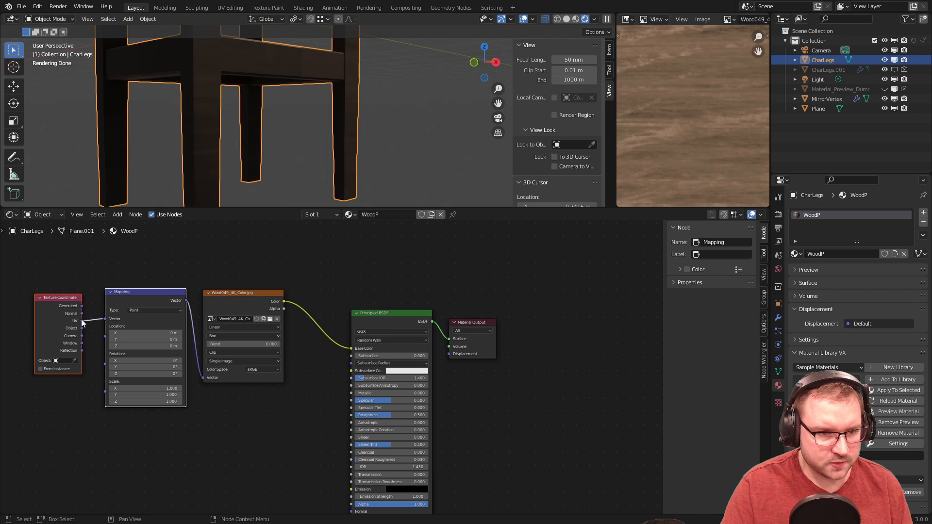
{"action": "left_click_drag", "start_coordinate": [103, 322], "coordinate": [107, 321]}
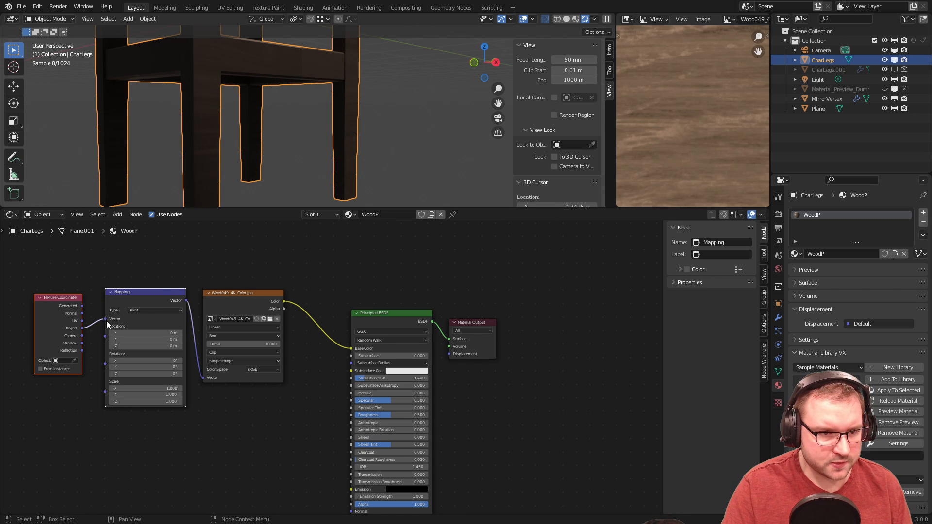
{"action": "middle_click_drag", "start_coordinate": [228, 119], "coordinate": [297, 100]}
{"action": "scroll", "coordinate": [377, 125], "scroll_direction": "down", "scroll_amount": 5}
{"action": "scroll", "coordinate": [325, 106], "scroll_direction": "up", "scroll_amount": 8}
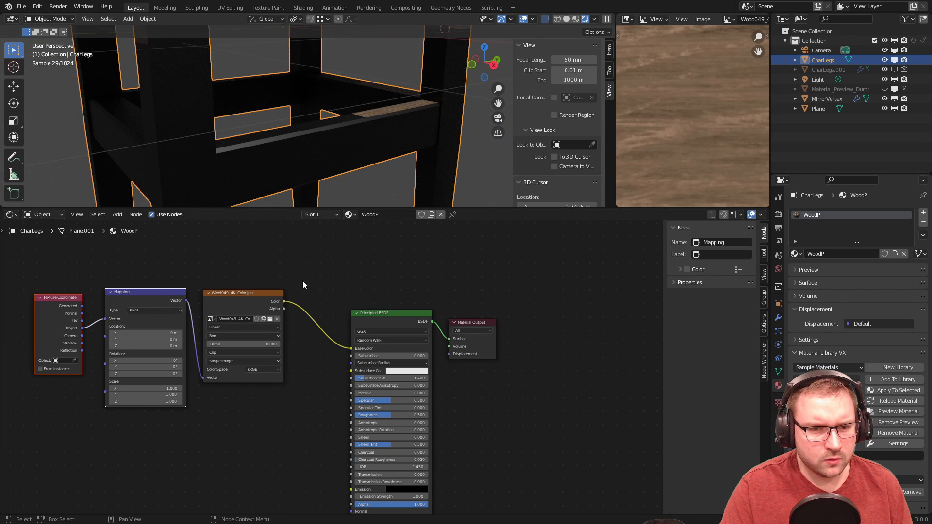
- Delete the wood colour texture node and place a new Image Texture node beside the Principled BSDF
{"action": "left_click_drag", "start_coordinate": [235, 302], "coordinate": [278, 292]}
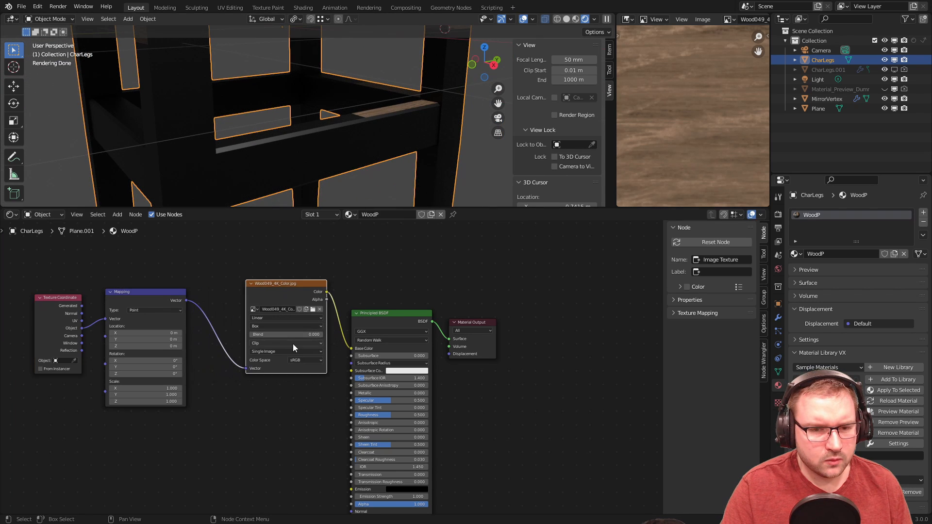
{"action": "key", "text": "x"}
{"action": "key", "text": "shift+a"}
{"action": "left_click", "coordinate": [312, 284]}
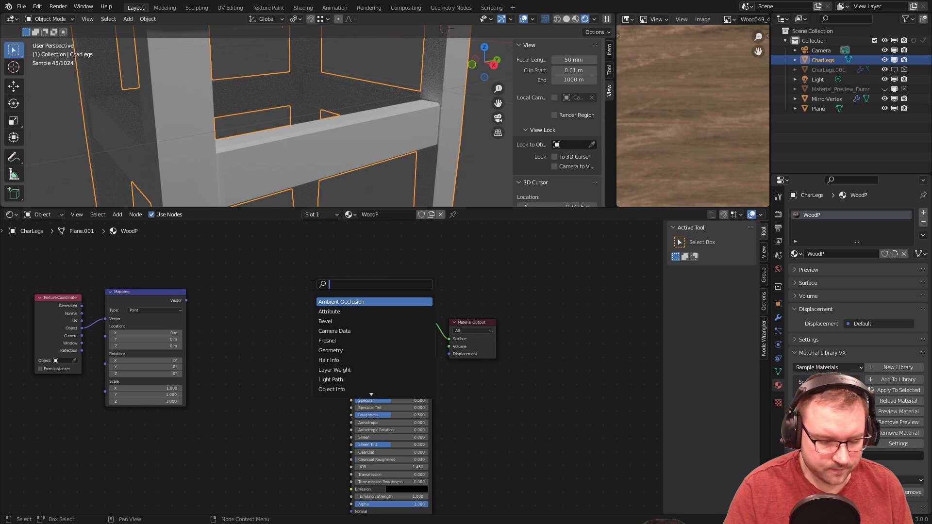
{"action": "type", "text": "im"}
{"action": "key", "text": "Return"}
{"action": "left_click", "coordinate": [267, 284]}
- Load Wood049_4K_Color.jpg into the new Image Texture node, link its Color to Base Color, and feed its Vector from the Mapping node
{"action": "left_click", "coordinate": [327, 313]}
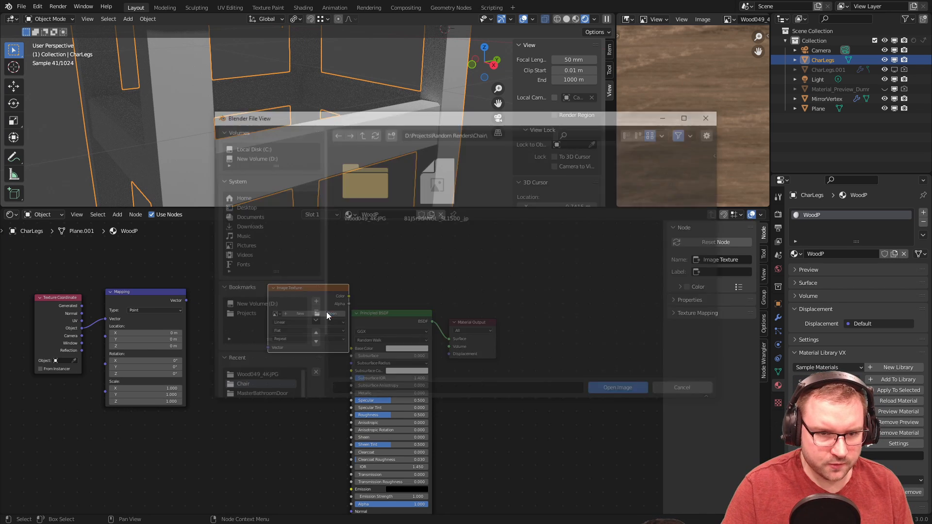
{"action": "double_click", "coordinate": [374, 195]}
{"action": "double_click", "coordinate": [488, 198]}
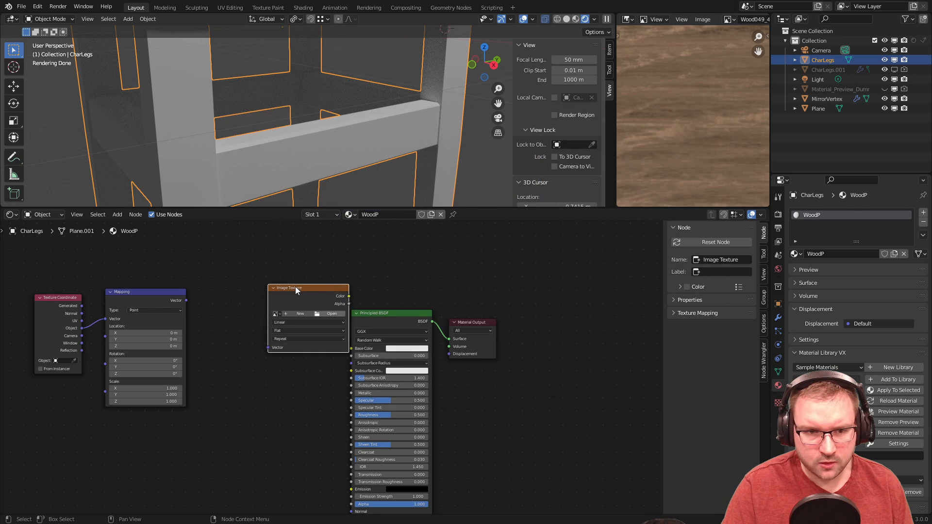
{"action": "left_click_drag", "start_coordinate": [295, 286], "coordinate": [219, 280]}
{"action": "left_click_drag", "start_coordinate": [353, 347], "coordinate": [352, 348]}
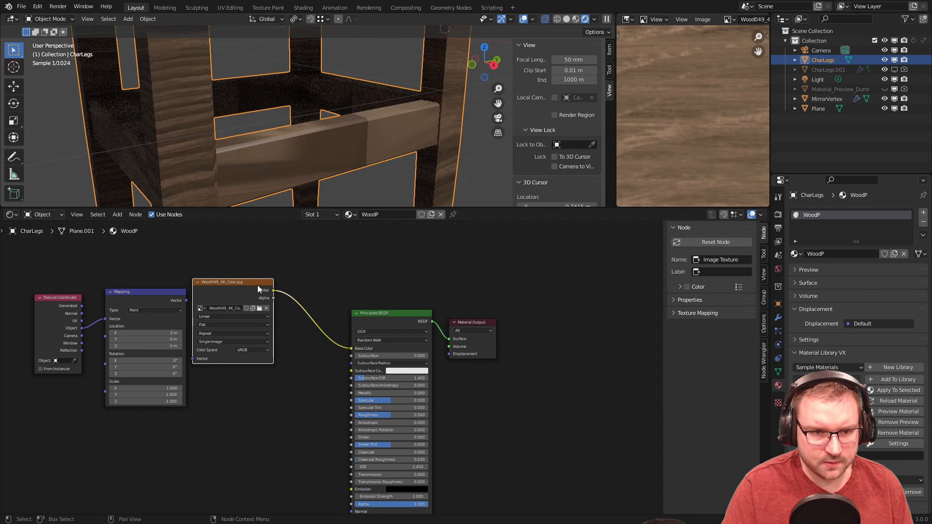
{"action": "left_click_drag", "start_coordinate": [257, 284], "coordinate": [283, 286]}
{"action": "left_click_drag", "start_coordinate": [186, 301], "coordinate": [222, 361]}
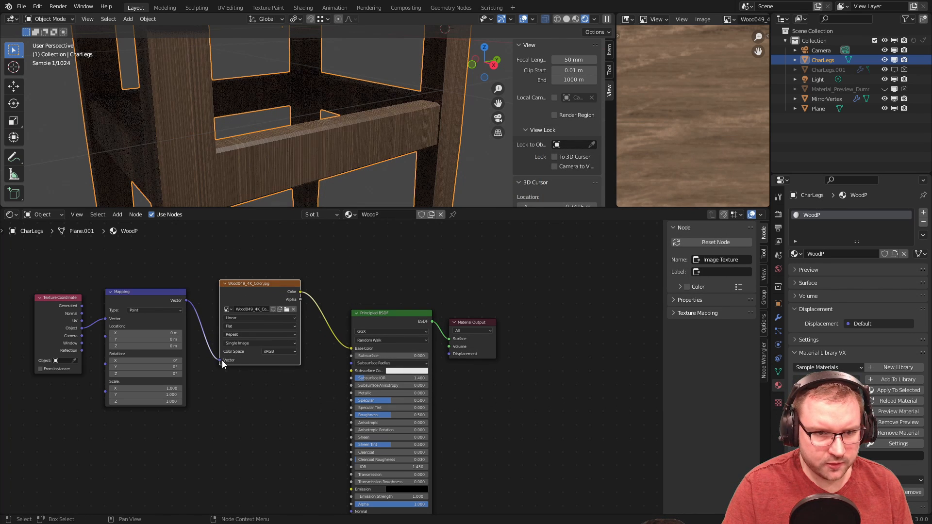
- Examine how the wood grain runs along the chair's legs and lower cross rails
{"action": "scroll", "coordinate": [322, 139], "scroll_direction": "down", "scroll_amount": 3}
{"action": "middle_click_drag", "start_coordinate": [322, 139], "coordinate": [371, 141]}
{"action": "scroll", "coordinate": [392, 152], "scroll_direction": "up", "scroll_amount": 3}
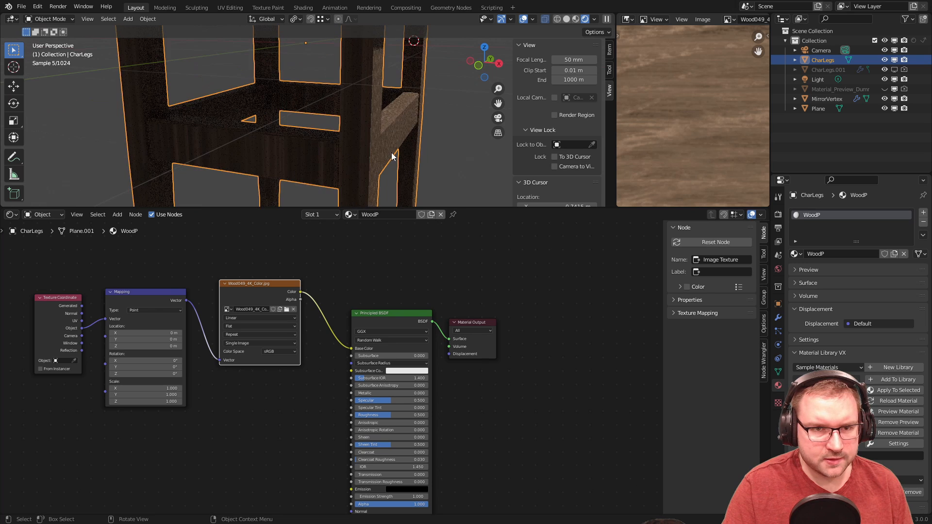
{"action": "middle_click_drag", "start_coordinate": [328, 176], "coordinate": [345, 181]}
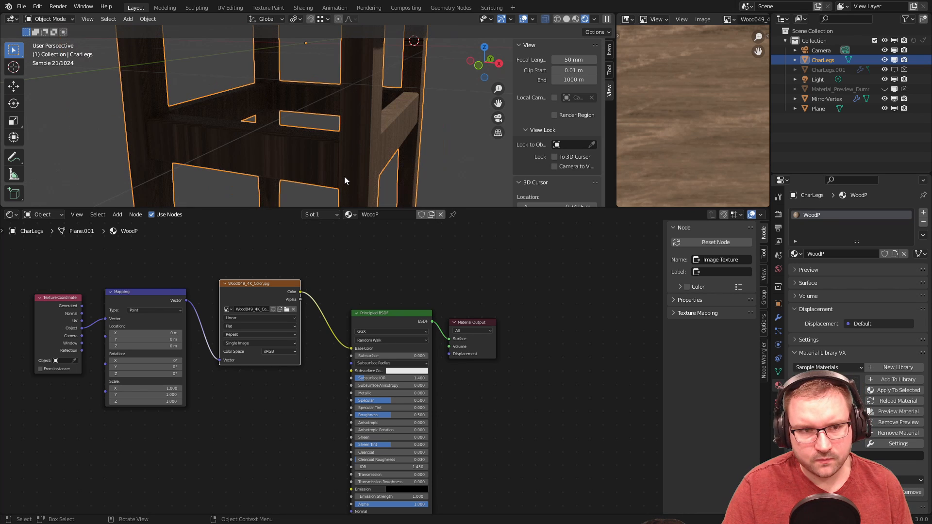
{"action": "scroll", "coordinate": [312, 172], "scroll_direction": "down", "scroll_amount": 3}
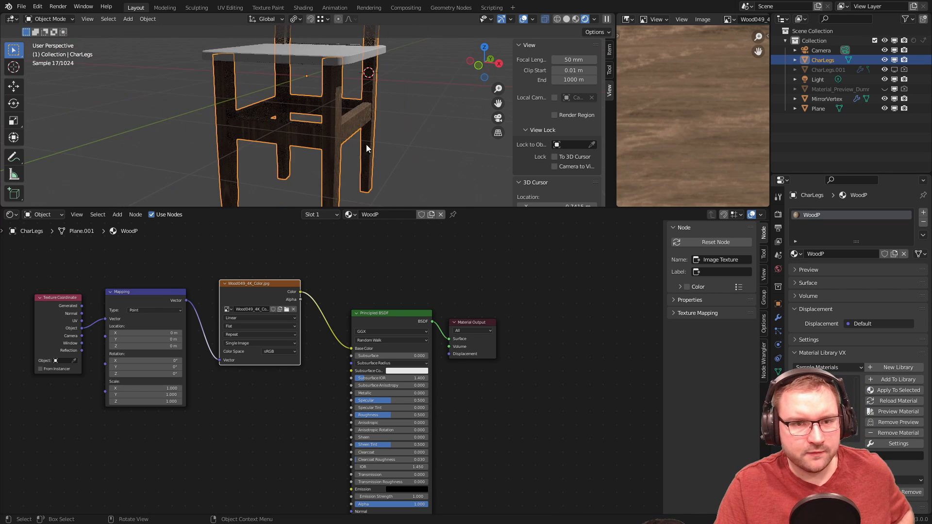
{"action": "middle_click_drag", "start_coordinate": [366, 144], "coordinate": [315, 141]}
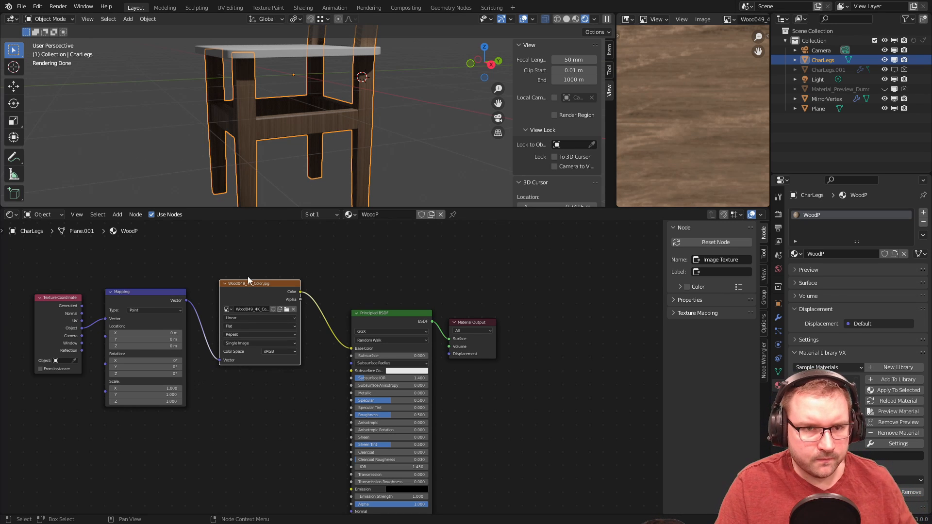
{"action": "scroll", "coordinate": [316, 113], "scroll_direction": "up", "scroll_amount": 6}
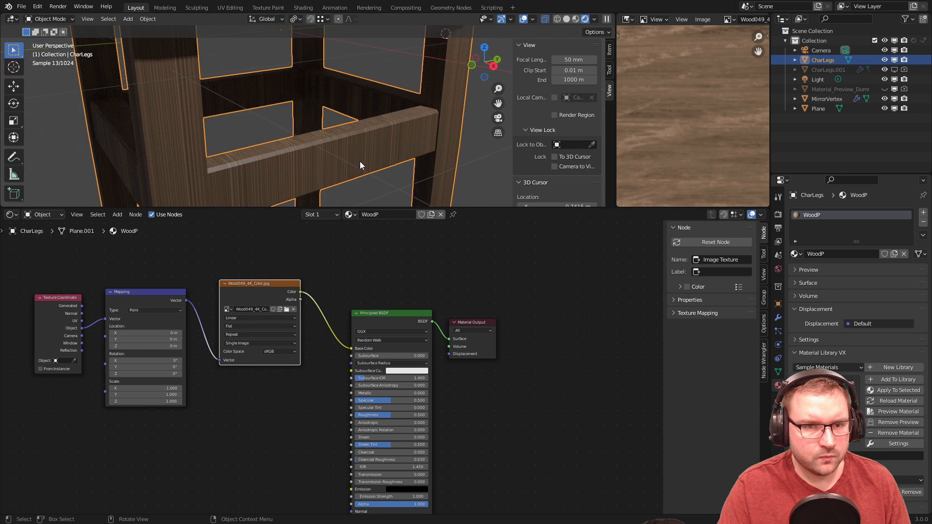
{"action": "scroll", "coordinate": [358, 165], "scroll_direction": "up", "scroll_amount": 2}
{"action": "middle_click_drag", "start_coordinate": [352, 171], "coordinate": [357, 141], "text": "shift"}
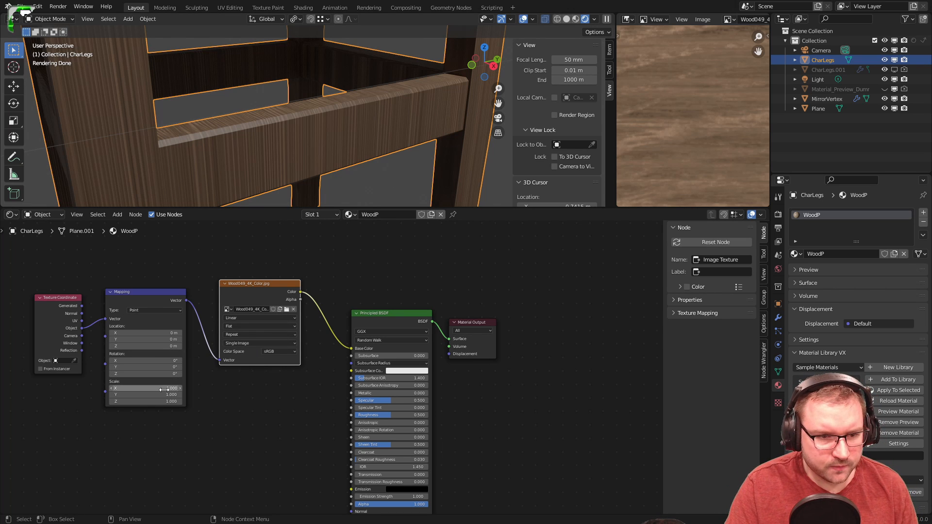
- Examine the wood grain on the backrest posts and slats, and select the CharLegs frame
{"action": "key", "text": "Tab"}
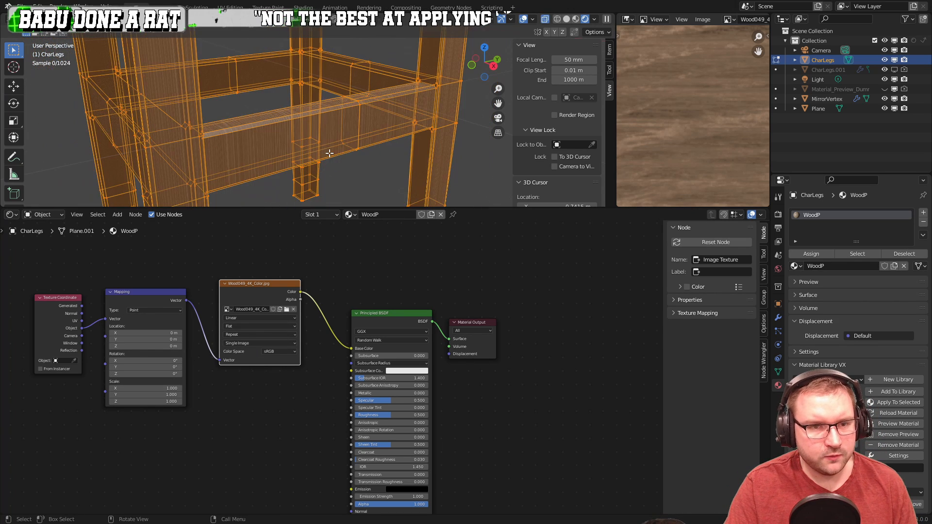
{"action": "key", "text": "Tab"}
{"action": "scroll", "coordinate": [437, 154], "scroll_direction": "down", "scroll_amount": 5}
{"action": "middle_click_drag", "start_coordinate": [413, 150], "coordinate": [373, 161]}
{"action": "scroll", "coordinate": [374, 160], "scroll_direction": "up", "scroll_amount": 3}
{"action": "middle_click_drag", "start_coordinate": [340, 87], "coordinate": [388, 180], "text": "shift"}
{"action": "middle_click_drag", "start_coordinate": [384, 94], "coordinate": [261, 149]}
{"action": "scroll", "coordinate": [261, 150], "scroll_direction": "up", "scroll_amount": 3}
{"action": "middle_click_drag", "start_coordinate": [339, 106], "coordinate": [273, 140]}
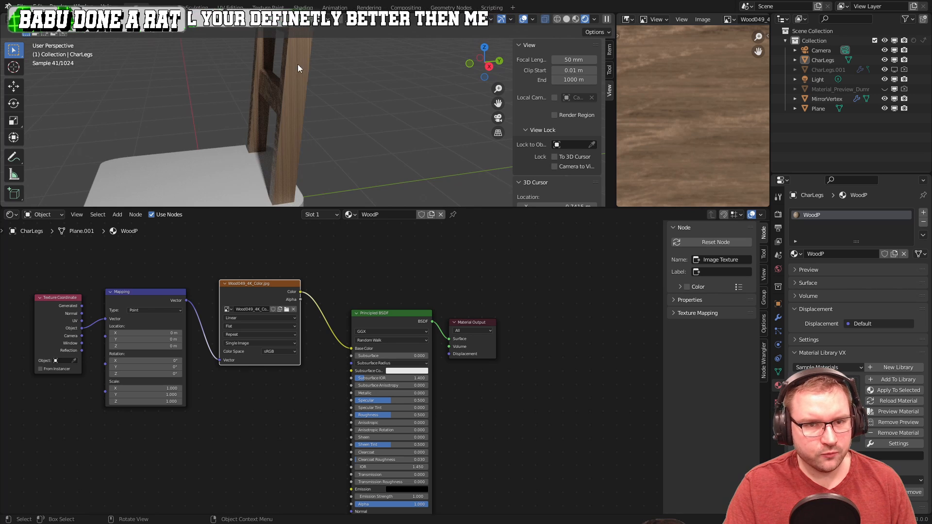
{"action": "middle_click_drag", "start_coordinate": [298, 64], "coordinate": [443, 145]}
{"action": "left_click", "coordinate": [287, 137]}
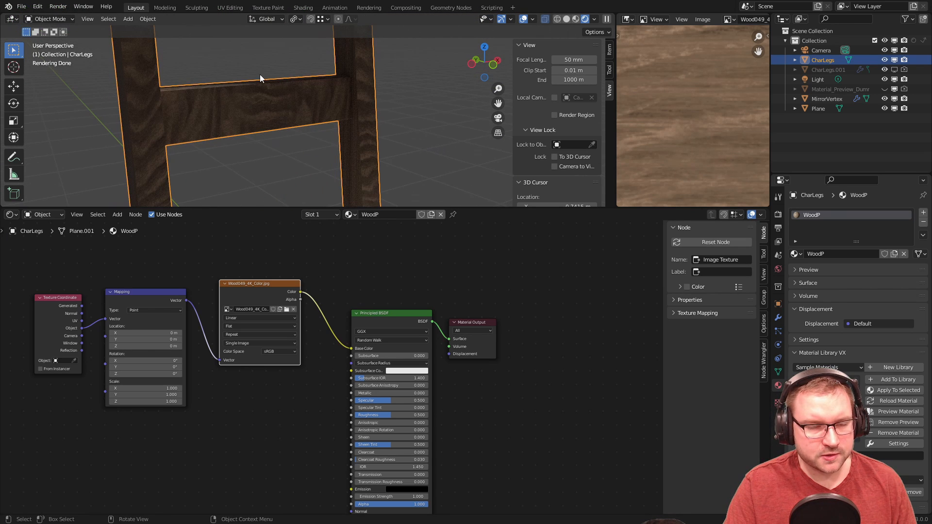
- Open the UV Editing workspace and examine how the CharLegs UV islands lie over the wood image
{"action": "left_click", "coordinate": [241, 9]}
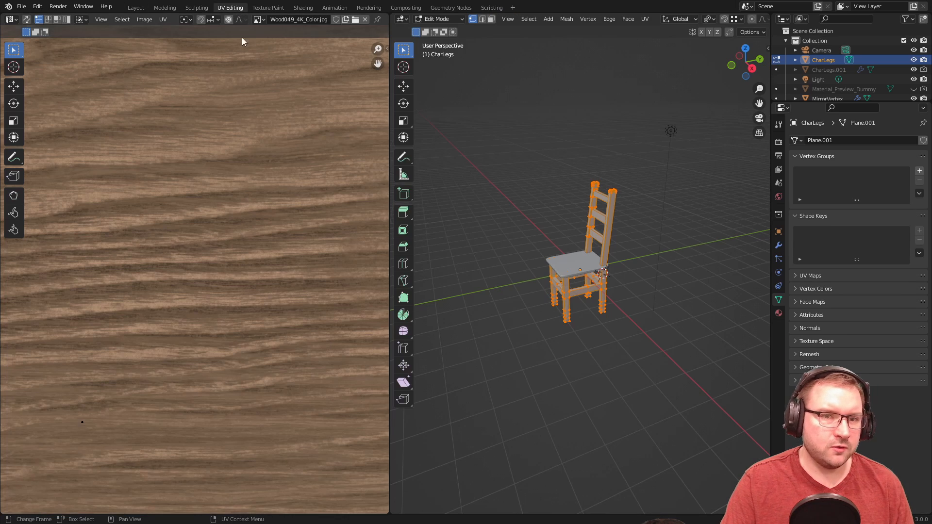
{"action": "scroll", "coordinate": [615, 262], "scroll_direction": "down", "scroll_amount": 3}
{"action": "scroll", "coordinate": [334, 201], "scroll_direction": "down", "scroll_amount": 5}
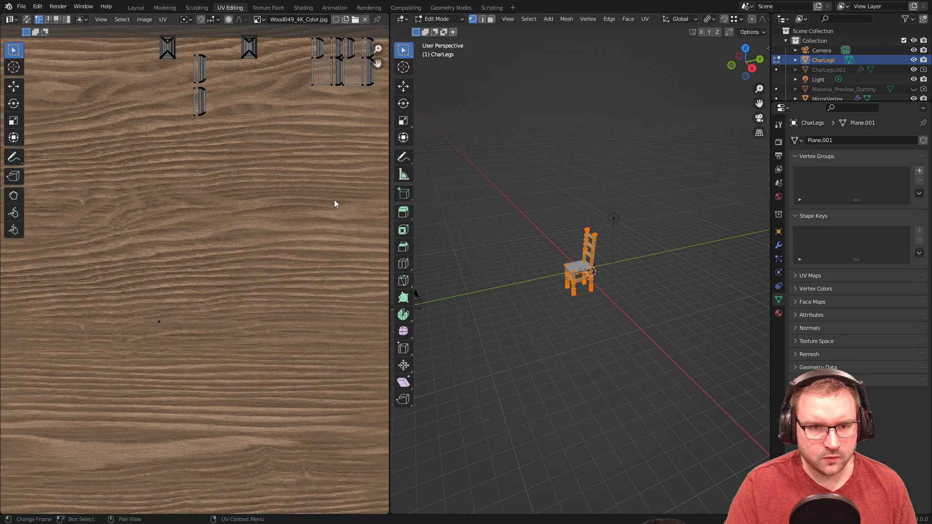
{"action": "scroll", "coordinate": [194, 279], "scroll_direction": "up", "scroll_amount": 2}
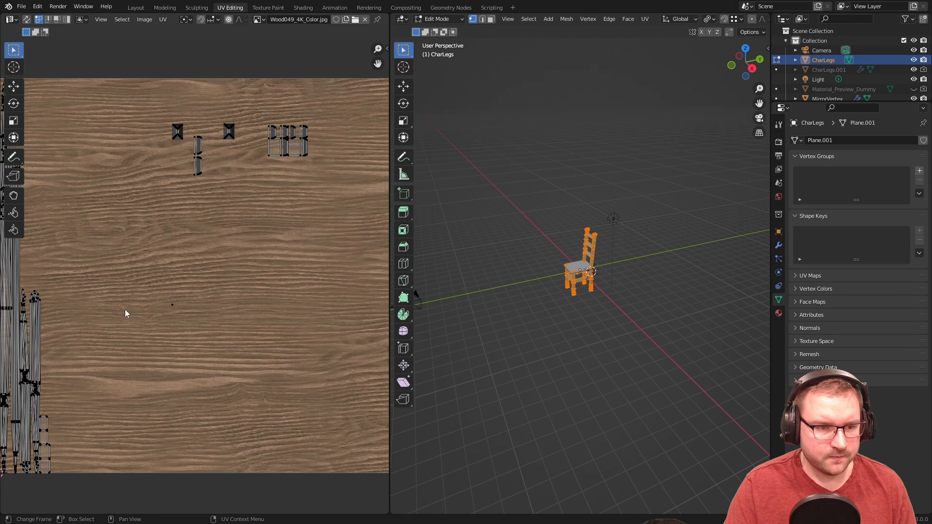
{"action": "scroll", "coordinate": [165, 311], "scroll_direction": "down", "scroll_amount": 1}
{"action": "scroll", "coordinate": [124, 313], "scroll_direction": "up", "scroll_amount": 8}
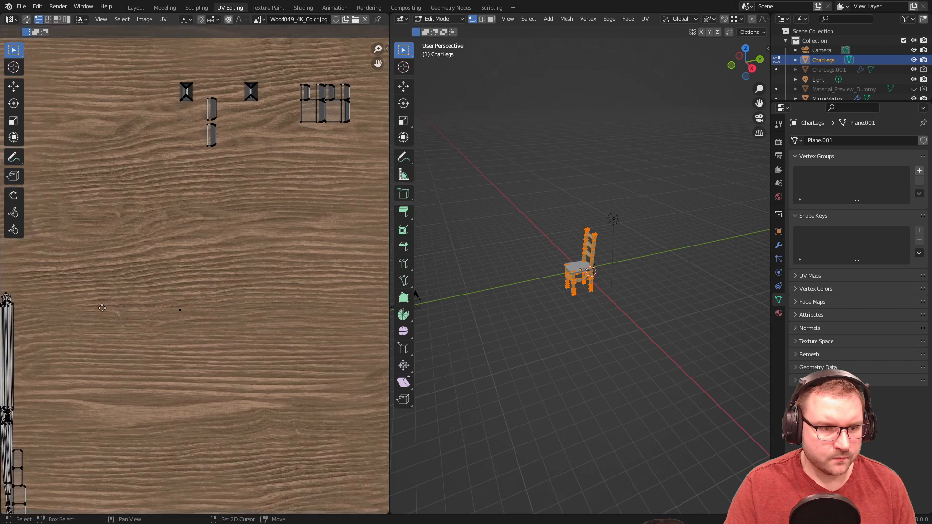
{"action": "scroll", "coordinate": [230, 293], "scroll_direction": "down", "scroll_amount": 5}
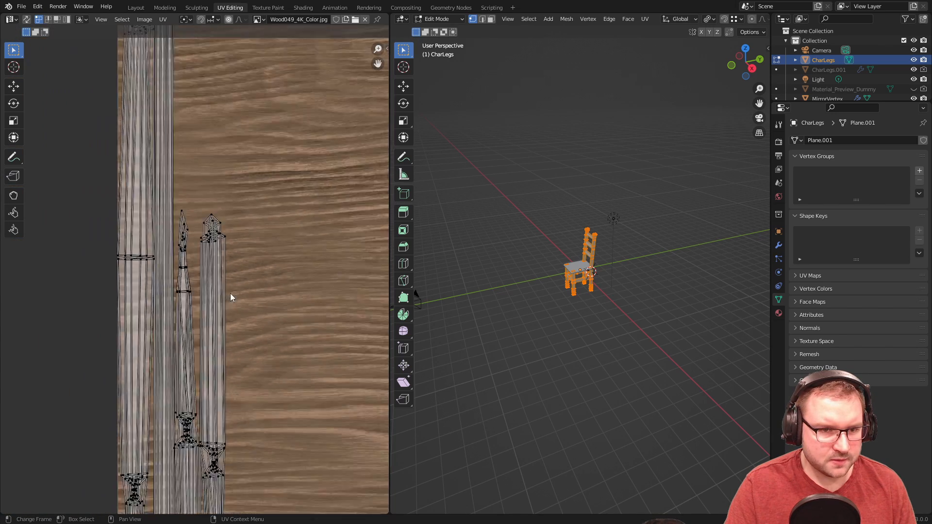
{"action": "scroll", "coordinate": [234, 293], "scroll_direction": "up", "scroll_amount": 5}
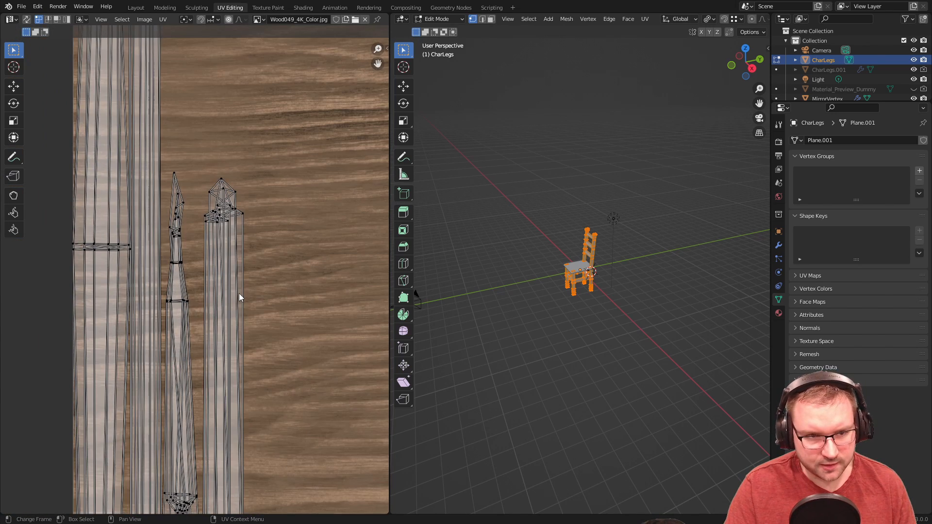
{"action": "scroll", "coordinate": [244, 293], "scroll_direction": "down", "scroll_amount": 5}
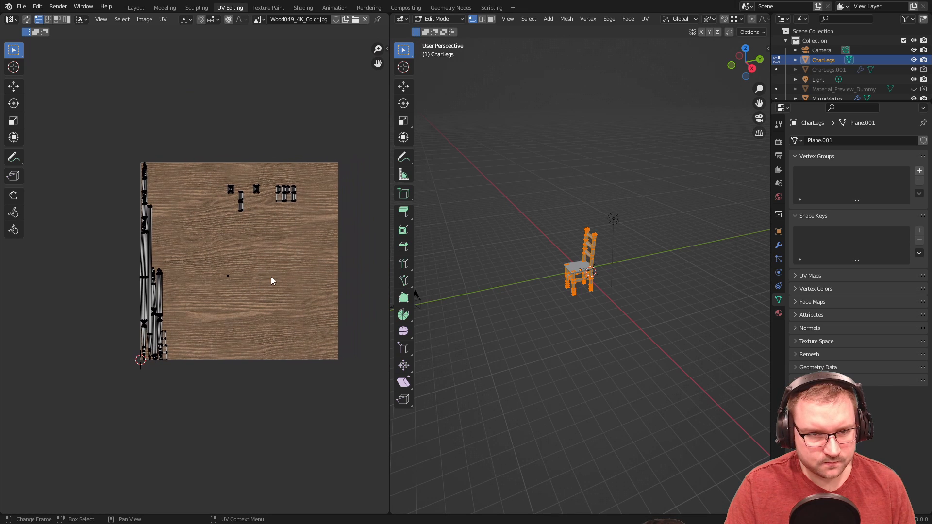
- Rotate the long leg UV islands 90 degrees, move them to the middle of the wood image and shrink them slightly to fit
{"action": "left_click_drag", "start_coordinate": [91, 130], "coordinate": [234, 390]}
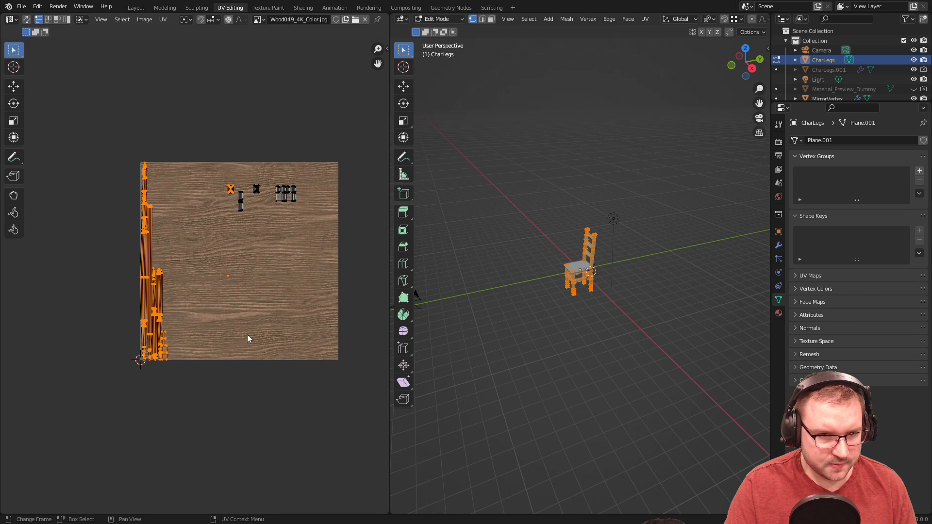
{"action": "left_click_drag", "start_coordinate": [82, 132], "coordinate": [197, 393]}
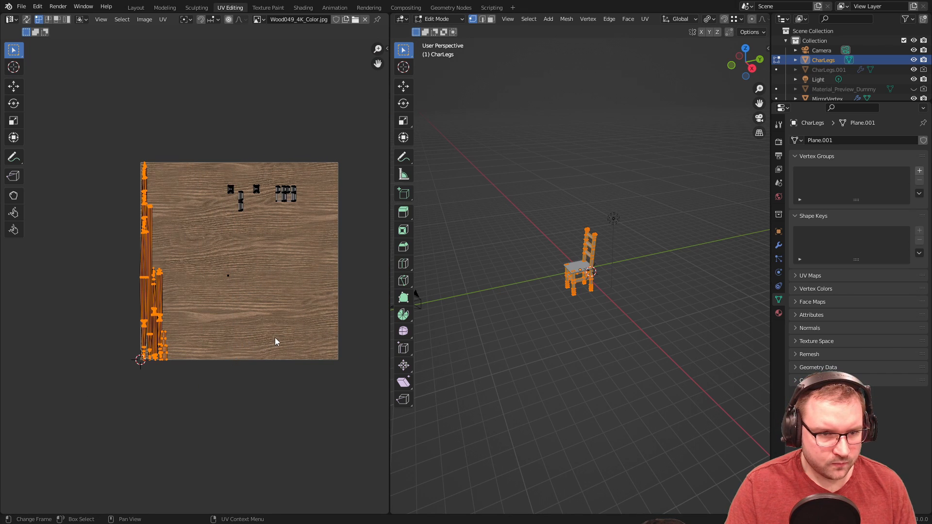
{"action": "type", "text": "r"}
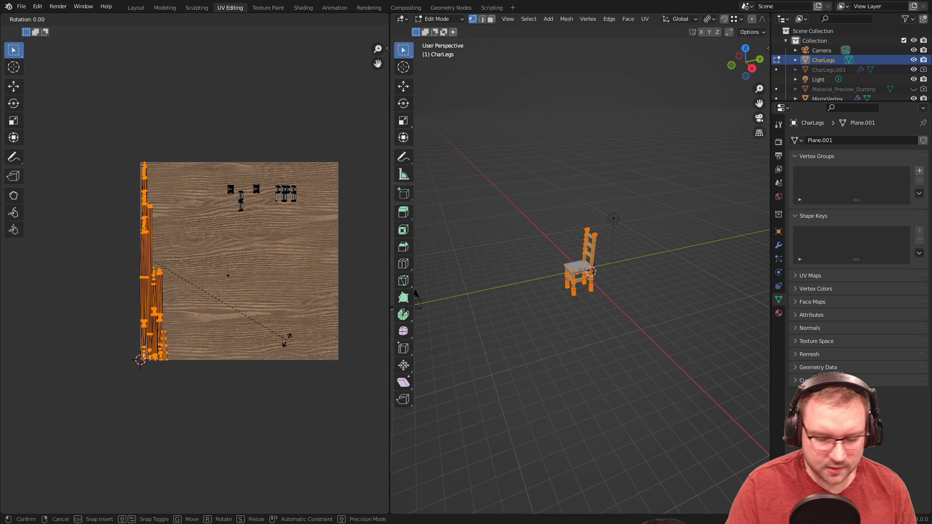
{"action": "type", "text": "90"}
{"action": "key", "text": "Return"}
{"action": "key", "text": "g"}
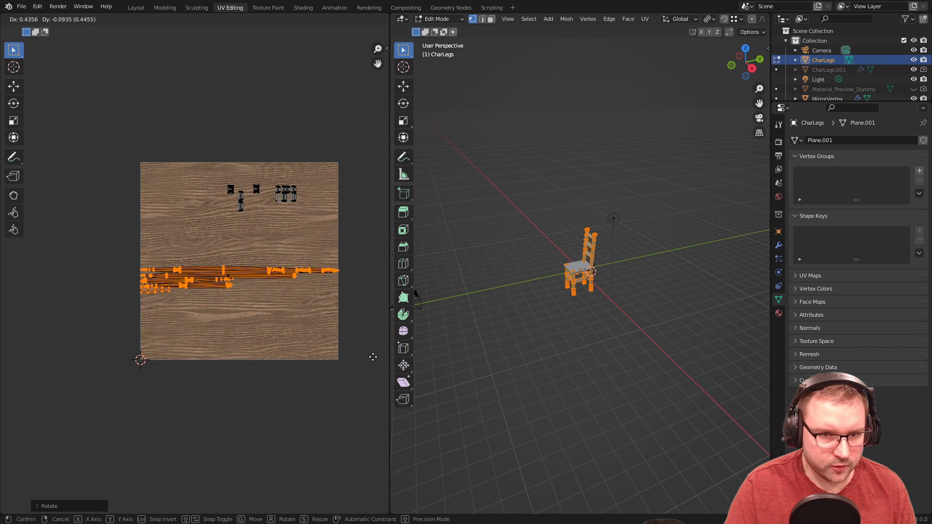
{"action": "left_click", "coordinate": [373, 357]}
{"action": "key", "text": "s"}
{"action": "left_click", "coordinate": [370, 351]}
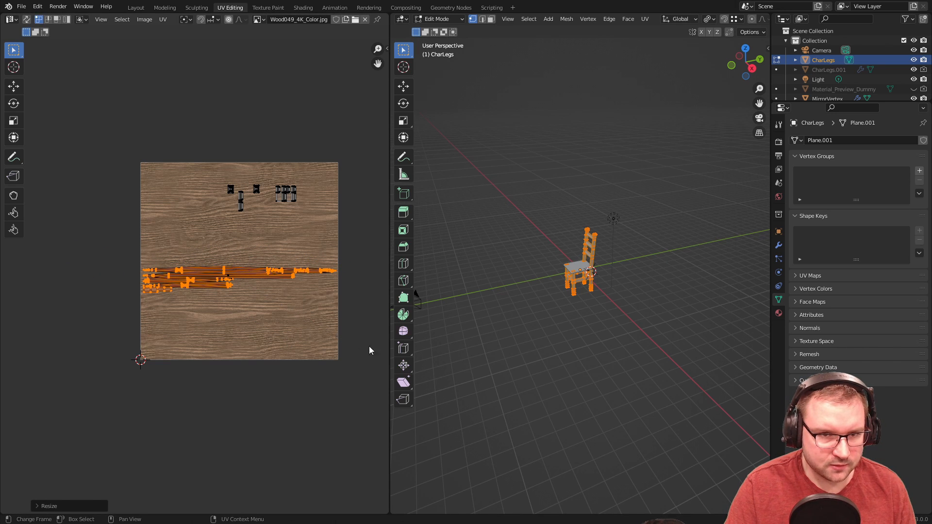
- Rotate the group of small UV islands in the upper part of the wood image by 90 degrees
{"action": "scroll", "coordinate": [305, 186], "scroll_direction": "up", "scroll_amount": 1}
{"action": "scroll", "coordinate": [305, 186], "scroll_direction": "up", "scroll_amount": 2}
{"action": "middle_click_drag", "start_coordinate": [336, 154], "coordinate": [220, 208]}
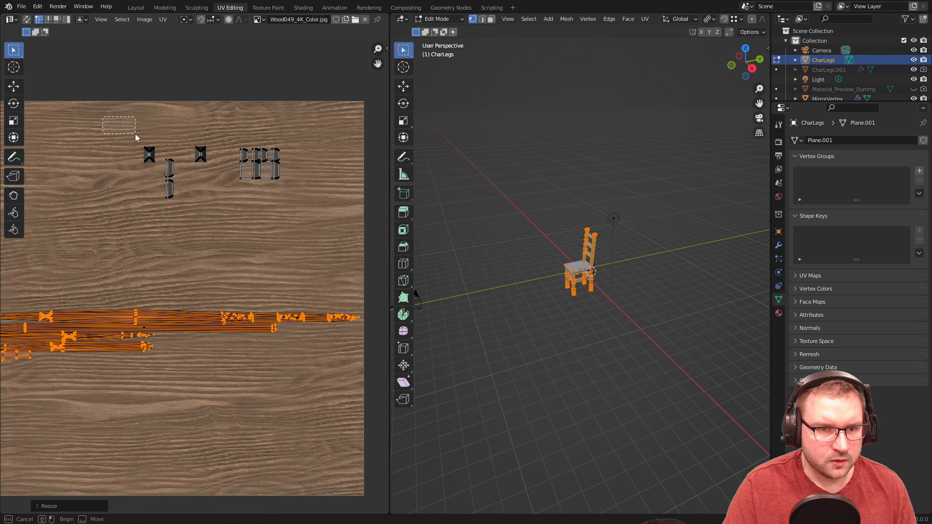
{"action": "left_click_drag", "start_coordinate": [134, 133], "coordinate": [330, 226]}
{"action": "type", "text": "r"}
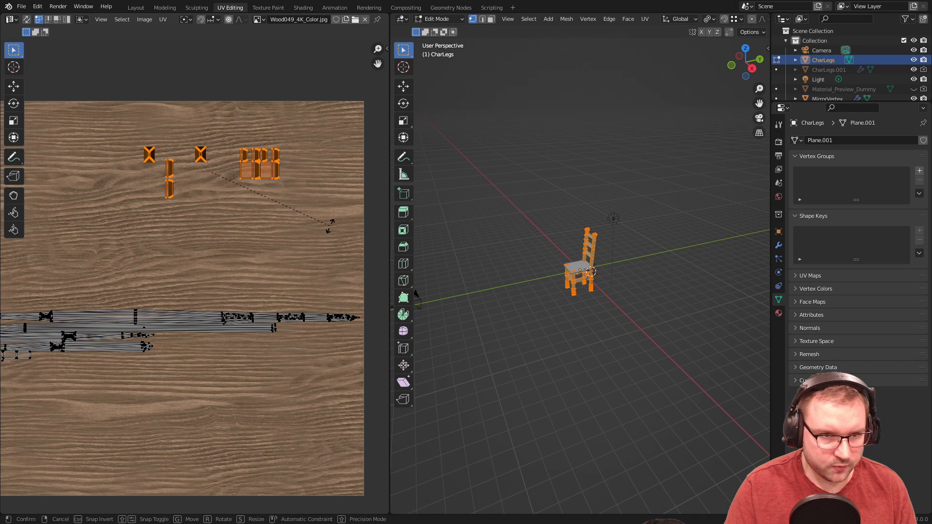
{"action": "type", "text": "90"}
{"action": "key", "text": "Return"}
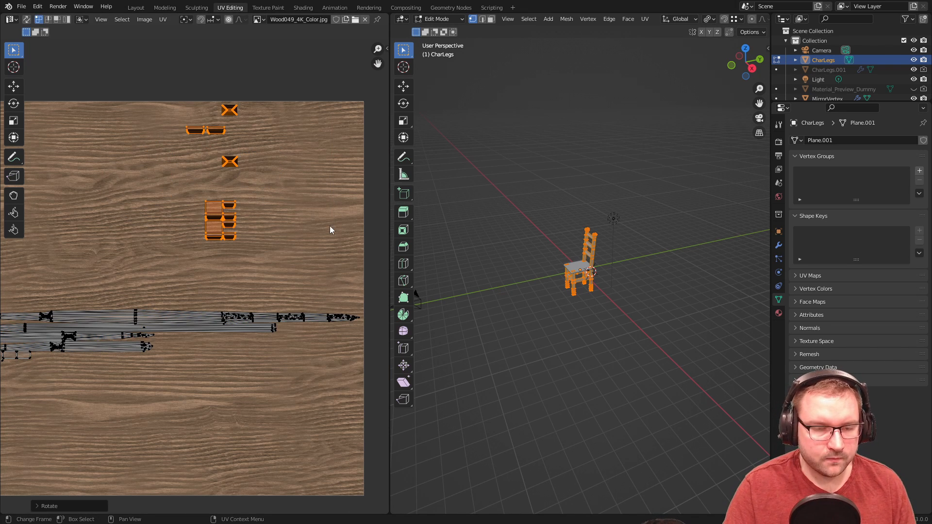
- Return to the Layout workspace and check the wood grain on the chair, including through the camera view
{"action": "left_click", "coordinate": [137, 8]}
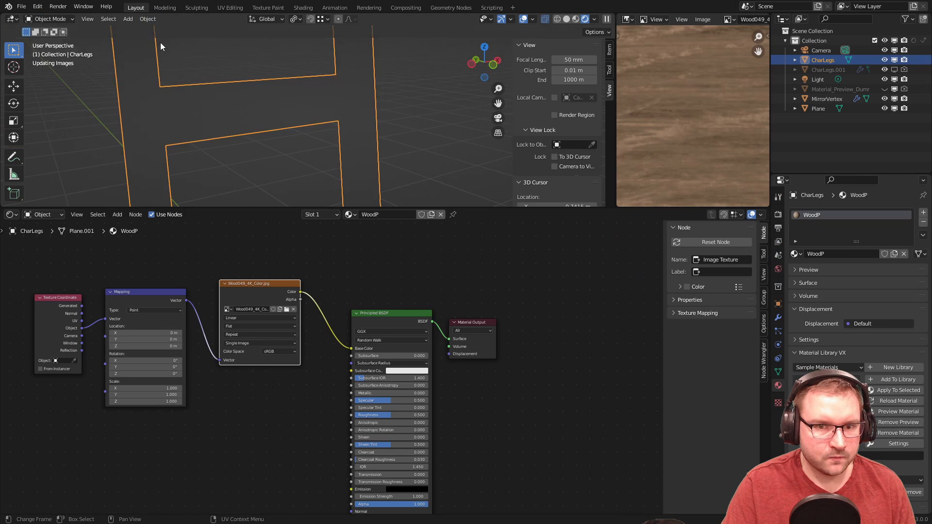
{"action": "middle_click_drag", "start_coordinate": [278, 127], "coordinate": [380, 165]}
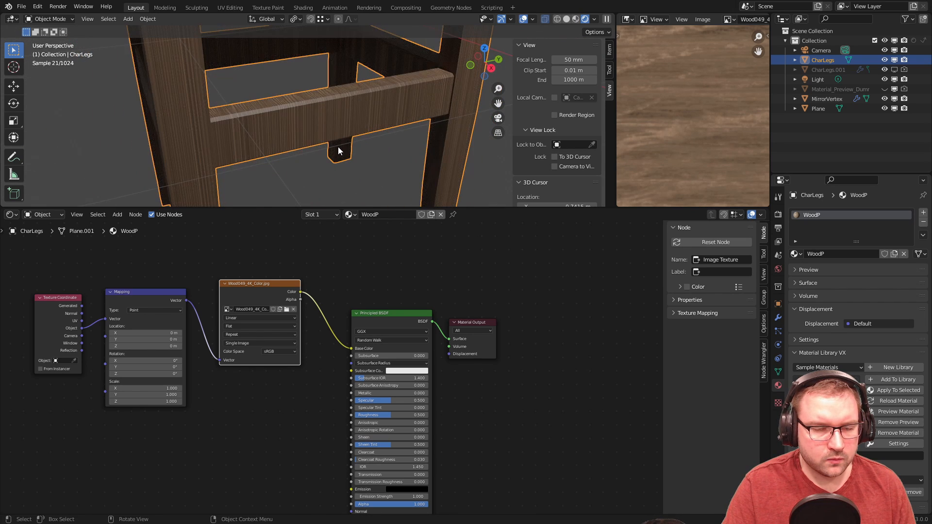
{"action": "scroll", "coordinate": [338, 146], "scroll_direction": "down", "scroll_amount": 5}
{"action": "middle_click_drag", "start_coordinate": [344, 135], "coordinate": [388, 136]}
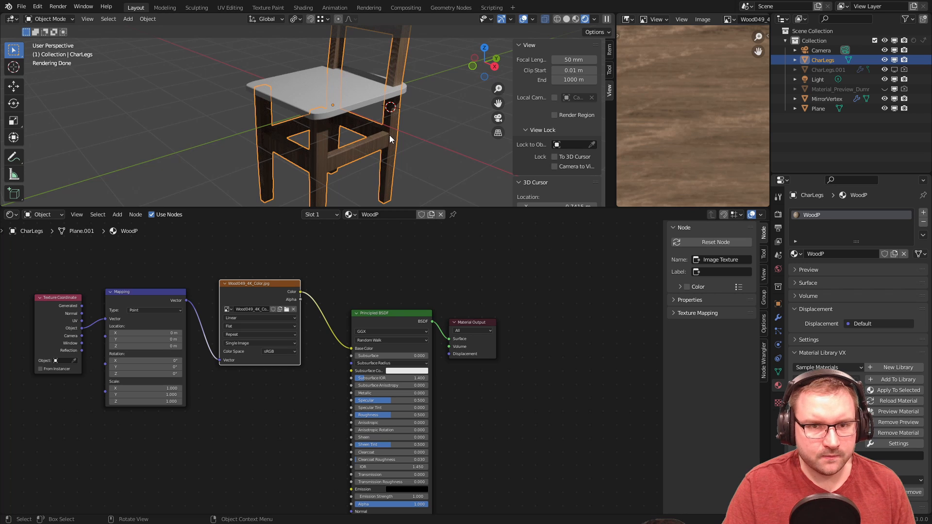
{"action": "key", "text": "KP_0"}
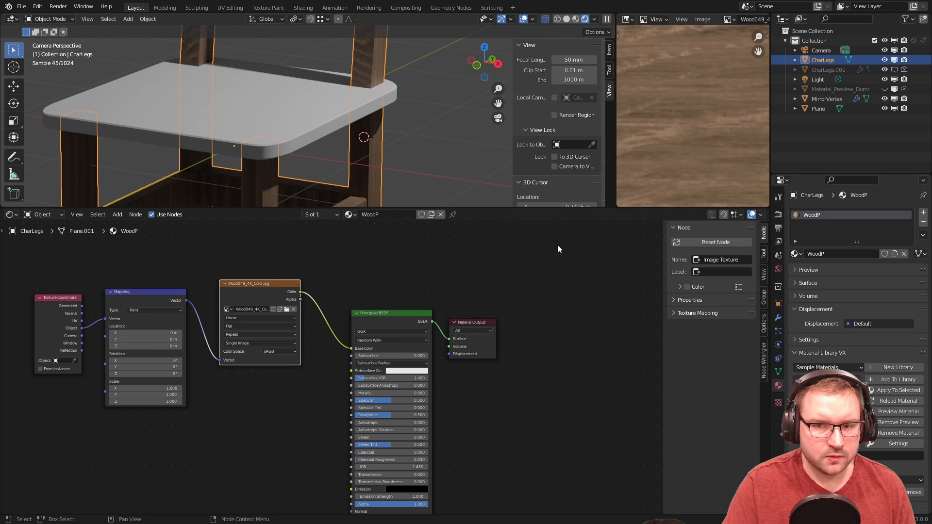
{"action": "scroll", "coordinate": [309, 158], "scroll_direction": "down", "scroll_amount": 1}
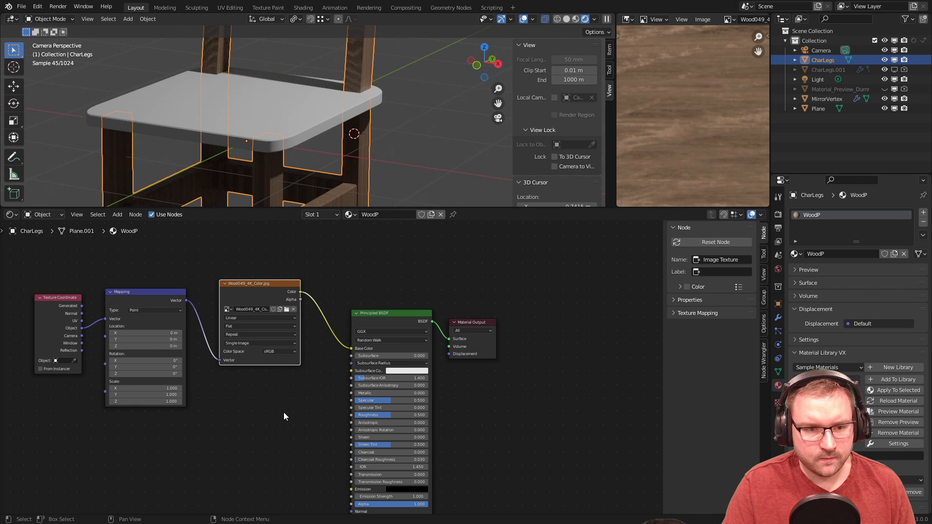
- Add an Image Texture node below the color texture and load Wood049_4K_Roughness.jpg into it
{"action": "scroll", "coordinate": [284, 418], "scroll_direction": "down", "scroll_amount": 1}
{"action": "middle_click_drag", "start_coordinate": [278, 432], "coordinate": [297, 320]}
{"action": "key", "text": "shift+a"}
{"action": "left_click", "coordinate": [297, 320]}
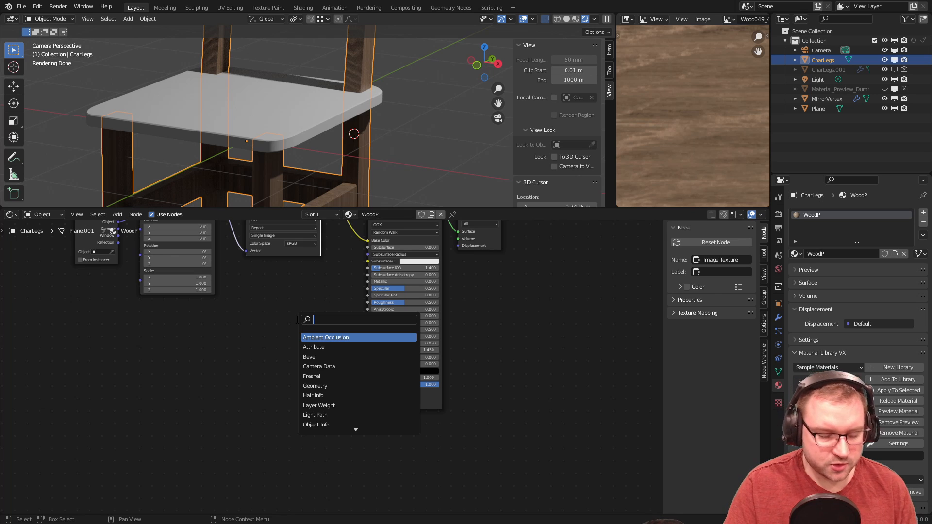
{"action": "type", "text": "im"}
{"action": "key", "text": "Return"}
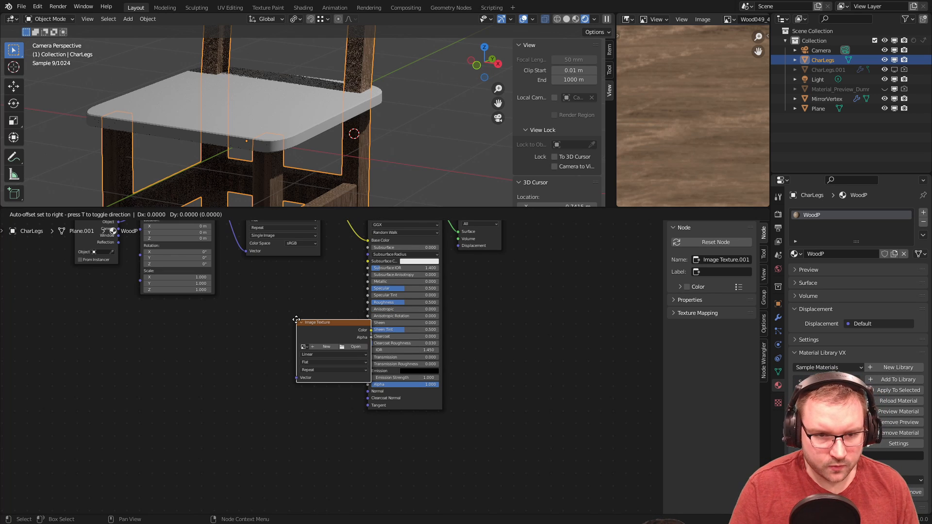
{"action": "left_click", "coordinate": [307, 333]}
{"action": "left_click", "coordinate": [309, 334]}
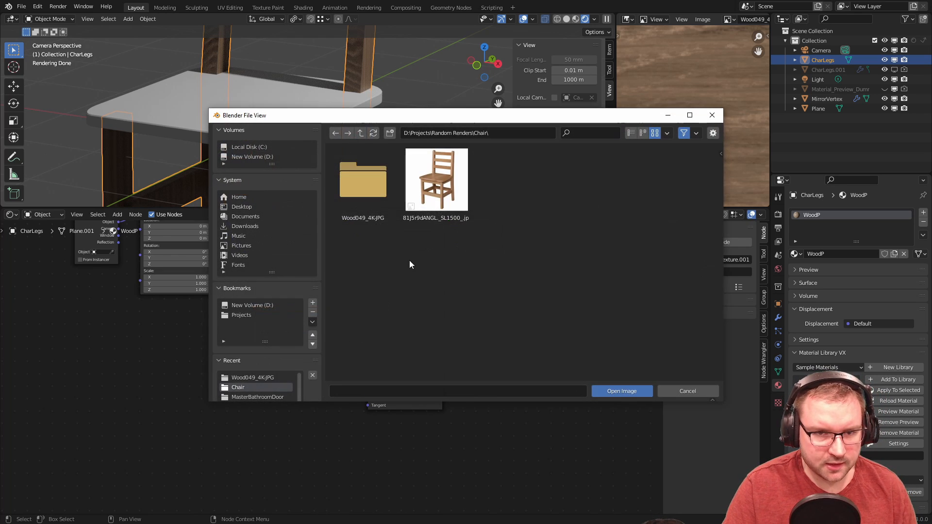
{"action": "double_click", "coordinate": [373, 185]}
{"action": "double_click", "coordinate": [450, 193]}
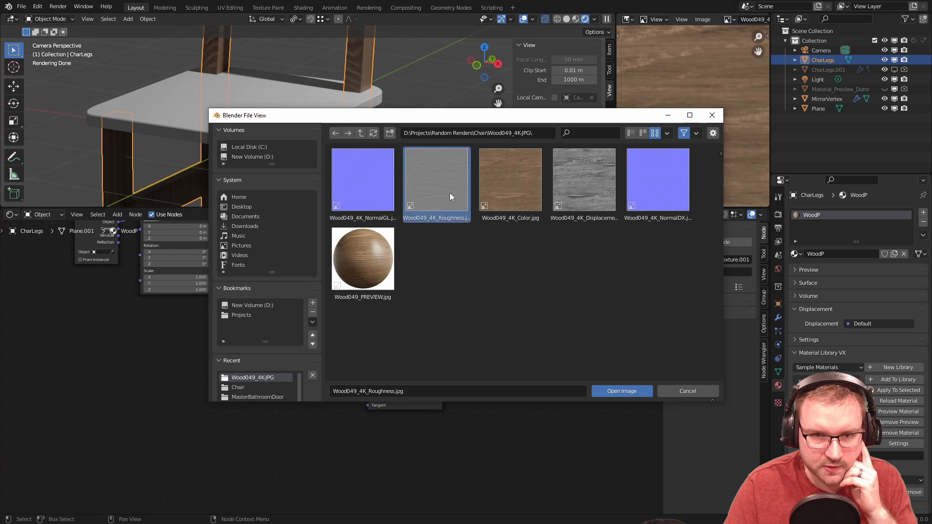
{"action": "left_click_drag", "start_coordinate": [318, 303], "coordinate": [313, 297]}
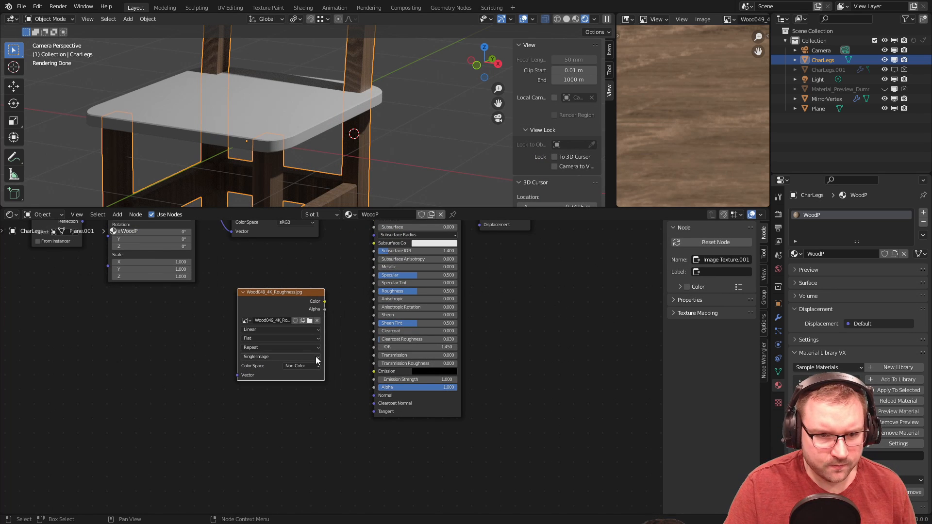
- Set the roughness image's color space to Non-Color and connect its Color output to the Principled BSDF Roughness input
{"action": "left_click", "coordinate": [313, 358]}
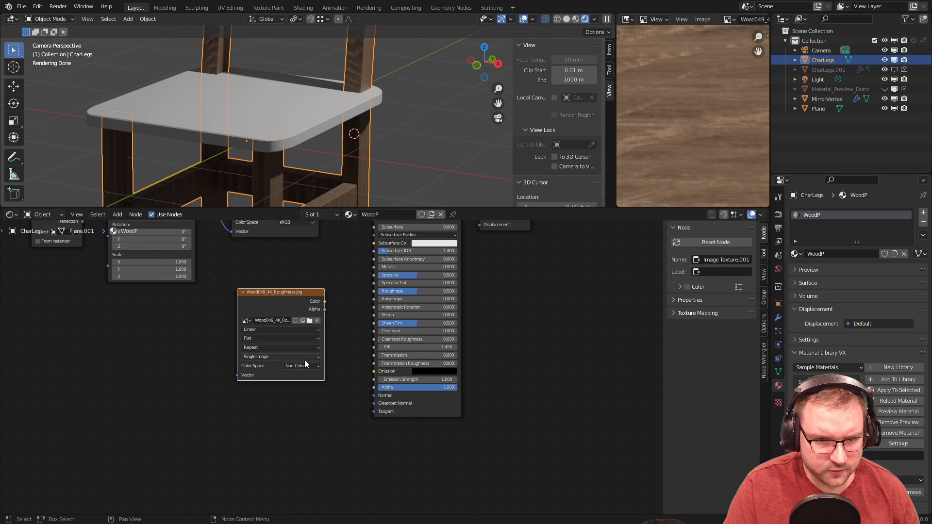
{"action": "left_click", "coordinate": [304, 364]}
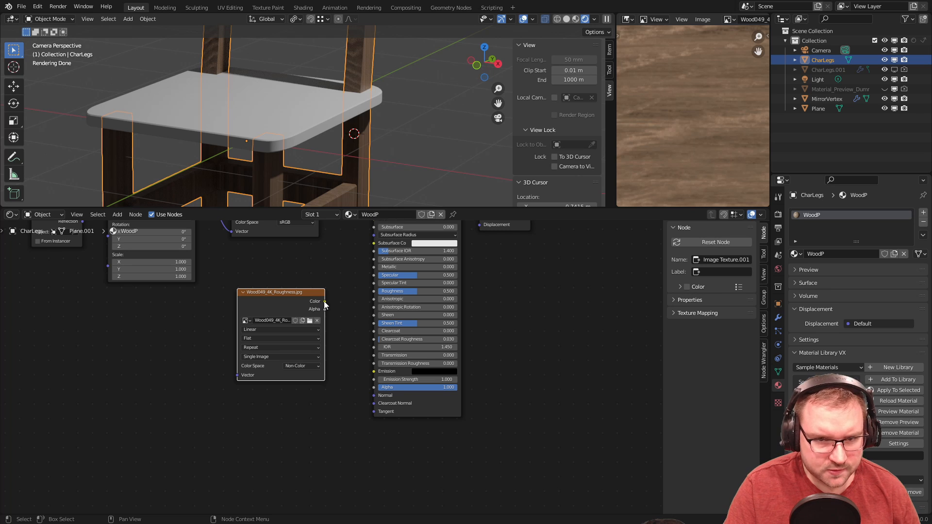
{"action": "left_click_drag", "start_coordinate": [324, 301], "coordinate": [374, 292]}
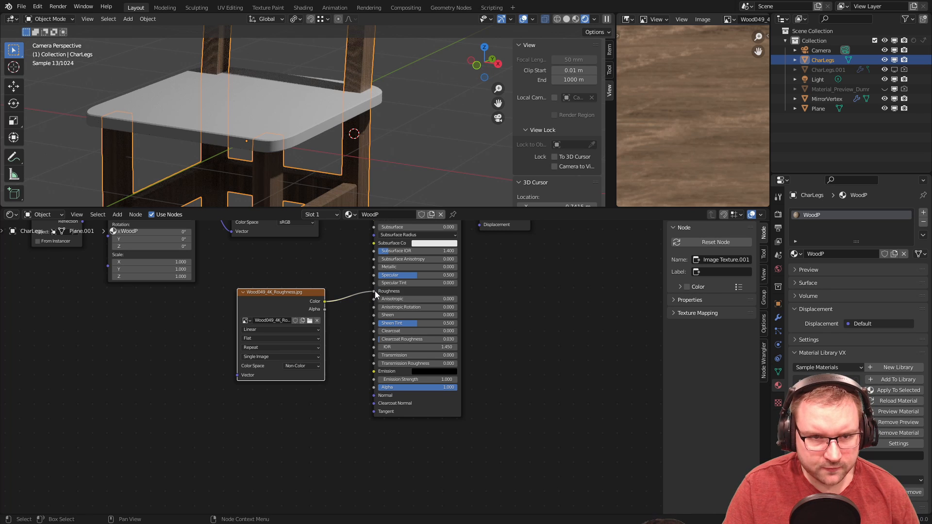
{"action": "left_click_drag", "start_coordinate": [305, 291], "coordinate": [306, 266]}
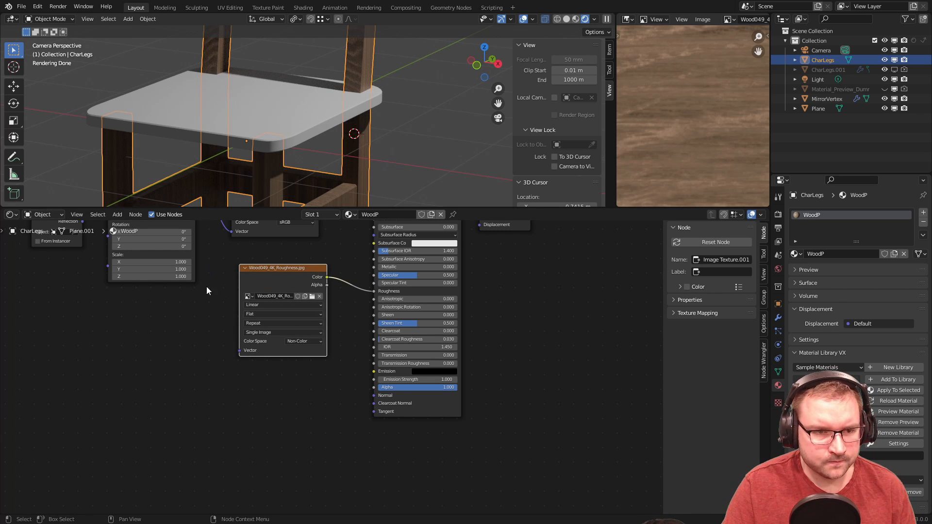
- Connect the Texture Coordinate node's UV output to the Mapping node's Vector input in place of Object
{"action": "scroll", "coordinate": [221, 322], "scroll_direction": "down", "scroll_amount": 2}
{"action": "left_click_drag", "start_coordinate": [151, 244], "coordinate": [250, 342]}
{"action": "middle_click_drag", "start_coordinate": [148, 251], "coordinate": [156, 276]}
{"action": "left_click_drag", "start_coordinate": [157, 265], "coordinate": [176, 262]}
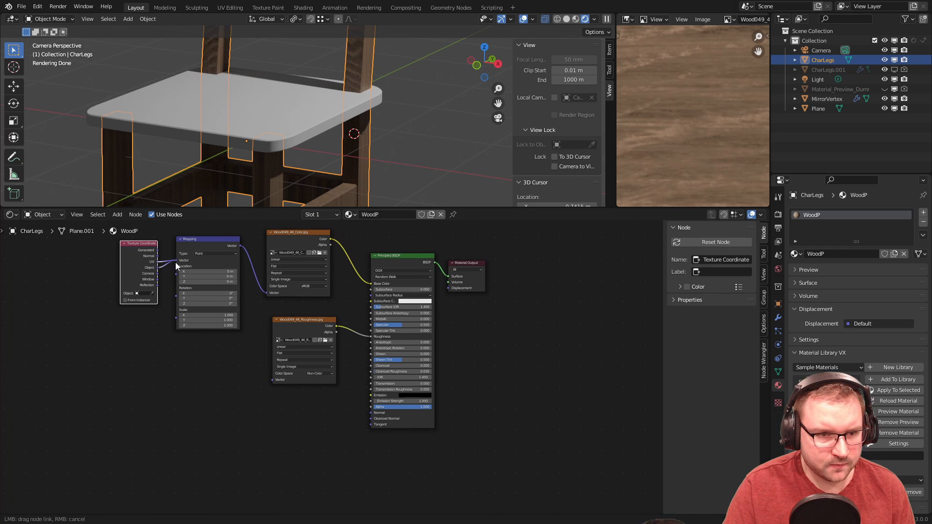
- Examine the wood grain on the chair's legs and crossbars from several angles
{"action": "middle_click_drag", "start_coordinate": [351, 171], "coordinate": [302, 134]}
{"action": "scroll", "coordinate": [304, 151], "scroll_direction": "up", "scroll_amount": 3}
{"action": "scroll", "coordinate": [342, 139], "scroll_direction": "up", "scroll_amount": 4}
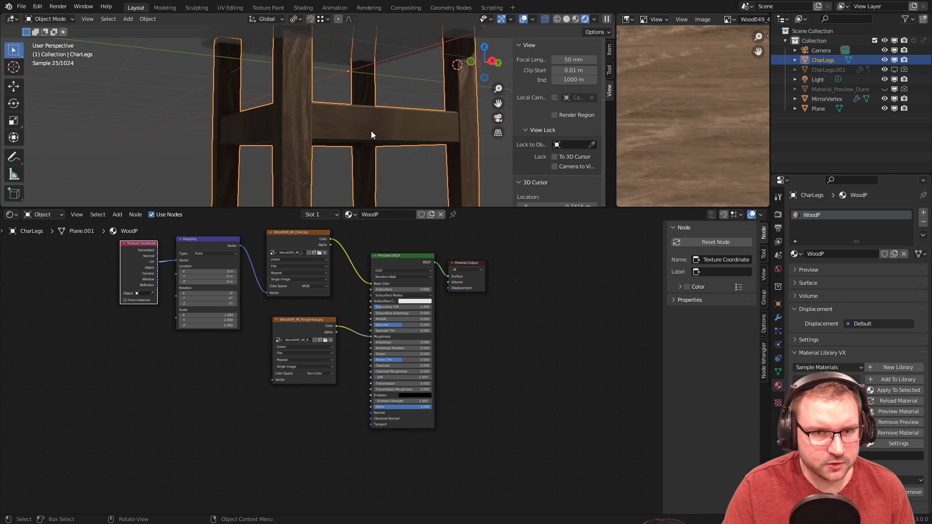
{"action": "middle_click_drag", "start_coordinate": [371, 130], "coordinate": [313, 143]}
{"action": "scroll", "coordinate": [373, 109], "scroll_direction": "down", "scroll_amount": 2}
{"action": "scroll", "coordinate": [365, 120], "scroll_direction": "up", "scroll_amount": 5}
{"action": "scroll", "coordinate": [314, 130], "scroll_direction": "up", "scroll_amount": 3}
{"action": "scroll", "coordinate": [275, 126], "scroll_direction": "down", "scroll_amount": 2}
{"action": "middle_click_drag", "start_coordinate": [313, 143], "coordinate": [314, 80], "text": "shift"}
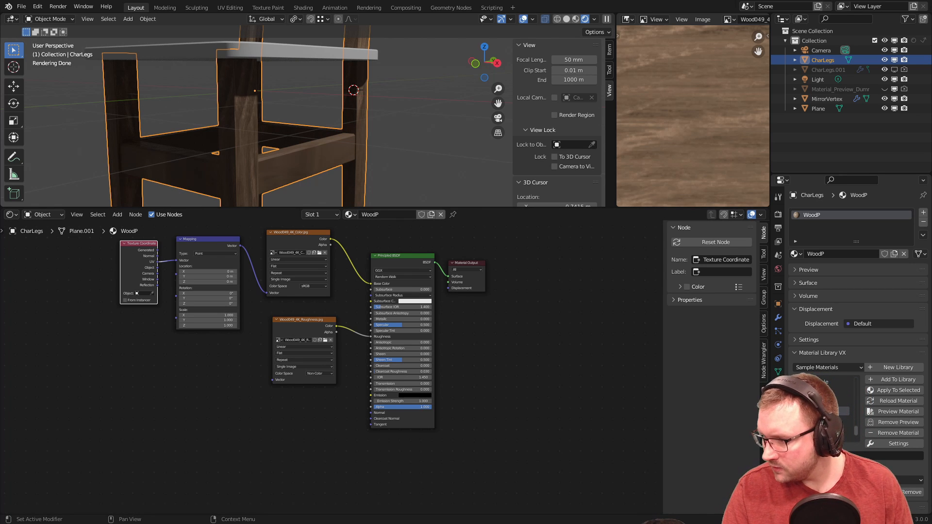
- Connect the Texture Coordinate node's UV output to the roughness image's Vector input
{"action": "scroll", "coordinate": [266, 325], "scroll_direction": "up", "scroll_amount": 1}
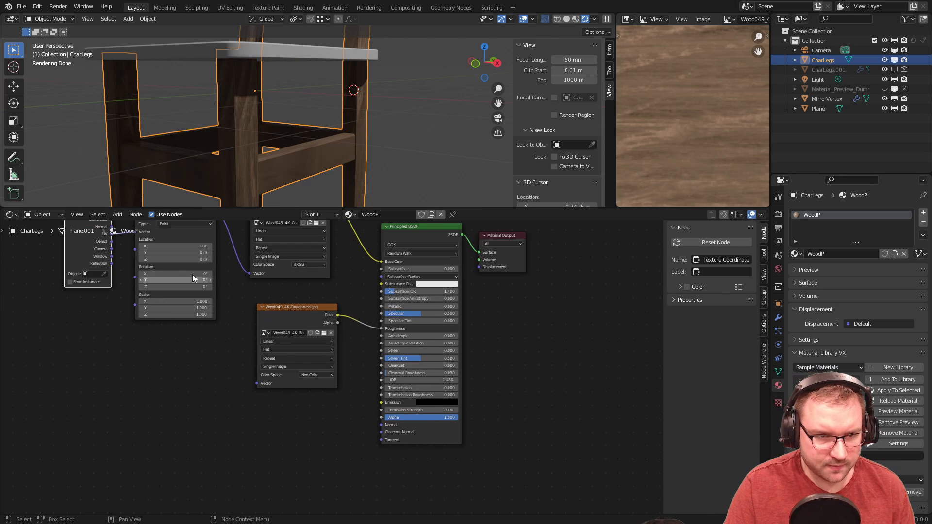
{"action": "scroll", "coordinate": [141, 257], "scroll_direction": "down", "scroll_amount": 1}
{"action": "left_click_drag", "start_coordinate": [140, 253], "coordinate": [268, 380]}
{"action": "scroll", "coordinate": [267, 387], "scroll_direction": "up", "scroll_amount": 1}
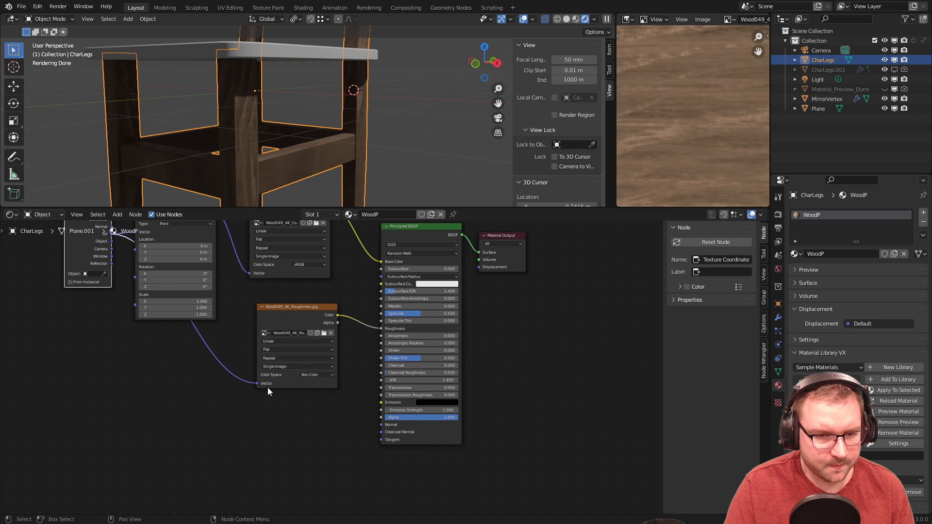
- Add an Image Texture node with Wood049_4K_NormalDX.jpg below the roughness texture and feed its Vector input from the UV output
{"action": "key", "text": "shift+a"}
{"action": "left_click", "coordinate": [268, 394]}
{"action": "type", "text": "image"}
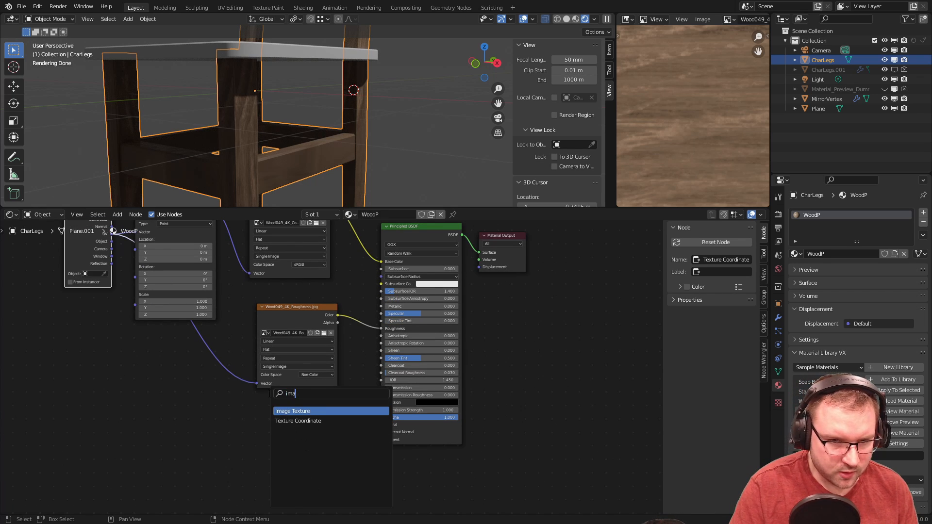
{"action": "key", "text": "Return"}
{"action": "left_click", "coordinate": [259, 402]}
{"action": "left_click", "coordinate": [321, 432]}
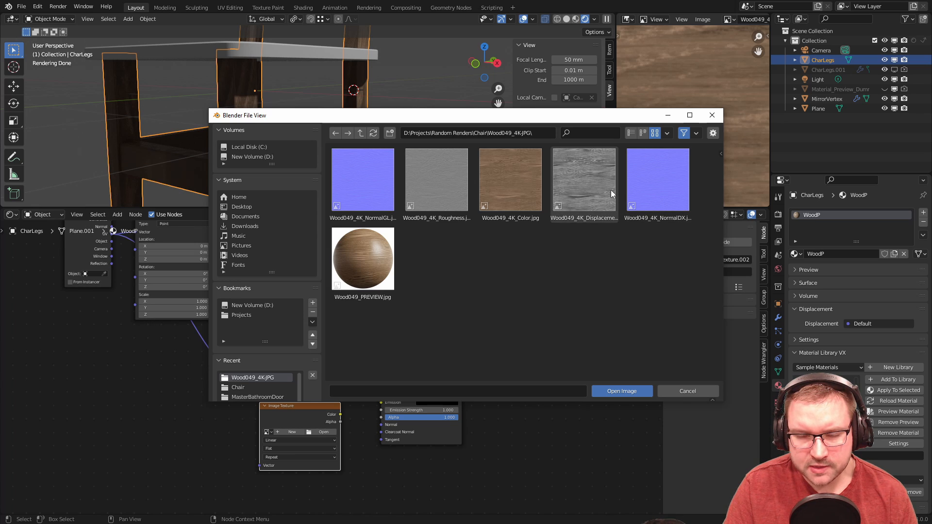
{"action": "double_click", "coordinate": [658, 192]}
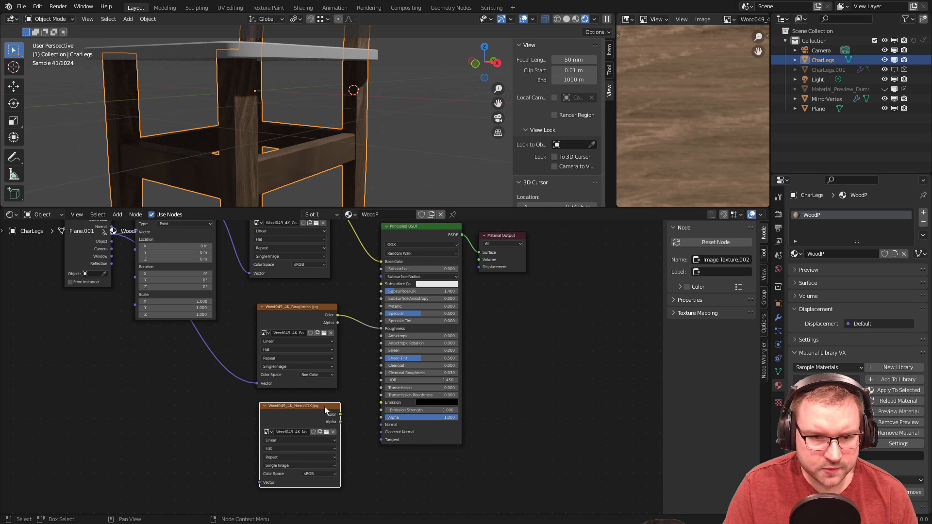
{"action": "left_click_drag", "start_coordinate": [326, 407], "coordinate": [253, 407]}
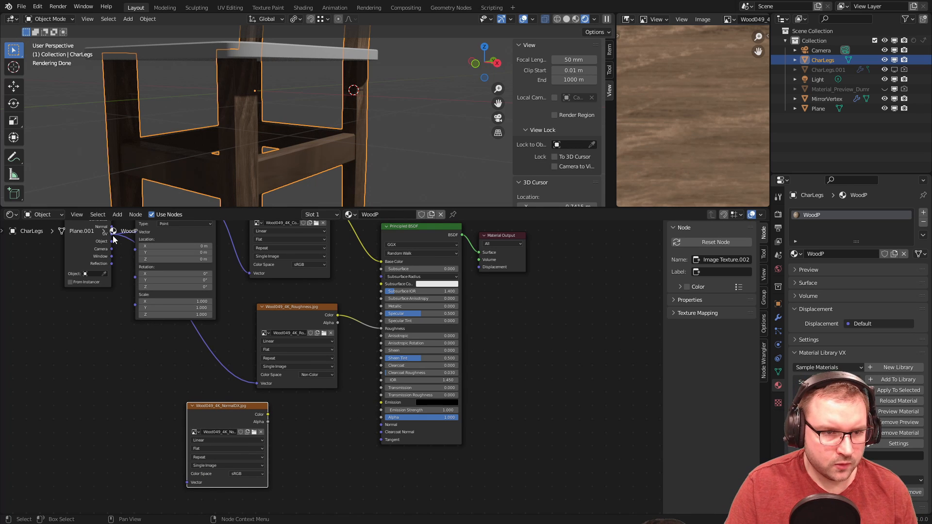
{"action": "left_click_drag", "start_coordinate": [113, 238], "coordinate": [188, 483]}
- Add a Bump node linking the NormalDX image's Color to its Height and its Normal output to the Principled BSDF Normal
{"action": "key", "text": "shift+a"}
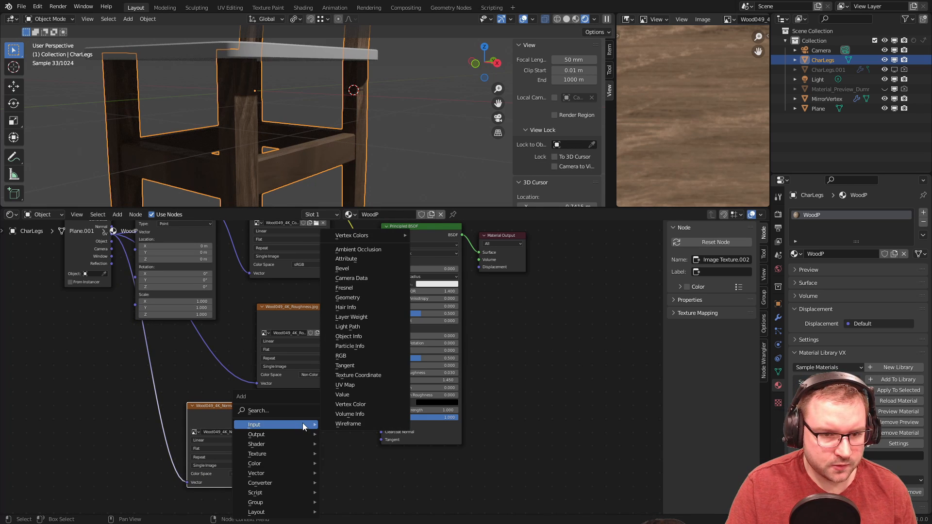
{"action": "left_click", "coordinate": [304, 411]}
{"action": "type", "text": "bum"}
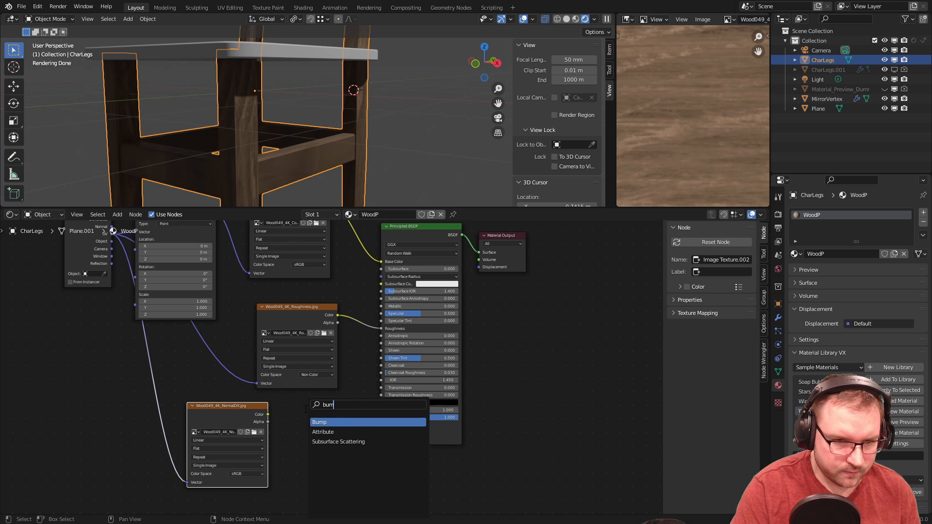
{"action": "key", "text": "Return"}
{"action": "left_click", "coordinate": [306, 409]}
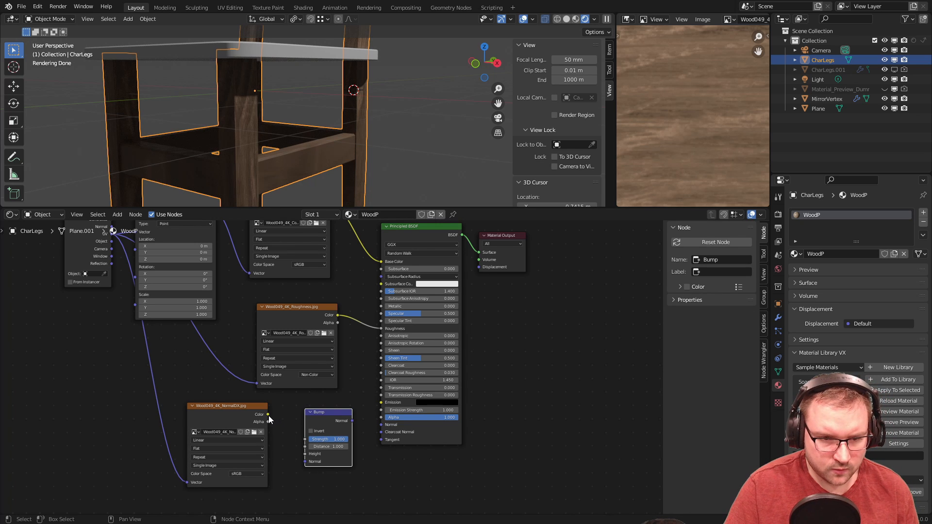
{"action": "left_click_drag", "start_coordinate": [268, 416], "coordinate": [307, 455]}
{"action": "right_click", "coordinate": [306, 455]}
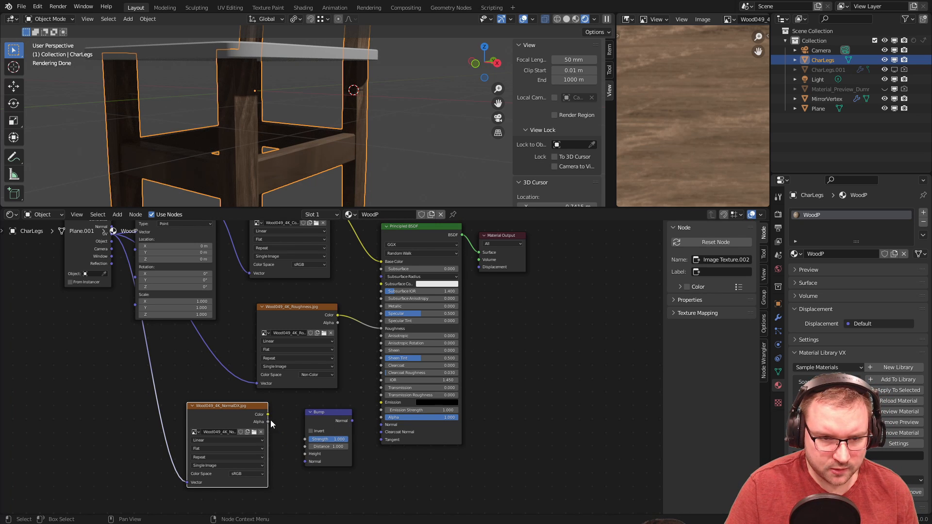
{"action": "left_click_drag", "start_coordinate": [268, 415], "coordinate": [305, 453]}
{"action": "left_click_drag", "start_coordinate": [351, 421], "coordinate": [383, 425]}
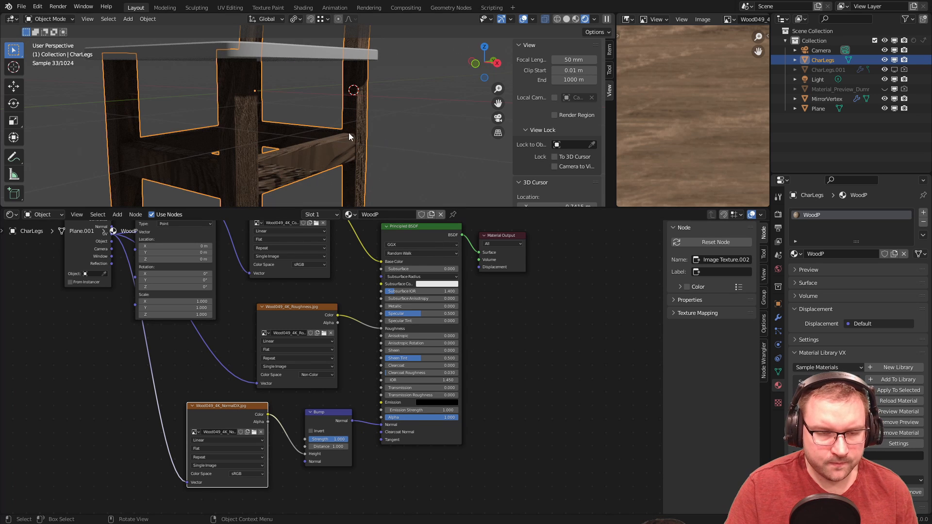
- Set the NormalDX image's color space to Non-Color and the Bump node's Distance to 0.02
{"action": "scroll", "coordinate": [360, 157], "scroll_direction": "up", "scroll_amount": 5}
{"action": "scroll", "coordinate": [360, 156], "scroll_direction": "up", "scroll_amount": 3}
{"action": "scroll", "coordinate": [303, 135], "scroll_direction": "up", "scroll_amount": 3}
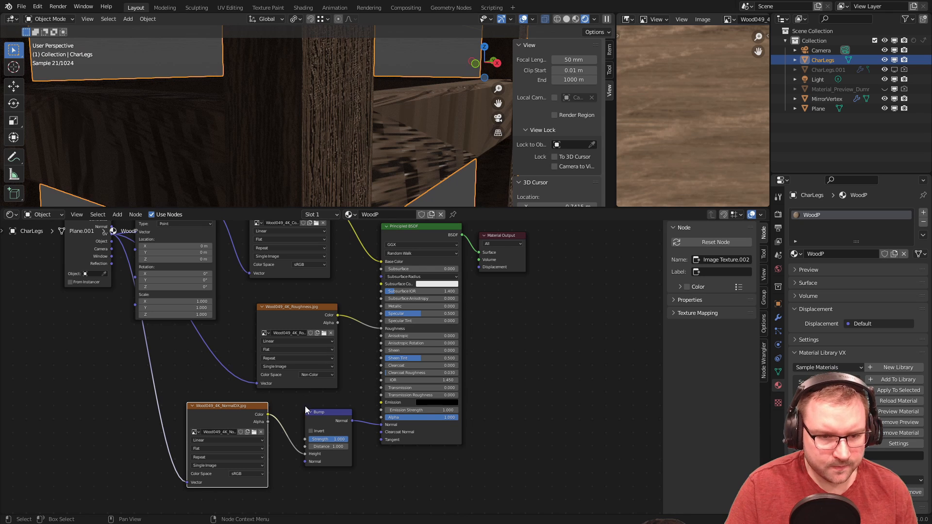
{"action": "left_click", "coordinate": [252, 474]}
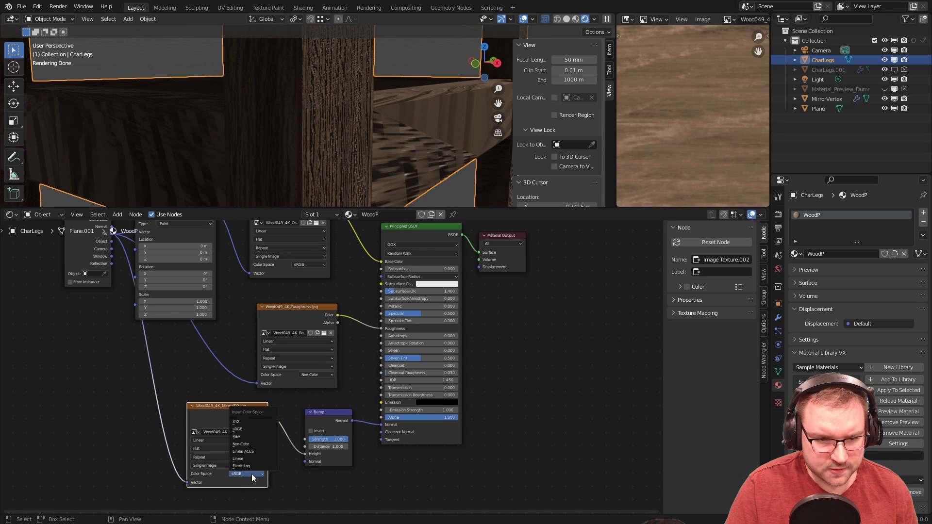
{"action": "left_click", "coordinate": [255, 444]}
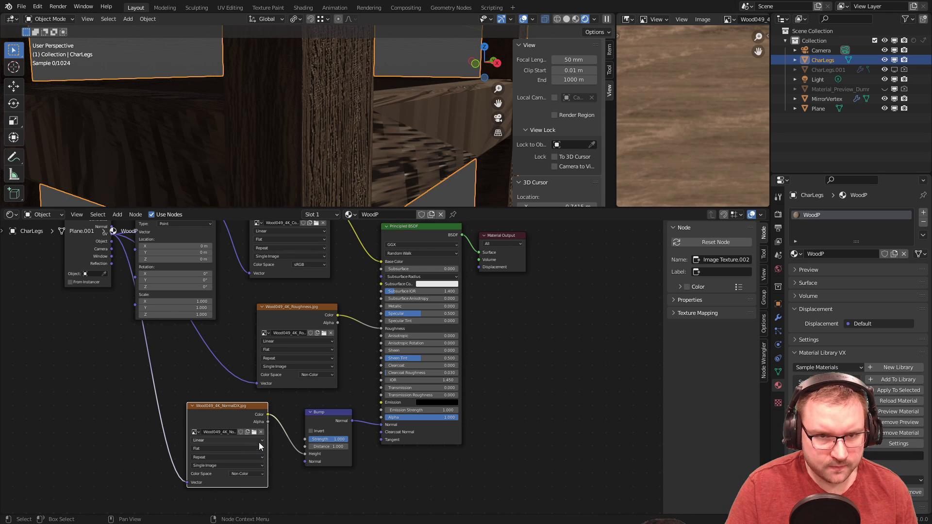
{"action": "double_click", "coordinate": [328, 447]}
{"action": "type", "text": "0.07"}
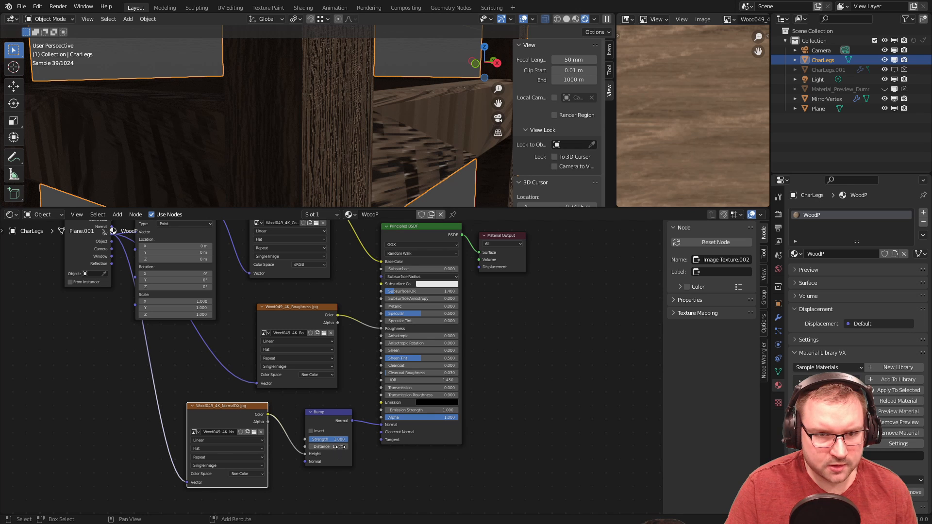
{"action": "key", "text": "Return"}
{"action": "left_click_drag", "start_coordinate": [328, 447], "coordinate": [338, 447]}
- Select the chair seat, add an empty material slot to it and open the list of existing materials
{"action": "scroll", "coordinate": [376, 165], "scroll_direction": "down", "scroll_amount": 3}
{"action": "middle_click_drag", "start_coordinate": [353, 173], "coordinate": [310, 171]}
{"action": "scroll", "coordinate": [223, 108], "scroll_direction": "down", "scroll_amount": 3}
{"action": "middle_click_drag", "start_coordinate": [223, 107], "coordinate": [378, 159], "text": "shift"}
{"action": "scroll", "coordinate": [383, 121], "scroll_direction": "down", "scroll_amount": 2}
{"action": "left_click", "coordinate": [371, 144]}
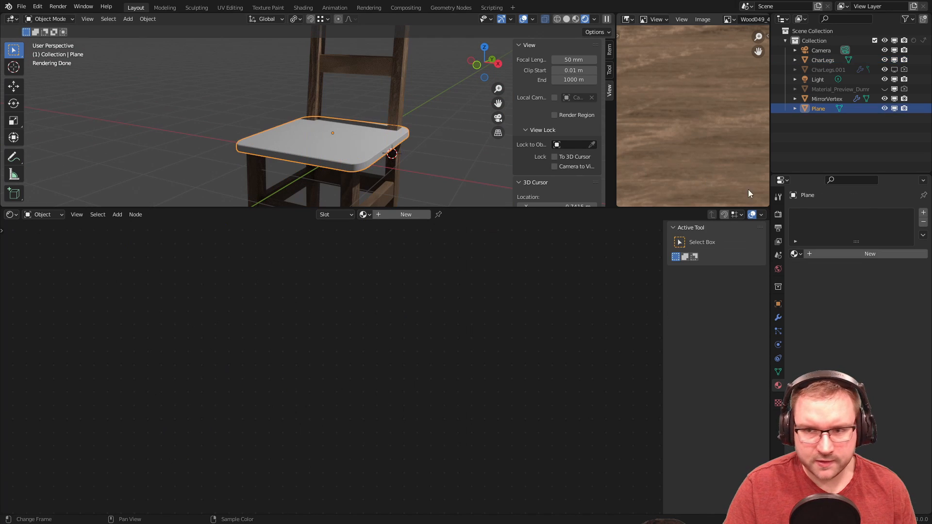
{"action": "left_click", "coordinate": [921, 215]}
{"action": "left_click", "coordinate": [796, 253]}
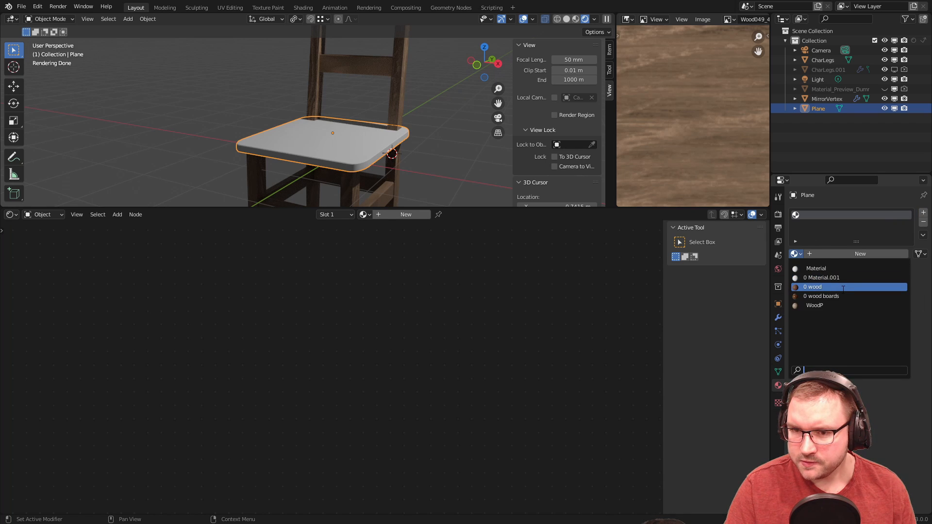
- Rename the leg frame's WoodP material as NewWood
{"action": "left_click", "coordinate": [358, 194]}
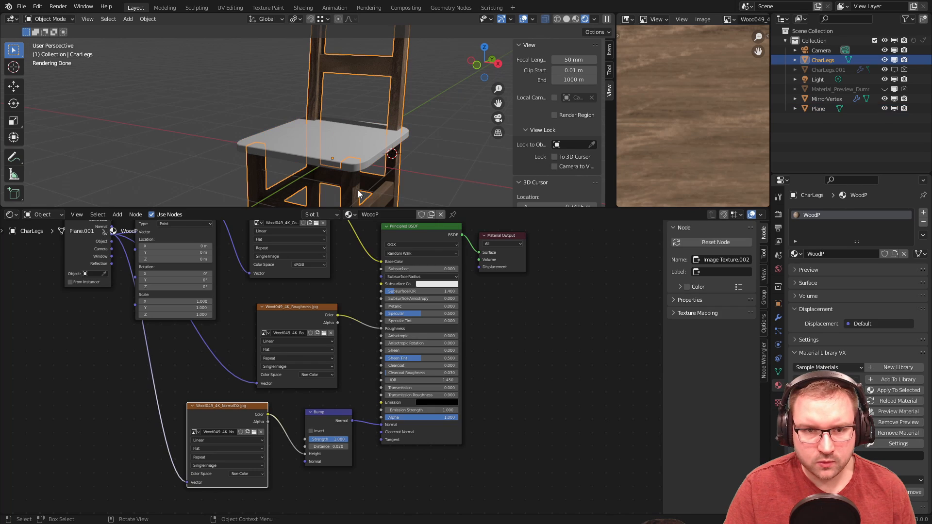
{"action": "type", "text": "NewWood"}
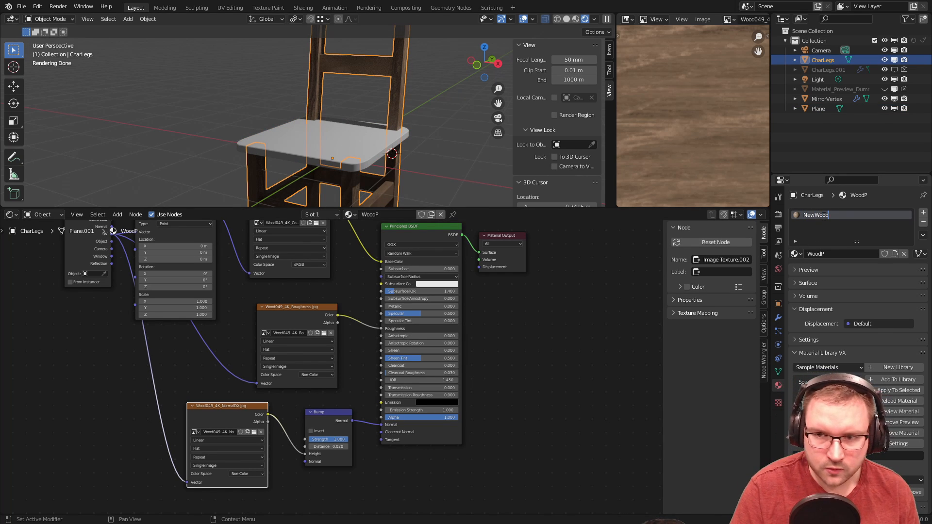
{"action": "key", "text": "Return"}
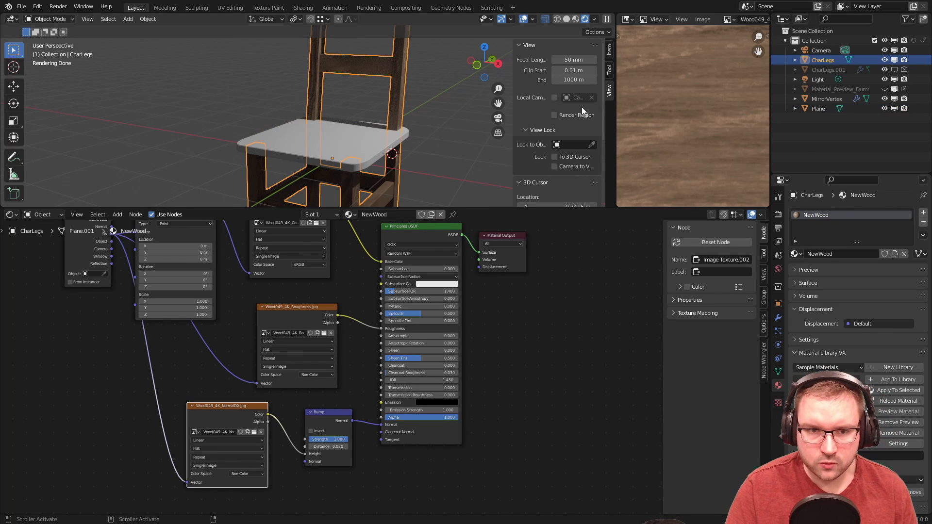
- Assign the NewWood material to the chair seat and check it up close
{"action": "left_click", "coordinate": [378, 147]}
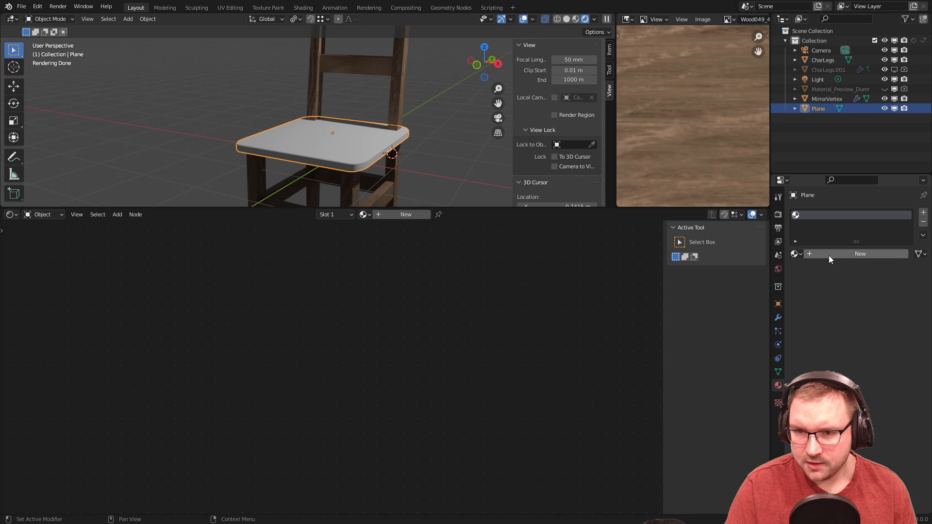
{"action": "left_click", "coordinate": [800, 255]}
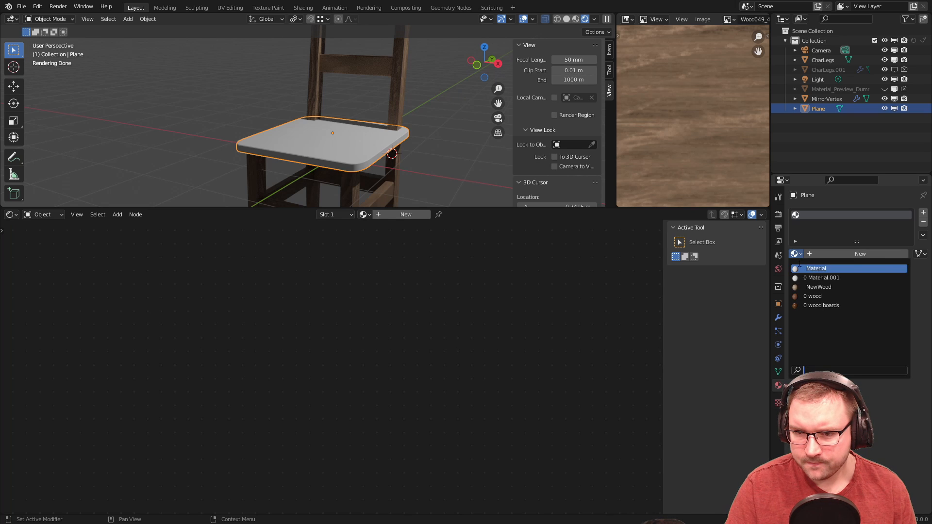
{"action": "left_click", "coordinate": [825, 286]}
{"action": "scroll", "coordinate": [409, 150], "scroll_direction": "up", "scroll_amount": 5}
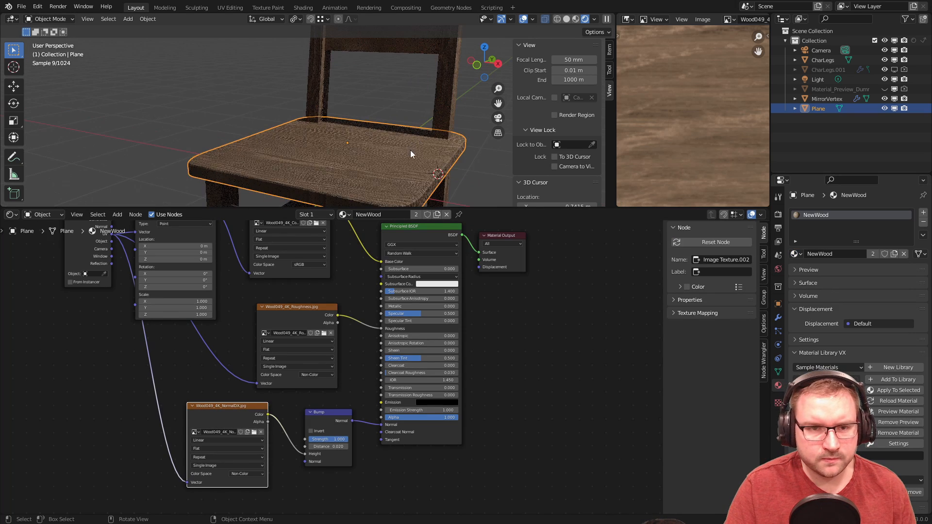
- Examine the wood grain direction on the chair seat's top surface and edges from several angles
{"action": "middle_click_drag", "start_coordinate": [441, 191], "coordinate": [318, 137]}
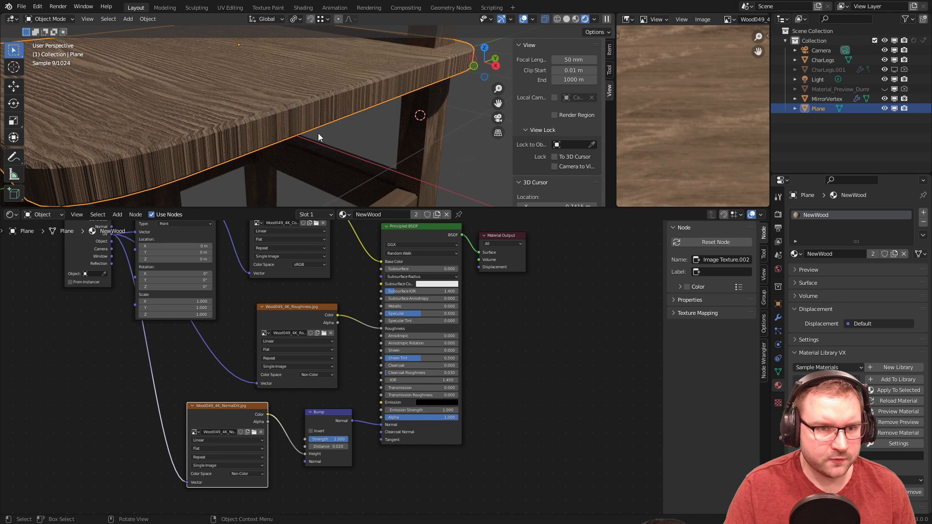
{"action": "left_click", "coordinate": [281, 126]}
{"action": "left_click", "coordinate": [277, 124]}
{"action": "scroll", "coordinate": [276, 126], "scroll_direction": "down", "scroll_amount": 3}
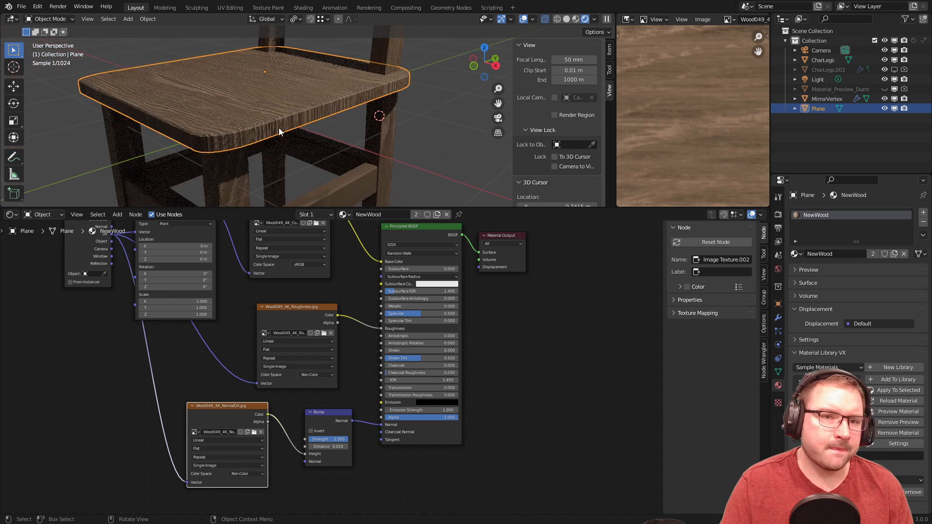
{"action": "middle_click_drag", "start_coordinate": [278, 127], "coordinate": [360, 132]}
{"action": "scroll", "coordinate": [368, 126], "scroll_direction": "up", "scroll_amount": 2}
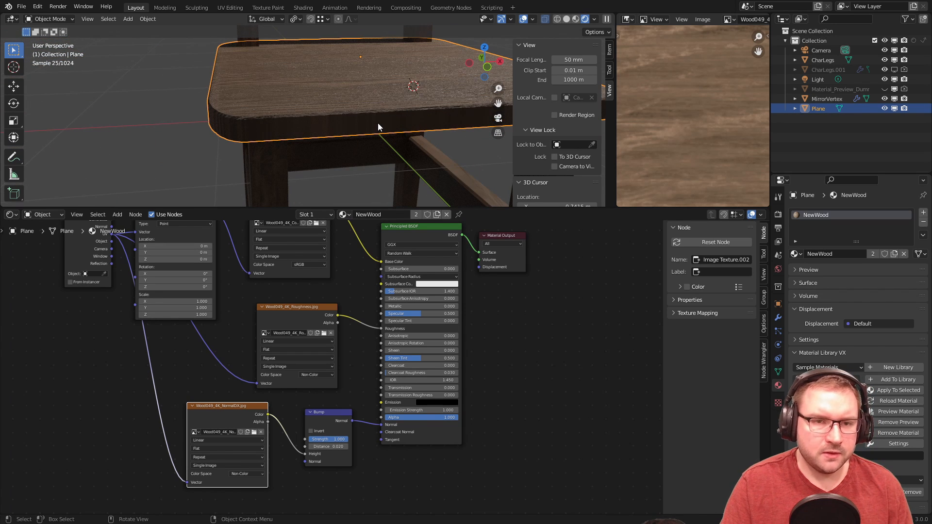
{"action": "key", "text": "KP_3"}
{"action": "middle_click_drag", "start_coordinate": [326, 39], "coordinate": [360, 125]}
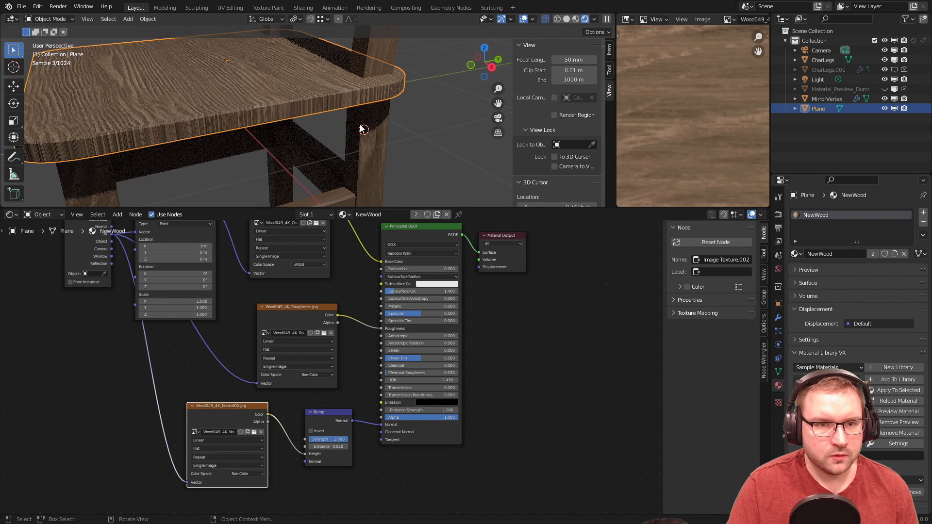
{"action": "right_click", "coordinate": [275, 92]}
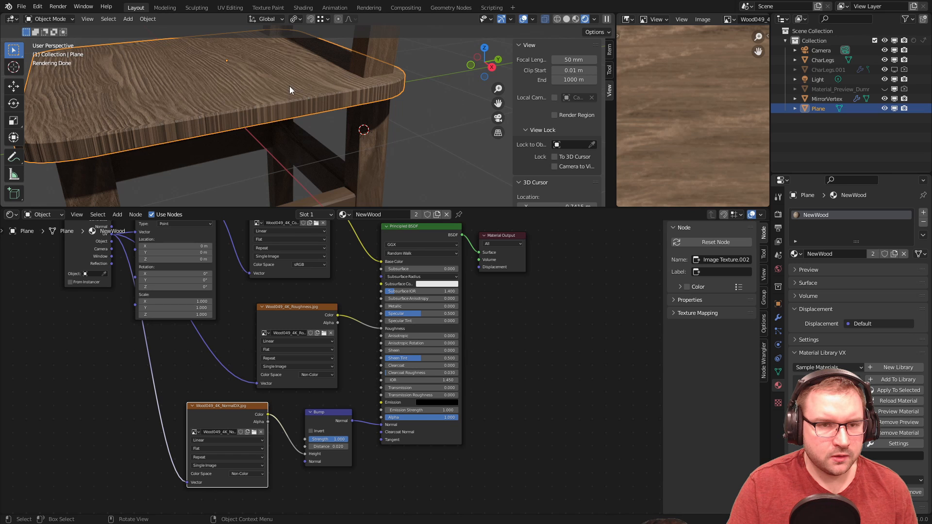
- Unwrap the whole chair seat with Smart UV Project at a 66° angle limit and zero island margin, and check its grain
{"action": "key", "text": "Tab"}
{"action": "key", "text": "u"}
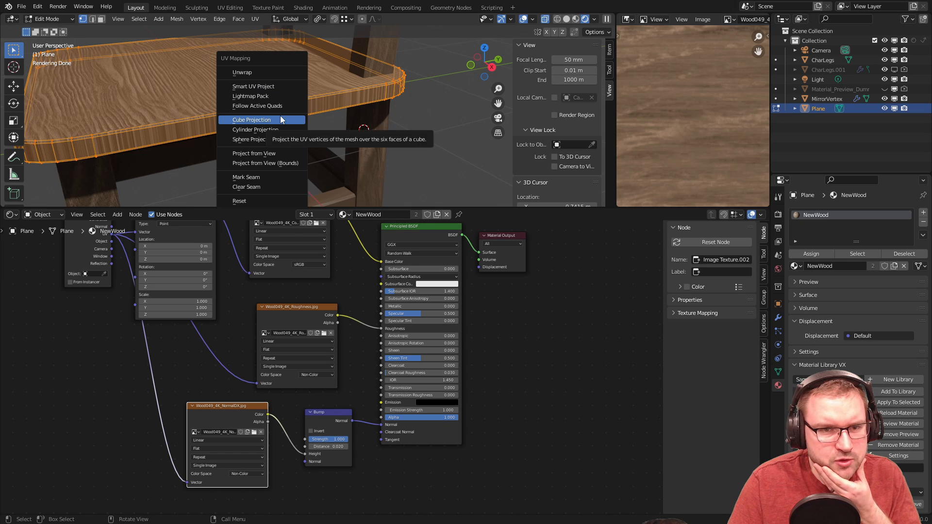
{"action": "left_click", "coordinate": [273, 85]}
{"action": "left_click", "coordinate": [291, 163]}
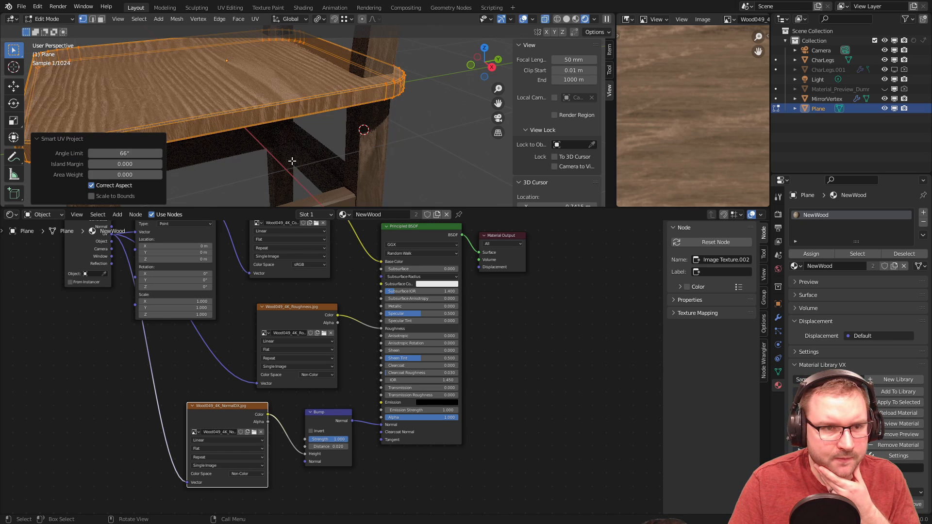
{"action": "key", "text": "Tab"}
{"action": "middle_click_drag", "start_coordinate": [284, 144], "coordinate": [349, 102]}
{"action": "scroll", "coordinate": [346, 133], "scroll_direction": "up", "scroll_amount": 3}
{"action": "scroll", "coordinate": [352, 140], "scroll_direction": "down", "scroll_amount": 4}
{"action": "scroll", "coordinate": [373, 144], "scroll_direction": "down", "scroll_amount": 3}
- Unwrap the entire leg frame mesh with Smart UV Project using a 66° angle limit and zero island margin
{"action": "left_click", "coordinate": [273, 136]}
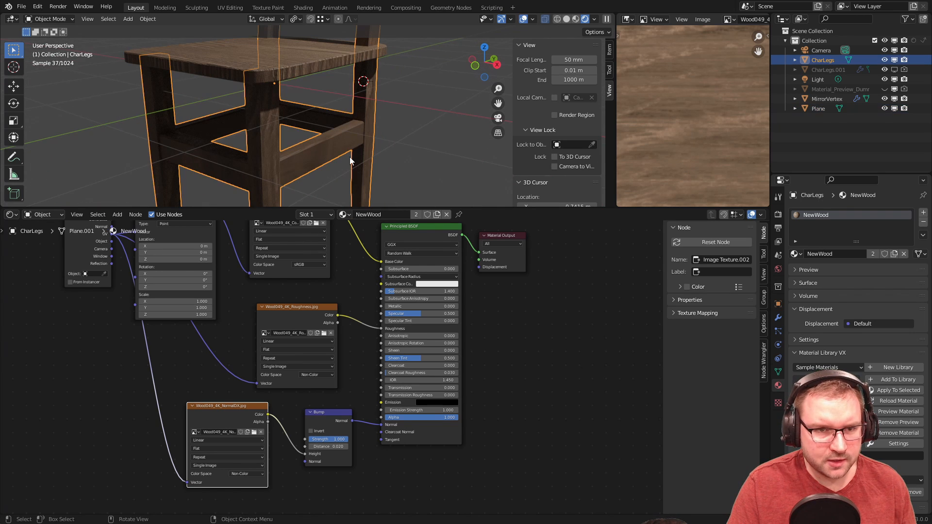
{"action": "key", "text": "Tab"}
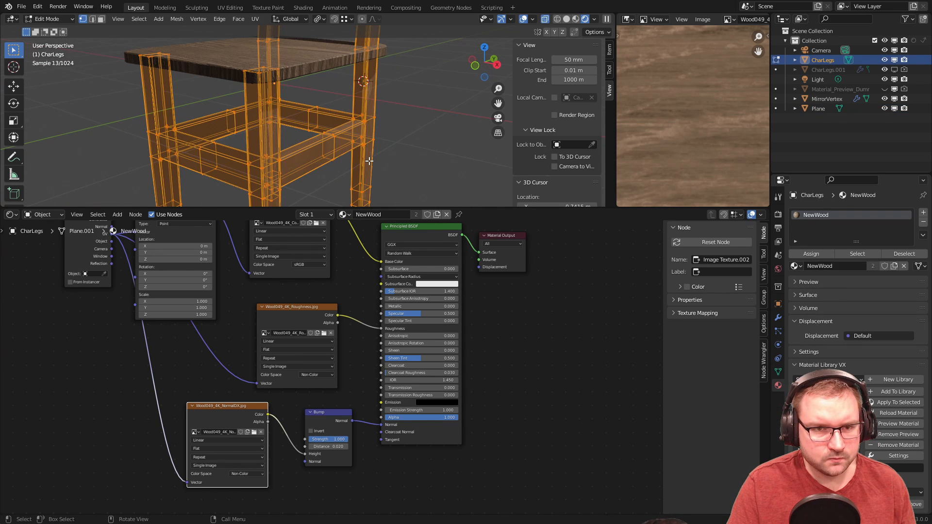
{"action": "key", "text": "u"}
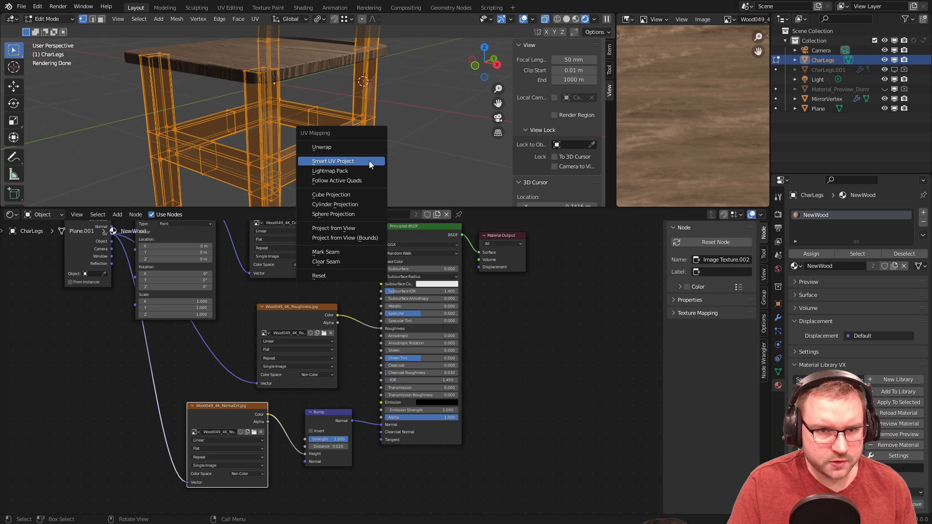
{"action": "left_click", "coordinate": [369, 161]}
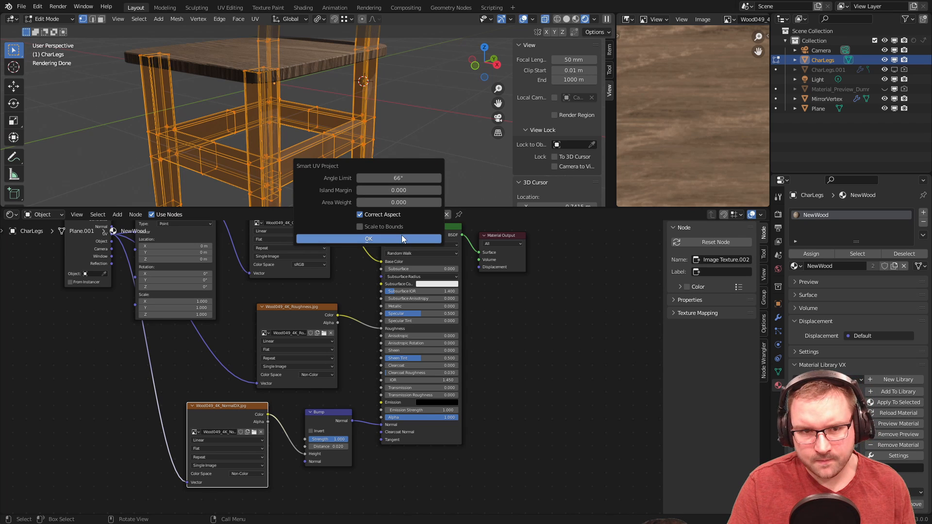
{"action": "left_click", "coordinate": [400, 238]}
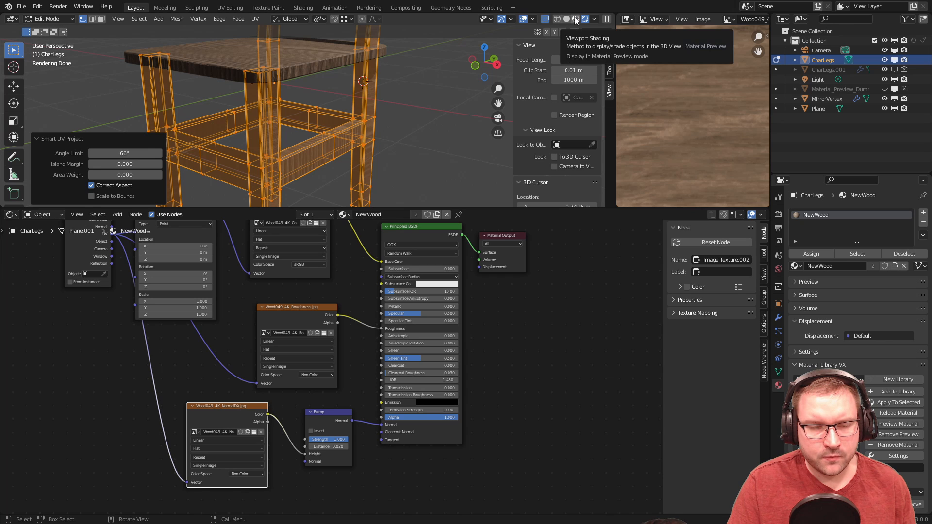
- Hide the viewport overlays and refine the leg frame's Smart UV projection with Correct Aspect off and an island margin of 0.006
{"action": "left_click", "coordinate": [522, 21]}
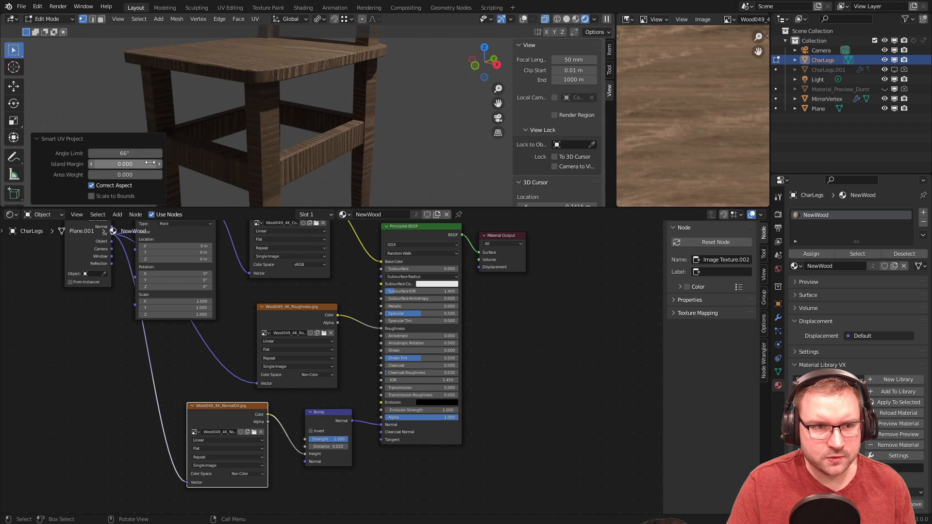
{"action": "mouse_move", "coordinate": [141, 163]}
{"action": "left_mouse_down"}
{"action": "mouse_move", "coordinate": [262, 163]}
{"action": "mouse_move", "coordinate": [147, 164]}
{"action": "mouse_move", "coordinate": [144, 174]}
{"action": "left_mouse_up"}
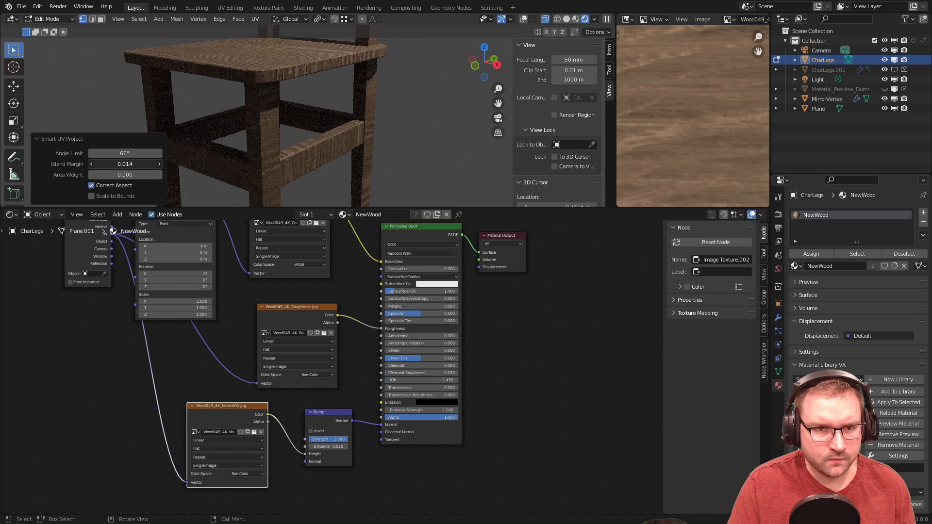
{"action": "left_click_drag", "start_coordinate": [126, 164], "coordinate": [154, 164]}
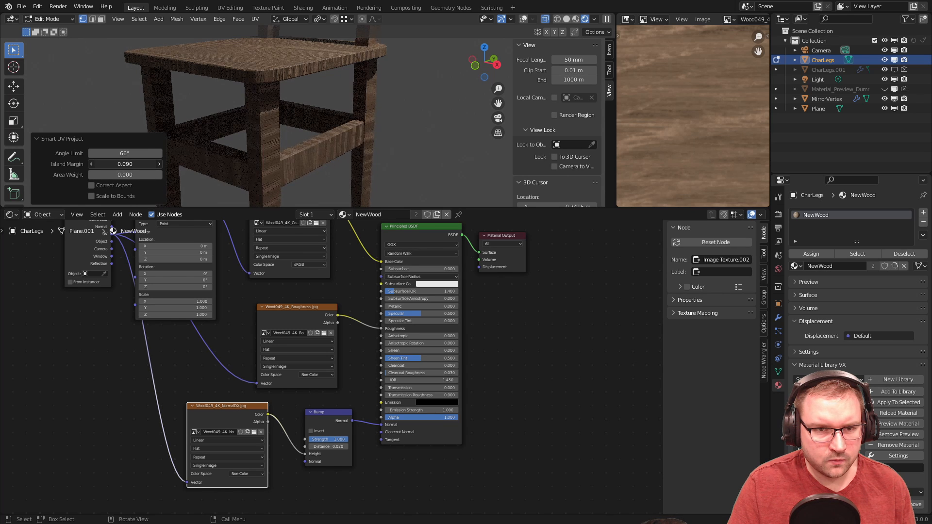
{"action": "left_click_drag", "start_coordinate": [125, 164], "coordinate": [123, 164]}
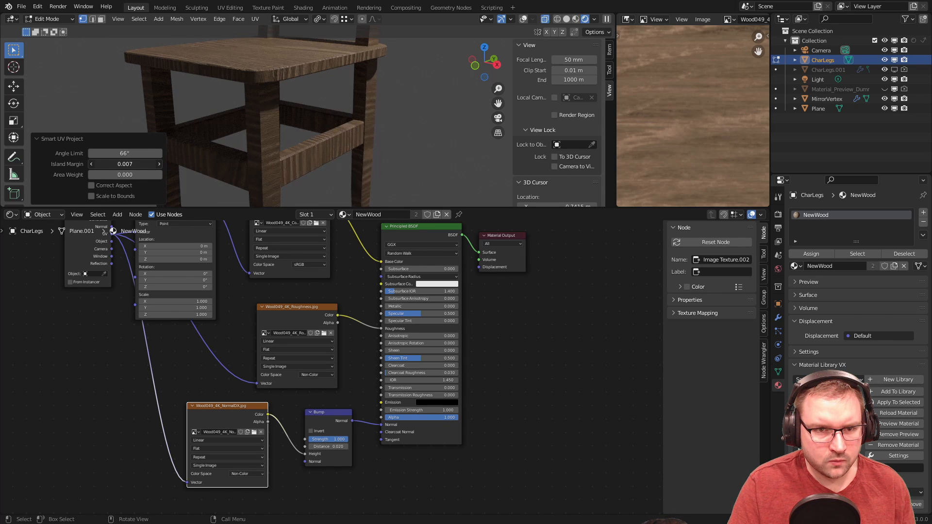
- Examine the wood grain on the chair's seat, legs and crossbars from near and far
{"action": "middle_click_drag", "start_coordinate": [304, 110], "coordinate": [370, 140]}
{"action": "scroll", "coordinate": [342, 125], "scroll_direction": "down", "scroll_amount": 6}
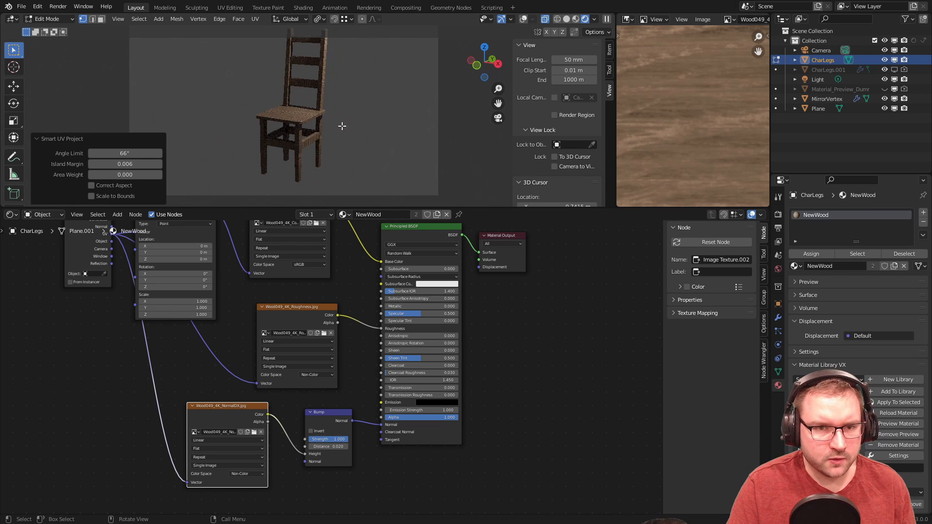
{"action": "scroll", "coordinate": [344, 138], "scroll_direction": "up", "scroll_amount": 3}
{"action": "scroll", "coordinate": [347, 129], "scroll_direction": "down", "scroll_amount": 2}
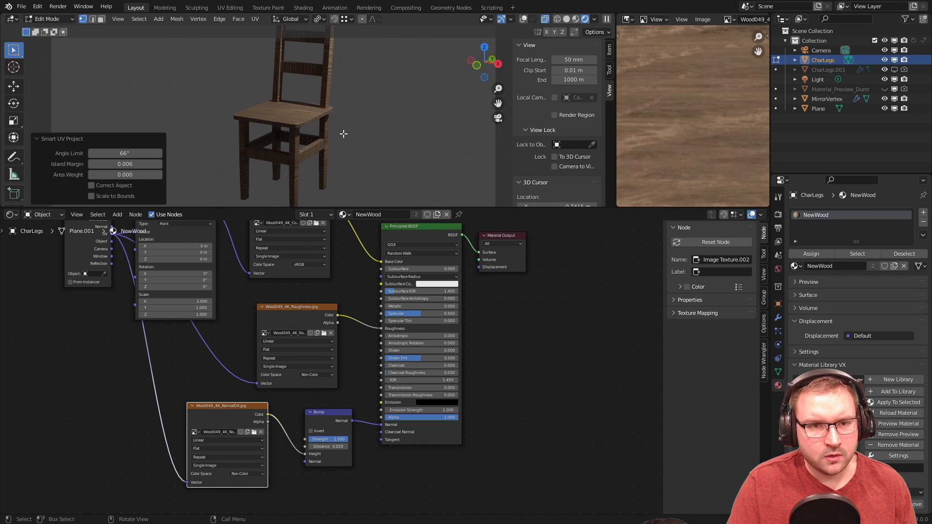
{"action": "scroll", "coordinate": [340, 136], "scroll_direction": "up", "scroll_amount": 5}
{"action": "scroll", "coordinate": [321, 128], "scroll_direction": "down", "scroll_amount": 4}
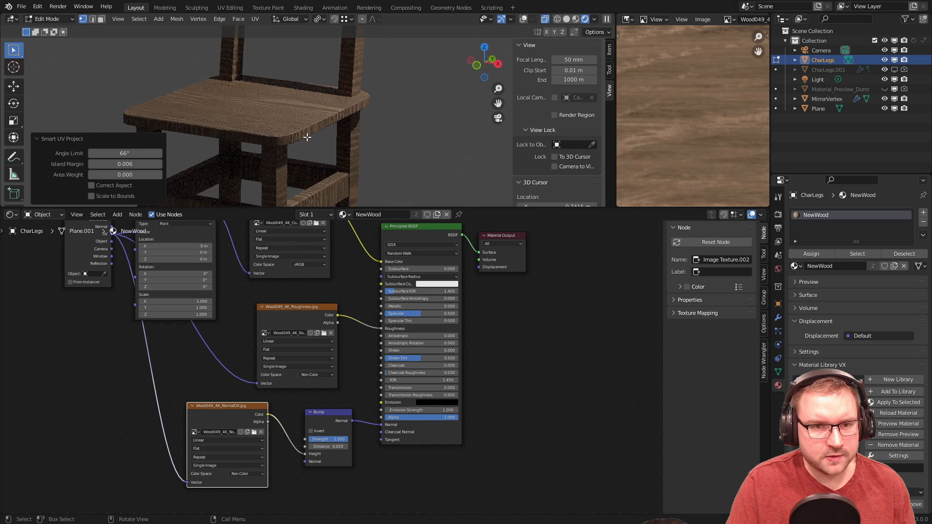
{"action": "scroll", "coordinate": [336, 144], "scroll_direction": "up", "scroll_amount": 2}
{"action": "key", "text": "Tab"}
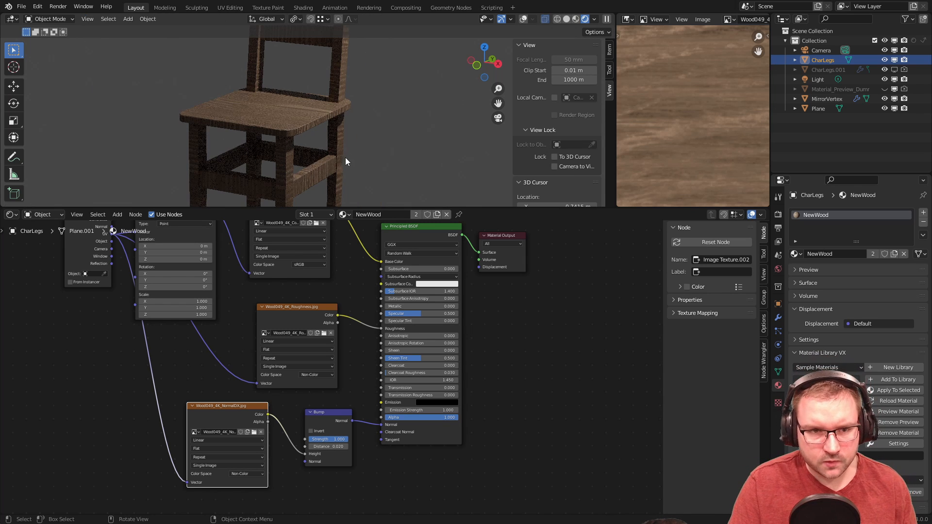
{"action": "scroll", "coordinate": [334, 146], "scroll_direction": "down", "scroll_amount": 3}
{"action": "scroll", "coordinate": [322, 141], "scroll_direction": "up", "scroll_amount": 6}
{"action": "middle_click_drag", "start_coordinate": [321, 110], "coordinate": [273, 158]}
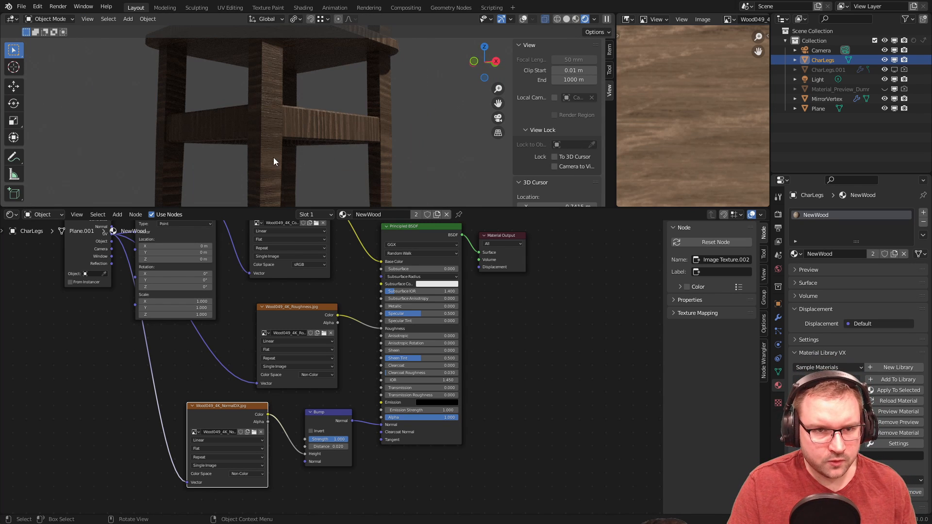
- Restore the overlays and edit the leg frame in the UV Editing workspace in face select mode with nothing selected
{"action": "left_click", "coordinate": [523, 19]}
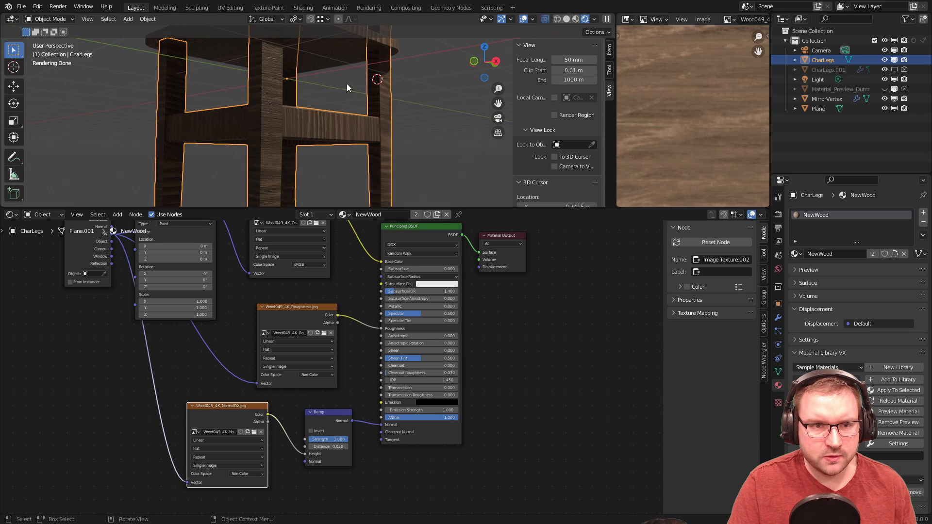
{"action": "key", "text": "Tab"}
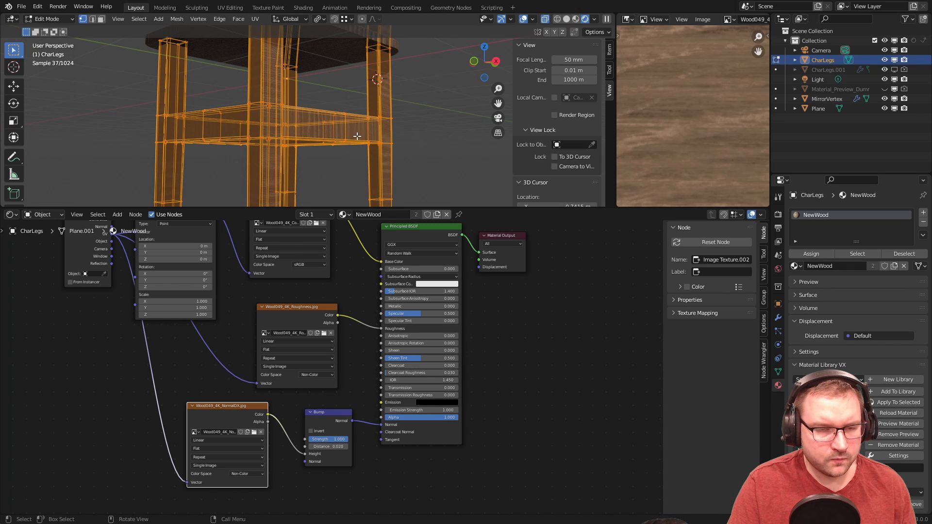
{"action": "left_click", "coordinate": [230, 8]}
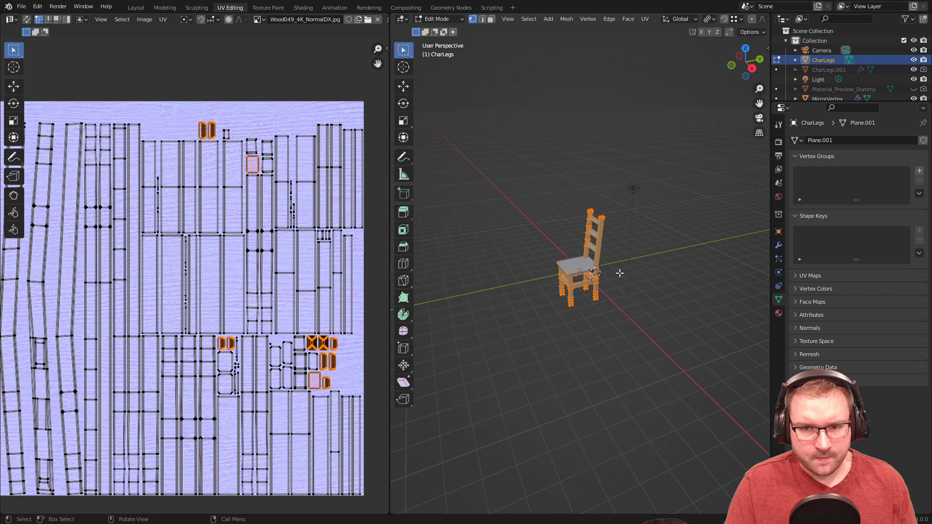
{"action": "key", "text": "KP_3"}
{"action": "scroll", "coordinate": [618, 272], "scroll_direction": "up", "scroll_amount": 8}
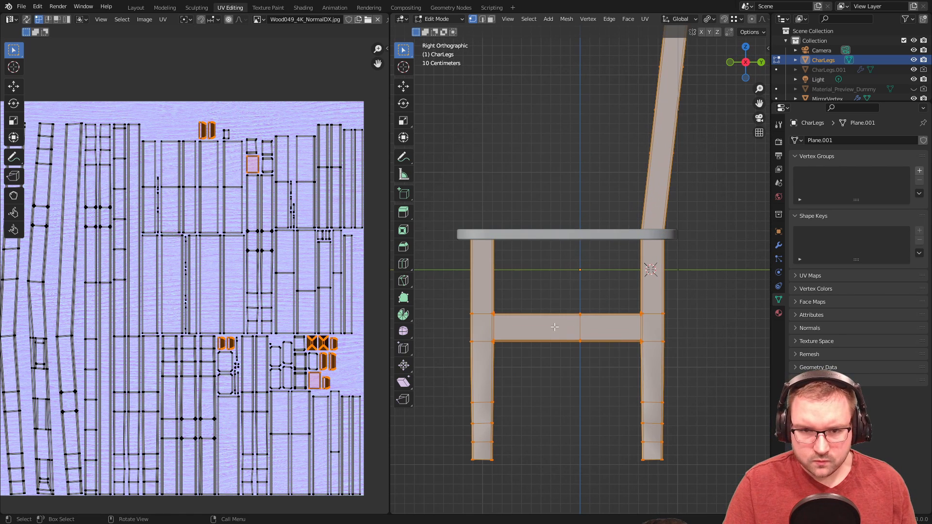
{"action": "left_click", "coordinate": [549, 298]}
{"action": "key", "text": "3"}
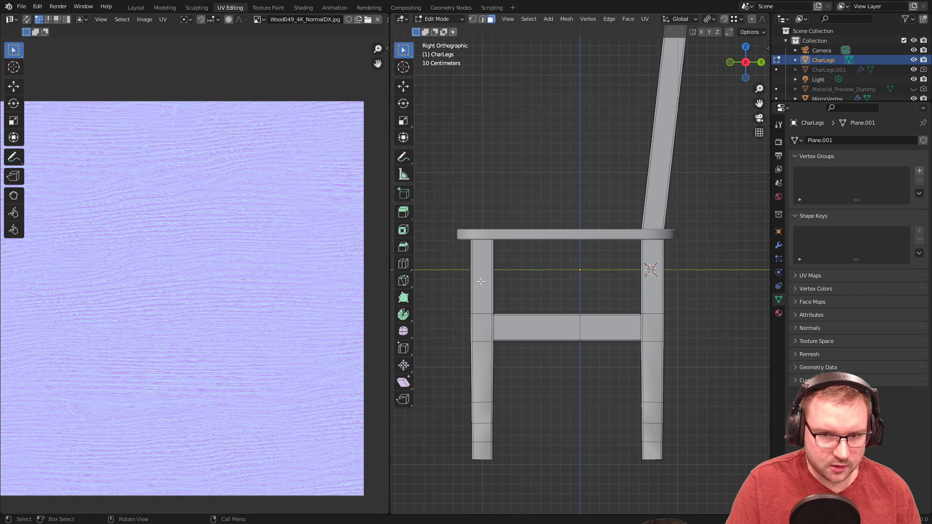
{"action": "scroll", "coordinate": [471, 273], "scroll_direction": "up", "scroll_amount": 1}
{"action": "left_click", "coordinate": [474, 285]}
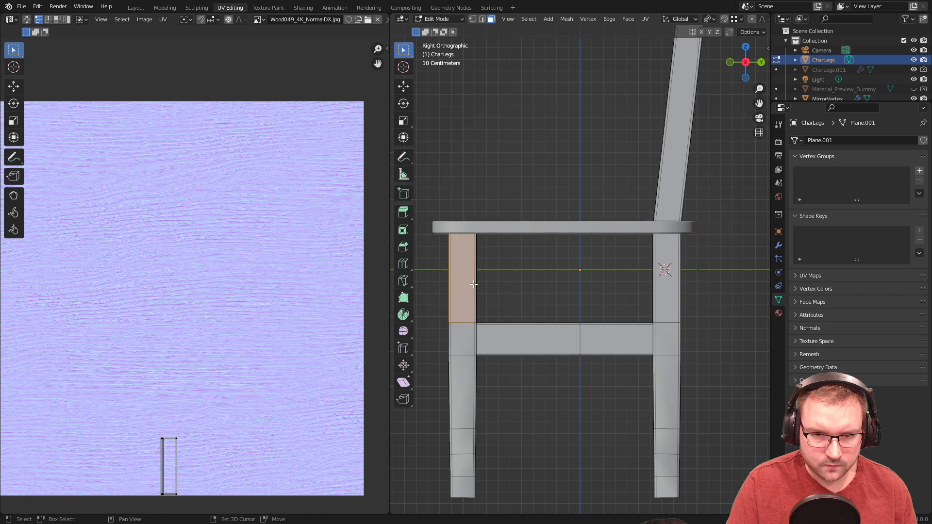
{"action": "left_click_drag", "start_coordinate": [450, 311], "coordinate": [476, 362]}
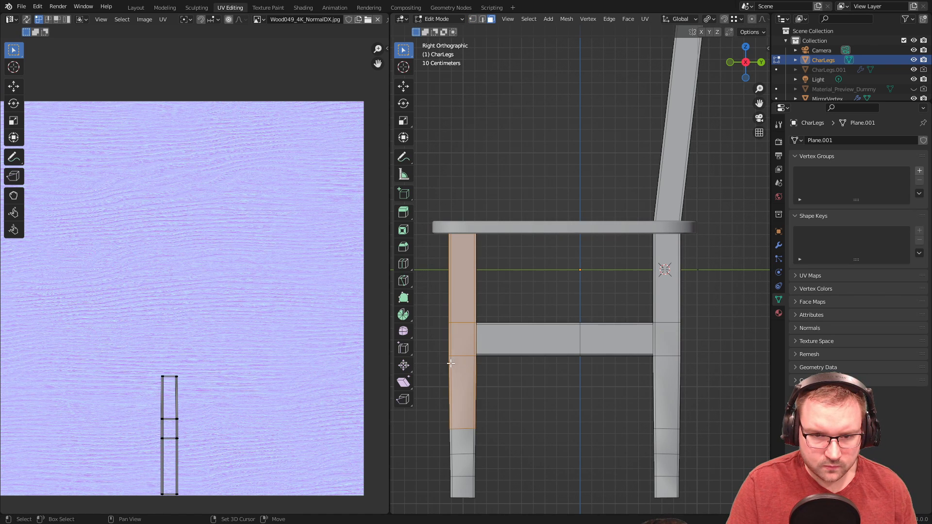
{"action": "left_click_drag", "start_coordinate": [449, 425], "coordinate": [477, 502]}
{"action": "middle_click_drag", "start_coordinate": [492, 445], "coordinate": [511, 421]}
{"action": "left_click_drag", "start_coordinate": [508, 402], "coordinate": [526, 414], "text": "shift"}
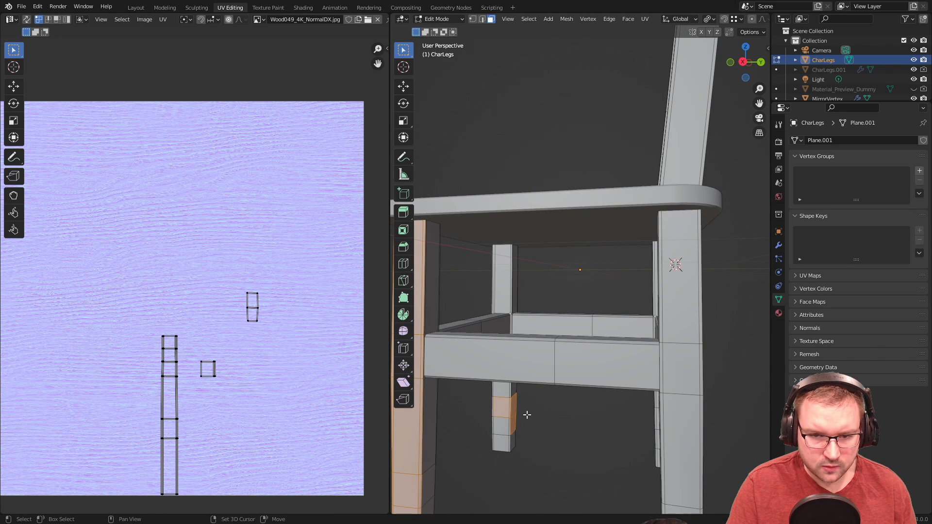
{"action": "left_click_drag", "start_coordinate": [487, 390], "coordinate": [538, 421], "text": "ctrl"}
{"action": "key", "text": "KP_1"}
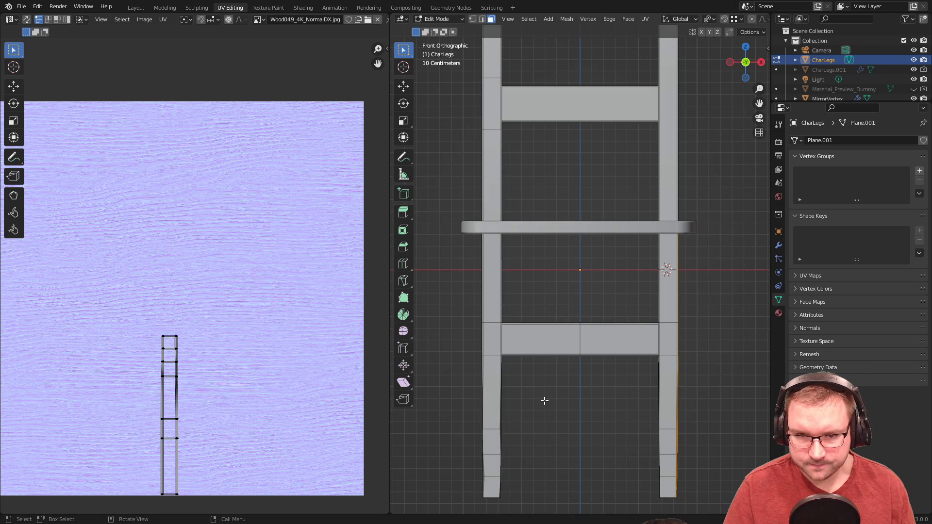
{"action": "key", "text": "KP_3"}
{"action": "middle_click_drag", "start_coordinate": [544, 400], "coordinate": [590, 376]}
{"action": "left_click", "coordinate": [580, 431]}
- Select the front-facing faces and narrow edge faces of the crossbar between the two front legs
{"action": "middle_click_drag", "start_coordinate": [580, 431], "coordinate": [500, 369]}
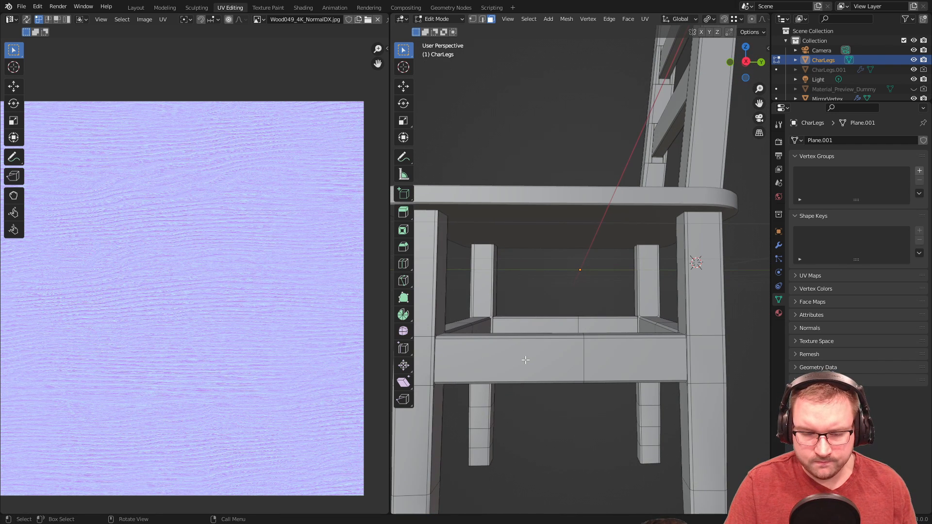
{"action": "scroll", "coordinate": [528, 356], "scroll_direction": "down", "scroll_amount": 5}
{"action": "key", "text": "KP_1"}
{"action": "key", "text": "KP_7"}
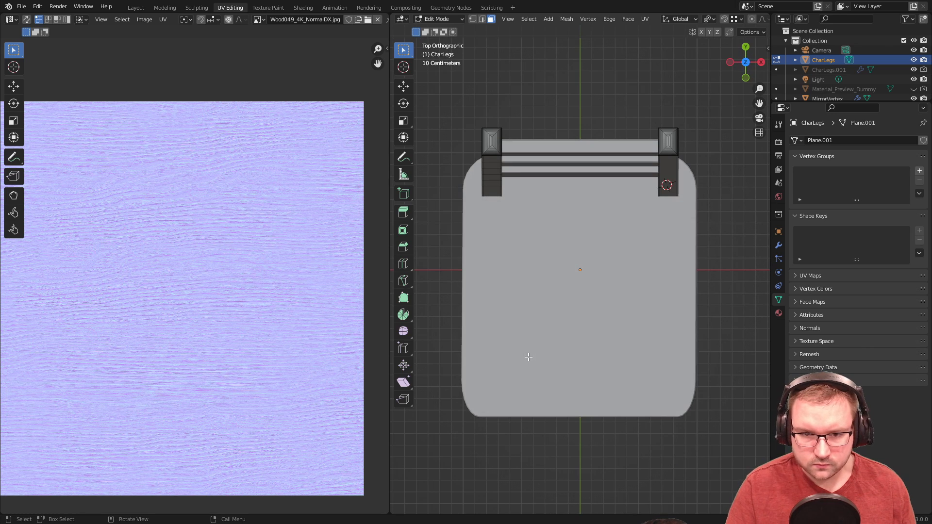
{"action": "key", "text": "KP_1"}
{"action": "scroll", "coordinate": [603, 351], "scroll_direction": "up", "scroll_amount": 4}
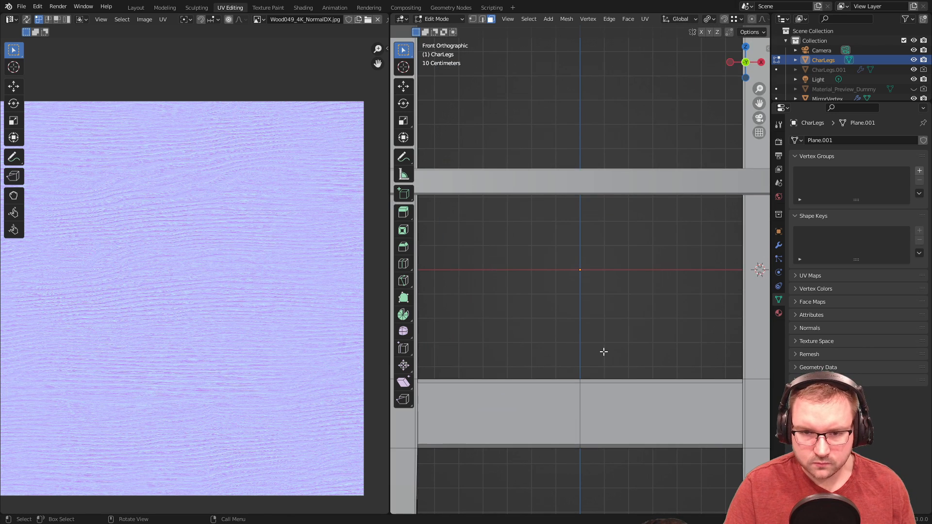
{"action": "middle_click_drag", "start_coordinate": [499, 366], "coordinate": [509, 327], "text": "shift"}
{"action": "left_click_drag", "start_coordinate": [461, 323], "coordinate": [714, 415]}
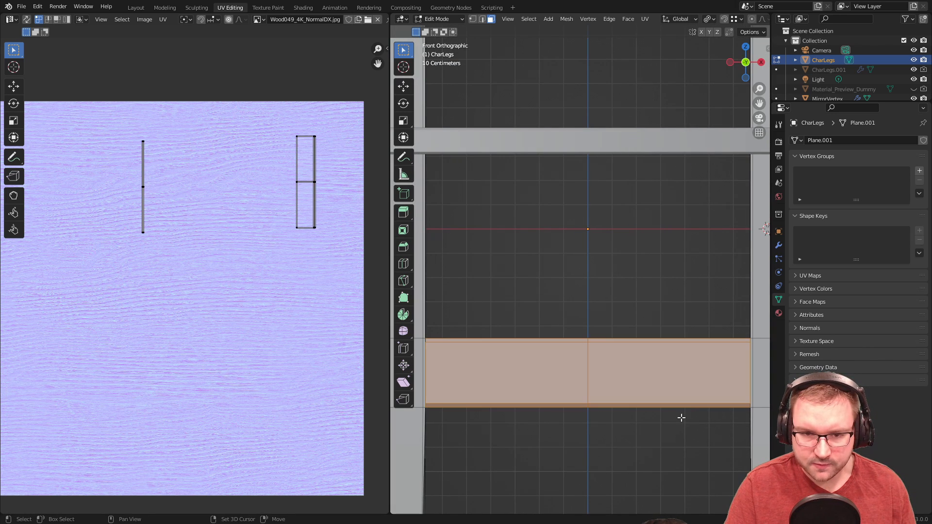
{"action": "middle_click_drag", "start_coordinate": [621, 347], "coordinate": [609, 316]}
{"action": "scroll", "coordinate": [584, 306], "scroll_direction": "up", "scroll_amount": 4}
{"action": "scroll", "coordinate": [499, 318], "scroll_direction": "up", "scroll_amount": 2}
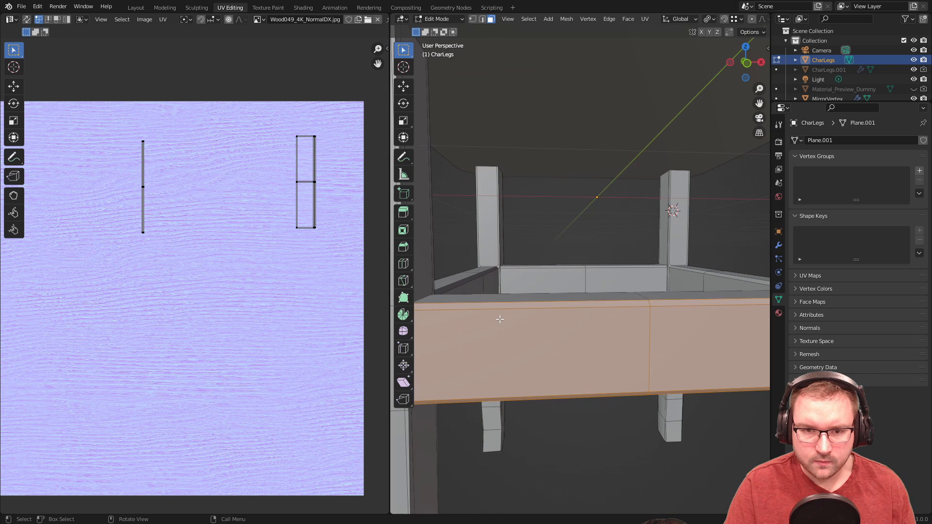
- Mark seams on the edge loops where the chair's lower crossbars meet the legs
{"action": "middle_click_drag", "start_coordinate": [502, 313], "coordinate": [492, 310]}
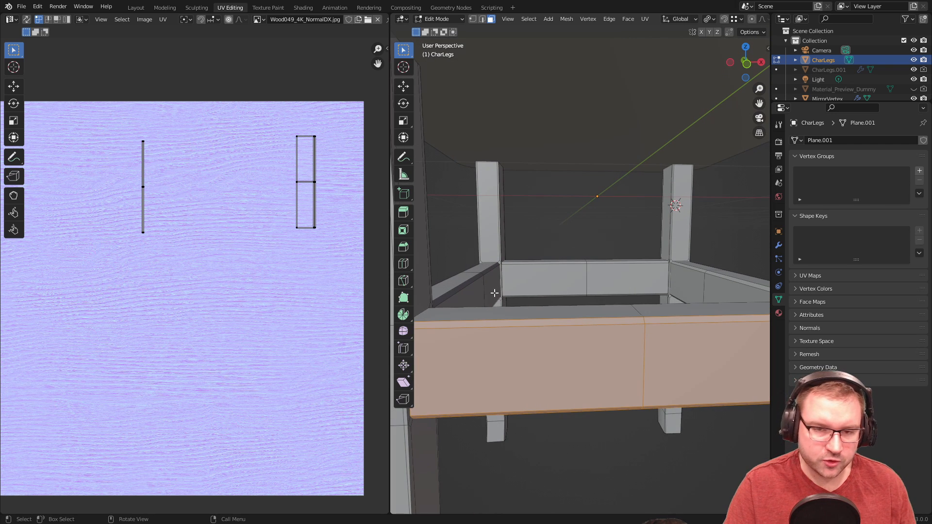
{"action": "scroll", "coordinate": [505, 253], "scroll_direction": "up", "scroll_amount": 1}
{"action": "key", "text": "2"}
{"action": "middle_click_drag", "start_coordinate": [509, 275], "coordinate": [622, 329]}
{"action": "left_click", "coordinate": [446, 296], "text": "alt"}
{"action": "scroll", "coordinate": [460, 313], "scroll_direction": "up", "scroll_amount": 2}
{"action": "left_click", "coordinate": [655, 288], "text": "alt"}
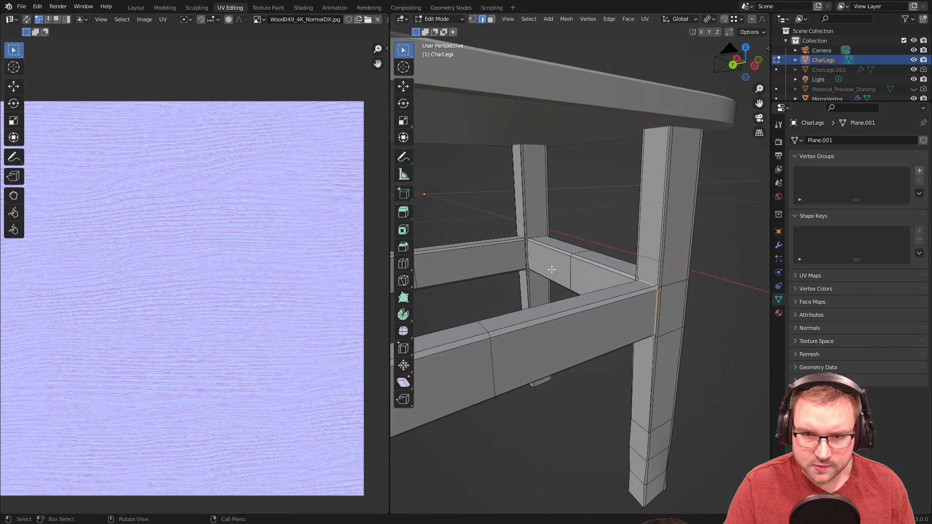
{"action": "scroll", "coordinate": [521, 240], "scroll_direction": "up", "scroll_amount": 1}
{"action": "middle_click_drag", "start_coordinate": [521, 240], "coordinate": [493, 232]}
{"action": "scroll", "coordinate": [491, 233], "scroll_direction": "up", "scroll_amount": 1}
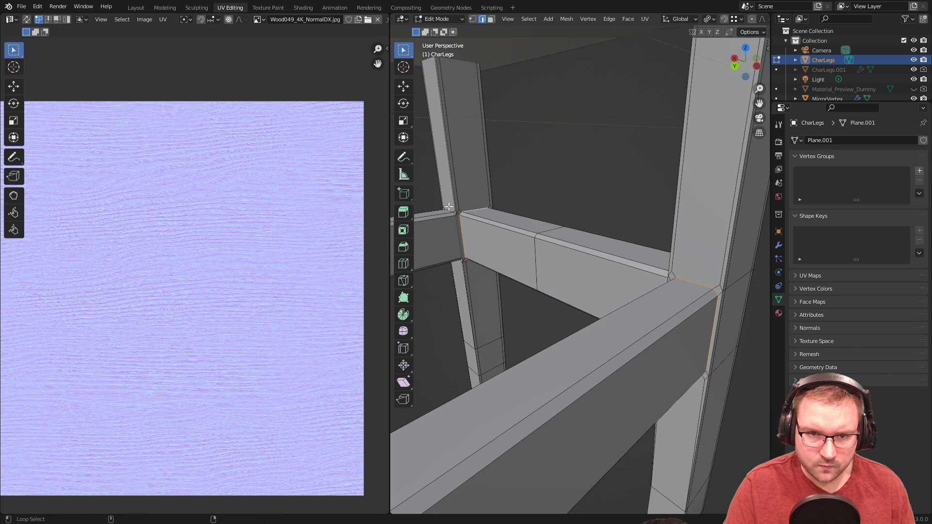
{"action": "middle_click_drag", "start_coordinate": [448, 210], "coordinate": [754, 226]}
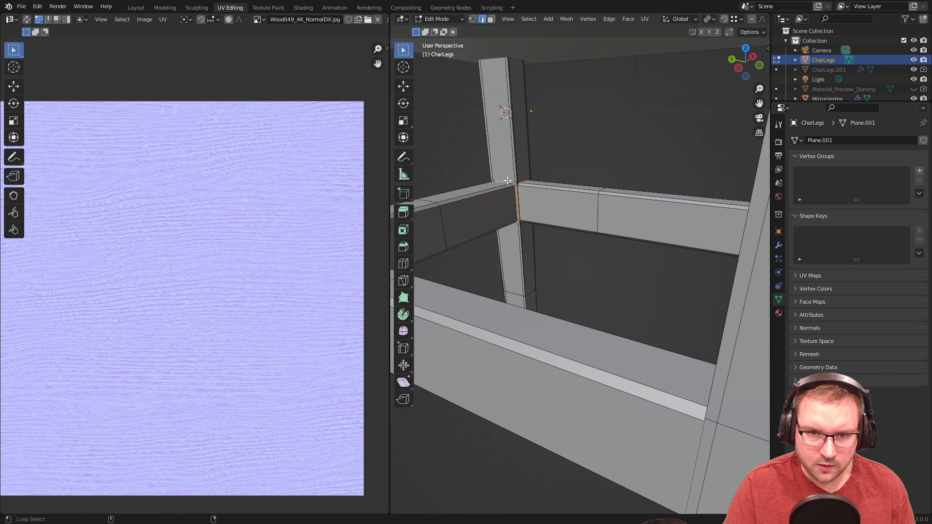
{"action": "middle_click_drag", "start_coordinate": [496, 181], "coordinate": [503, 216]}
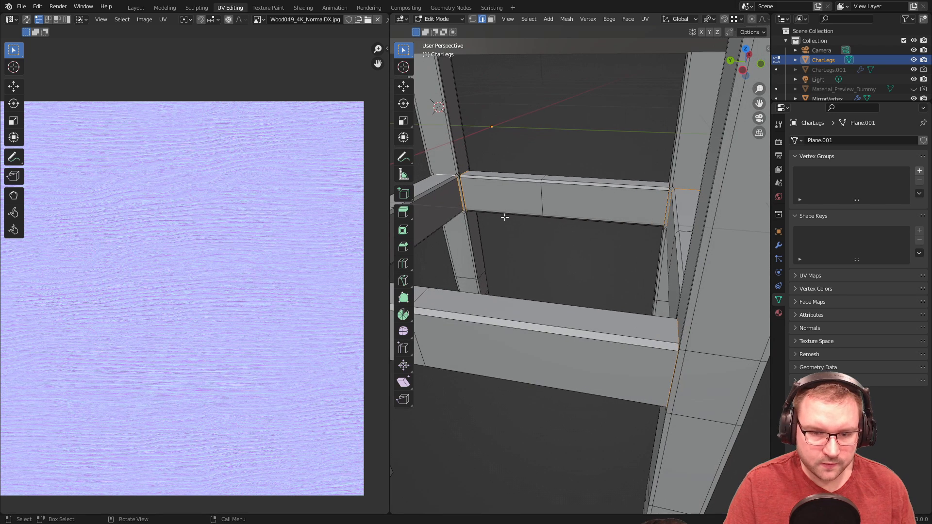
{"action": "key", "text": "u"}
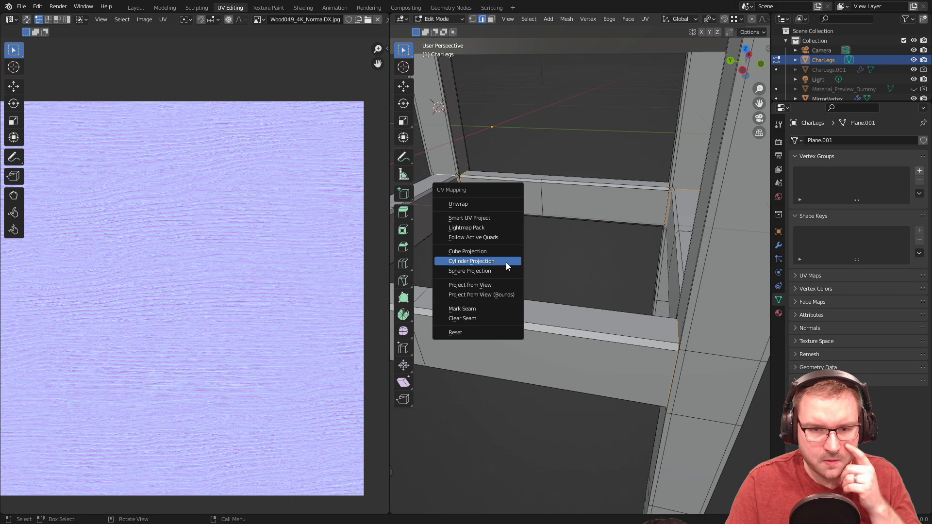
{"action": "left_click", "coordinate": [483, 309]}
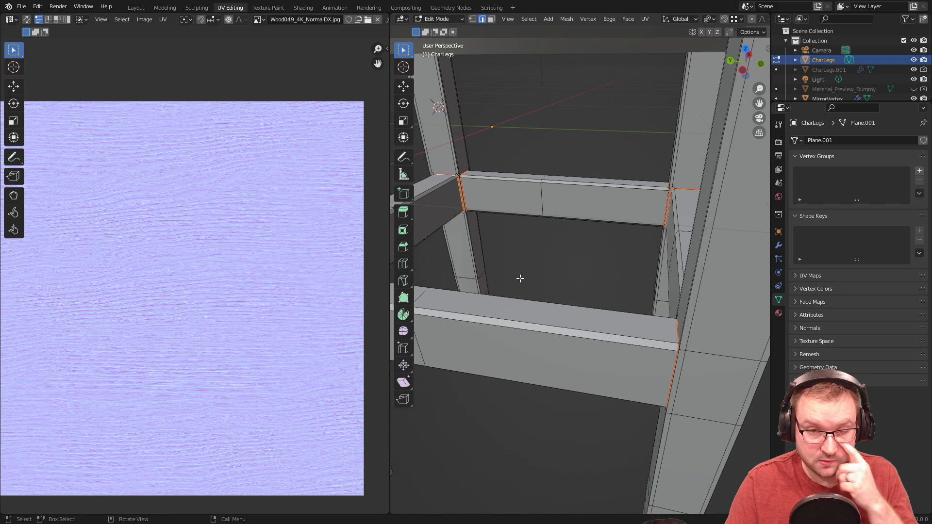
- Unwrap the entire leg frame along its marked seams and return to Object Mode
{"action": "scroll", "coordinate": [519, 274], "scroll_direction": "down", "scroll_amount": 4}
{"action": "key", "text": "u"}
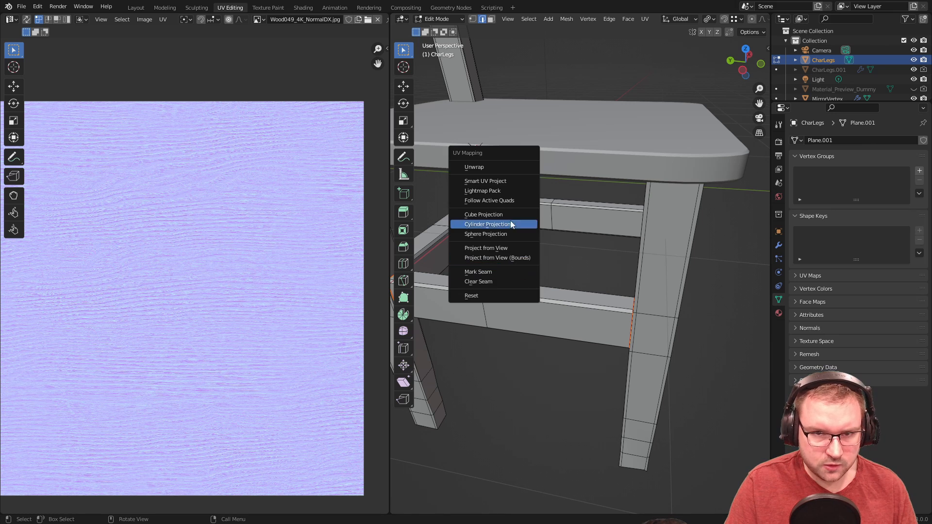
{"action": "left_click", "coordinate": [491, 167]}
{"action": "key", "text": "a"}
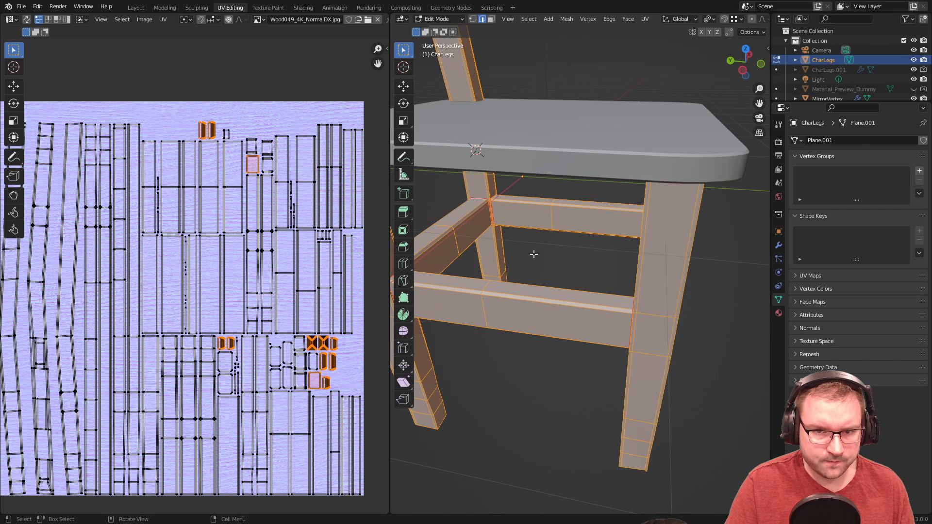
{"action": "key", "text": "u"}
{"action": "left_click", "coordinate": [533, 254]}
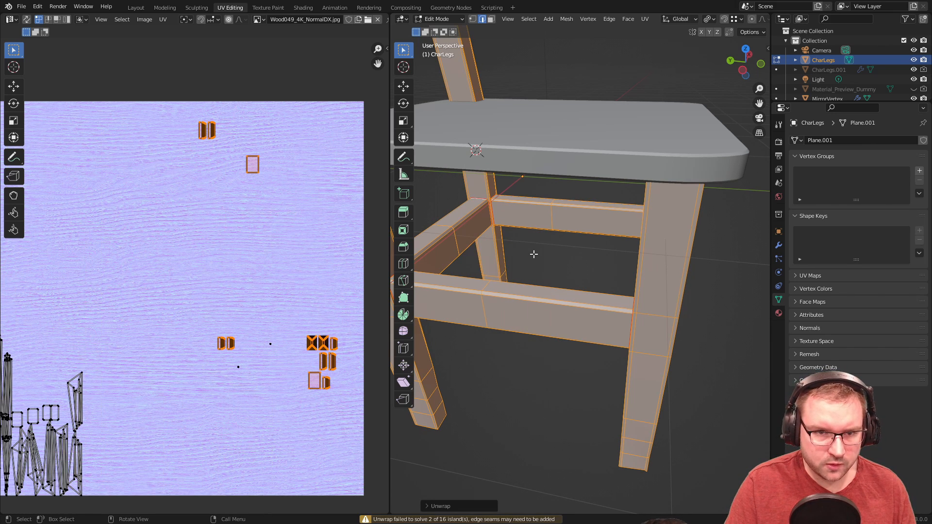
{"action": "key", "text": "Tab"}
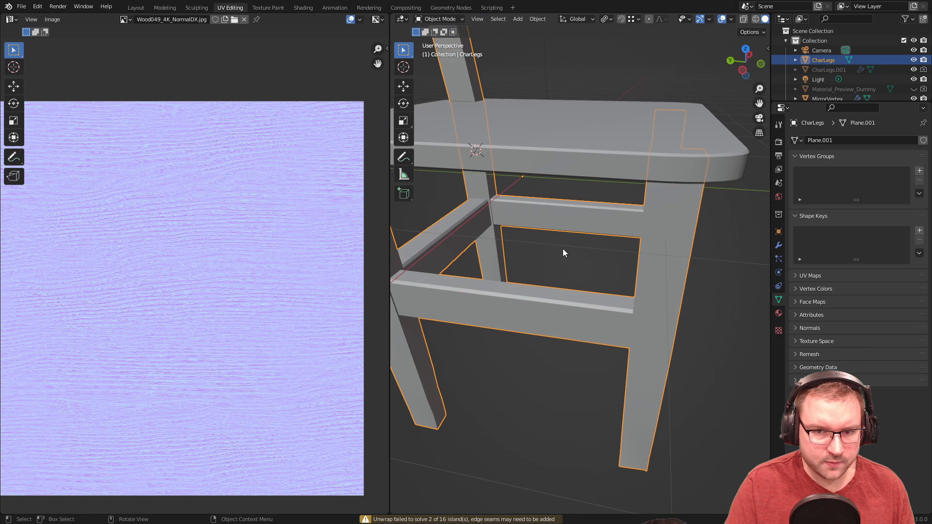
- Switch the viewport to Material Preview shading and examine the wood grain on the legs and crossbars
{"action": "scroll", "coordinate": [698, 21], "scroll_direction": "down", "scroll_amount": 2}
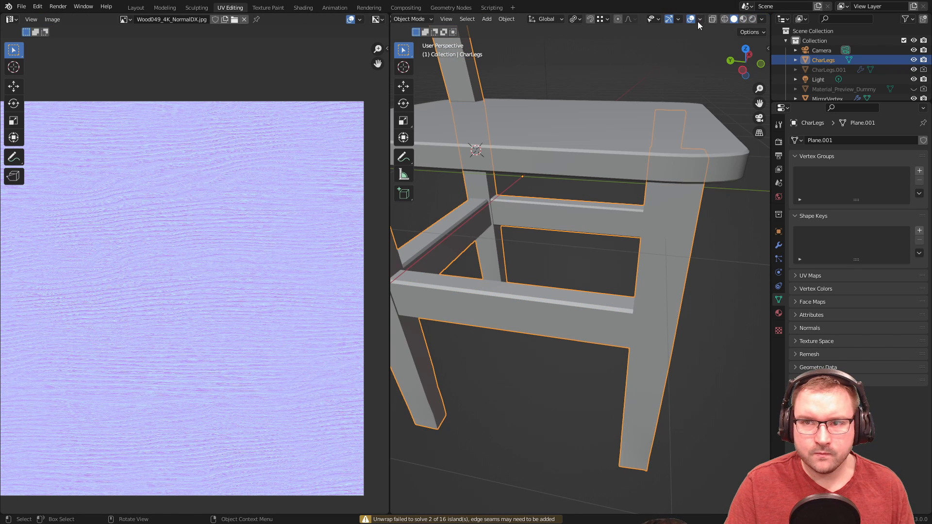
{"action": "left_click", "coordinate": [743, 19]}
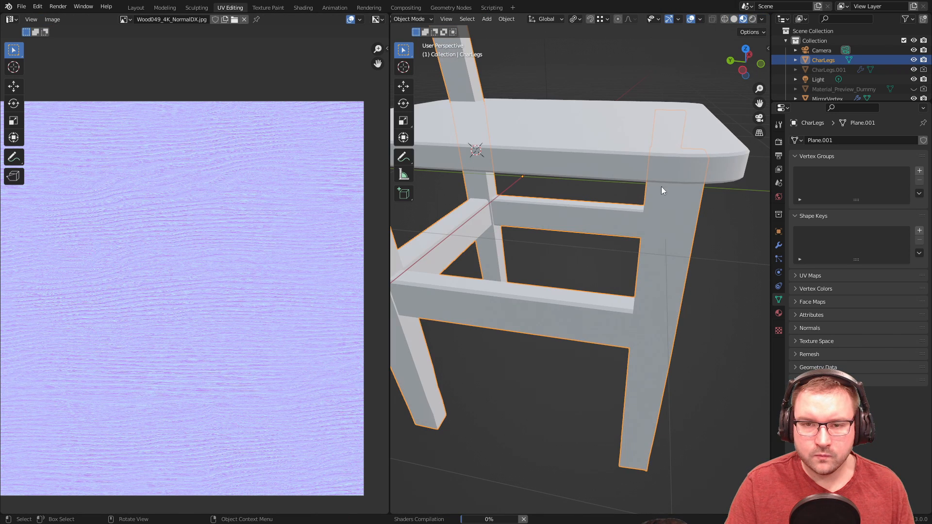
{"action": "middle_click_drag", "start_coordinate": [661, 187], "coordinate": [612, 217]}
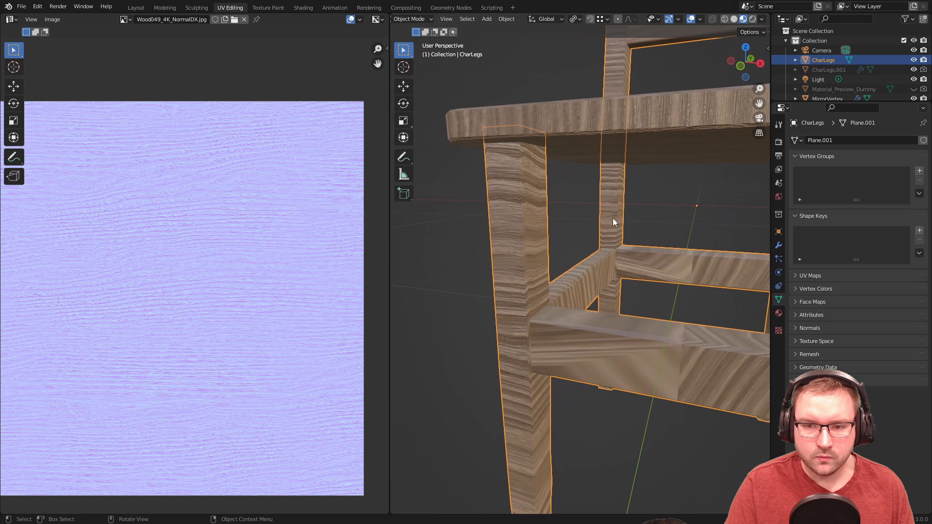
{"action": "middle_click_drag", "start_coordinate": [652, 298], "coordinate": [691, 290]}
{"action": "middle_click_drag", "start_coordinate": [660, 258], "coordinate": [645, 270]}
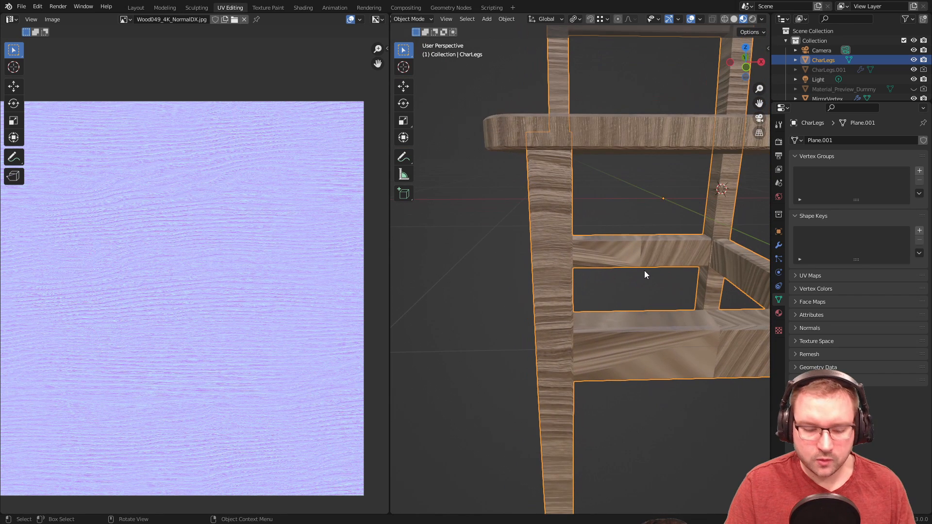
- Edit the leg frame again and remap all of its faces with Smart UV Project
{"action": "key", "text": "a"}
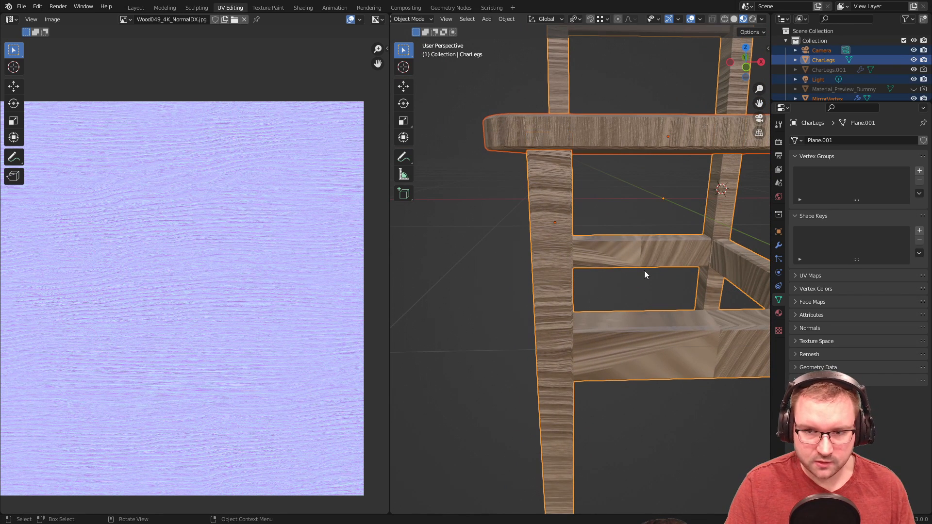
{"action": "left_click", "coordinate": [561, 258]}
{"action": "key", "text": "Tab"}
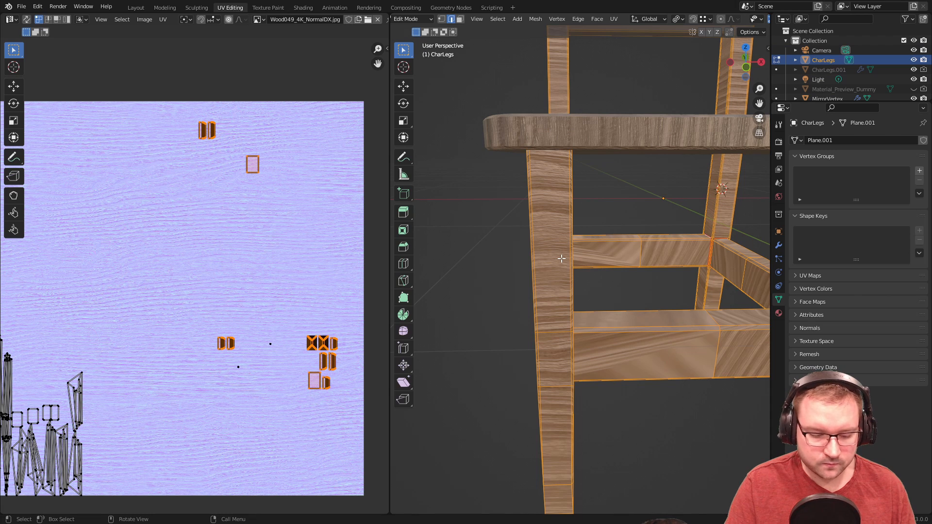
{"action": "key", "text": "u"}
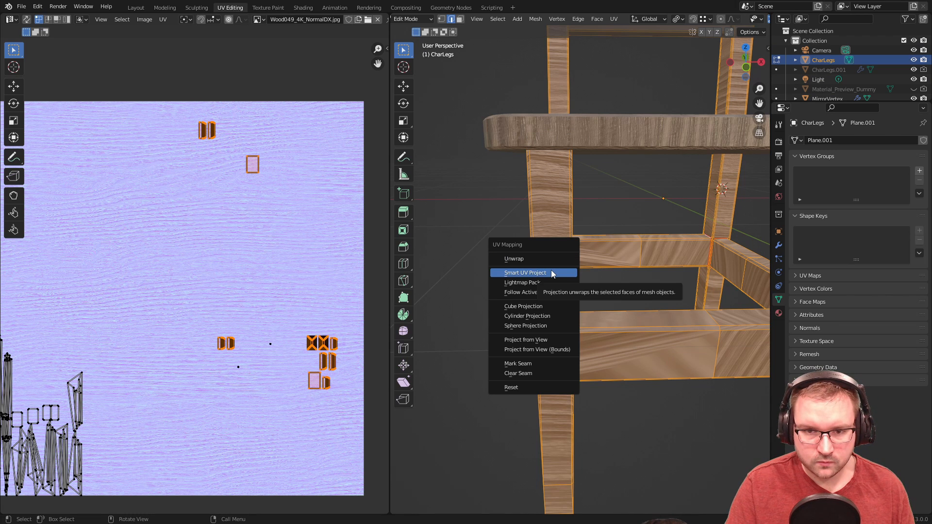
{"action": "left_click", "coordinate": [551, 273]}
{"action": "left_click", "coordinate": [572, 344]}
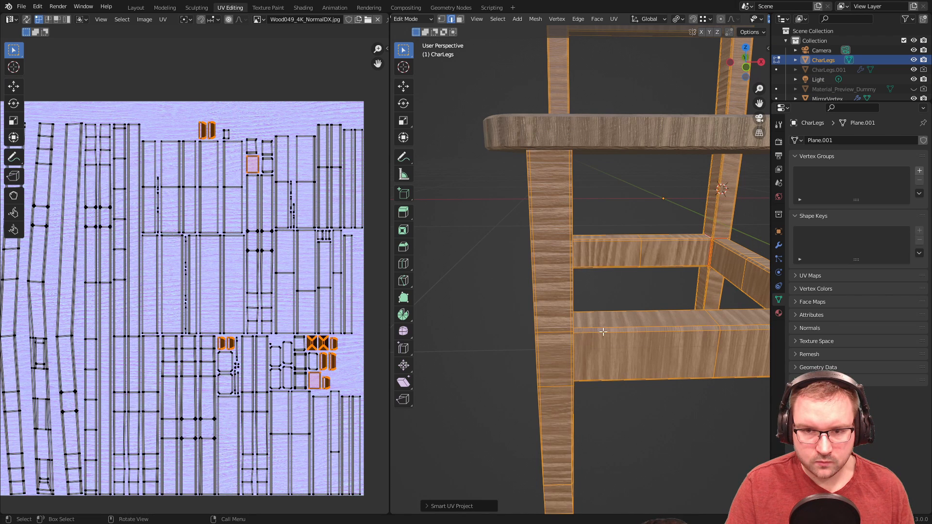
- Rotate all of the leg frame's UV islands by 90 degrees
{"action": "middle_click_drag", "start_coordinate": [643, 329], "coordinate": [618, 329]}
{"action": "scroll", "coordinate": [620, 327], "scroll_direction": "down", "scroll_amount": 2}
{"action": "middle_click_drag", "start_coordinate": [678, 327], "coordinate": [622, 305]}
{"action": "scroll", "coordinate": [666, 325], "scroll_direction": "down", "scroll_amount": 1}
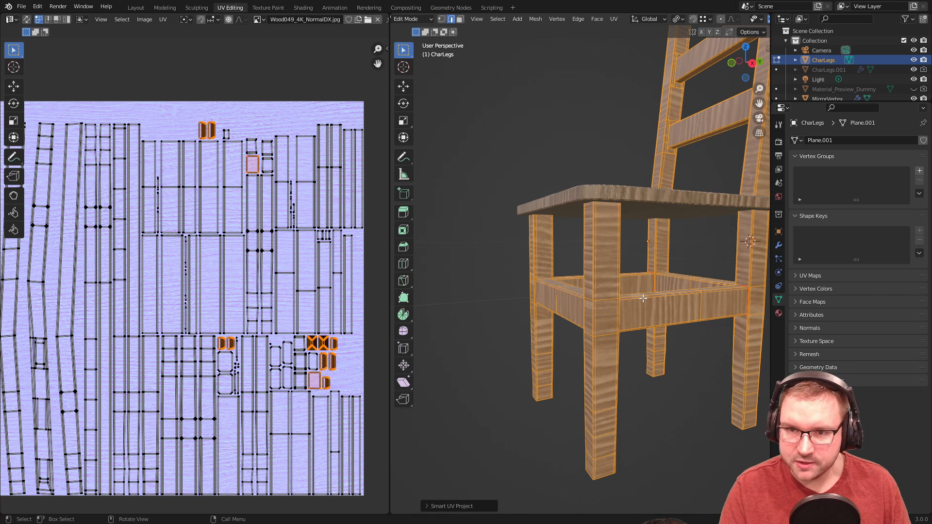
{"action": "scroll", "coordinate": [218, 269], "scroll_direction": "down", "scroll_amount": 2}
{"action": "scroll", "coordinate": [222, 268], "scroll_direction": "up", "scroll_amount": 1}
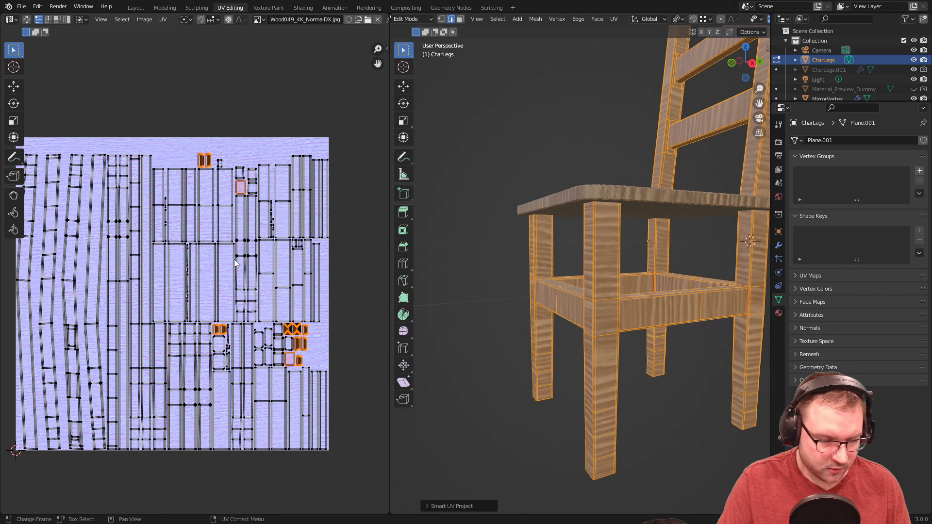
{"action": "scroll", "coordinate": [234, 259], "scroll_direction": "down", "scroll_amount": 1}
{"action": "key", "text": "a"}
{"action": "type", "text": "r"}
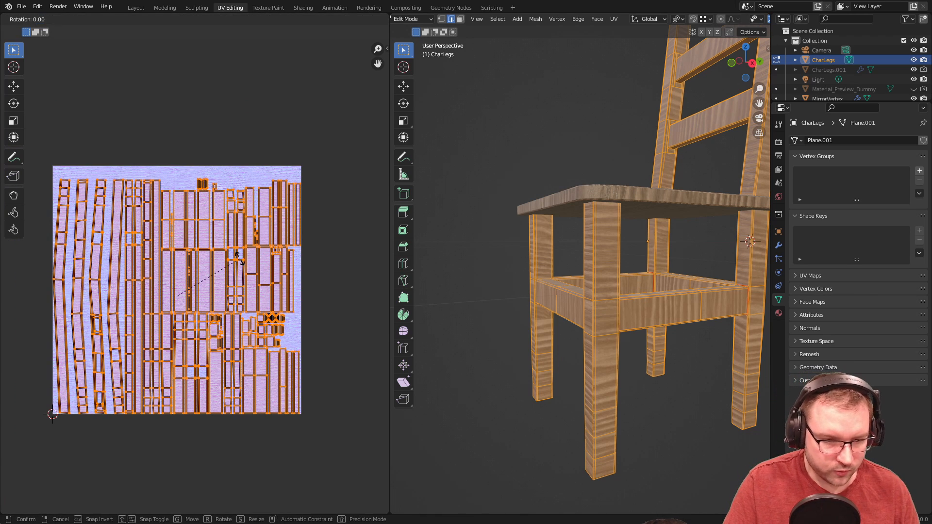
{"action": "type", "text": "90"}
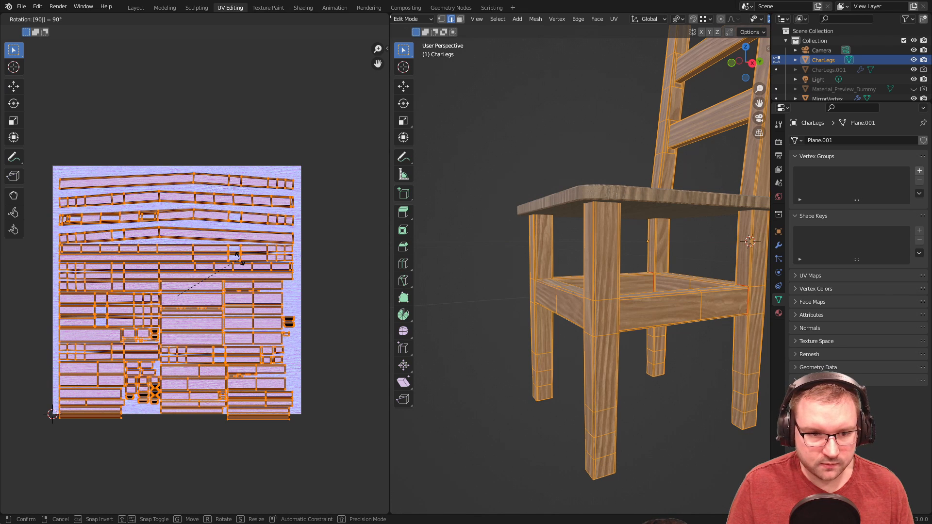
{"action": "key", "text": "Return"}
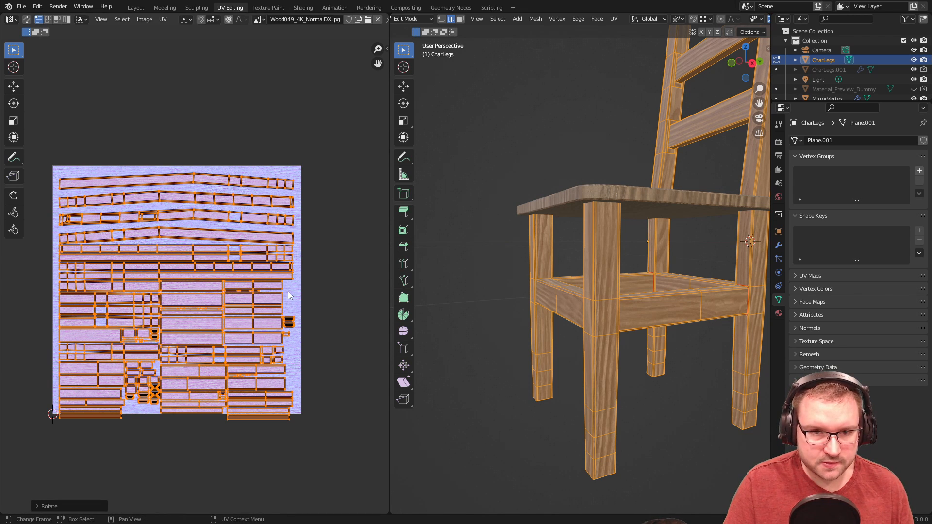
- Return to Object Mode and examine the grain direction on the chair's legs and crossbars
{"action": "middle_click_drag", "start_coordinate": [596, 213], "coordinate": [625, 215]}
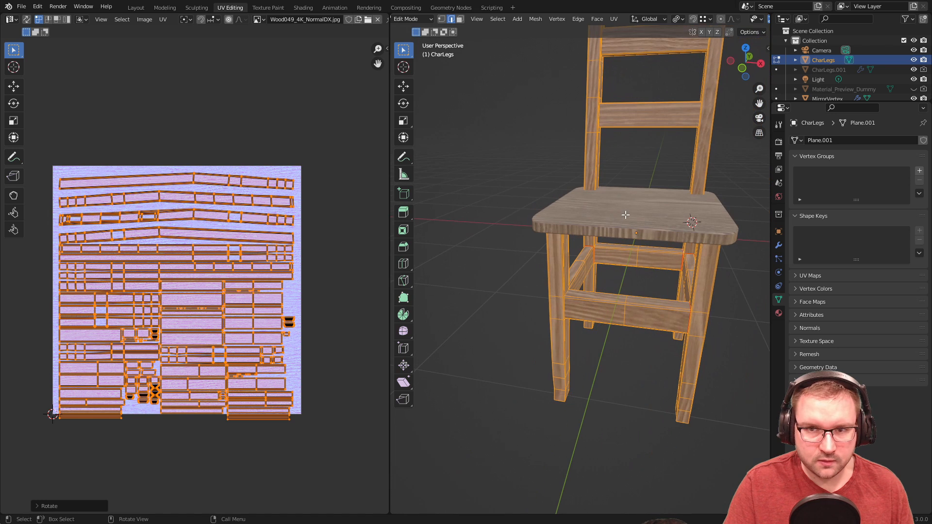
{"action": "key", "text": "Tab"}
{"action": "middle_click_drag", "start_coordinate": [715, 236], "coordinate": [662, 248]}
{"action": "scroll", "coordinate": [645, 291], "scroll_direction": "up", "scroll_amount": 3}
{"action": "scroll", "coordinate": [645, 291], "scroll_direction": "down", "scroll_amount": 4}
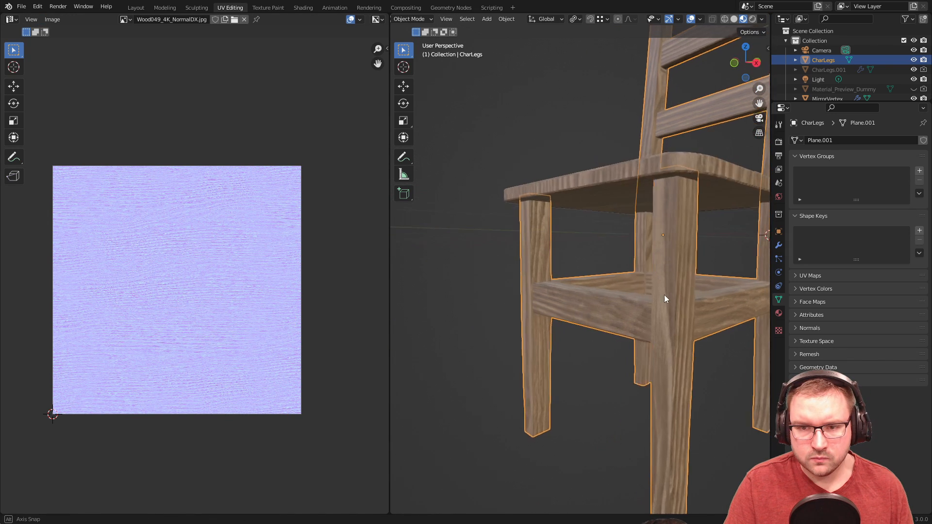
{"action": "middle_click_drag", "start_coordinate": [664, 295], "coordinate": [610, 299]}
- Deselect everything and inspect the whole textured chair through the camera view
{"action": "key", "text": "KP_0"}
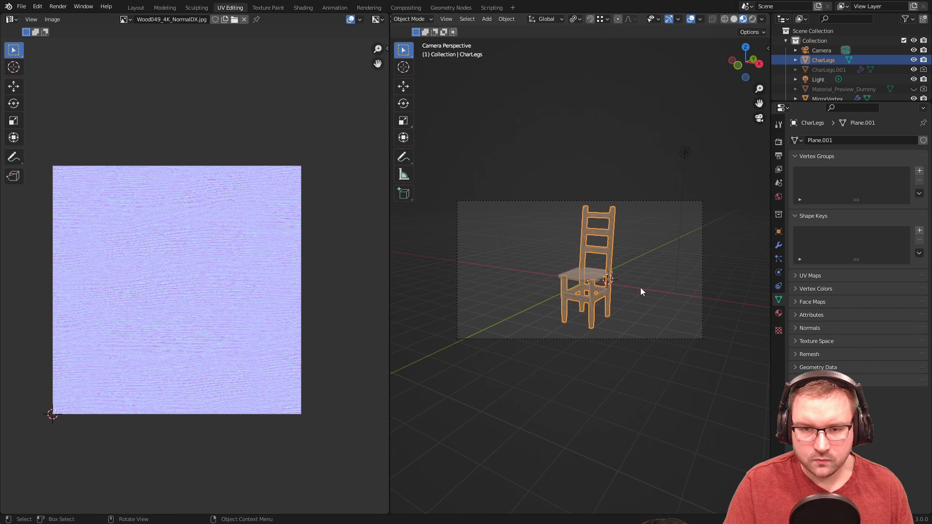
{"action": "left_click", "coordinate": [625, 144]}
{"action": "scroll", "coordinate": [634, 252], "scroll_direction": "up", "scroll_amount": 5}
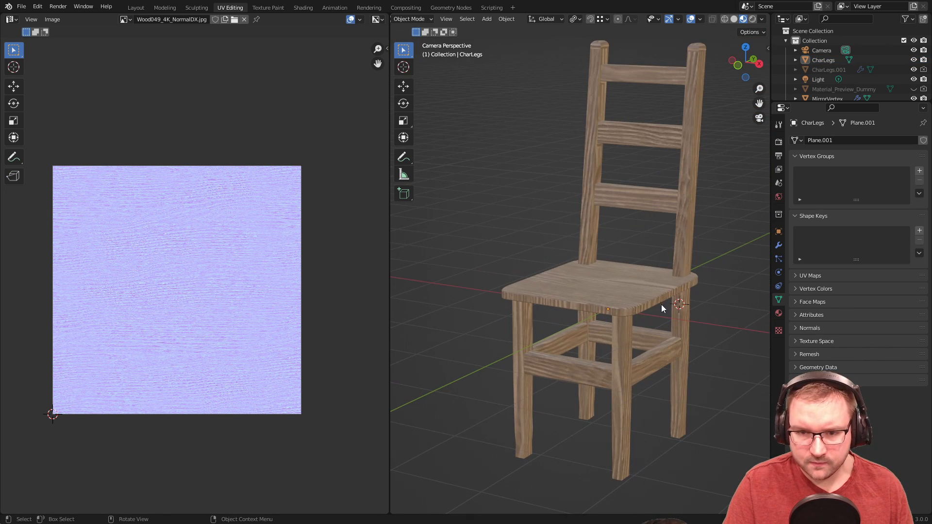
{"action": "scroll", "coordinate": [661, 304], "scroll_direction": "up", "scroll_amount": 2}
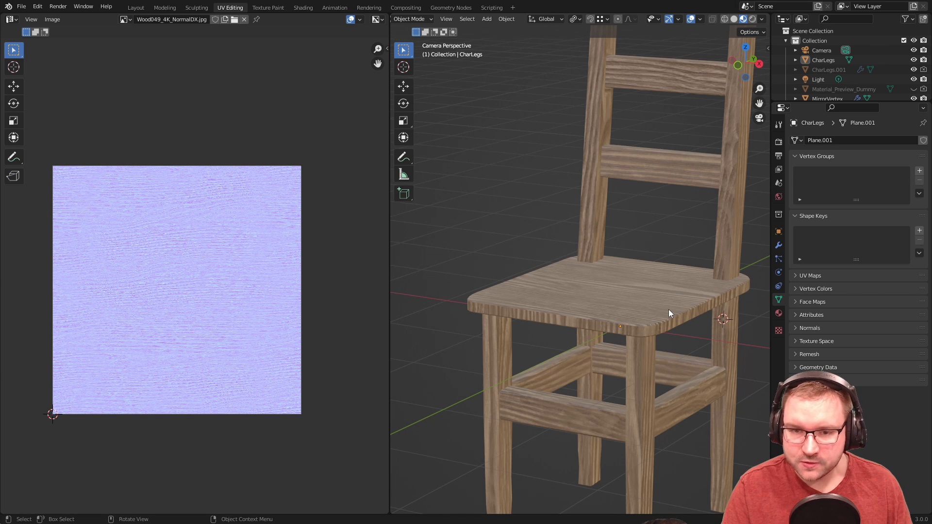
{"action": "scroll", "coordinate": [668, 310], "scroll_direction": "down", "scroll_amount": 3}
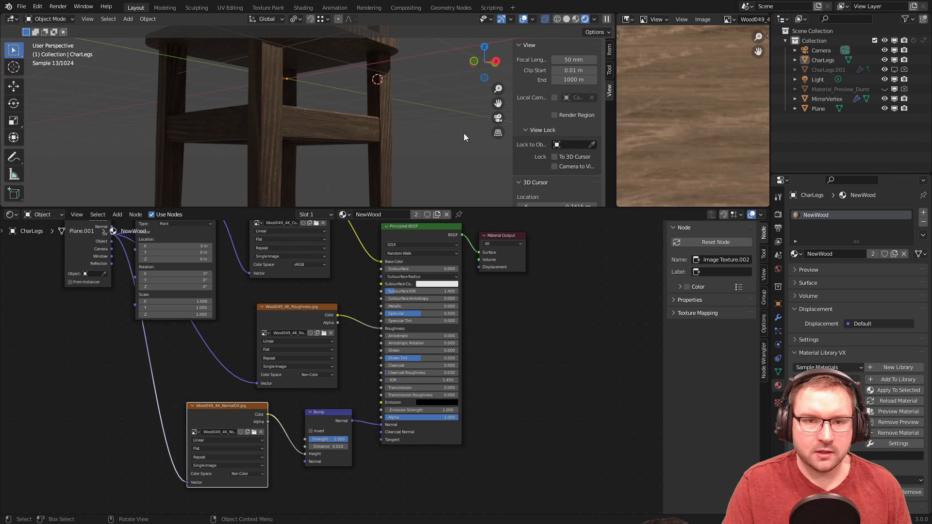
- Show the rendered chair through the camera in the Layout workspace and save the file
{"action": "scroll", "coordinate": [464, 133], "scroll_direction": "down", "scroll_amount": 5}
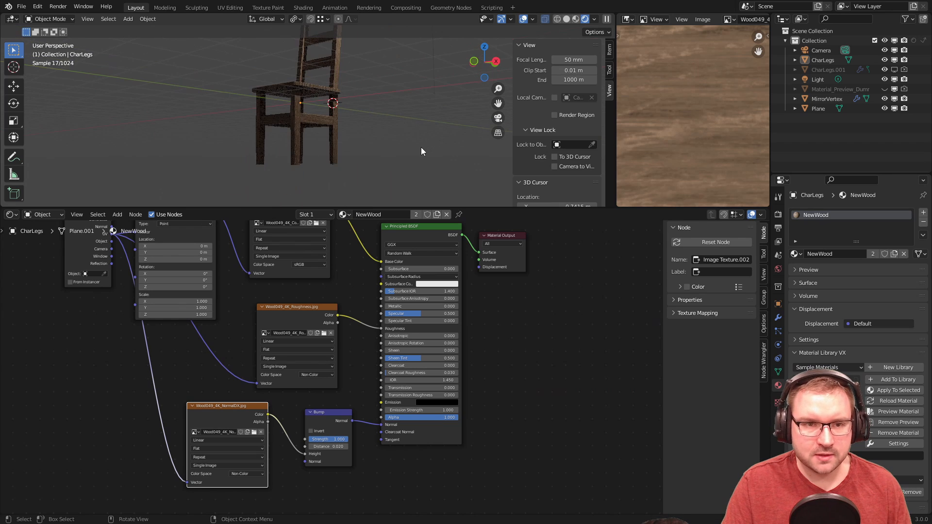
{"action": "key", "text": "KP_0"}
{"action": "scroll", "coordinate": [402, 122], "scroll_direction": "down", "scroll_amount": 2}
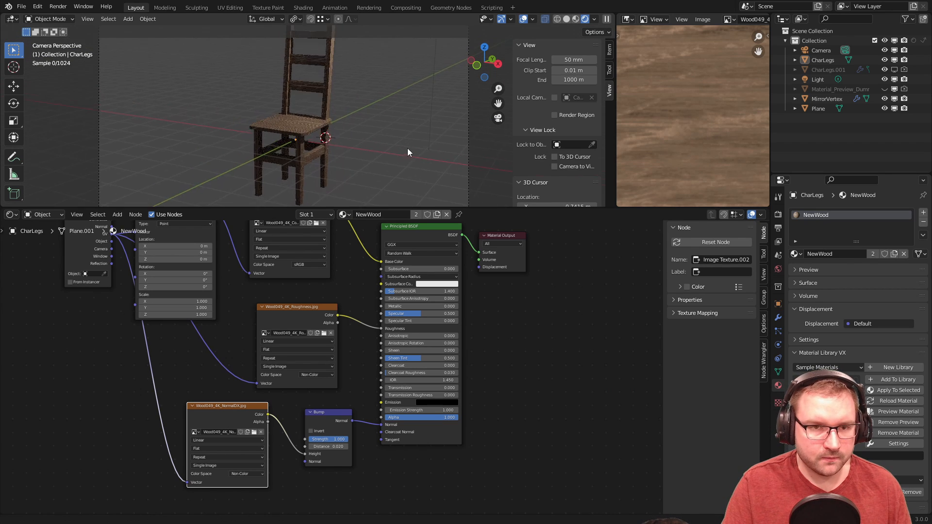
{"action": "scroll", "coordinate": [407, 152], "scroll_direction": "down", "scroll_amount": 1}
{"action": "key", "text": "ctrl+s"}
- Select the camera and bring up the scene's output format settings
{"action": "left_click", "coordinate": [778, 216]}
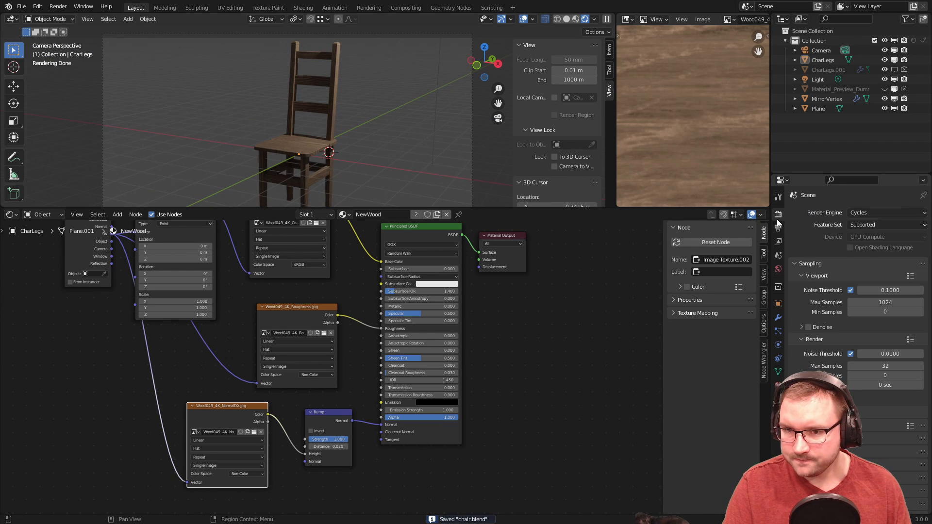
{"action": "scroll", "coordinate": [365, 119], "scroll_direction": "down", "scroll_amount": 1}
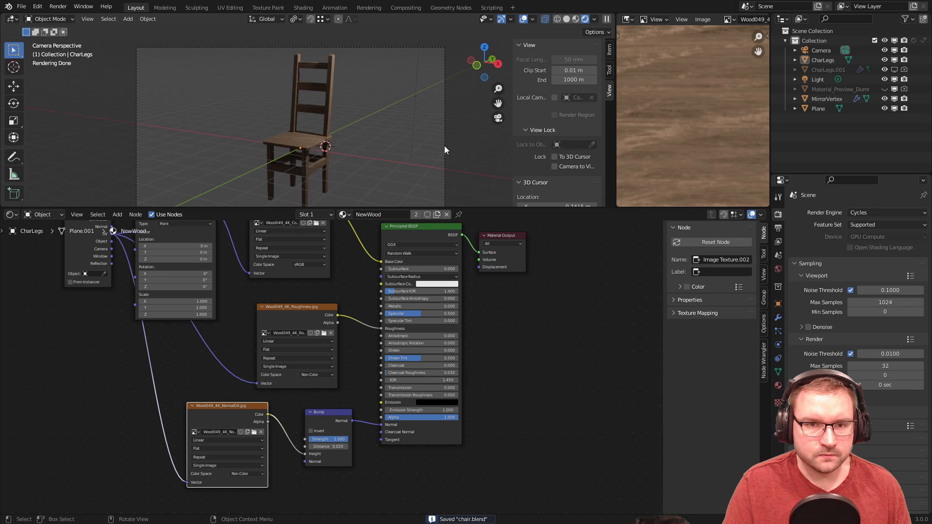
{"action": "middle_click_drag", "start_coordinate": [444, 145], "coordinate": [438, 115], "text": "shift"}
{"action": "left_click", "coordinate": [437, 115]}
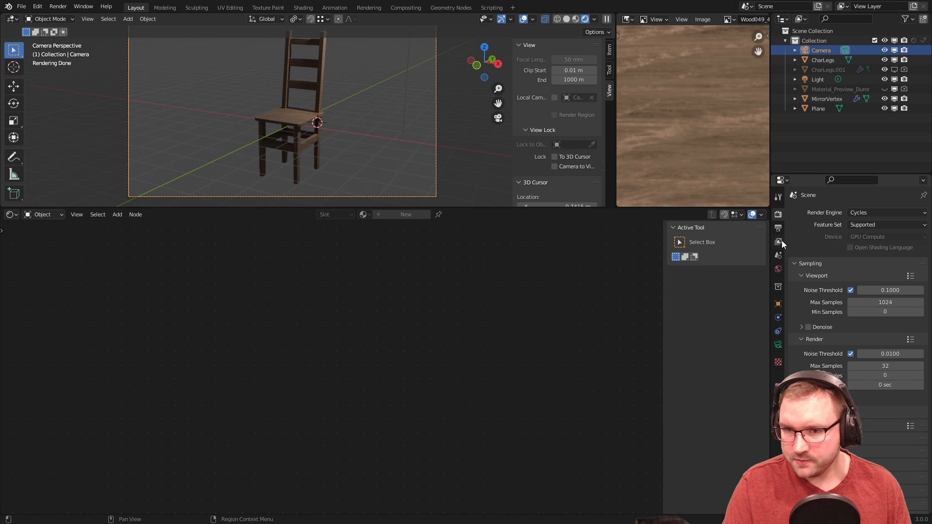
{"action": "left_click", "coordinate": [778, 241]}
{"action": "left_click", "coordinate": [777, 228]}
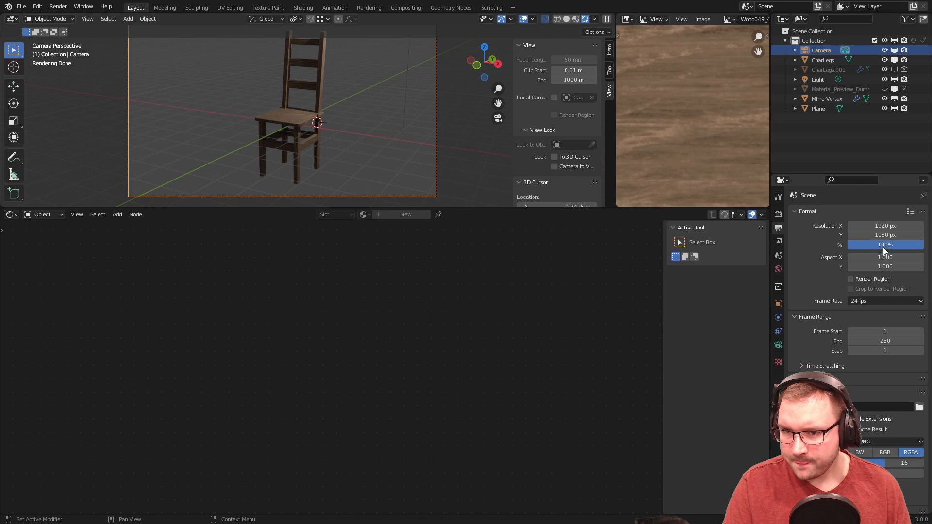
- Try a horizontal resolution of 2014 px with a vertical pixel aspect of 6.5 for a narrower camera frame
{"action": "mouse_move", "coordinate": [884, 226]}
{"action": "left_mouse_down"}
{"action": "mouse_move", "coordinate": [912, 226]}
{"action": "mouse_move", "coordinate": [875, 235]}
{"action": "mouse_move", "coordinate": [892, 235]}
{"action": "left_mouse_up"}
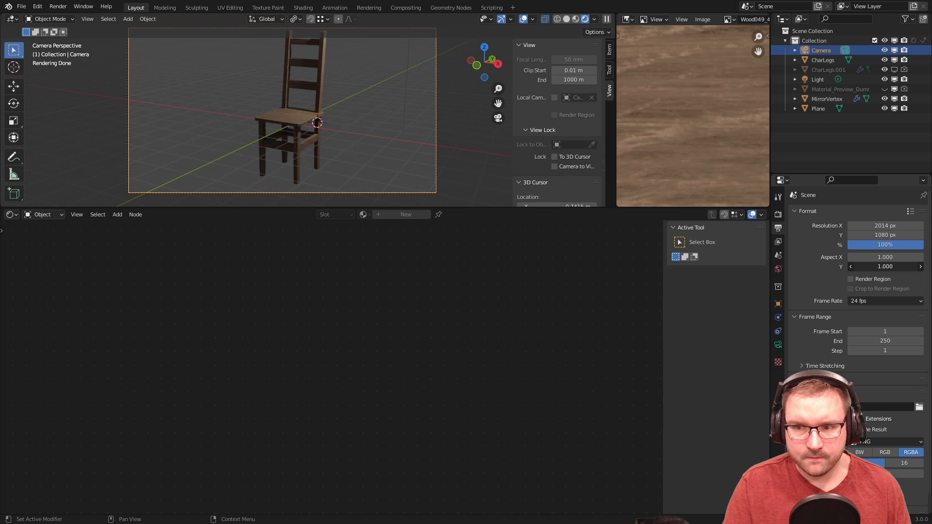
{"action": "mouse_move", "coordinate": [885, 266]}
{"action": "left_mouse_down"}
{"action": "mouse_move", "coordinate": [913, 266]}
{"action": "mouse_move", "coordinate": [903, 266]}
{"action": "left_mouse_up"}
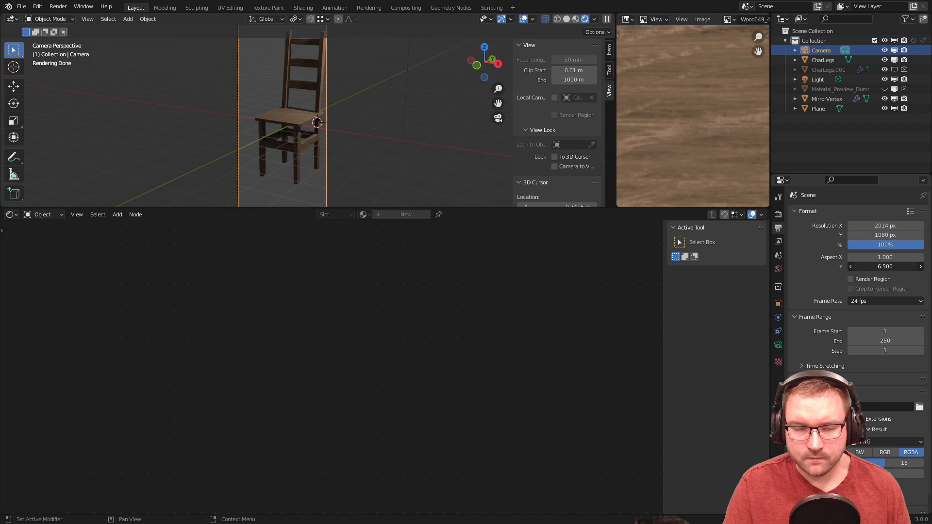
{"action": "scroll", "coordinate": [444, 156], "scroll_direction": "down", "scroll_amount": 5}
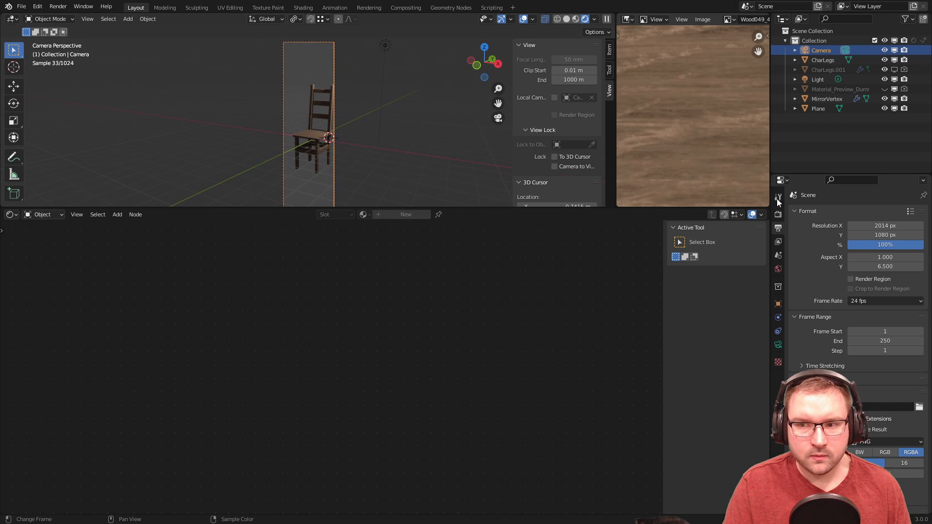
- Try a resolution of 2039 × 1027 px with the pixel aspect at X 1 and Y 5.9
{"action": "left_click_drag", "start_coordinate": [885, 235], "coordinate": [922, 256]}
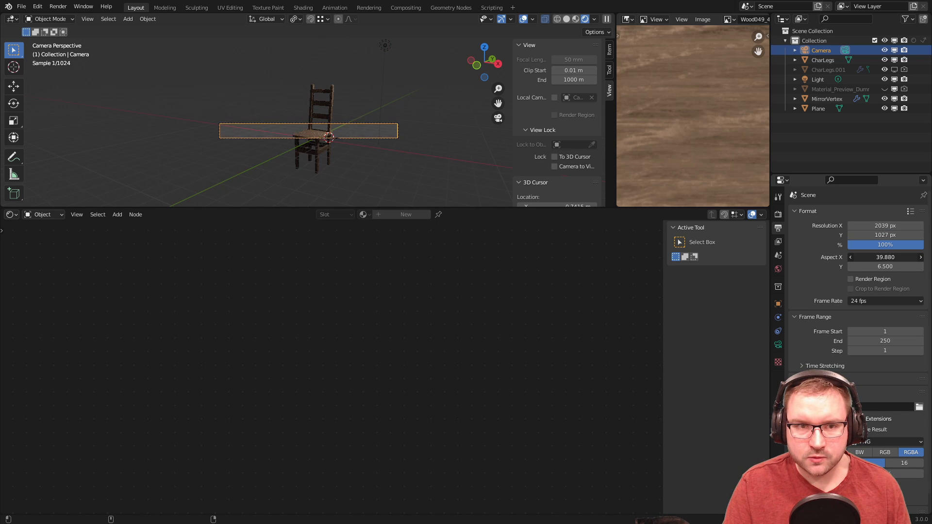
{"action": "left_click", "coordinate": [889, 255]}
{"action": "type", "text": "1"}
{"action": "key", "text": "Return"}
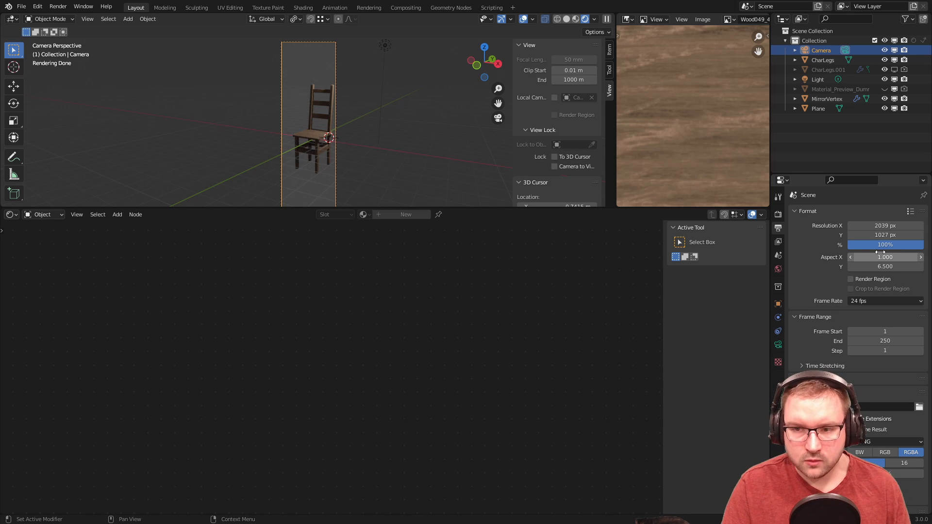
{"action": "mouse_move", "coordinate": [883, 267]}
{"action": "left_mouse_down"}
{"action": "mouse_move", "coordinate": [903, 266]}
{"action": "mouse_move", "coordinate": [878, 267]}
{"action": "left_mouse_up"}
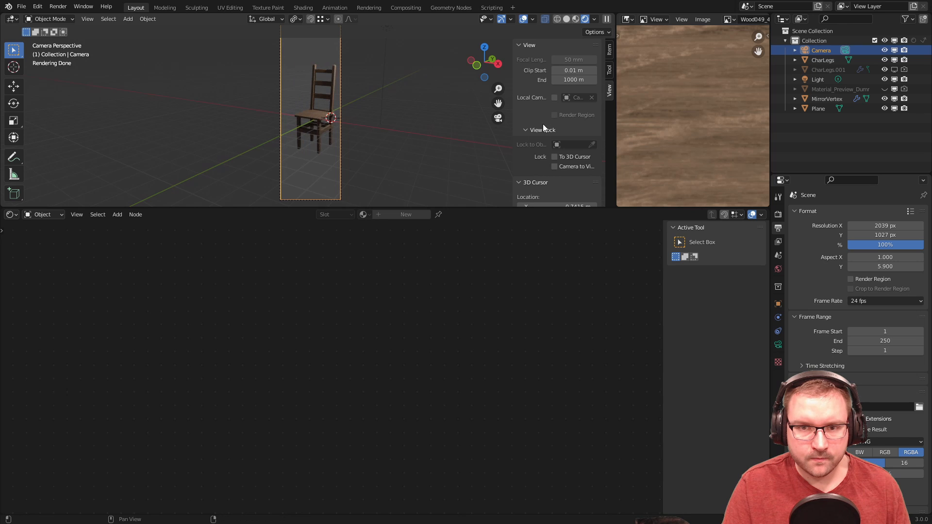
- Lock the camera to the view and adjust its framing of the chair slightly
{"action": "middle_click_drag", "start_coordinate": [383, 124], "coordinate": [397, 127]}
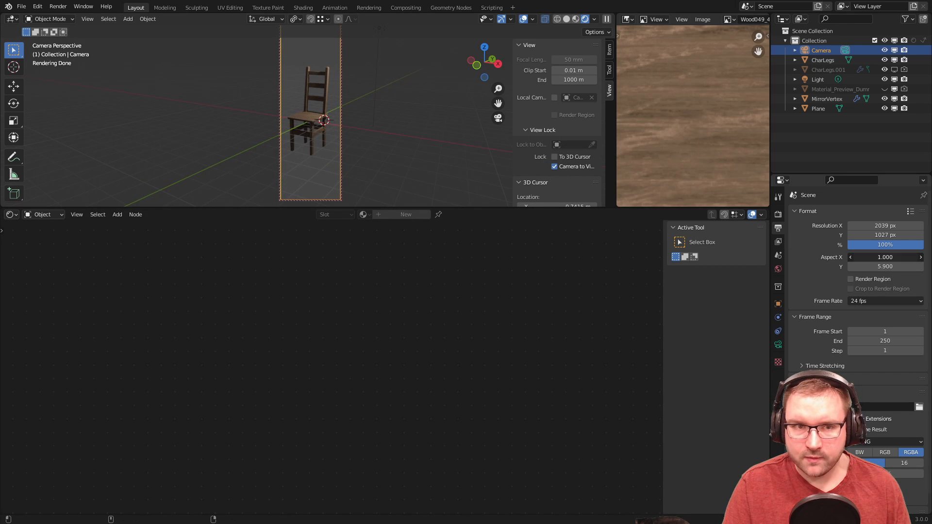
- Try a 1765 × 160 px resolution with pixel aspect X 1 and Y 5.98, and test-render the chair with it
{"action": "left_click_drag", "start_coordinate": [886, 257], "coordinate": [892, 266]}
{"action": "left_click_drag", "start_coordinate": [887, 225], "coordinate": [844, 235]}
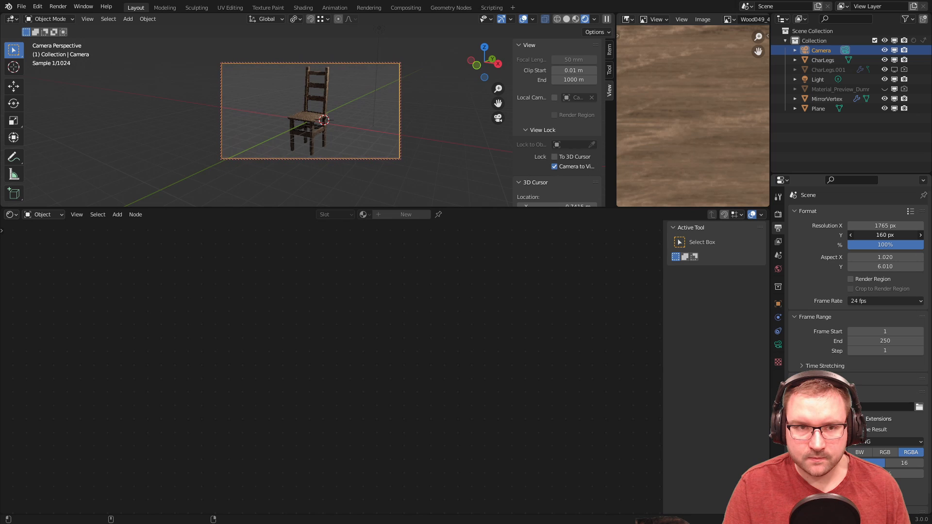
{"action": "left_click_drag", "start_coordinate": [895, 257], "coordinate": [891, 257]}
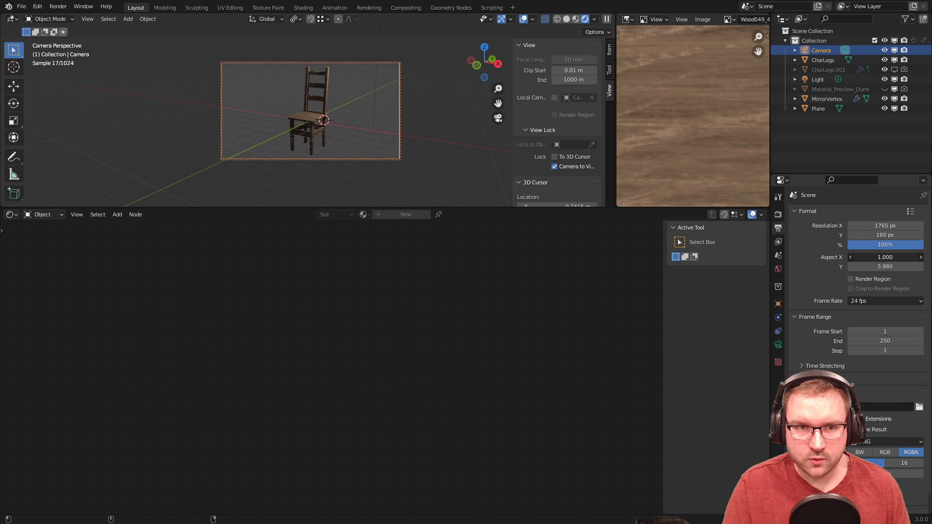
{"action": "left_click", "coordinate": [471, 160]}
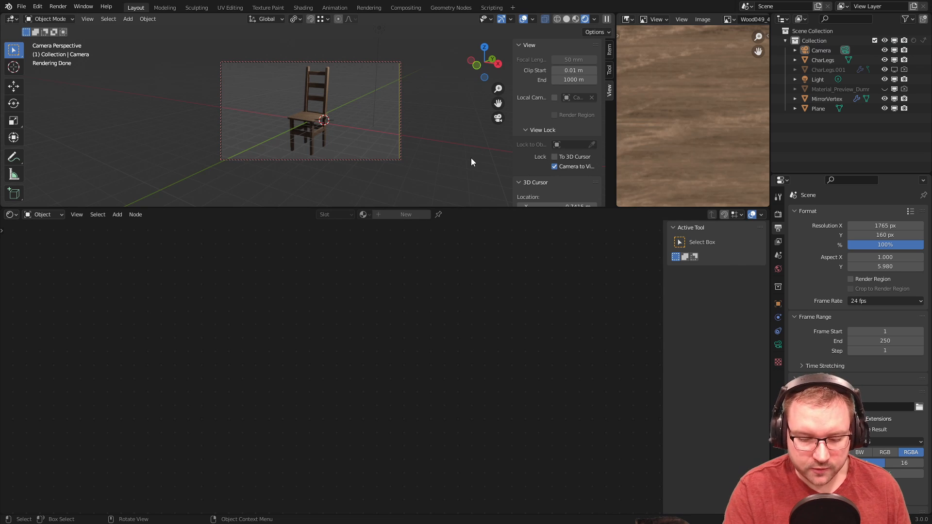
{"action": "key", "text": "F12"}
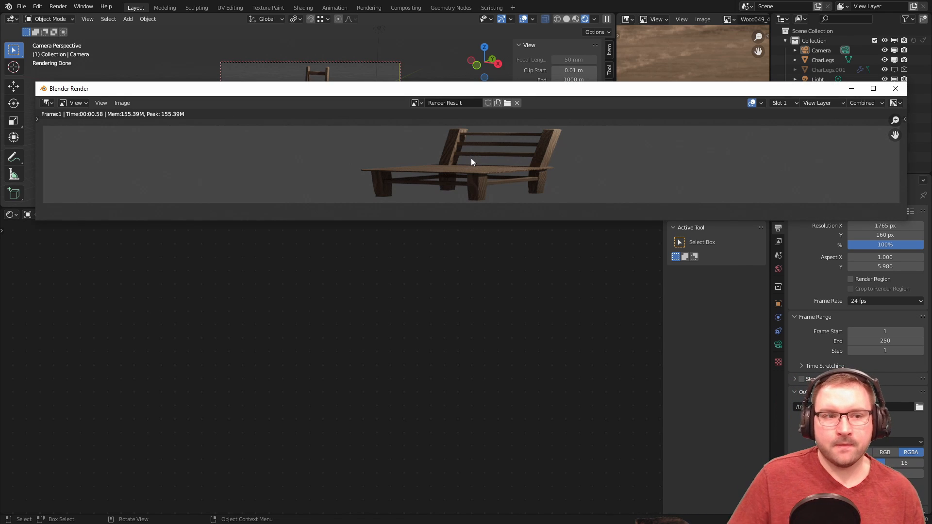
{"action": "left_click", "coordinate": [895, 88]}
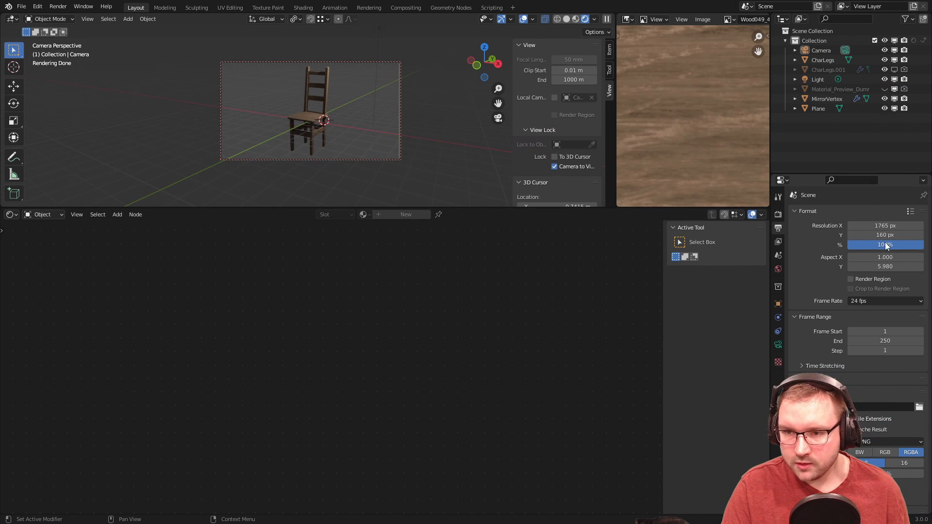
- Set the render resolution to 1920 × 1080 px and the vertical pixel aspect to 1
{"action": "left_click", "coordinate": [896, 227]}
{"action": "type", "text": "19"}
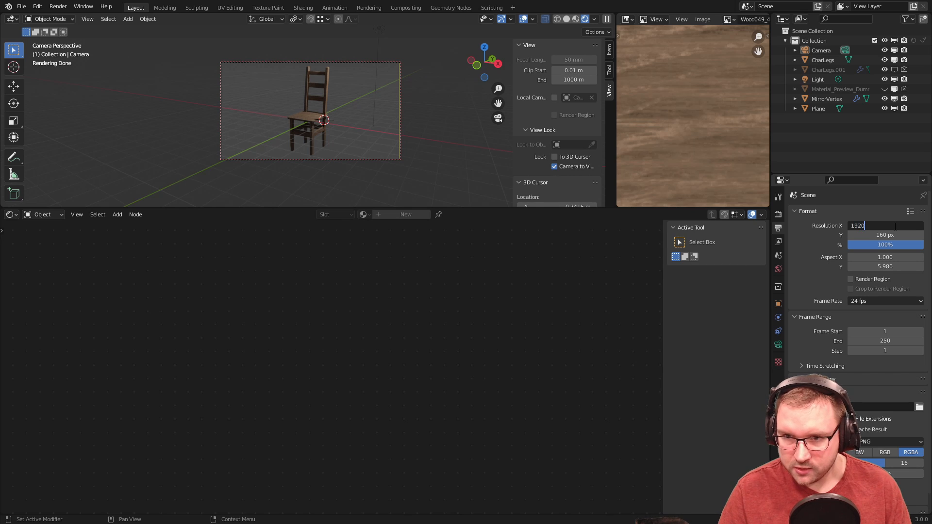
{"action": "type", "text": "20"}
{"action": "key", "text": "Tab"}
{"action": "type", "text": "80"}
{"action": "key", "text": "Return"}
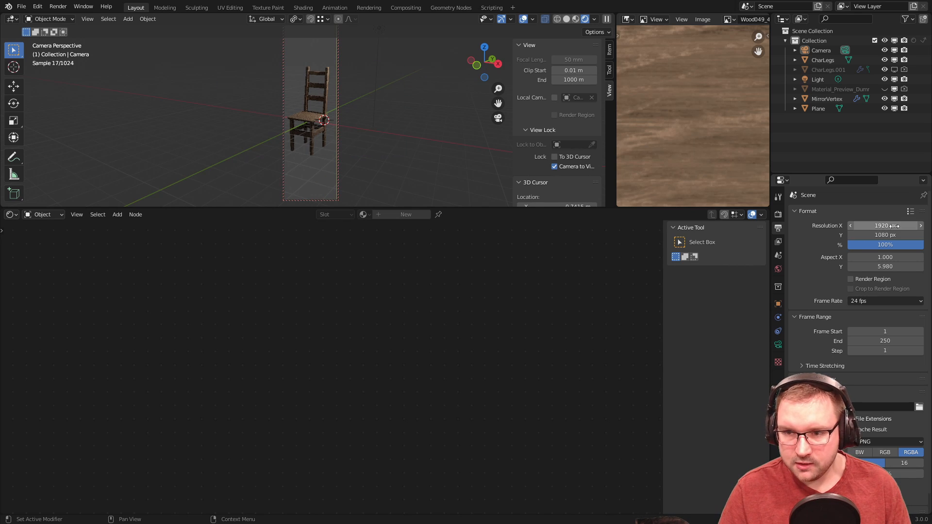
{"action": "key", "text": "Return"}
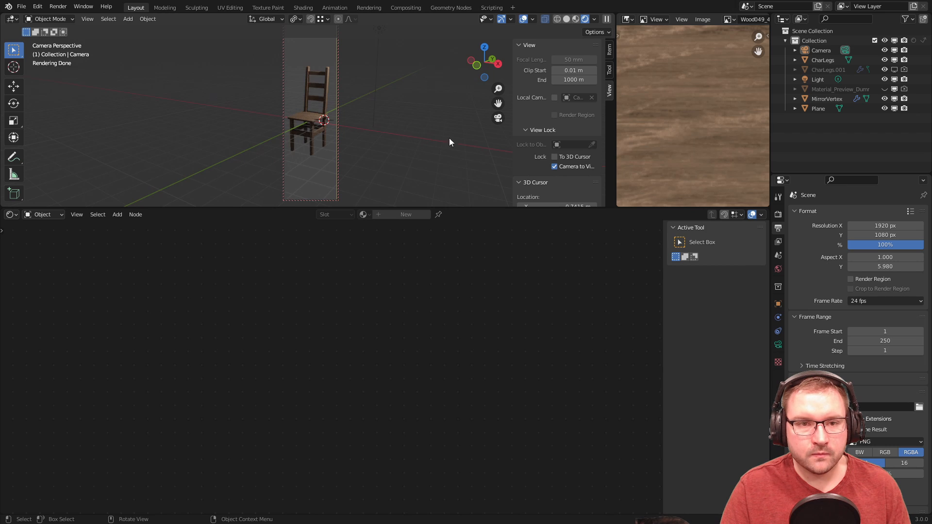
{"action": "type", "text": "1"}
{"action": "key", "text": "Return"}
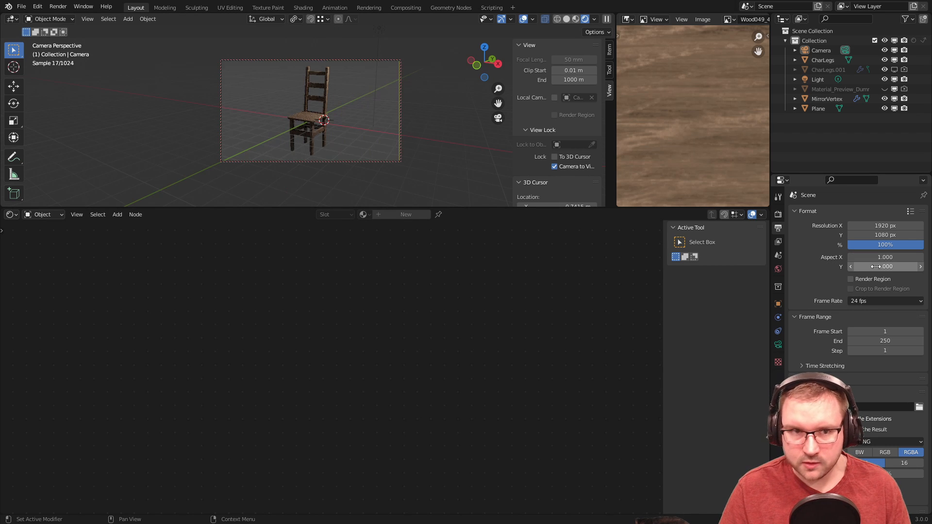
- Try a vertical pixel aspect of 1.09, then return it to 1
{"action": "left_click_drag", "start_coordinate": [876, 267], "coordinate": [888, 266]}
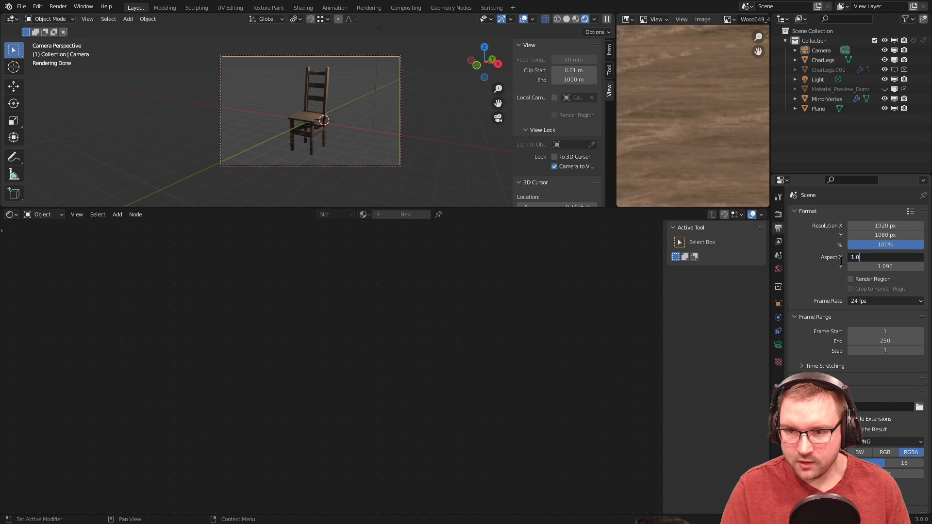
{"action": "mouse_move", "coordinate": [875, 257]}
{"action": "left_mouse_down"}
{"action": "mouse_move", "coordinate": [922, 257]}
{"action": "mouse_move", "coordinate": [877, 257]}
{"action": "left_mouse_up"}
{"action": "left_click", "coordinate": [877, 257]}
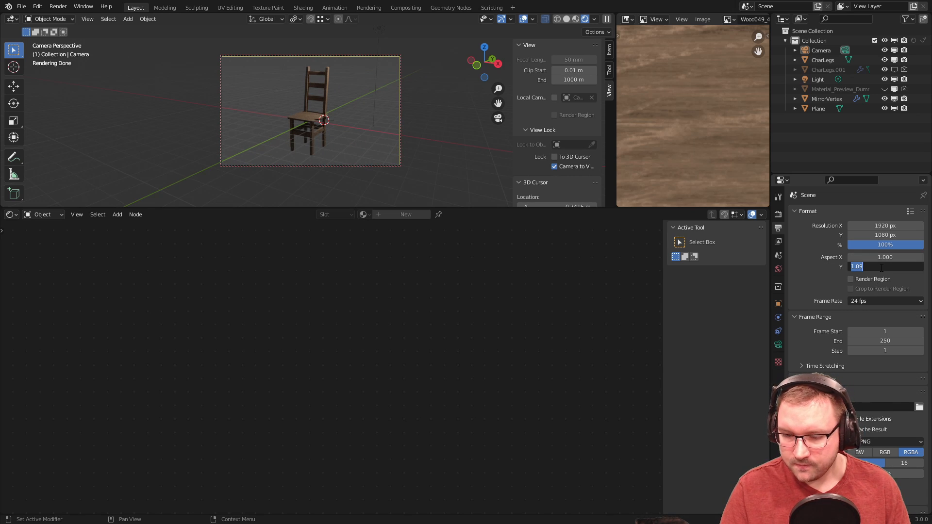
{"action": "key", "text": "Return"}
- Enable Render Region, narrow the region's width tightly around the chair, and test-render it
{"action": "left_click", "coordinate": [850, 279]}
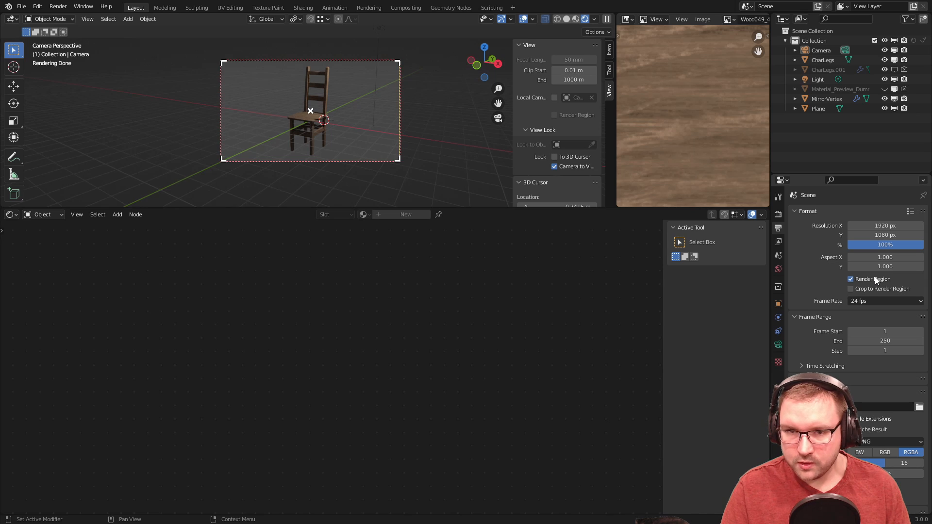
{"action": "left_click_drag", "start_coordinate": [398, 159], "coordinate": [333, 156]}
{"action": "left_click_drag", "start_coordinate": [222, 155], "coordinate": [284, 143]}
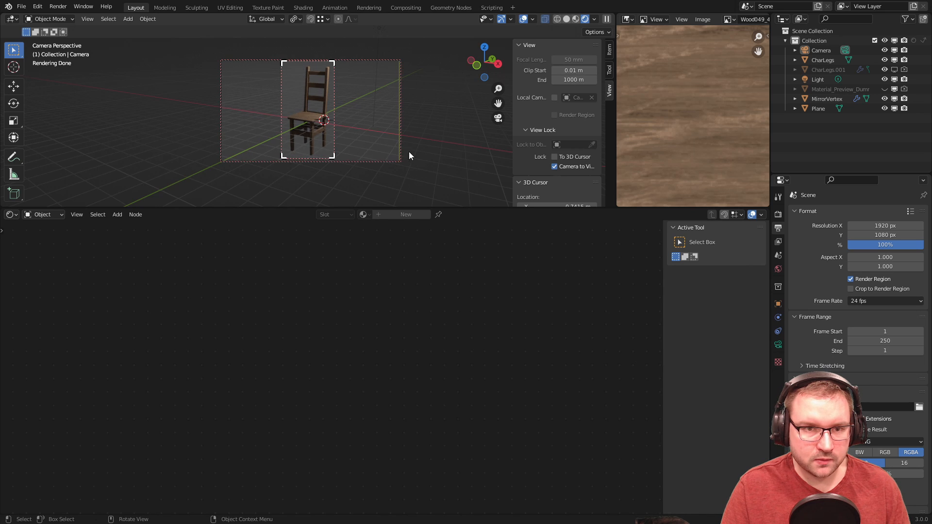
{"action": "key", "text": "F12"}
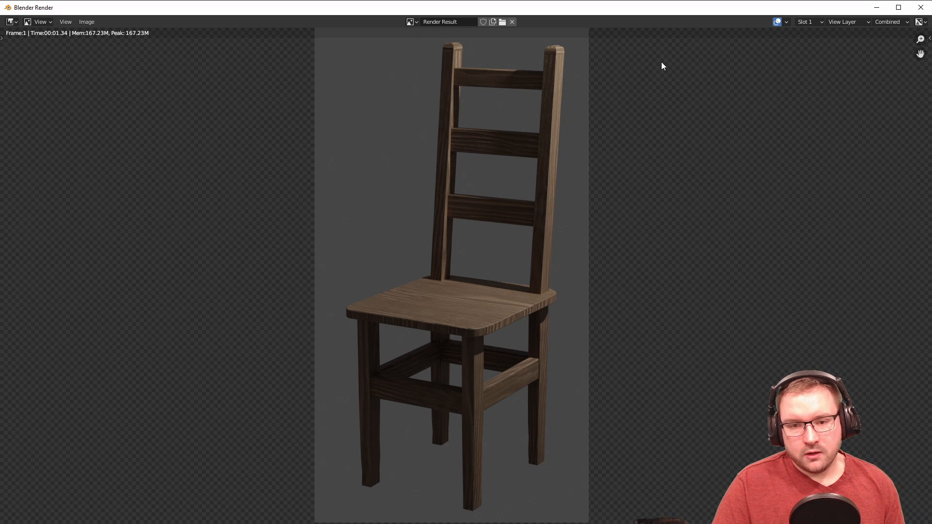
{"action": "left_click", "coordinate": [921, 9]}
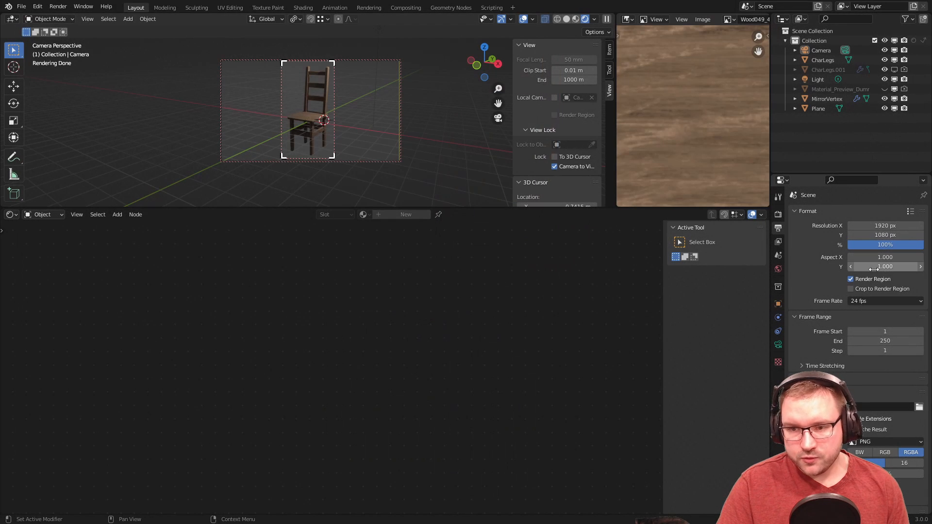
- Make the render's film background transparent in the scene's render settings
{"action": "left_click", "coordinate": [779, 242]}
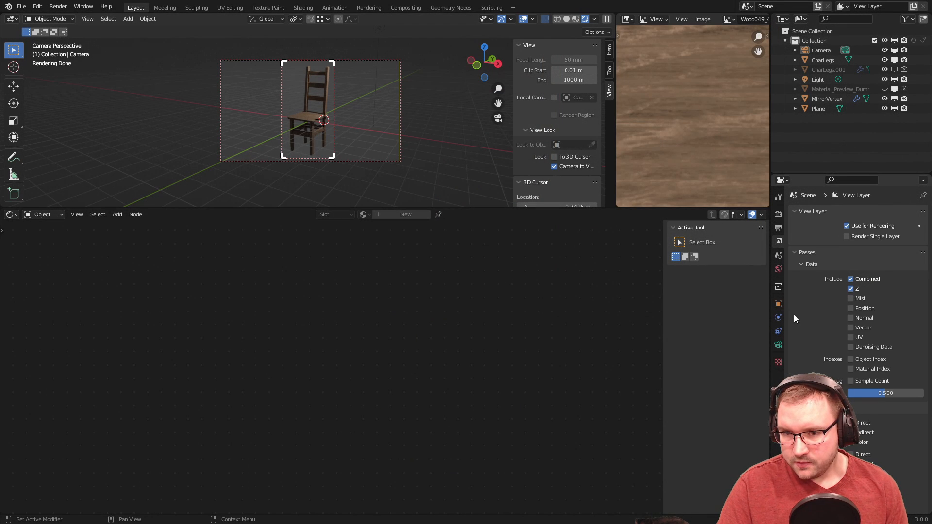
{"action": "scroll", "coordinate": [843, 369], "scroll_direction": "down", "scroll_amount": 3}
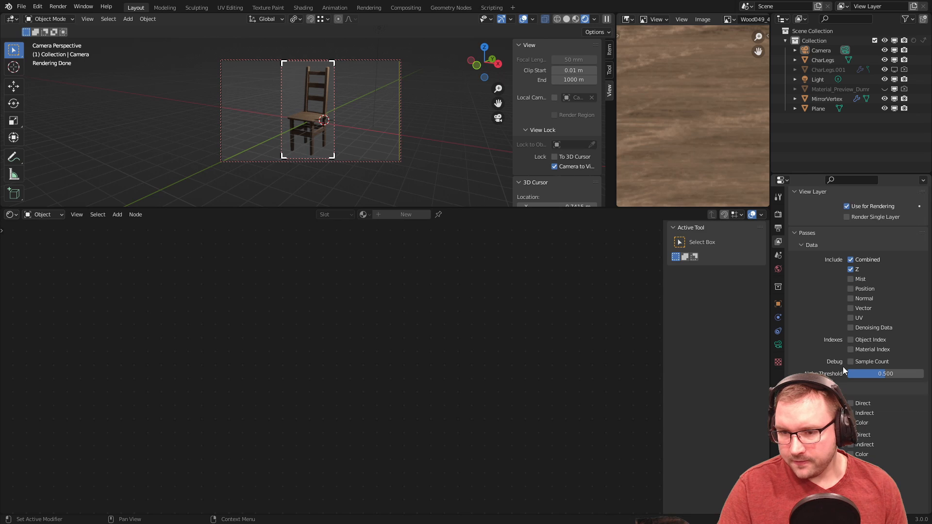
{"action": "left_click", "coordinate": [778, 215]}
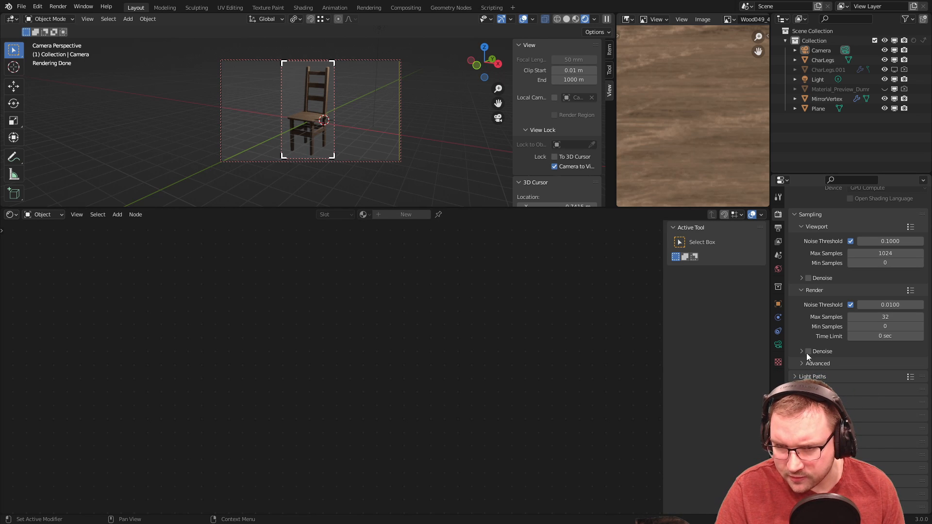
{"action": "left_click", "coordinate": [778, 228]}
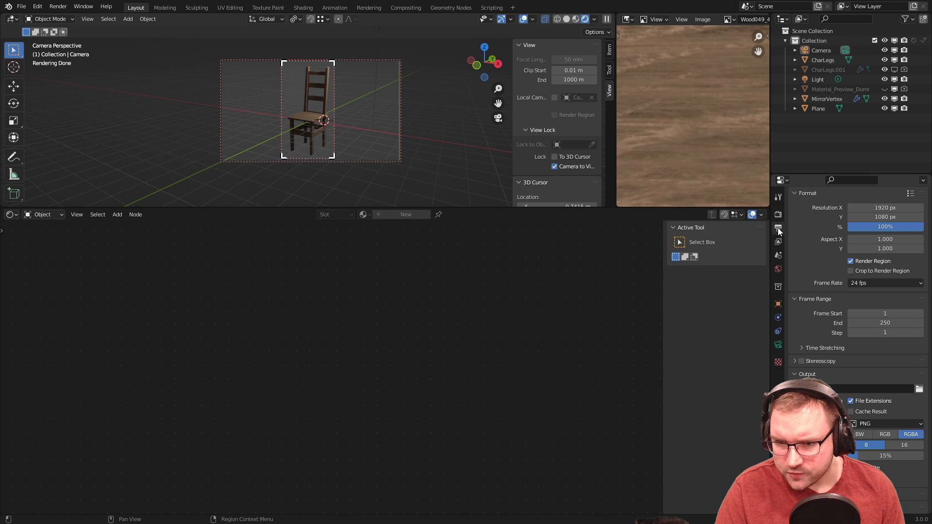
{"action": "left_click", "coordinate": [777, 217]}
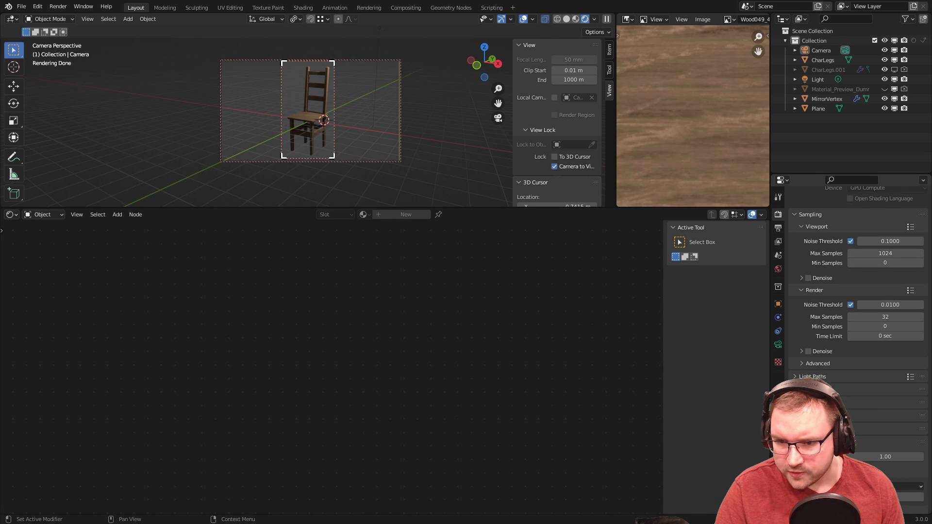
{"action": "scroll", "coordinate": [854, 291], "scroll_direction": "down", "scroll_amount": 2}
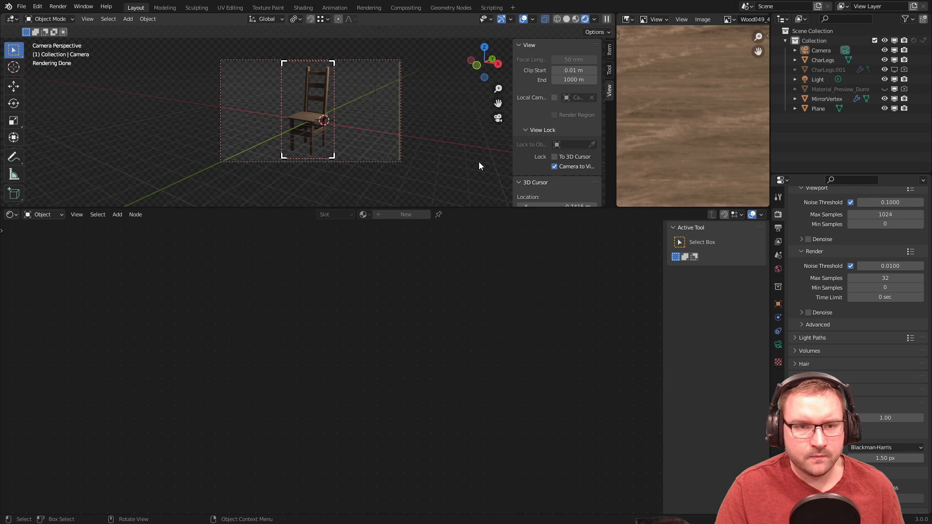
- Render the chair against the transparent background and inspect the wood grain up close
{"action": "key", "text": "F12"}
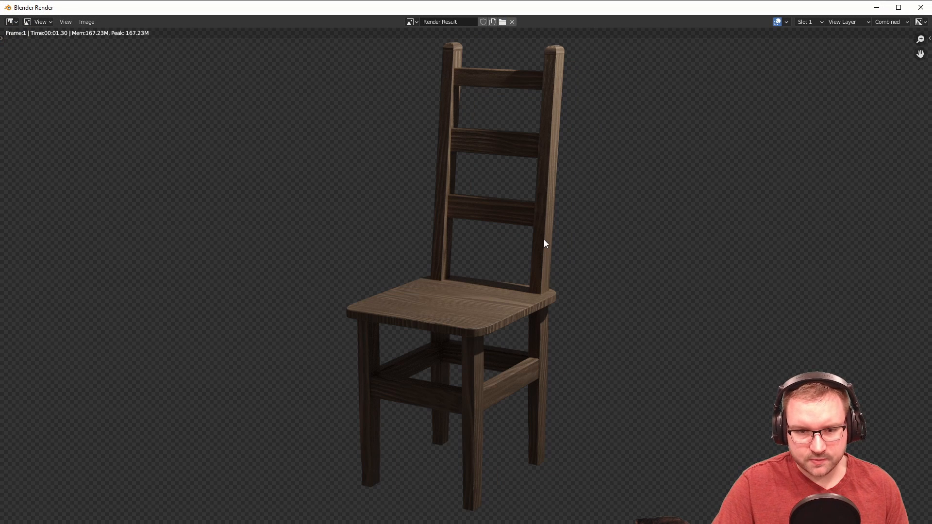
{"action": "scroll", "coordinate": [551, 308], "scroll_direction": "up", "scroll_amount": 3}
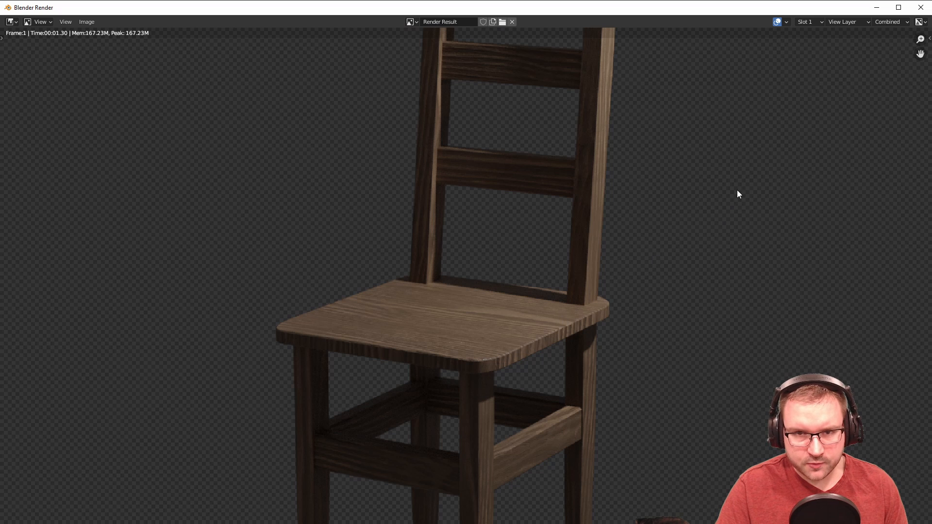
{"action": "scroll", "coordinate": [757, 165], "scroll_direction": "down", "scroll_amount": 3}
{"action": "left_click", "coordinate": [920, 7]}
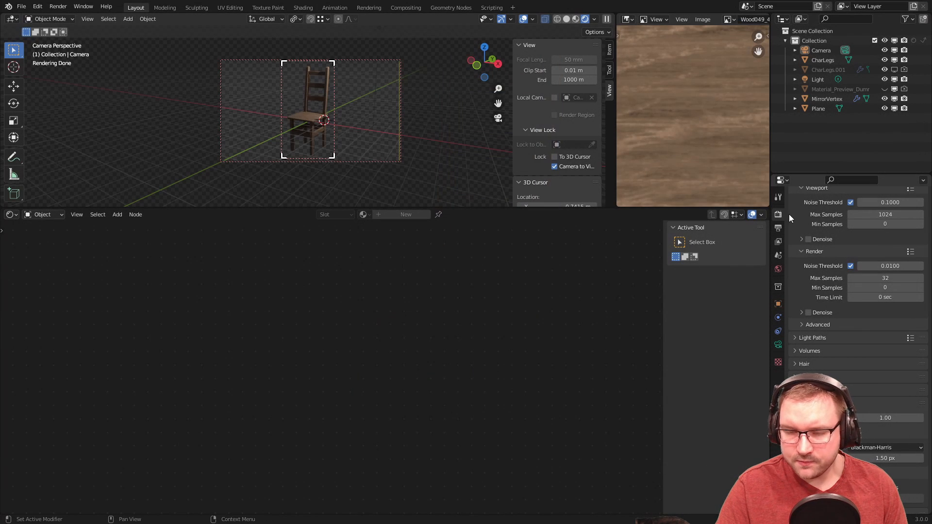
- Turn off the noise threshold for final renders and set the render samples to 124
{"action": "scroll", "coordinate": [808, 231], "scroll_direction": "up", "scroll_amount": 3}
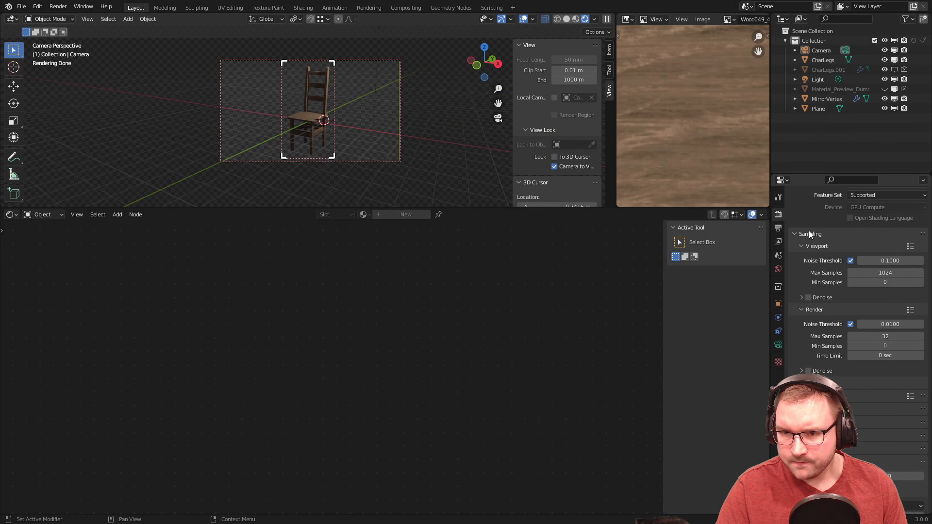
{"action": "left_click", "coordinate": [850, 324]}
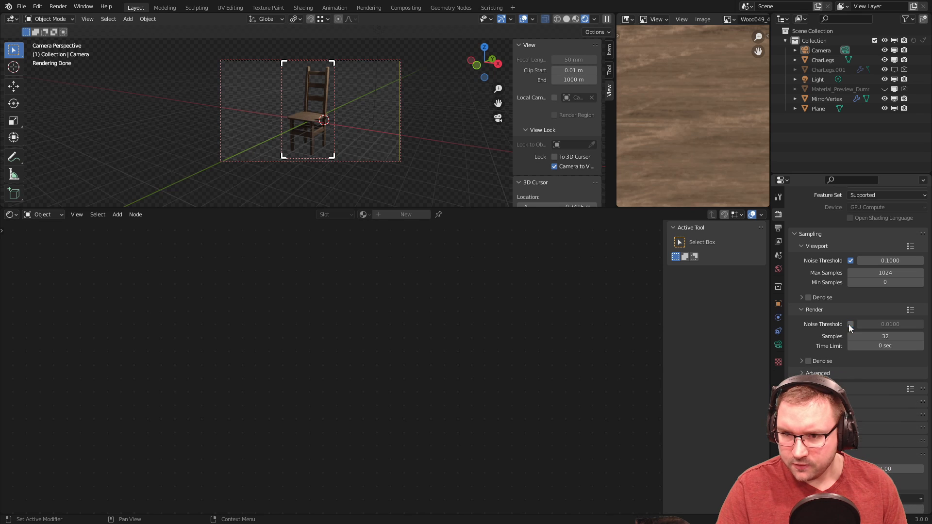
{"action": "left_click", "coordinate": [862, 335]}
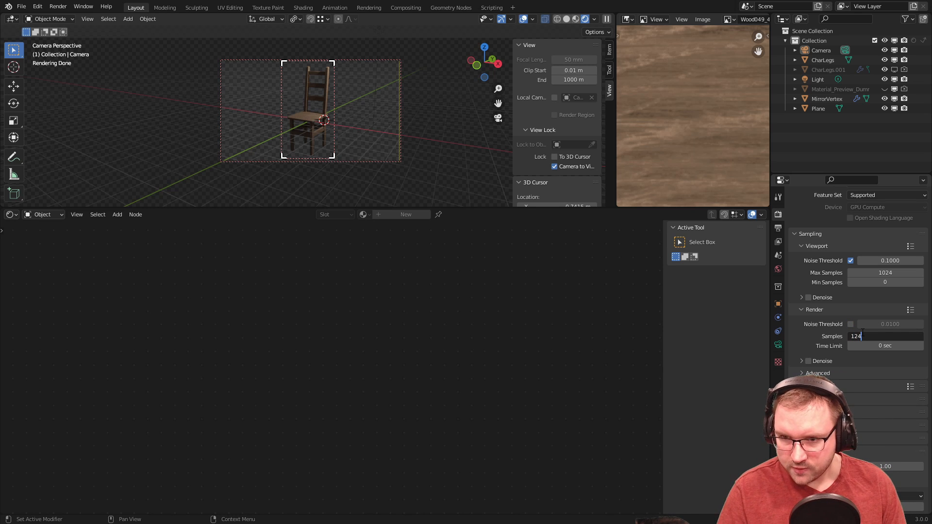
{"action": "key", "text": "Return"}
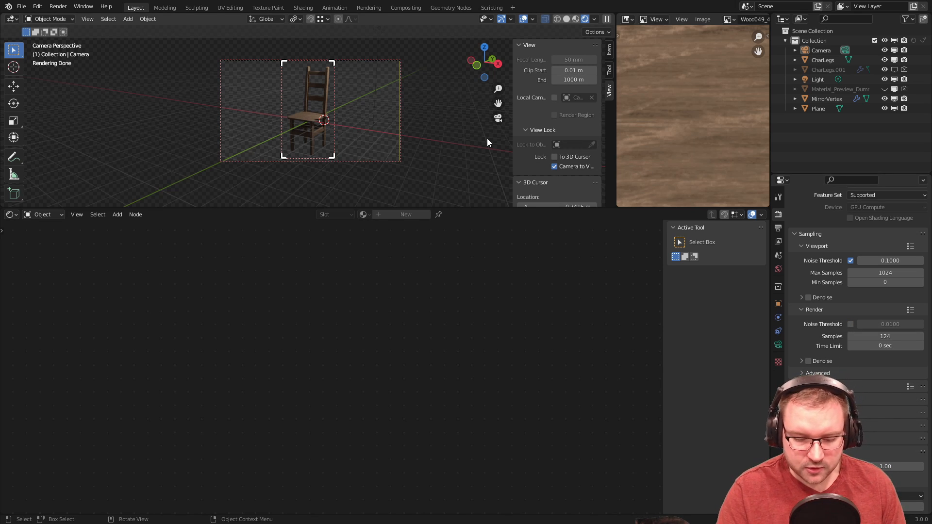
- Render the chair again, inspect the wood grain on the tops of the back posts, and close the render window
{"action": "key", "text": "F12"}
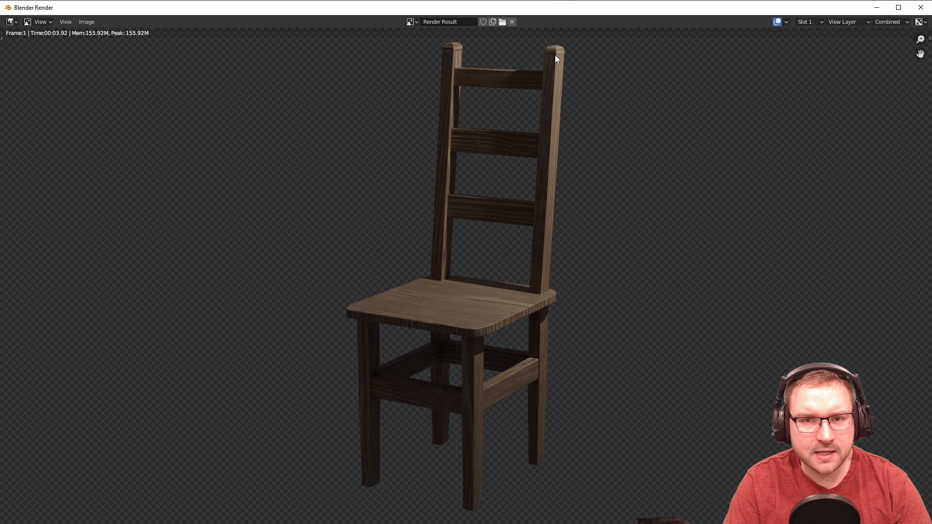
{"action": "scroll", "coordinate": [555, 54], "scroll_direction": "up", "scroll_amount": 5}
{"action": "middle_click_drag", "start_coordinate": [576, 104], "coordinate": [526, 427]}
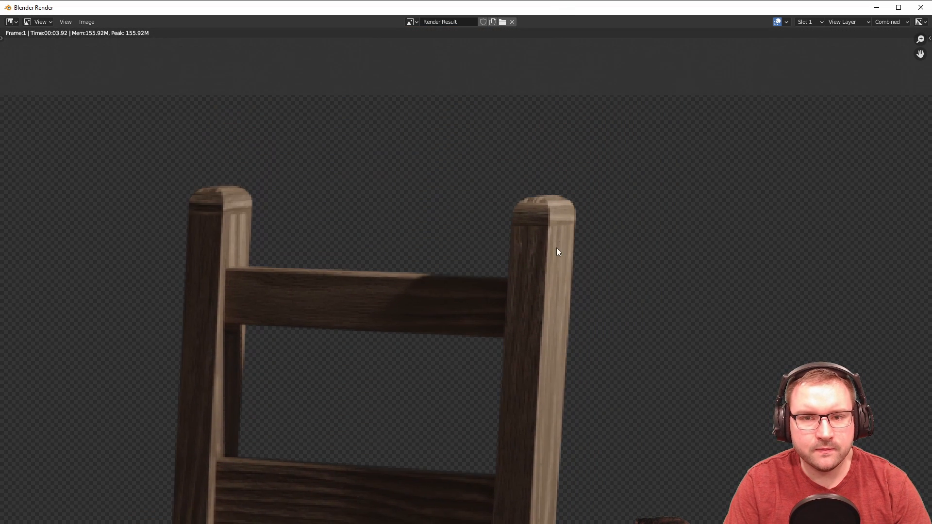
{"action": "scroll", "coordinate": [558, 247], "scroll_direction": "up", "scroll_amount": 4}
{"action": "scroll", "coordinate": [653, 165], "scroll_direction": "down", "scroll_amount": 3}
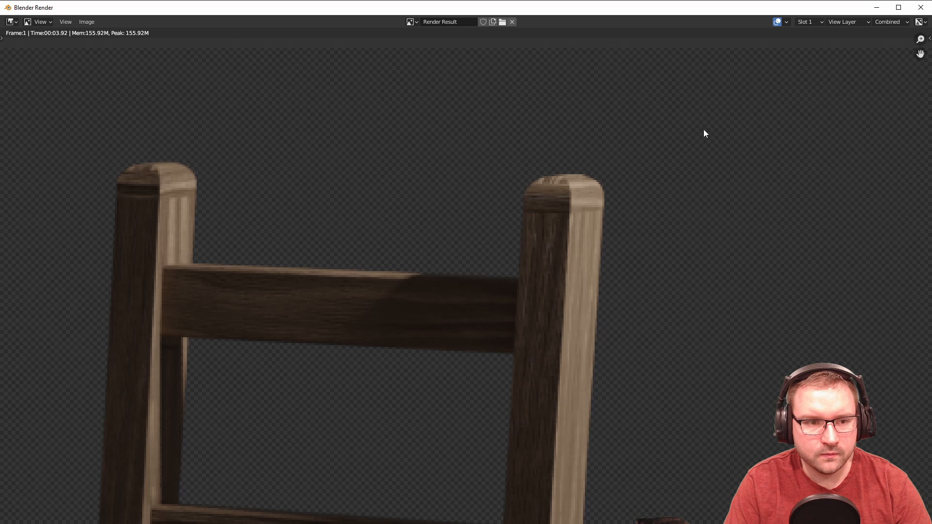
{"action": "left_click", "coordinate": [920, 8]}
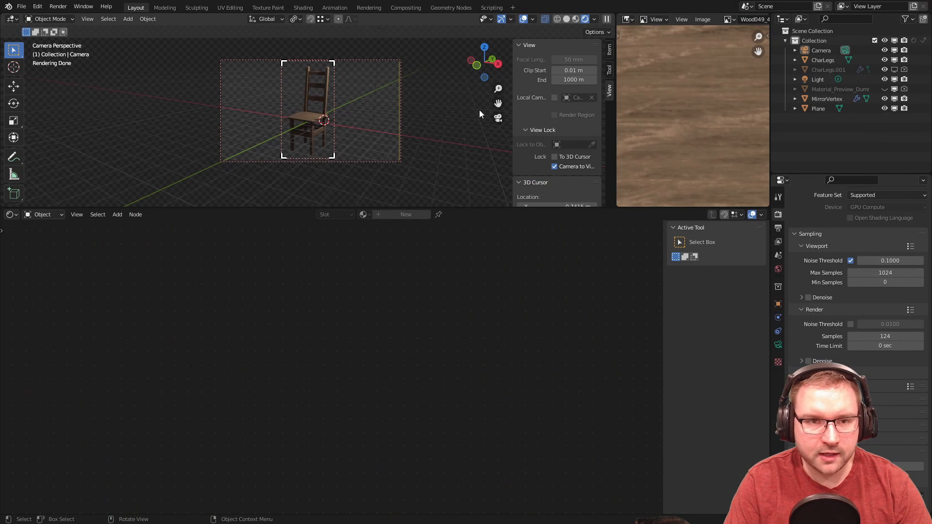